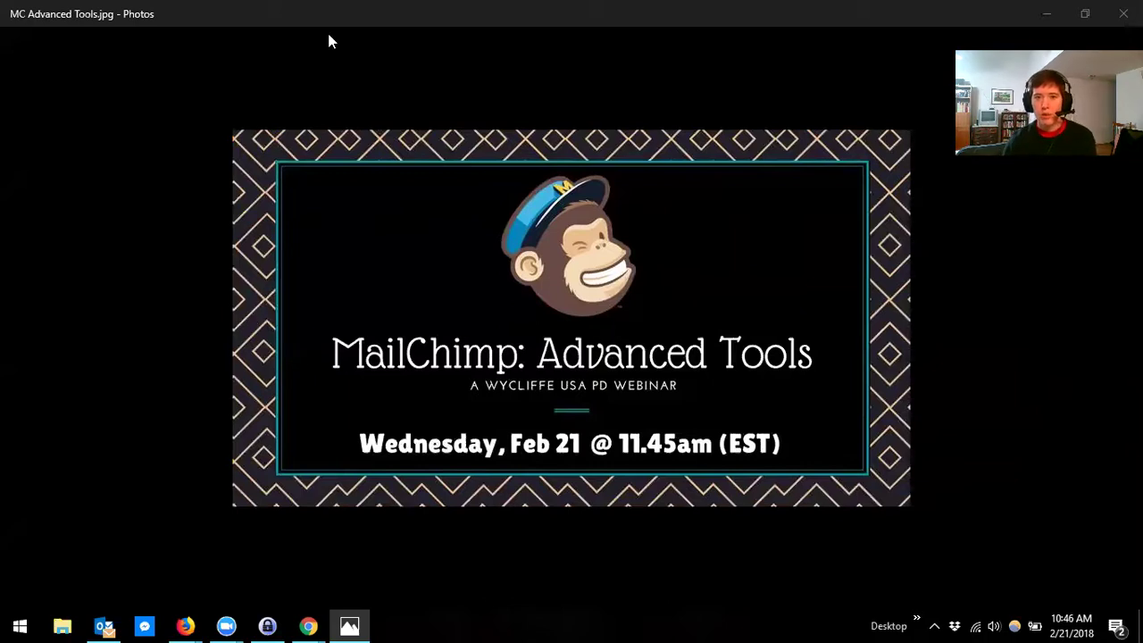
Switch to the MailChimp campaign in Chrome and open its footer block to review the Column 2 content.
click(1048, 14)
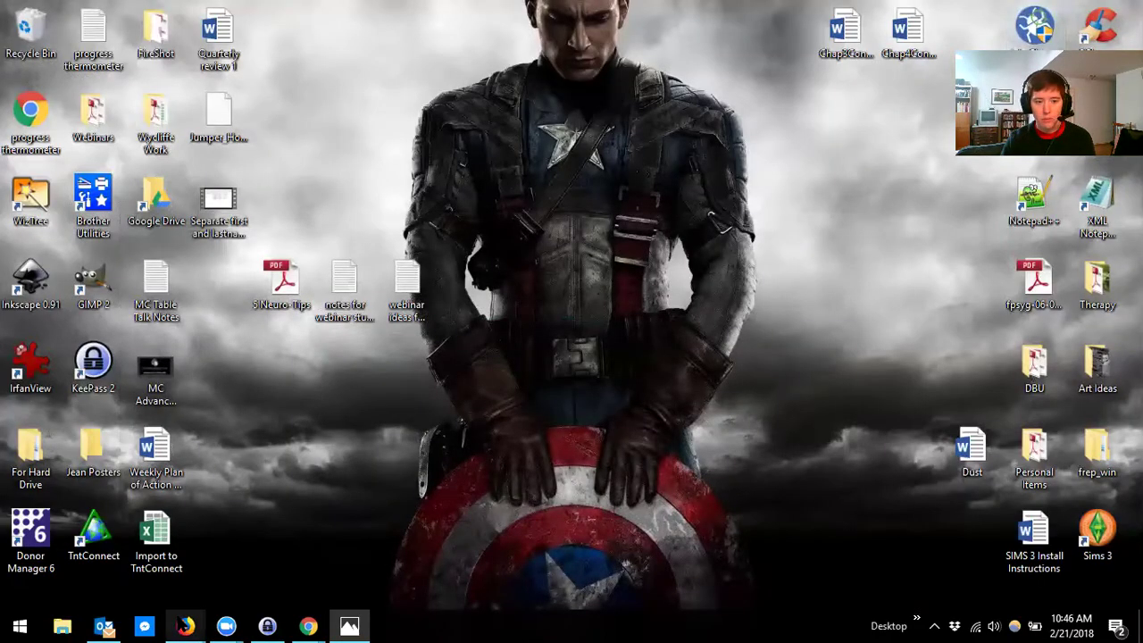
click(308, 626)
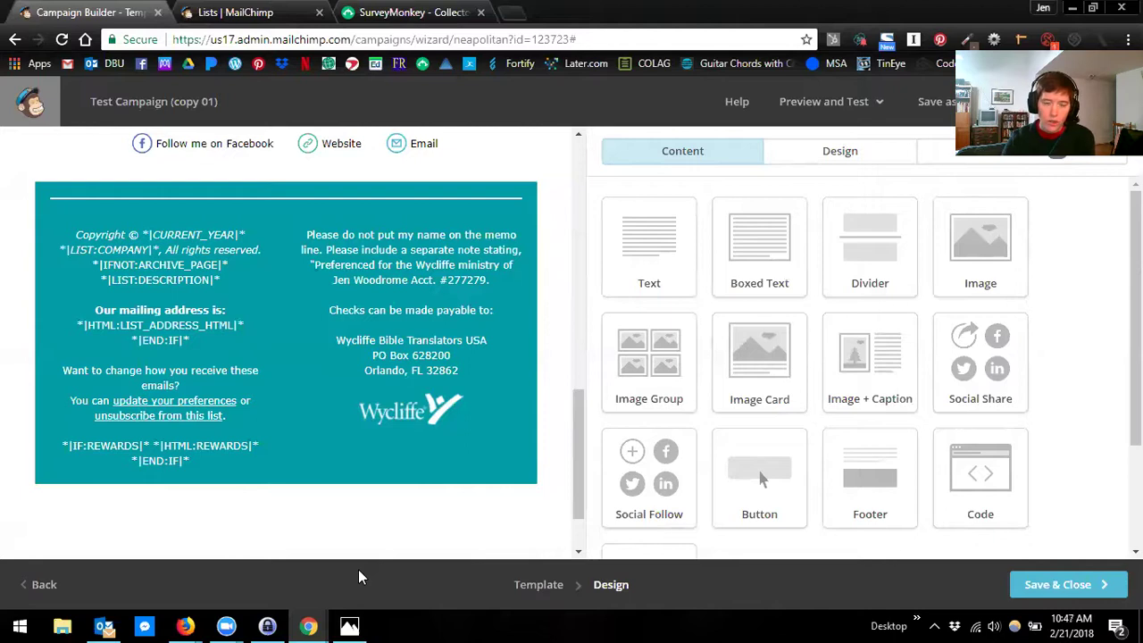
mouse_move(214, 245)
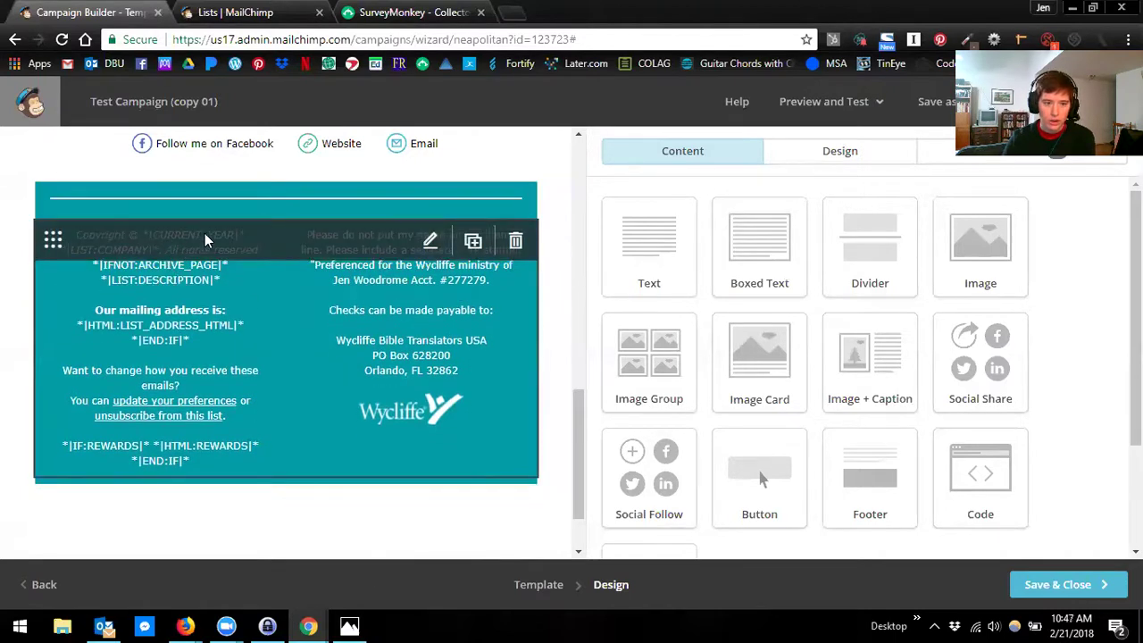
click(205, 236)
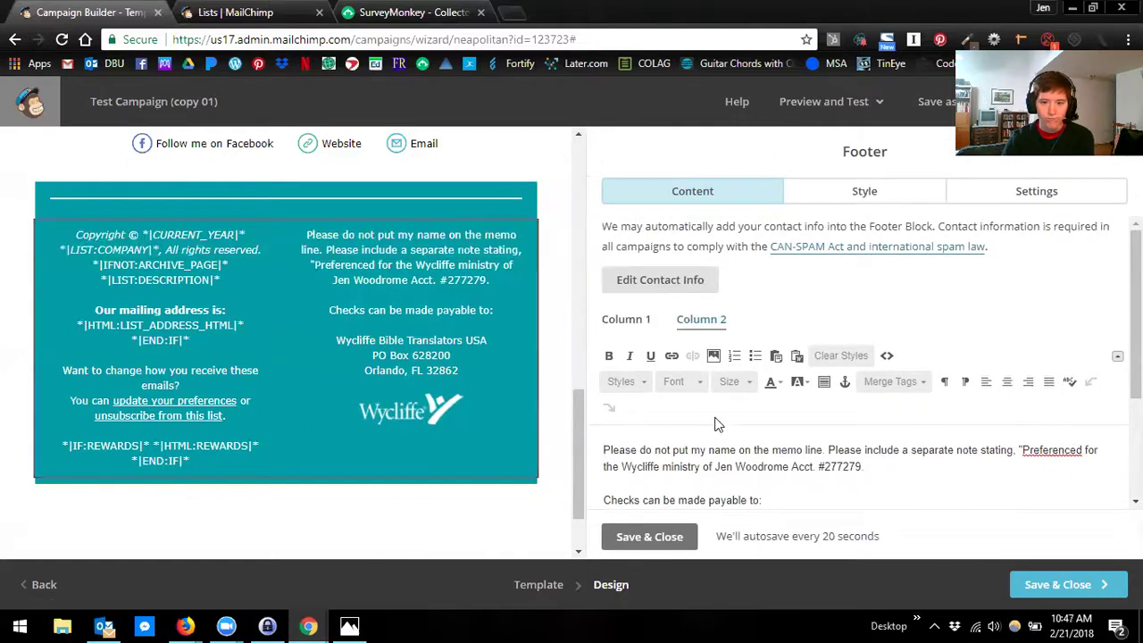
scroll(711, 425, down, 3)
scroll(710, 425, up, 5)
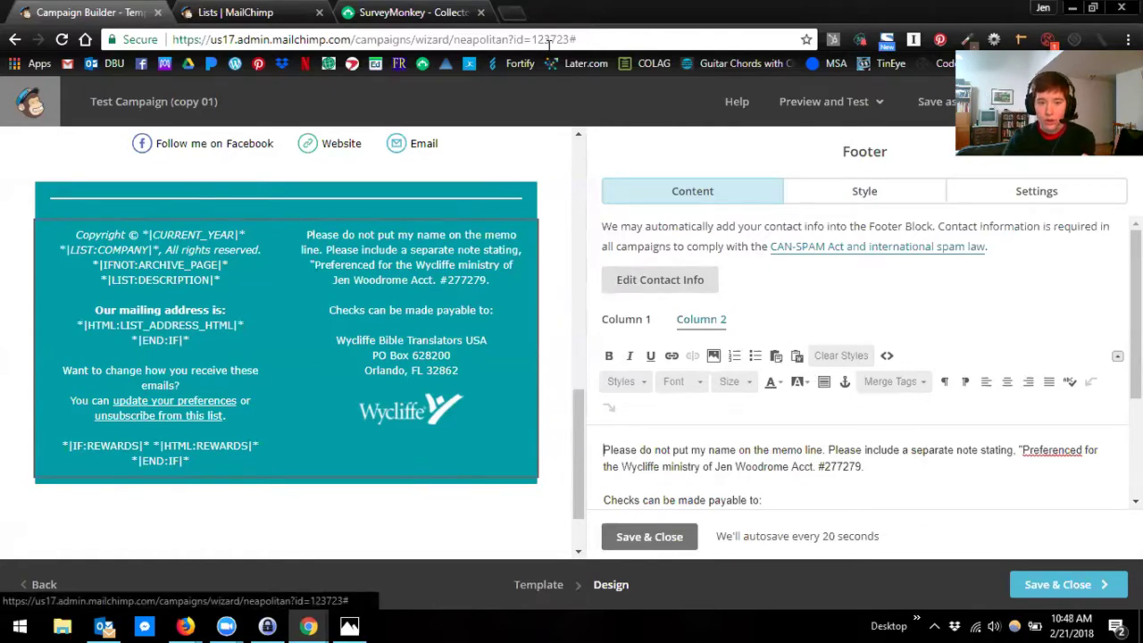
Open the Wycliffe Partners list and view its subscribers and their merge fields.
click(202, 13)
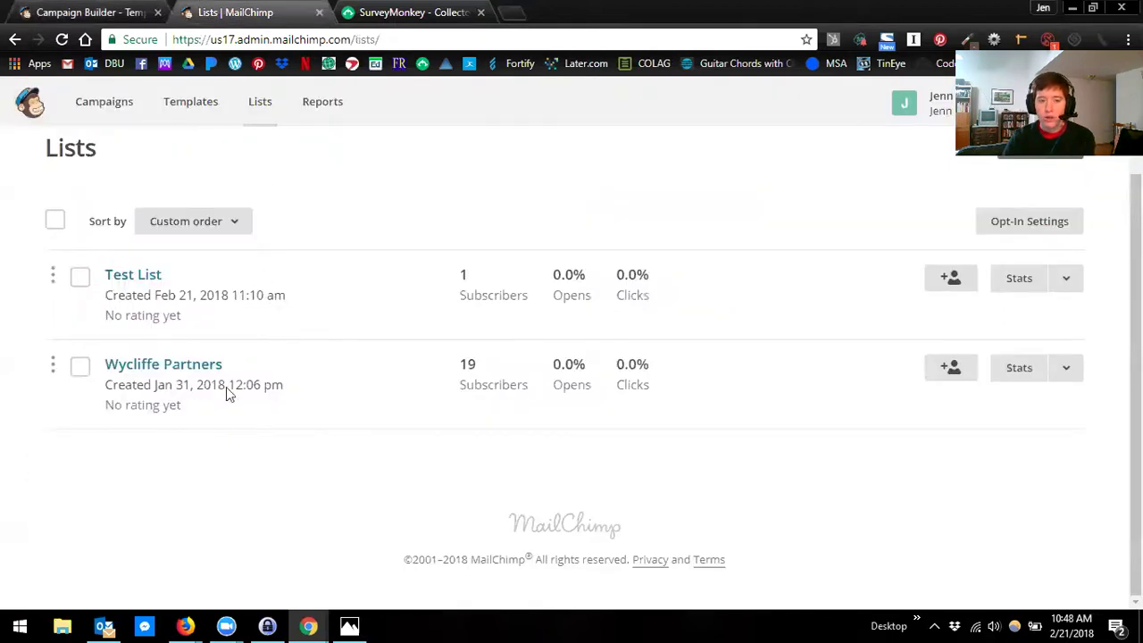
click(166, 374)
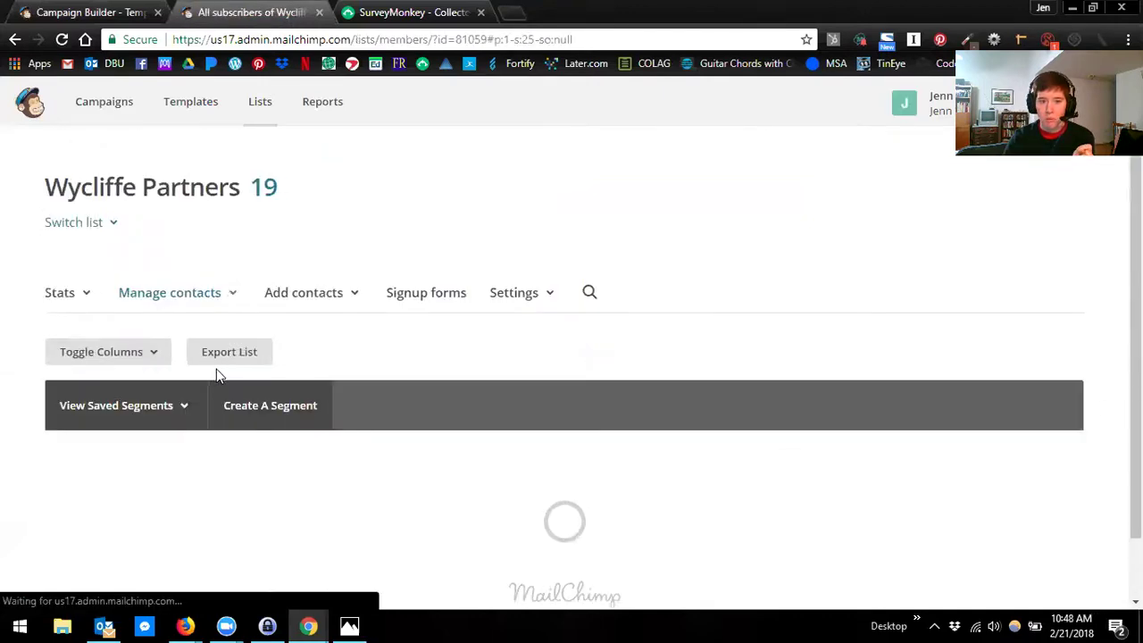
scroll(258, 381, down, 2)
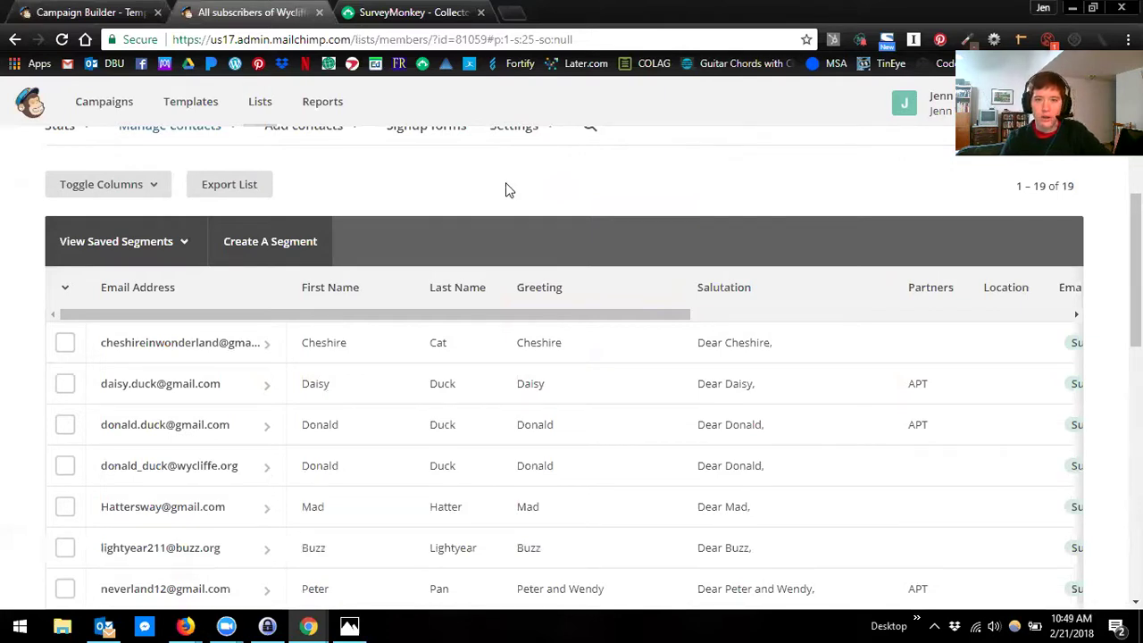
Open the account profile and review its basic information and notification settings.
click(906, 103)
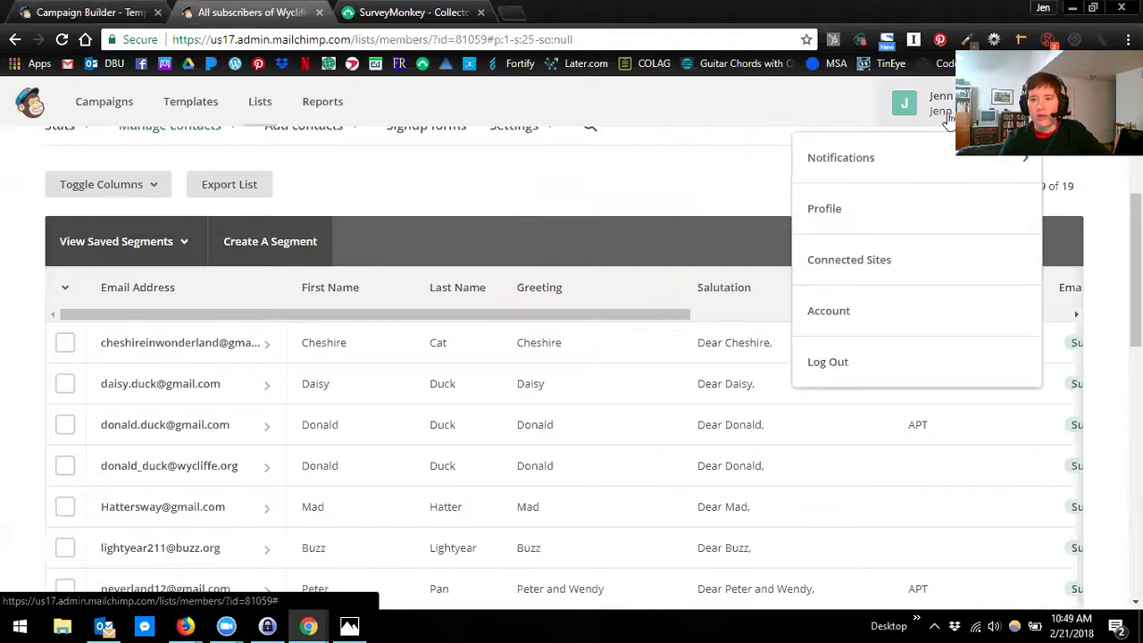
click(815, 209)
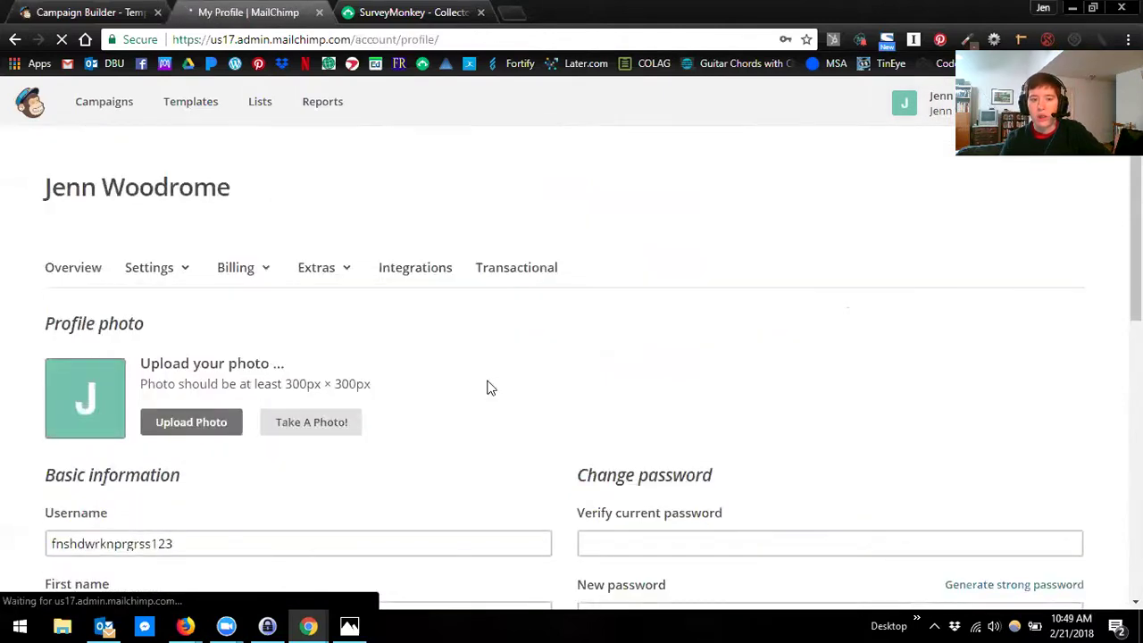
scroll(486, 399, down, 5)
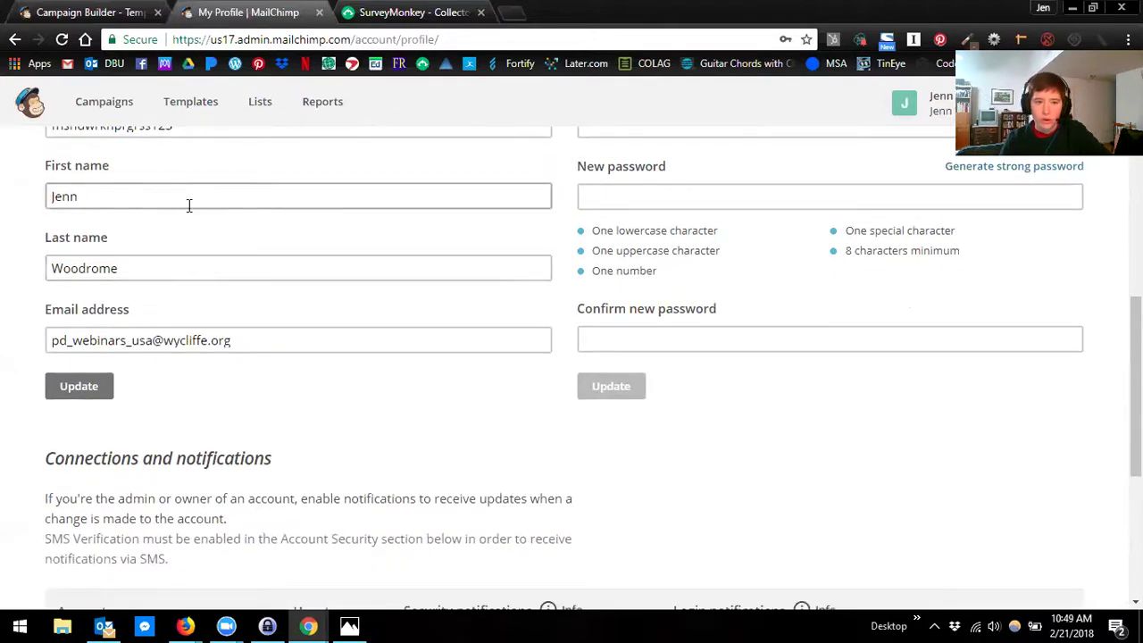
scroll(529, 444, down, 4)
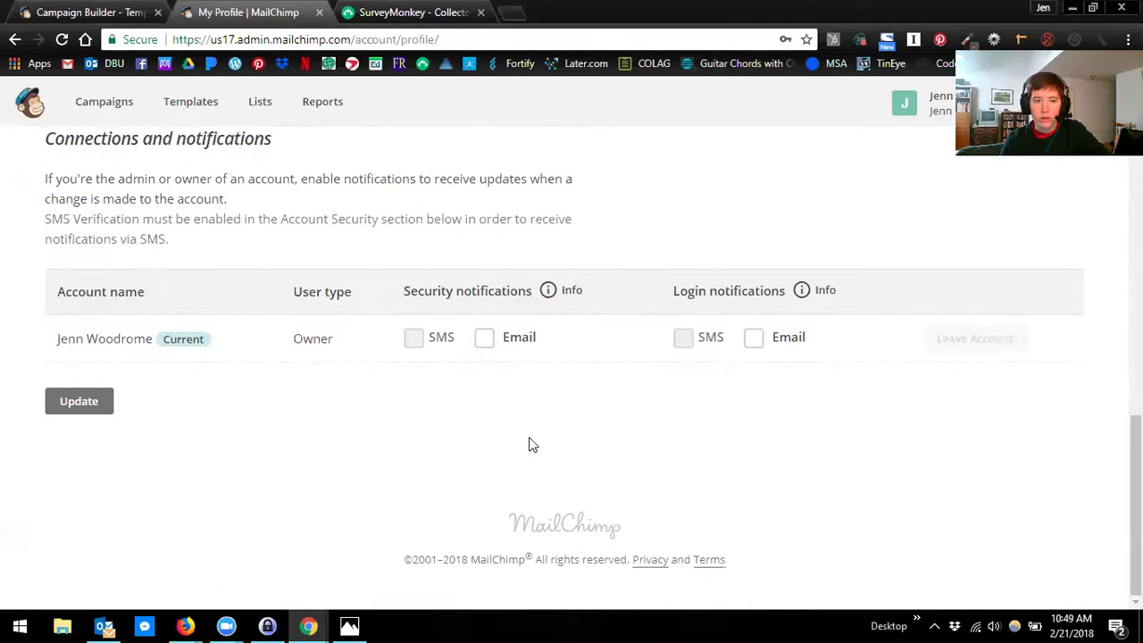
scroll(328, 390, up, 5)
scroll(327, 390, up, 4)
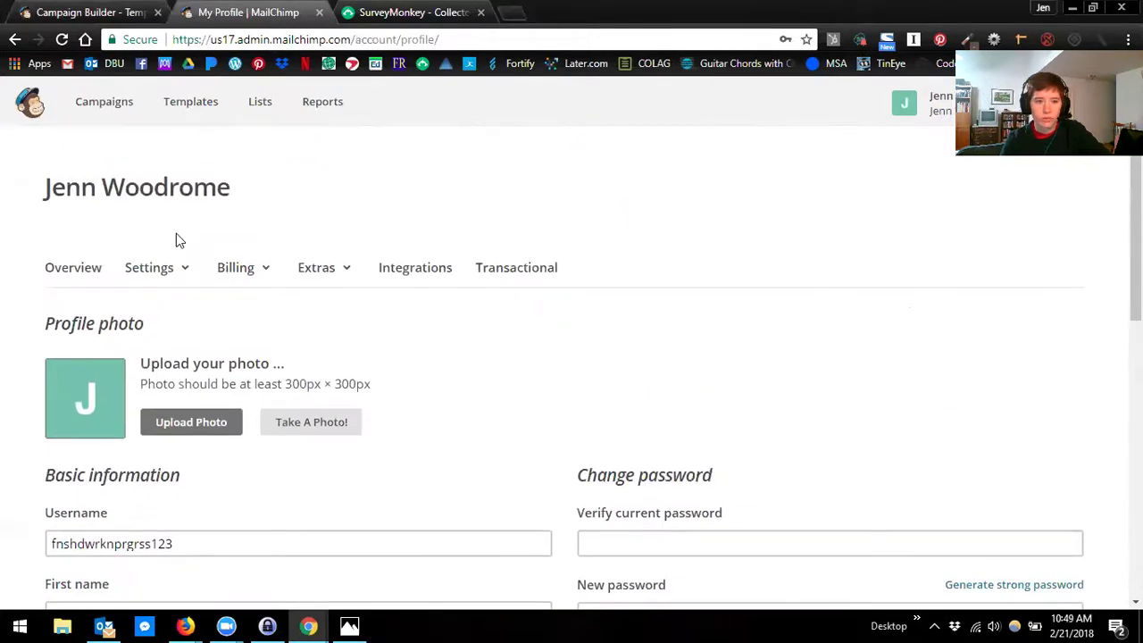
Open the account's contact information settings and review the profile and primary account contact details.
click(184, 270)
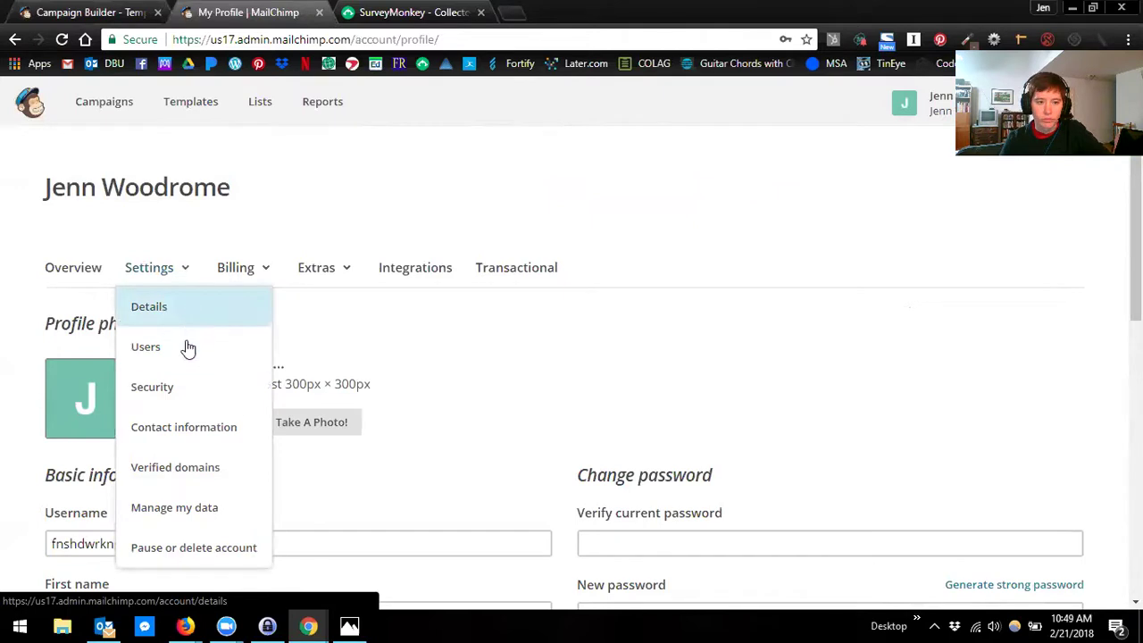
click(234, 425)
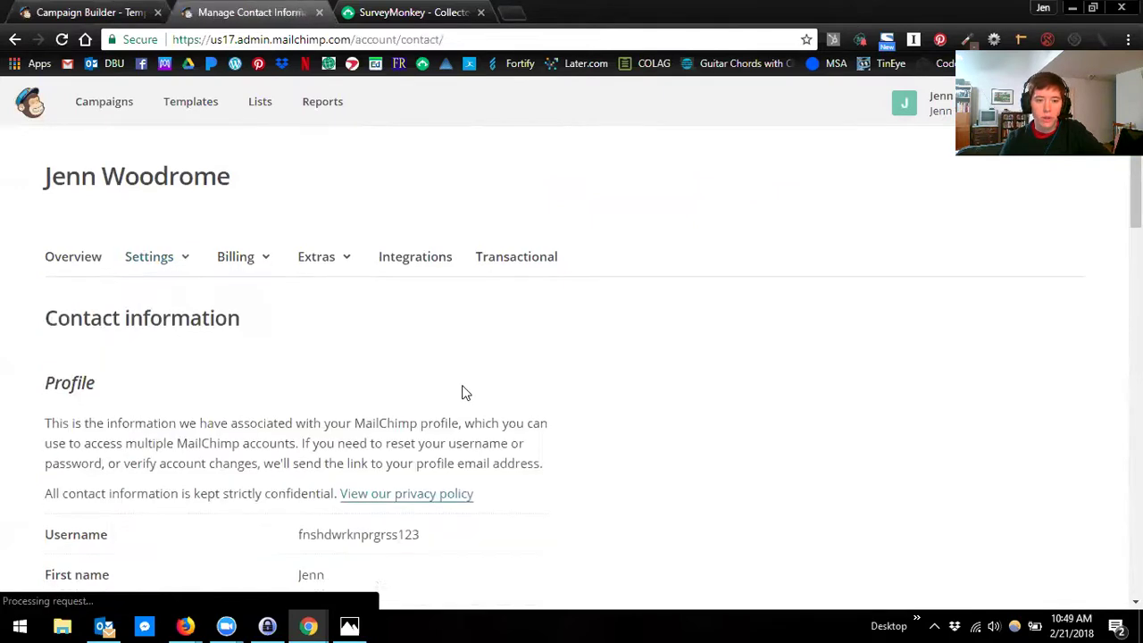
scroll(461, 390, down, 5)
scroll(143, 280, up, 1)
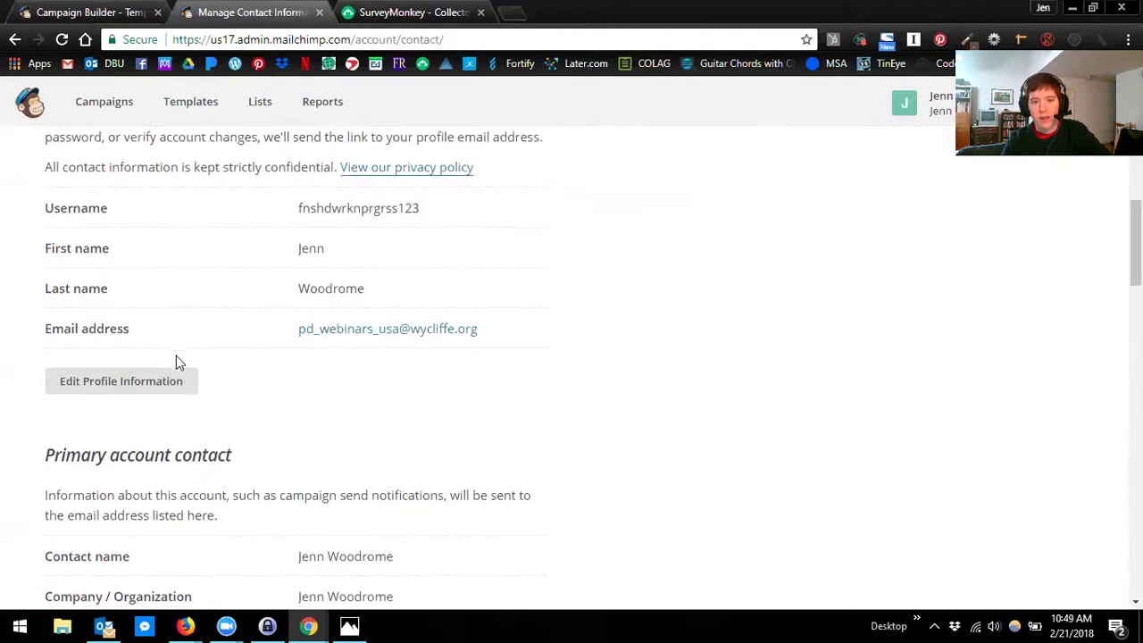
scroll(174, 375, down, 2)
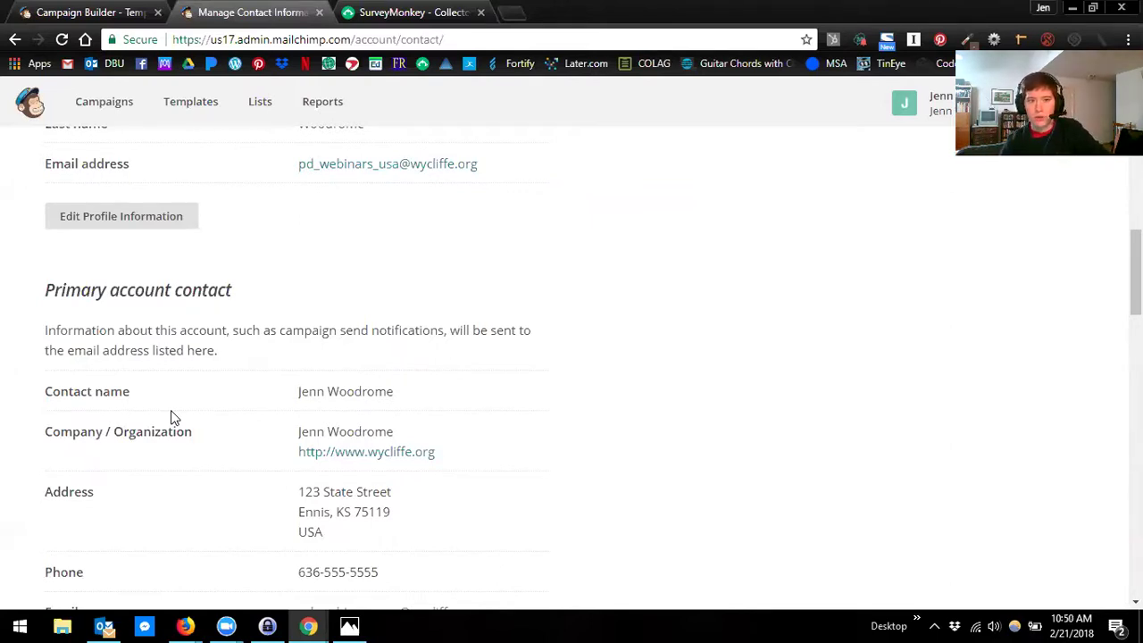
Return to the campaign design and delete the placeholder paragraph under Heading One in the text block.
click(104, 12)
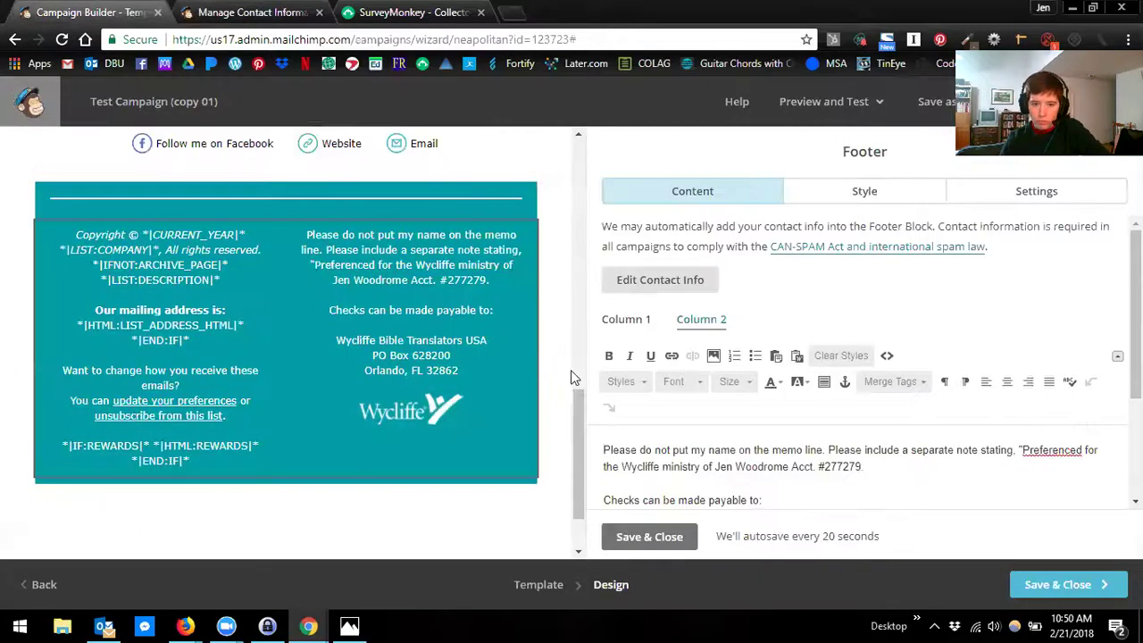
drag(577, 397, 568, 155)
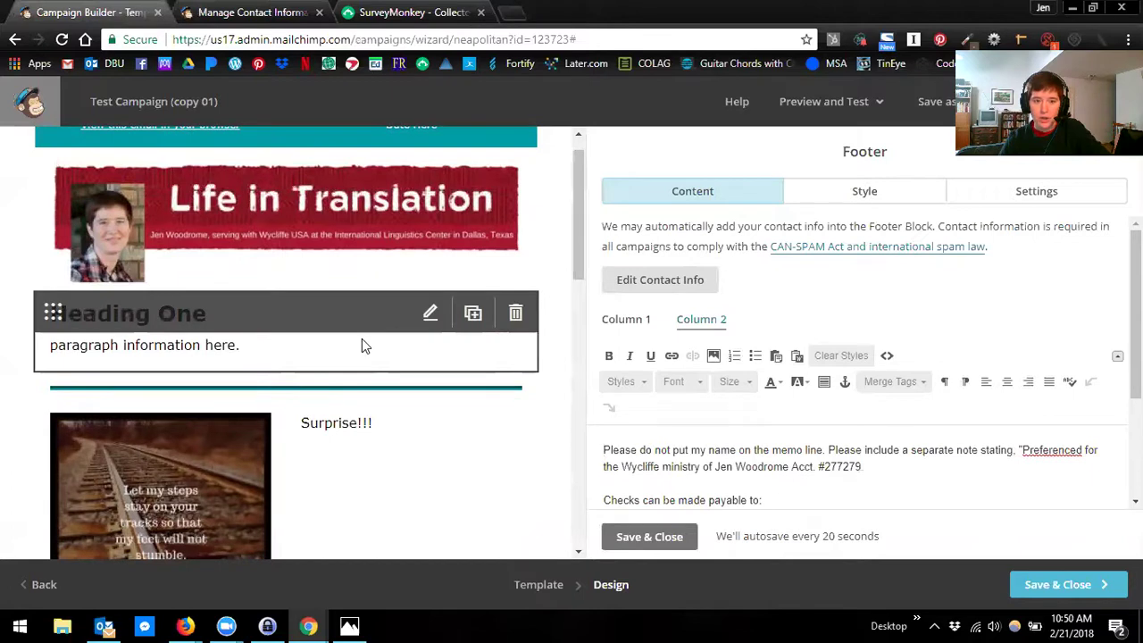
click(361, 339)
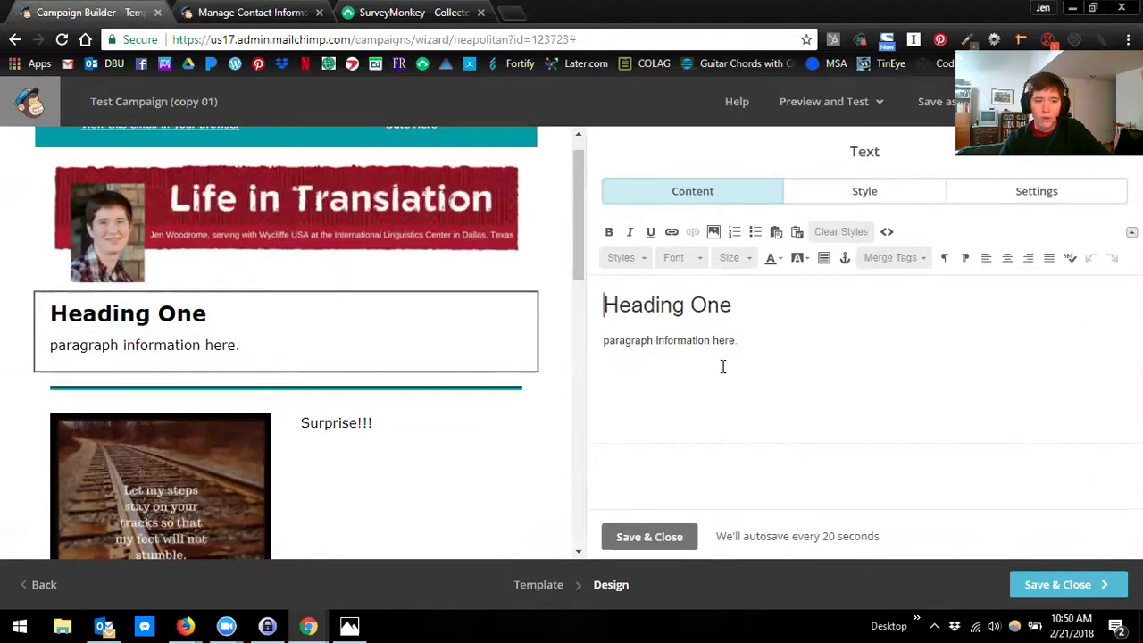
drag(744, 345, 587, 350)
key(BackSpace)
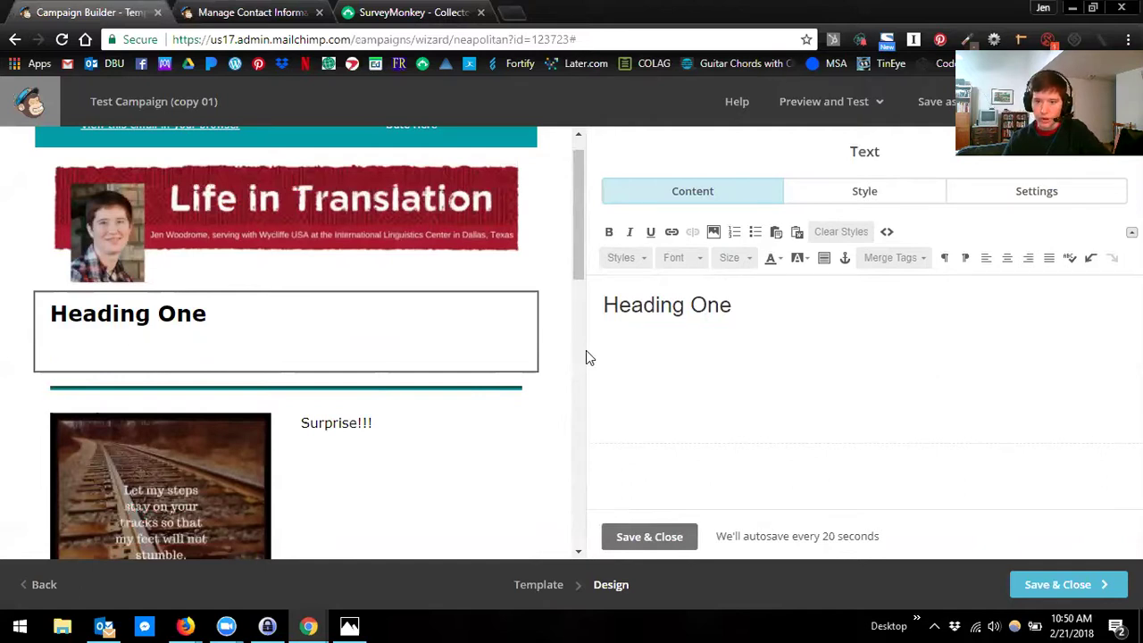
Write the greeting "Good morning *|FNAME|* !" under Heading One, using the First Name merge tag.
click(924, 261)
mouse_move(975, 292)
mouse_down()
mouse_move(975, 385)
mouse_move(975, 292)
mouse_up()
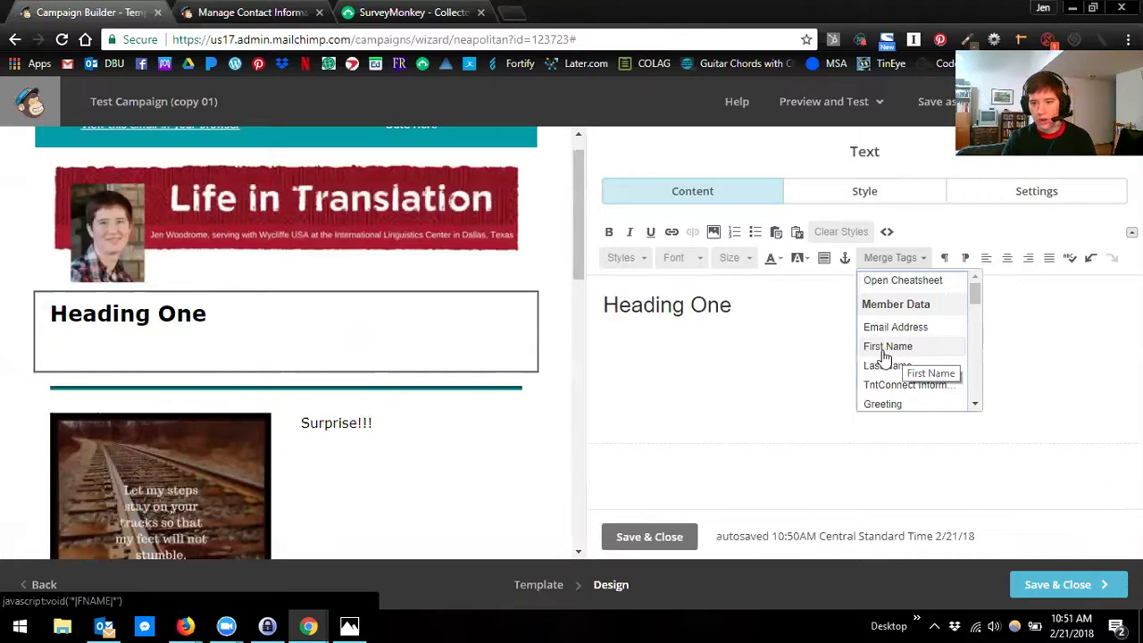
click(886, 349)
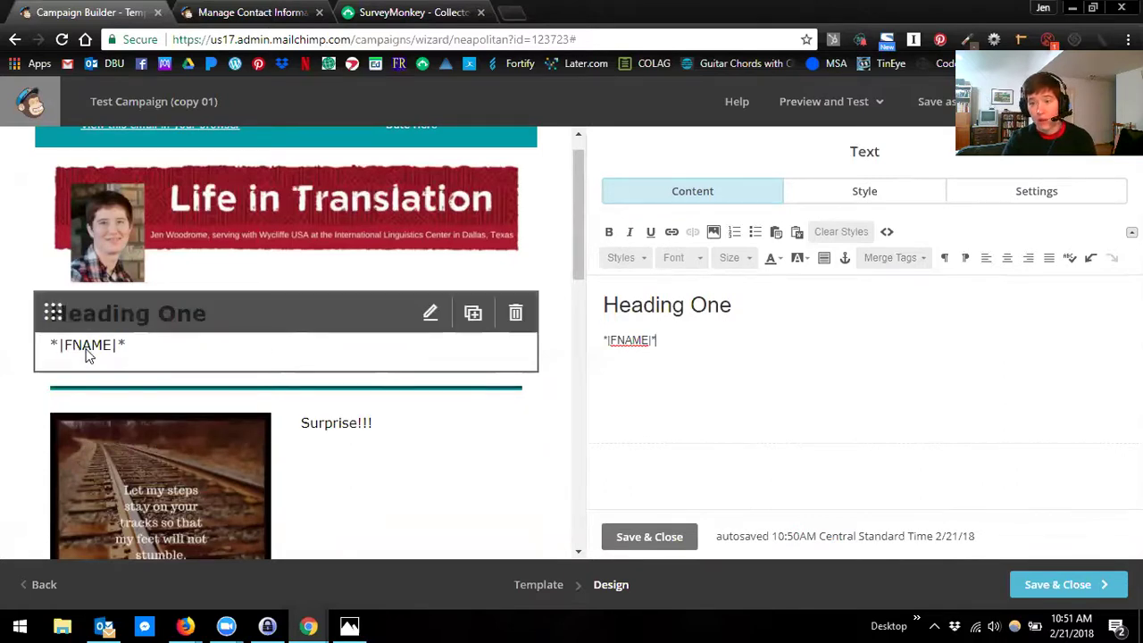
click(603, 341)
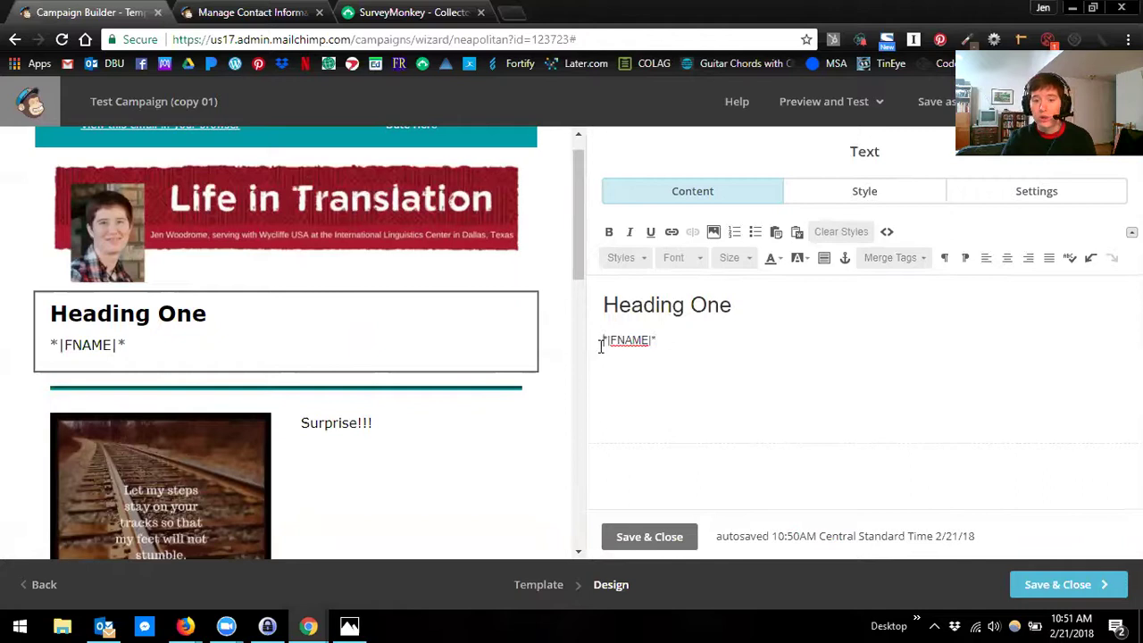
text(Good morning)
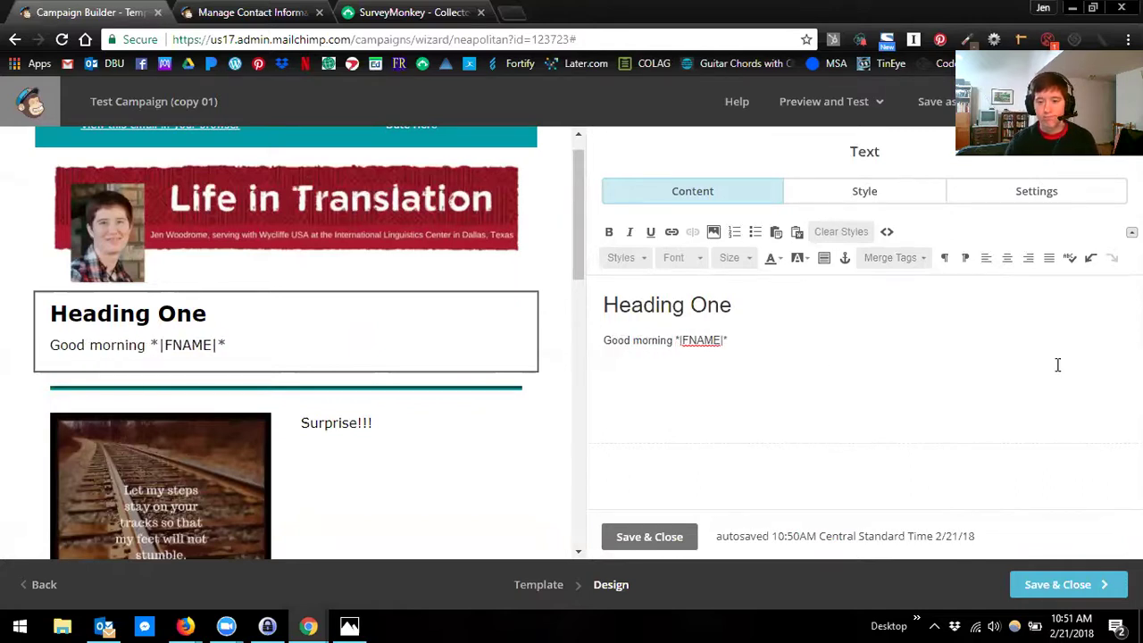
click(972, 350)
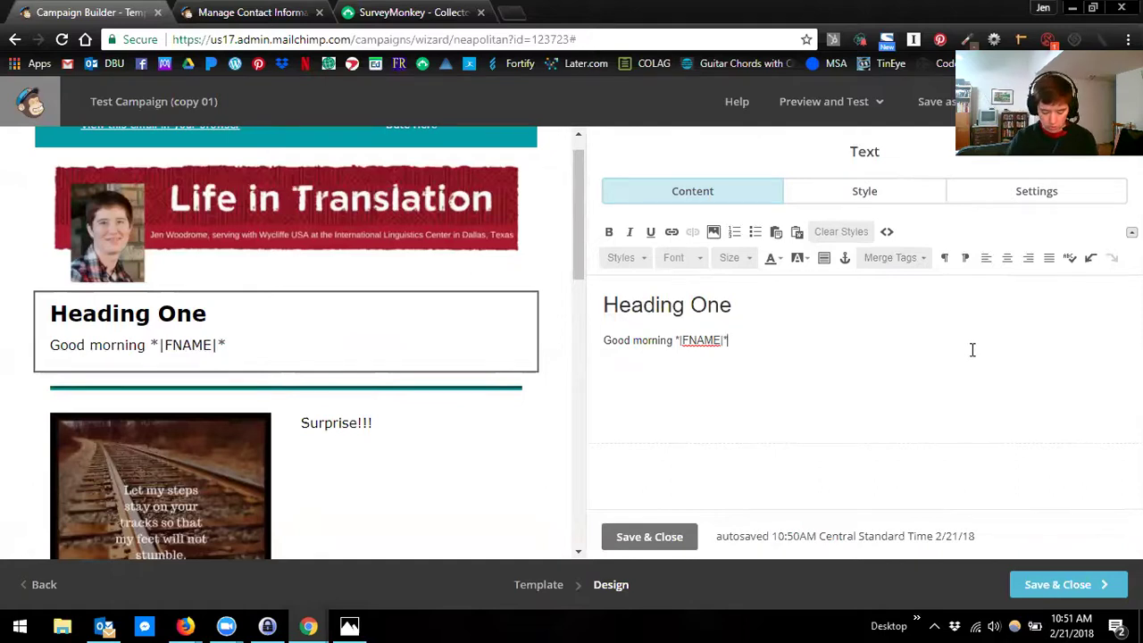
text(!)
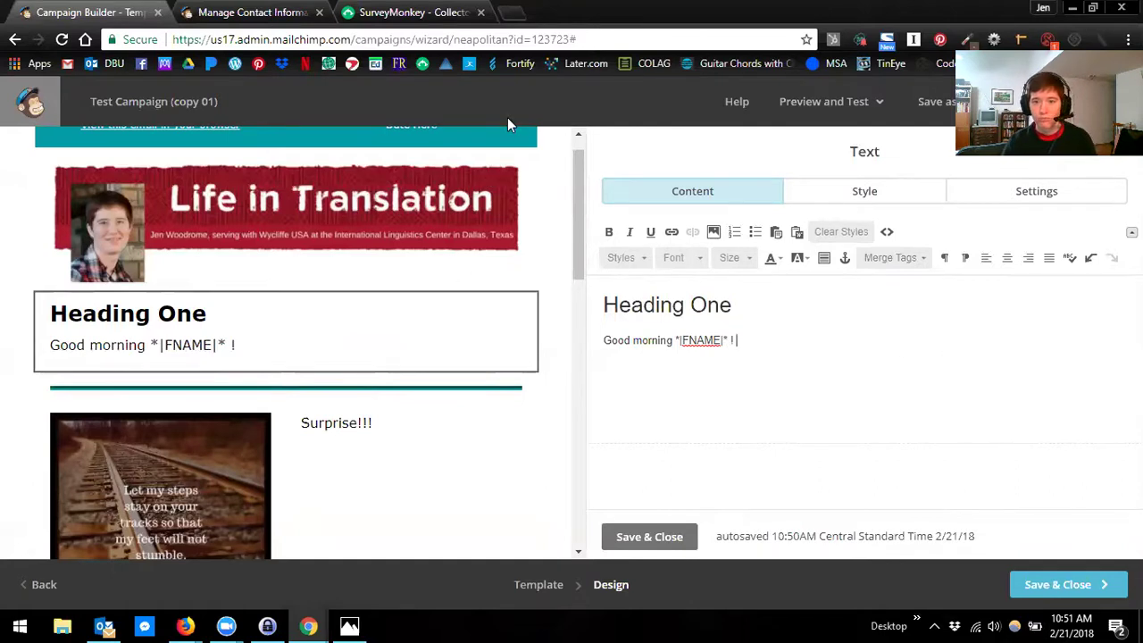
Preview the campaign's greeting with live merge tag info enabled, then disable it and exit the preview.
click(830, 106)
click(809, 157)
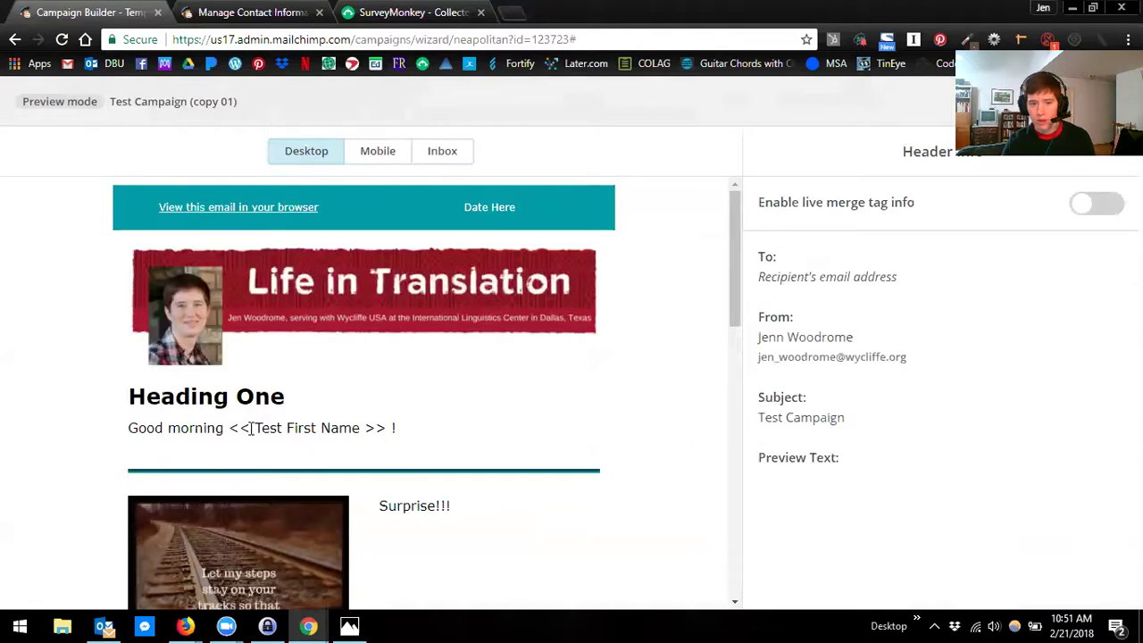
click(1104, 215)
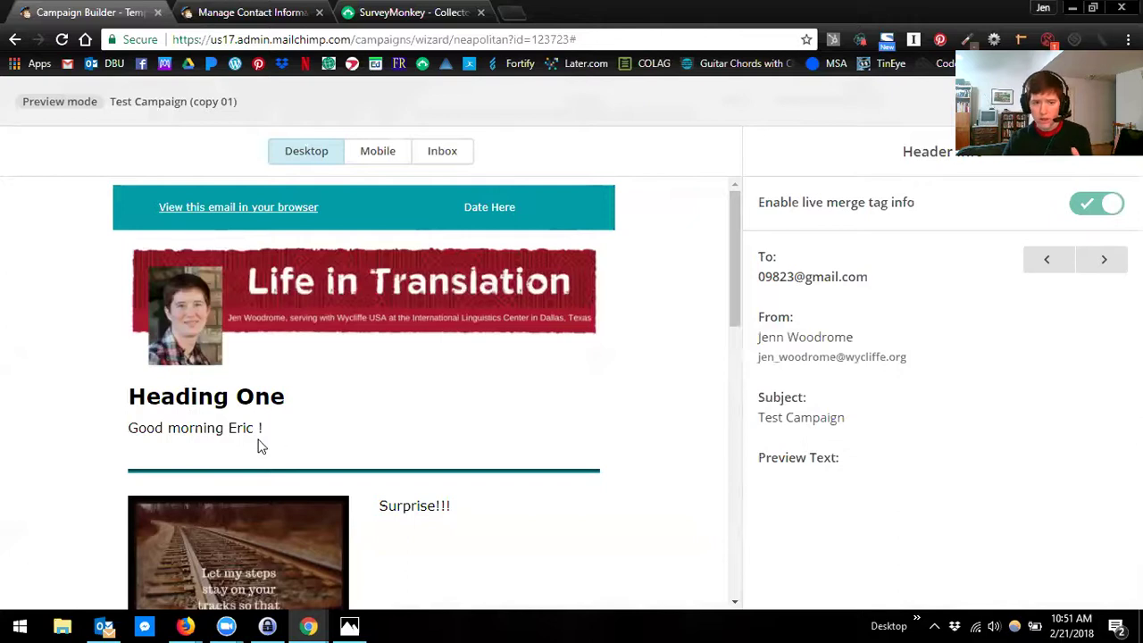
click(1104, 211)
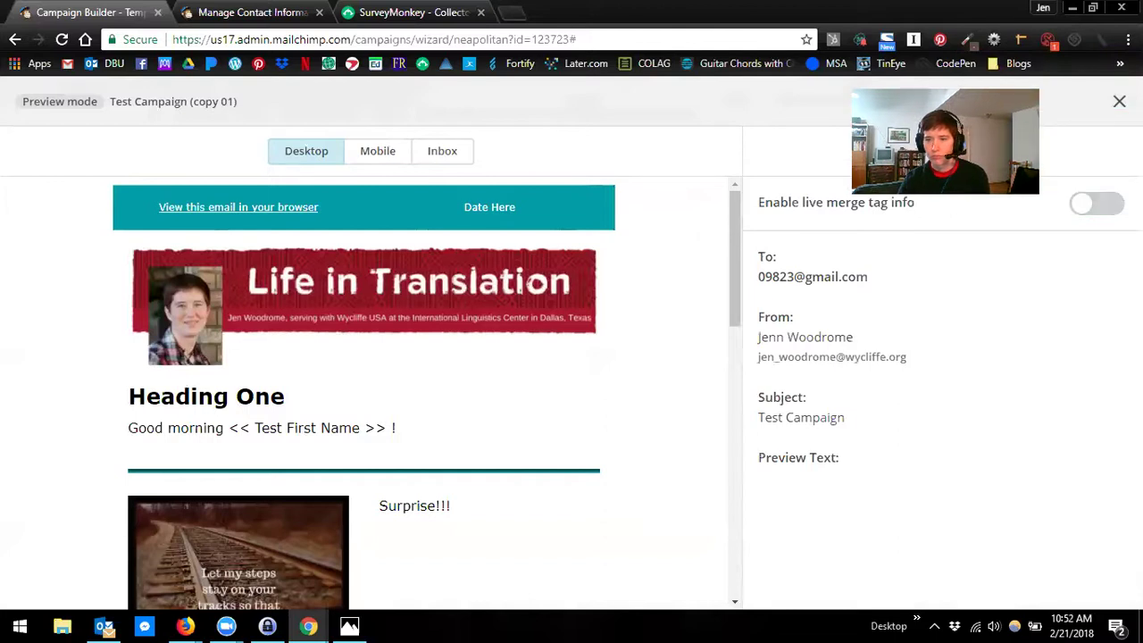
key(Escape)
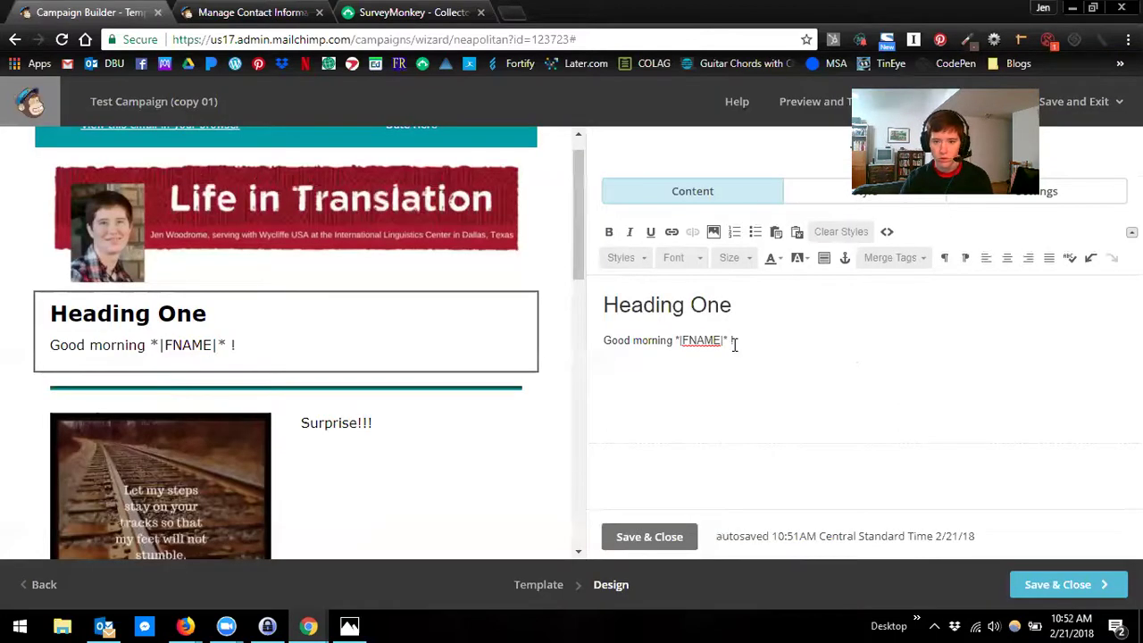
Replace the exclamation mark at the end of the greeting with the Last Name merge tag *|LNAME|*.
drag(735, 340, 678, 351)
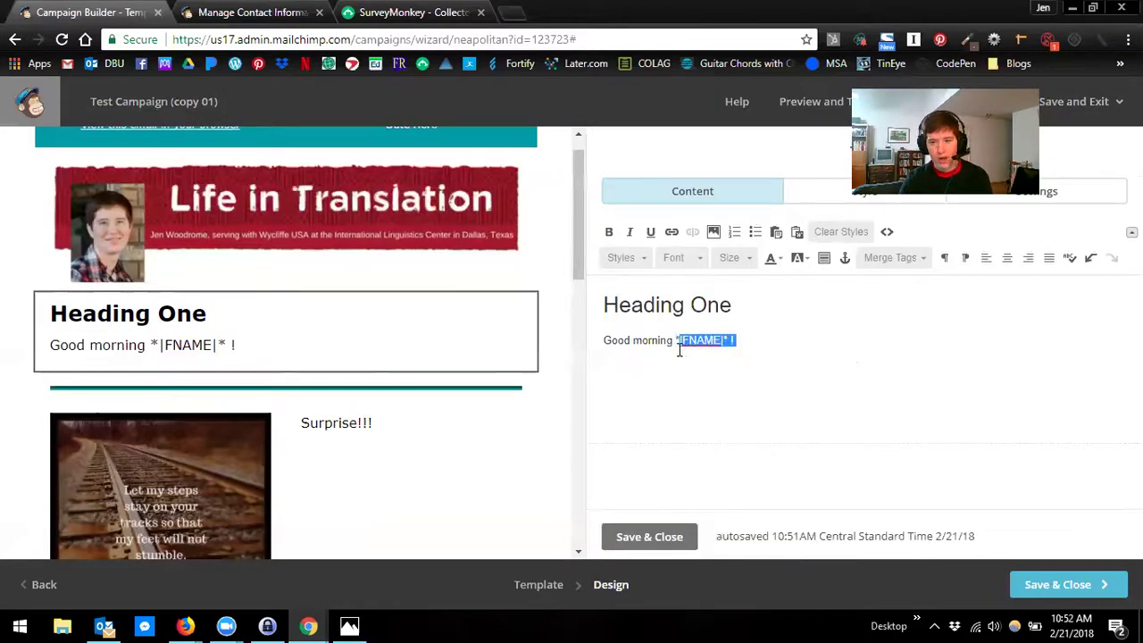
click(746, 341)
key(BackSpace)
key(BackSpace)
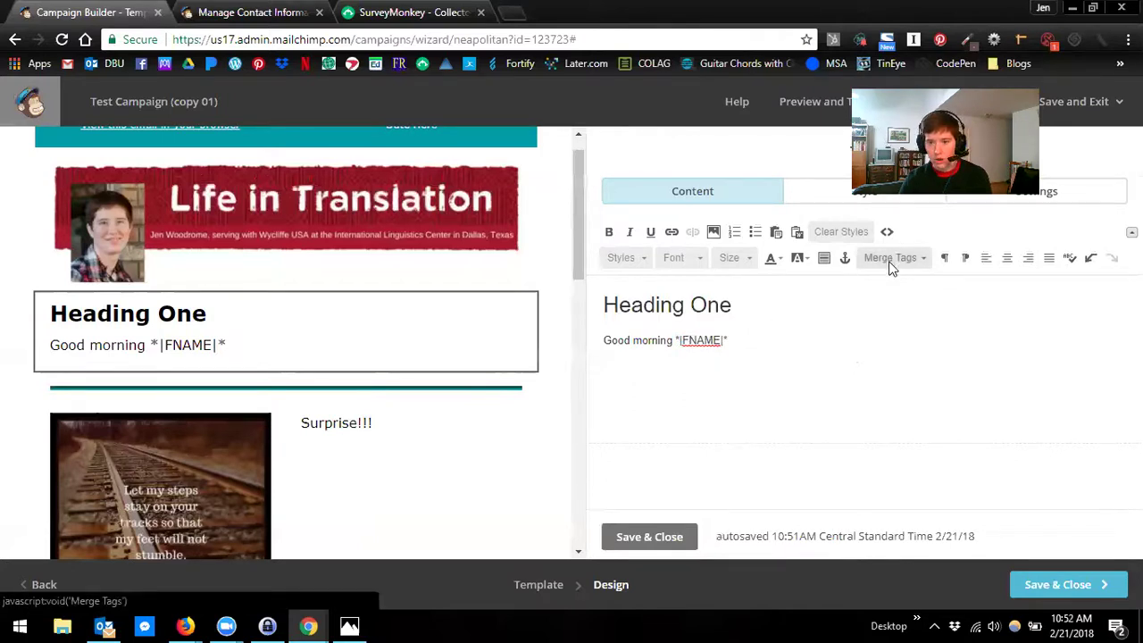
click(889, 258)
click(884, 362)
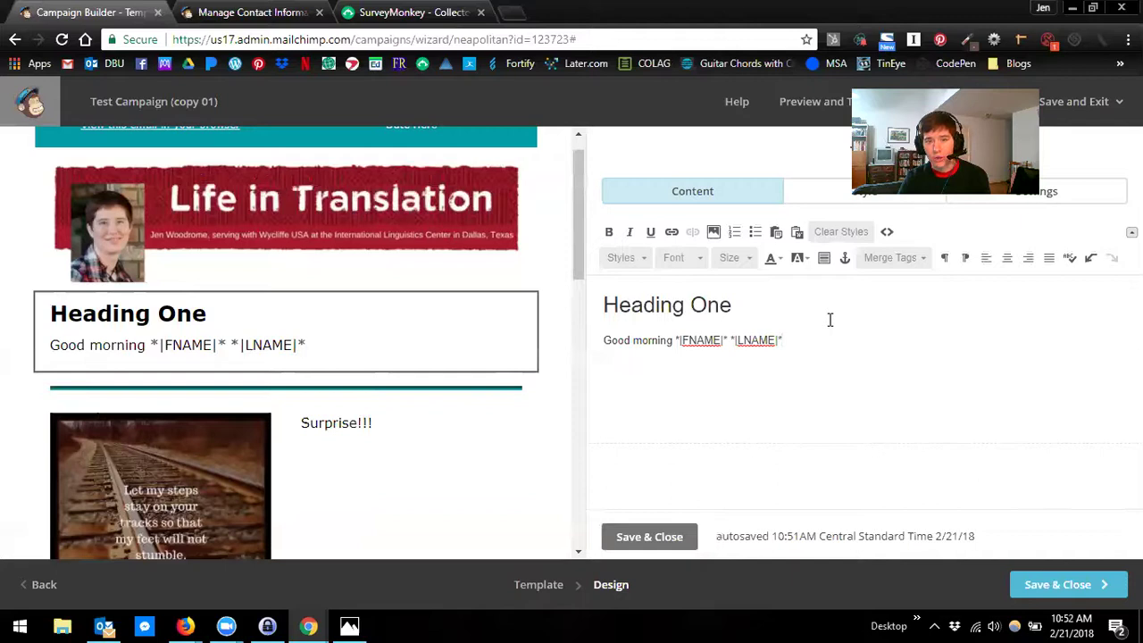
Replace the greeting under Heading One with the Facebook Like Button merge tag *|FACEBOOK:LIKE|*.
drag(788, 343, 607, 340)
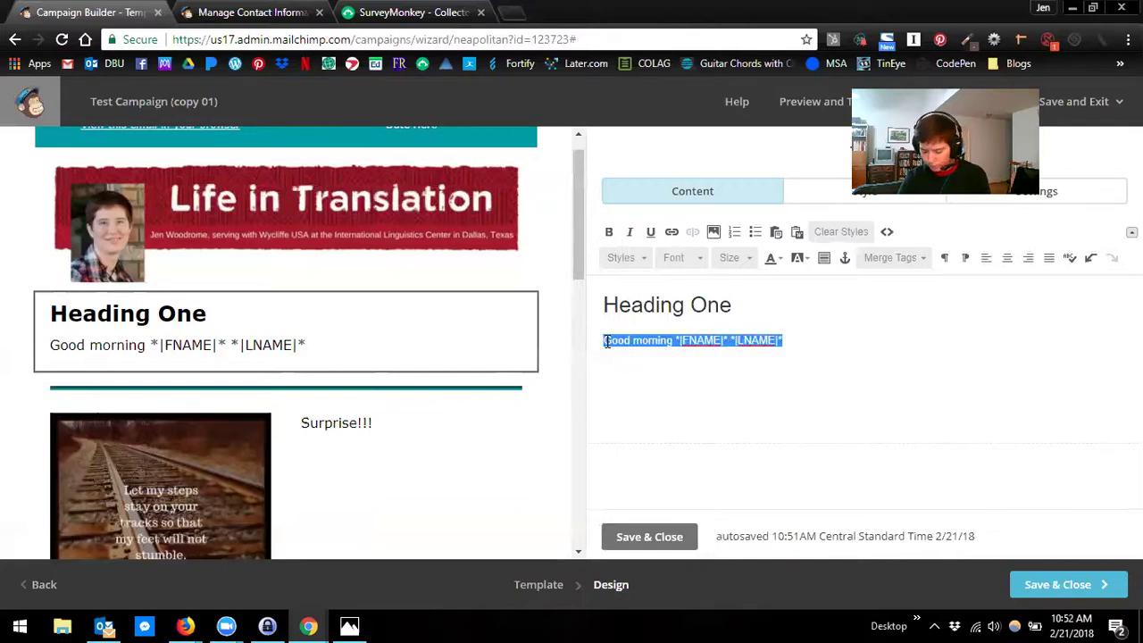
key(BackSpace)
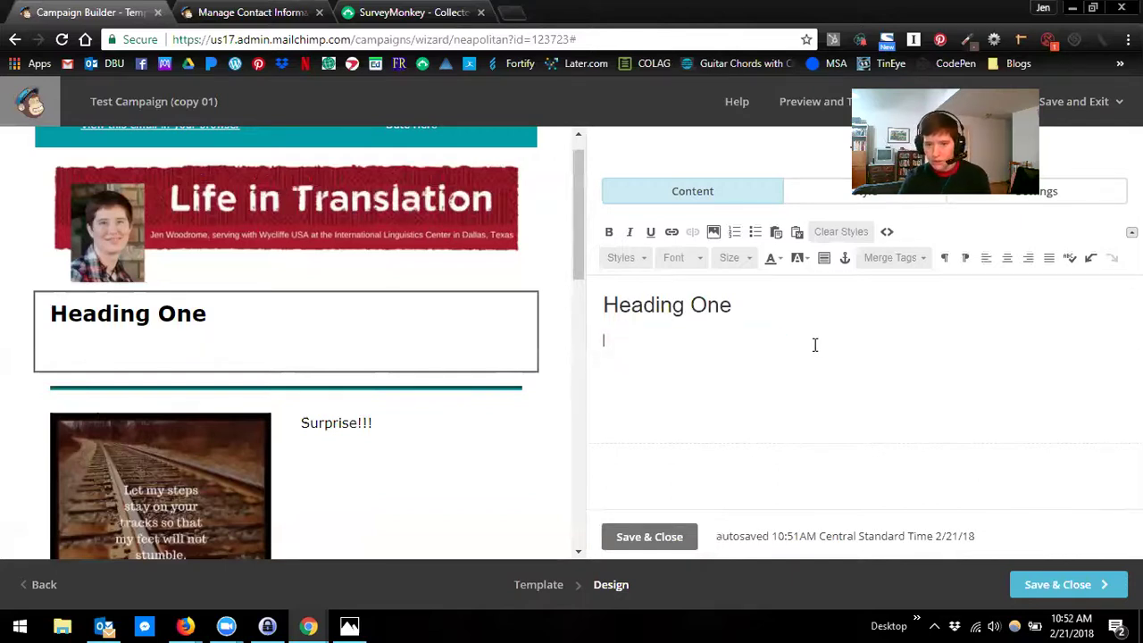
click(910, 266)
scroll(897, 383, down, 1)
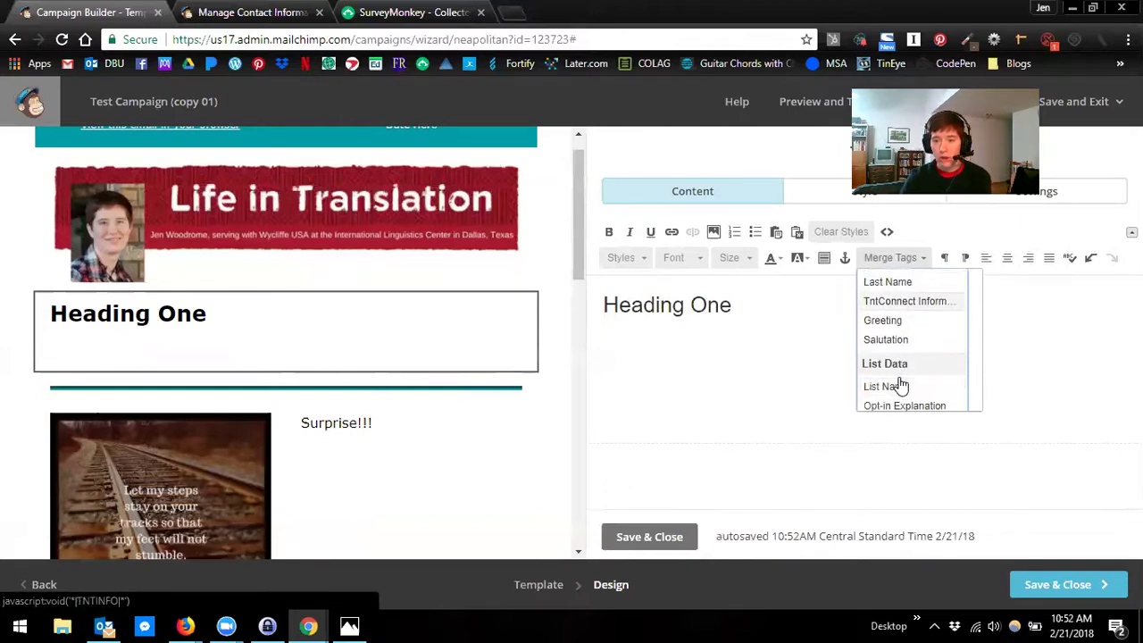
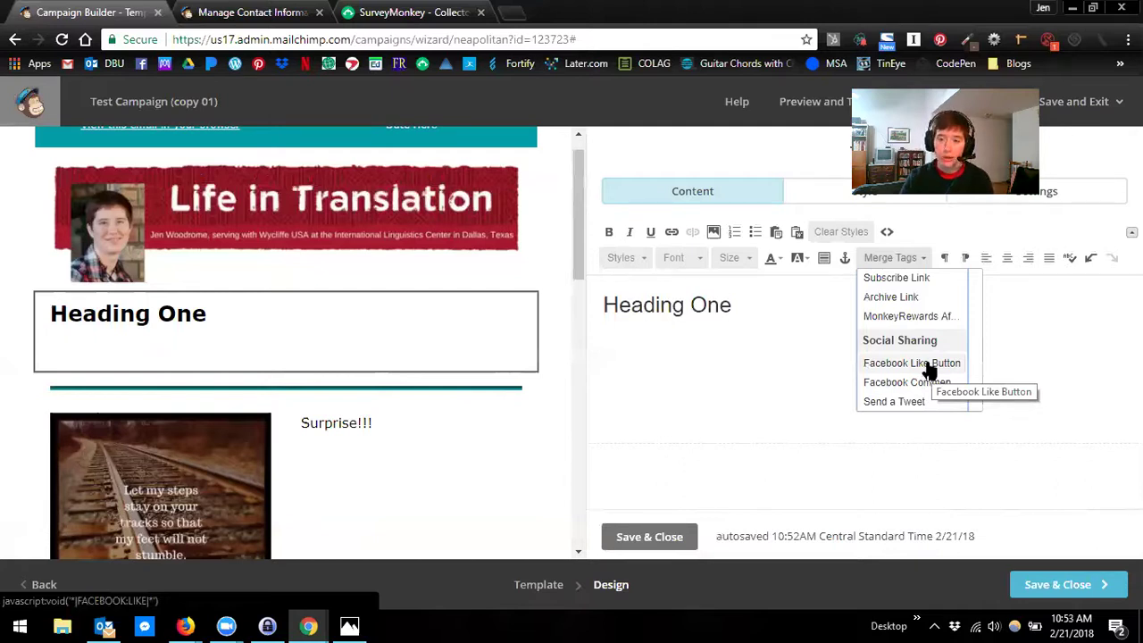
click(927, 364)
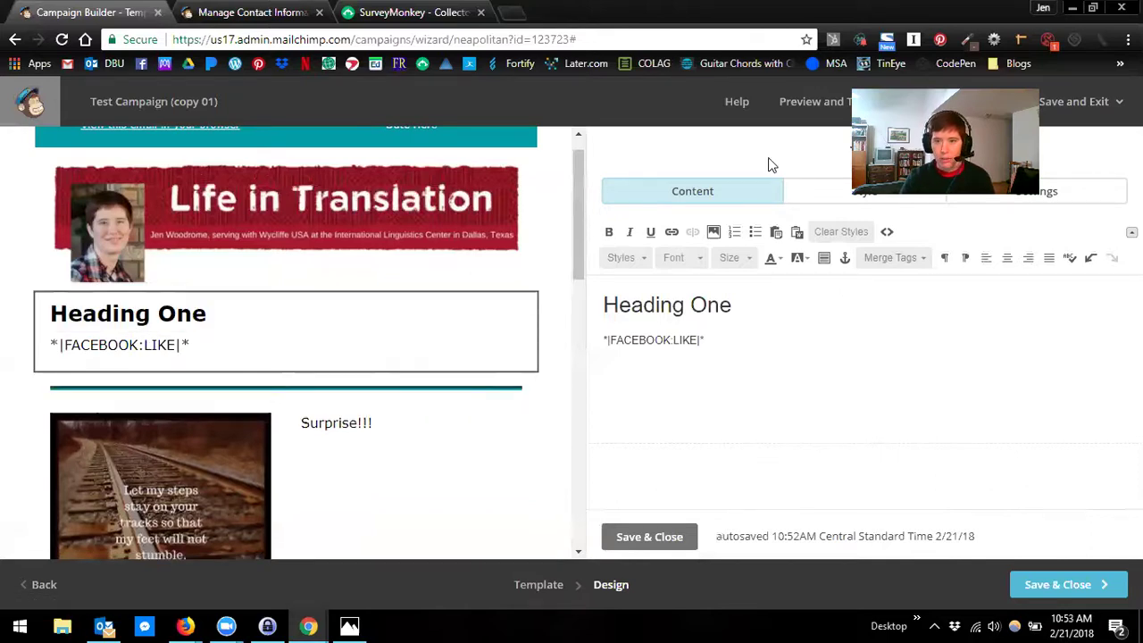
Preview the campaign with live merge tag info enabled to check the Facebook Like tag, disable it and exit the preview.
click(806, 100)
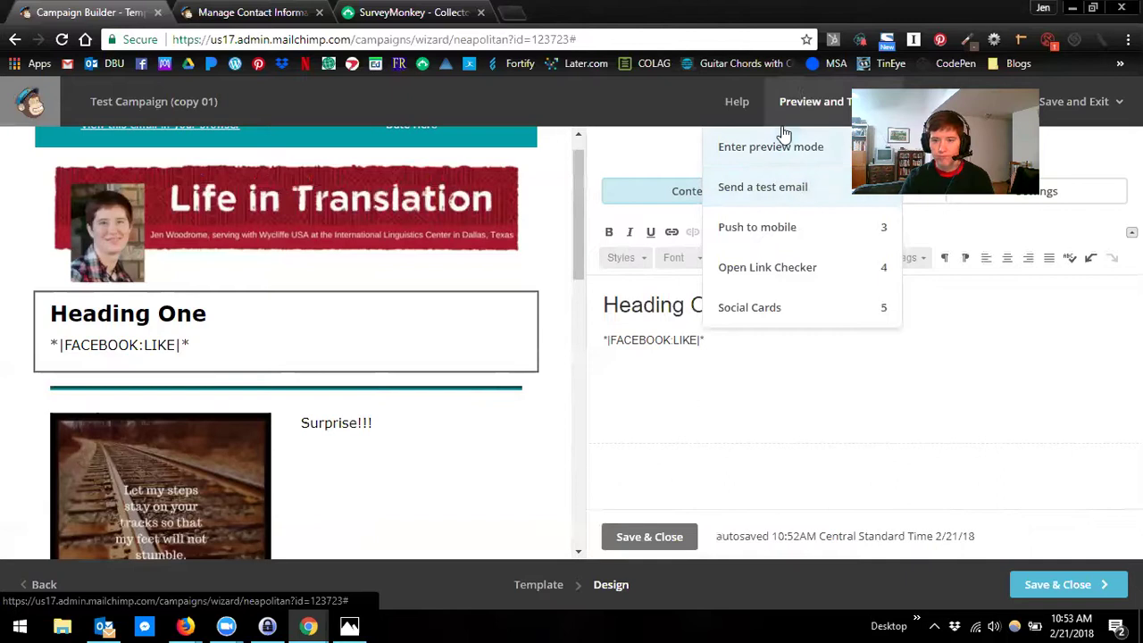
click(786, 147)
click(1094, 204)
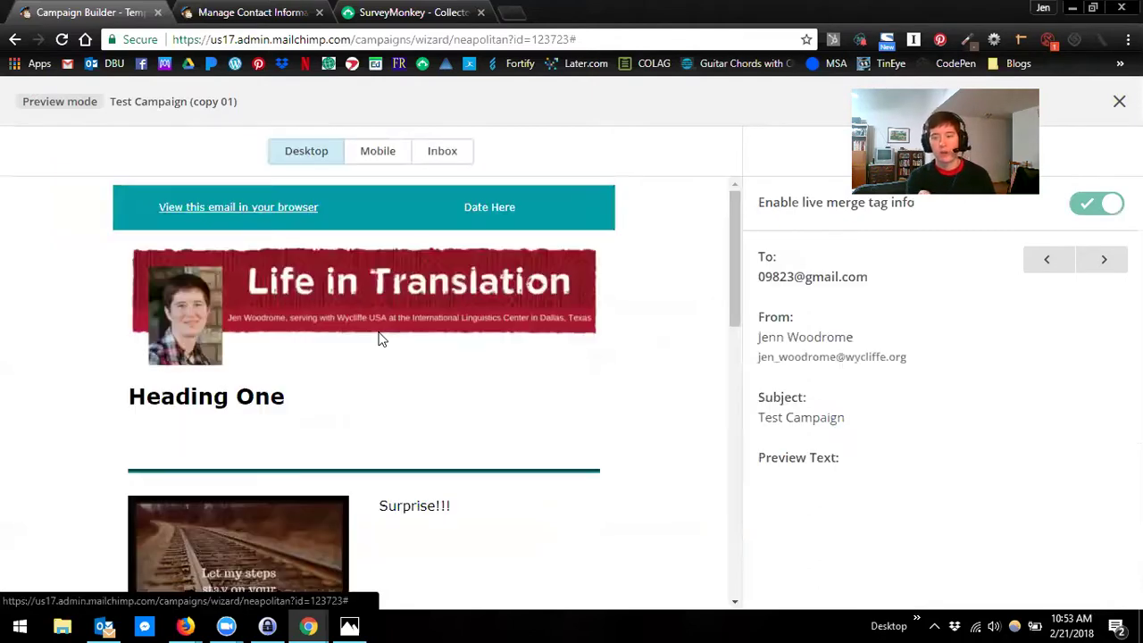
scroll(434, 352, down, 2)
scroll(426, 352, up, 2)
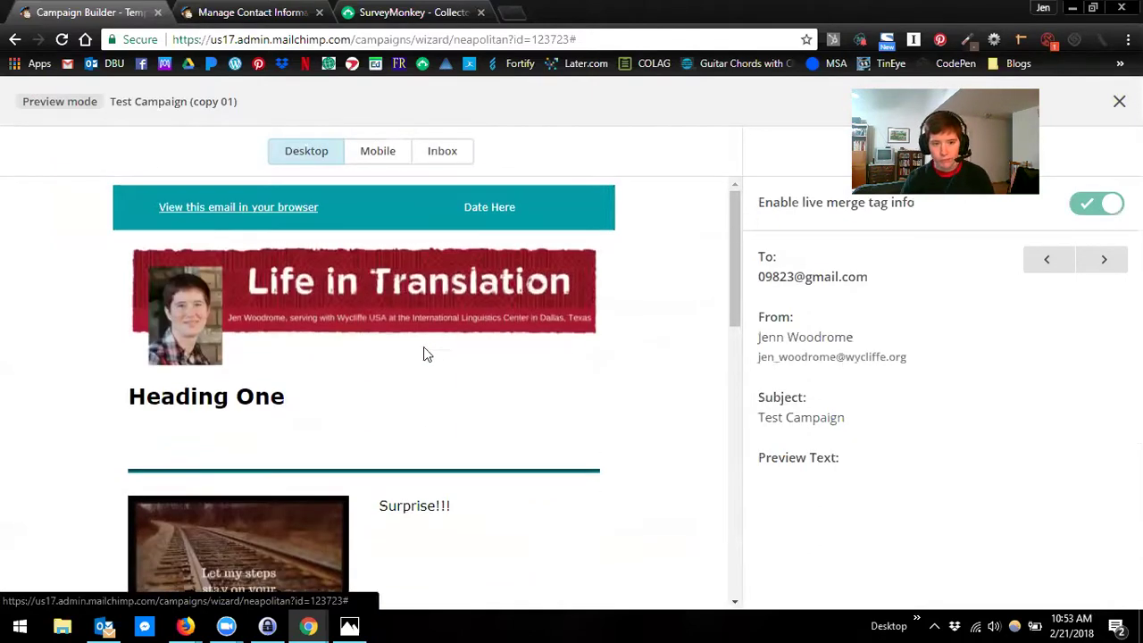
scroll(423, 349, down, 2)
scroll(365, 259, down, 2)
scroll(364, 261, up, 2)
click(1110, 207)
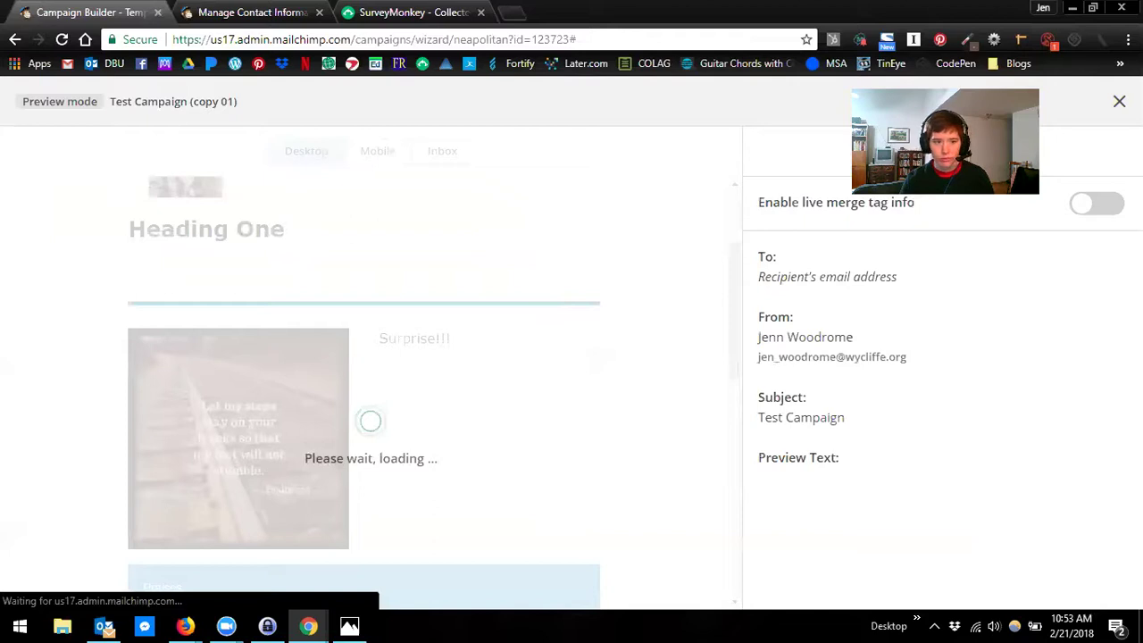
key(Escape)
Save and close the text block, preview the Facebook Like tag again with live merge tag info enabled, and exit the preview.
click(660, 540)
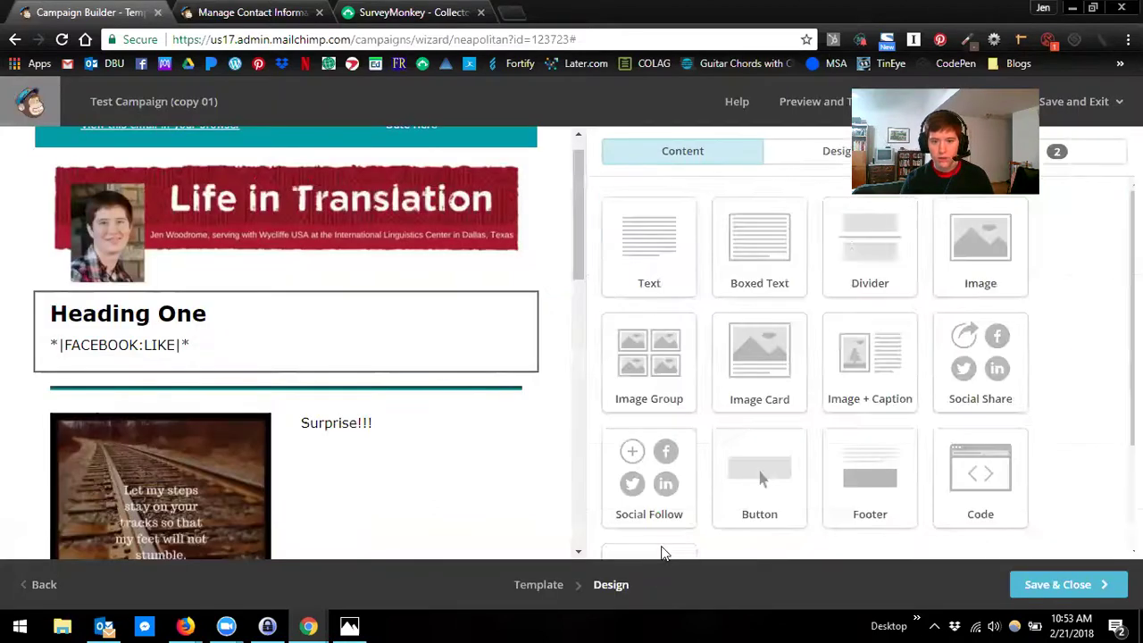
click(808, 101)
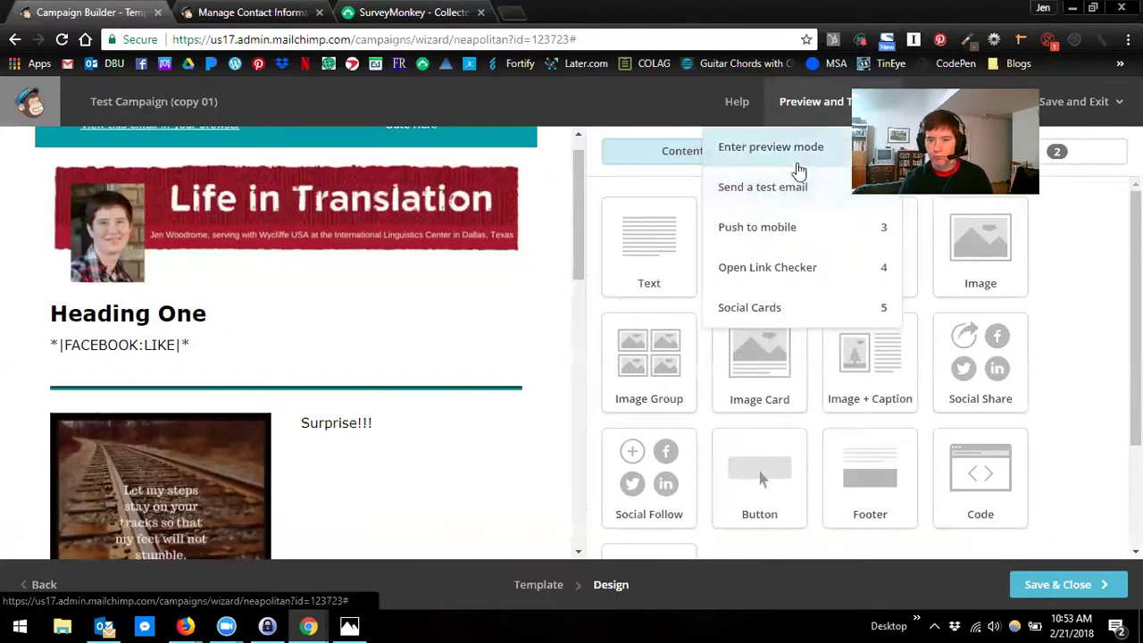
click(777, 148)
click(1096, 212)
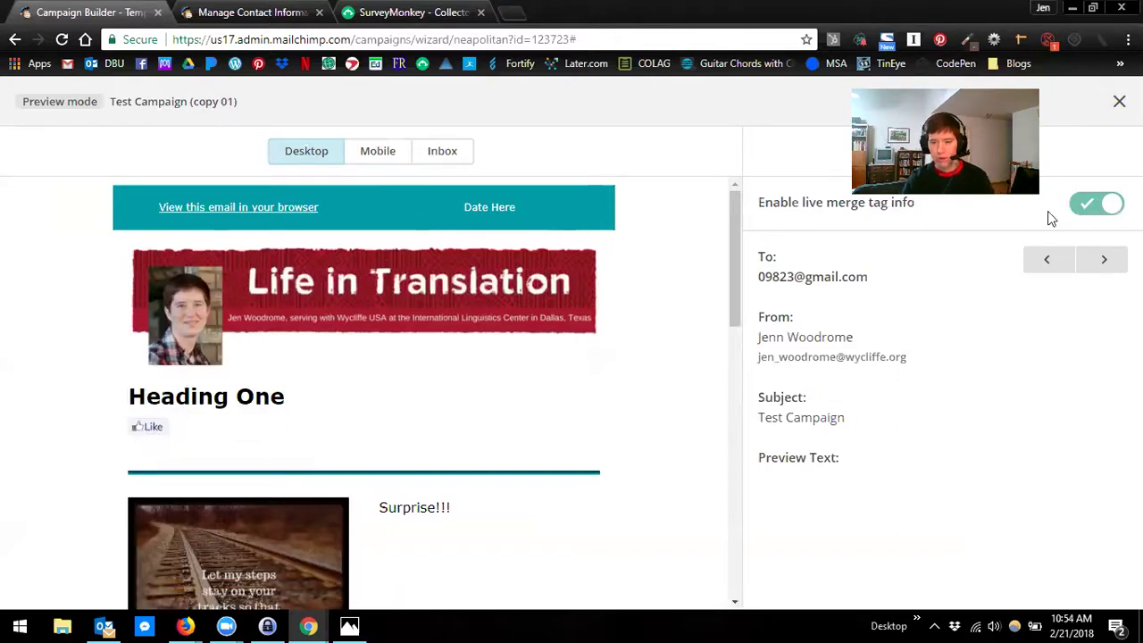
click(1119, 101)
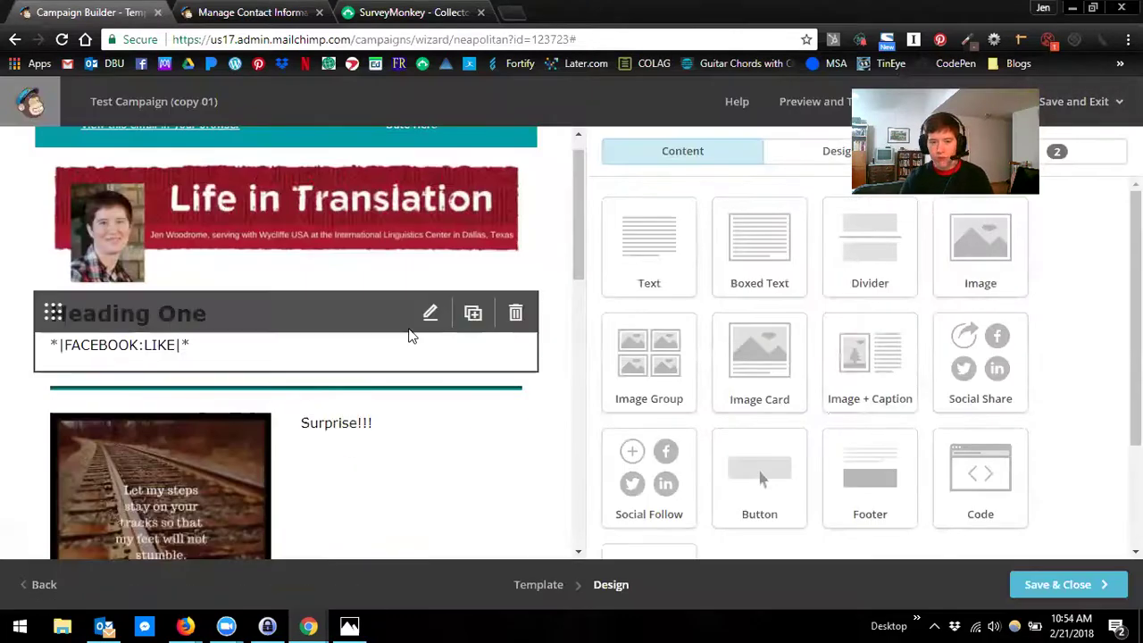
Reopen the Heading One text block for editing and delete its *|FACEBOOK:LIKE|* merge tag.
click(491, 354)
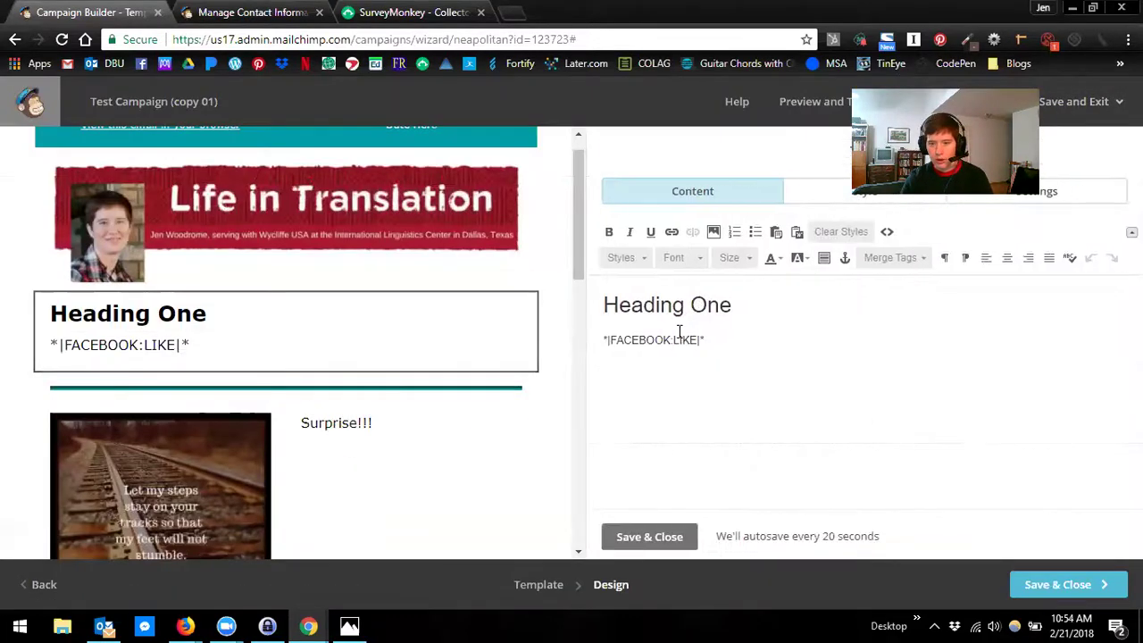
drag(709, 343, 602, 339)
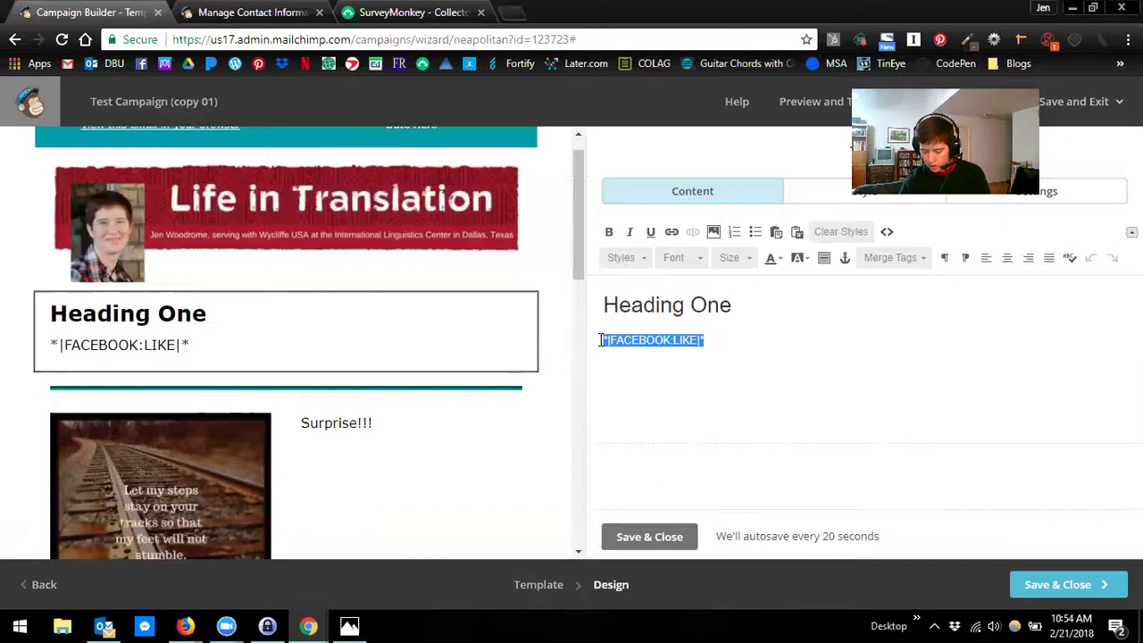
key(BackSpace)
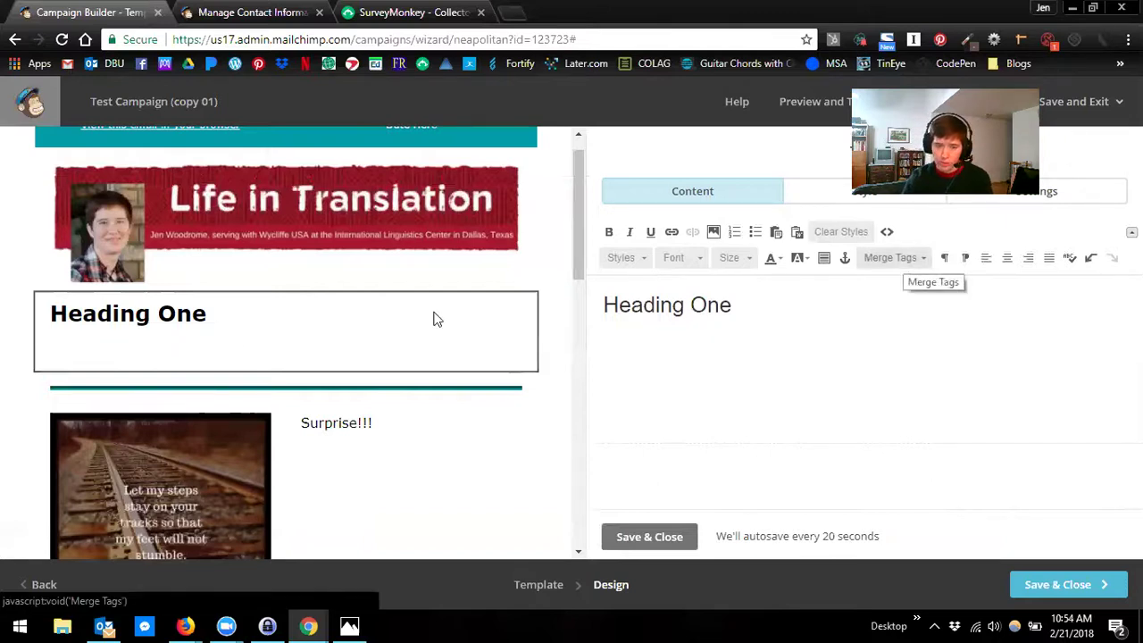
Look over the newsletter layout from the Heading One block through the prayer requests, buttons and social links.
scroll(281, 412, down, 5)
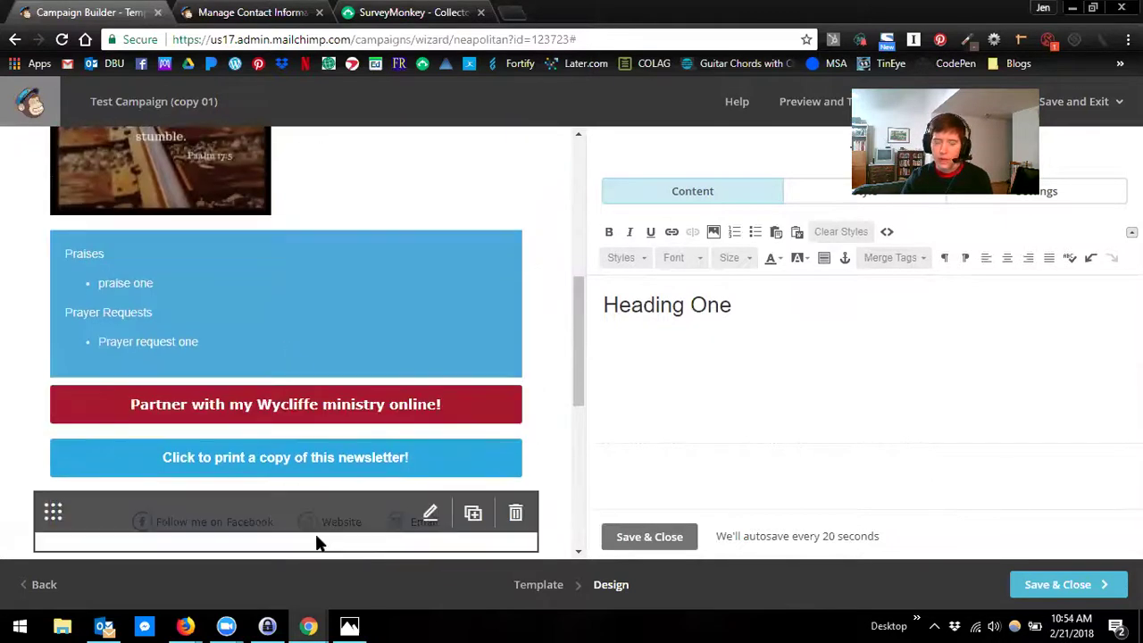
scroll(276, 491, up, 5)
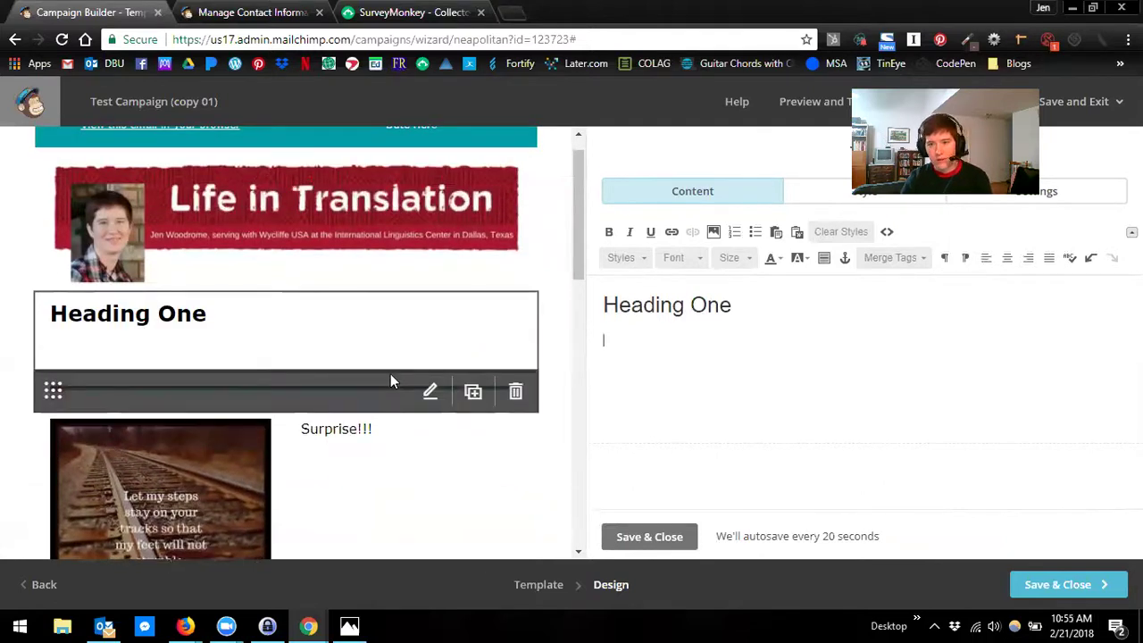
scroll(385, 392, down, 3)
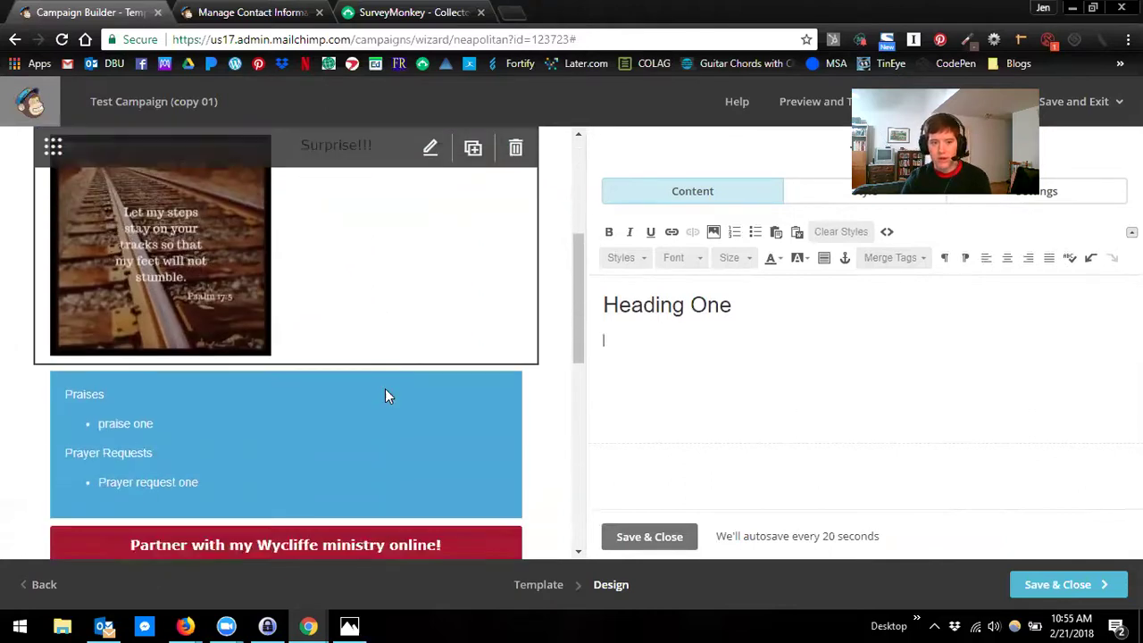
scroll(385, 391, down, 2)
scroll(385, 397, up, 2)
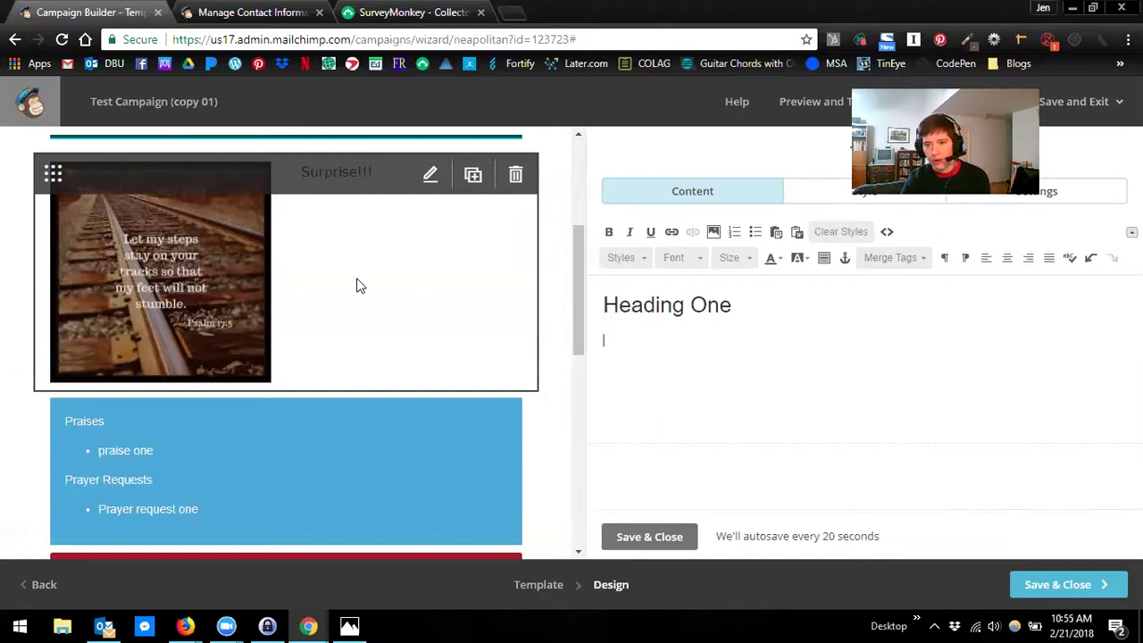
scroll(356, 284, up, 3)
scroll(369, 366, down, 2)
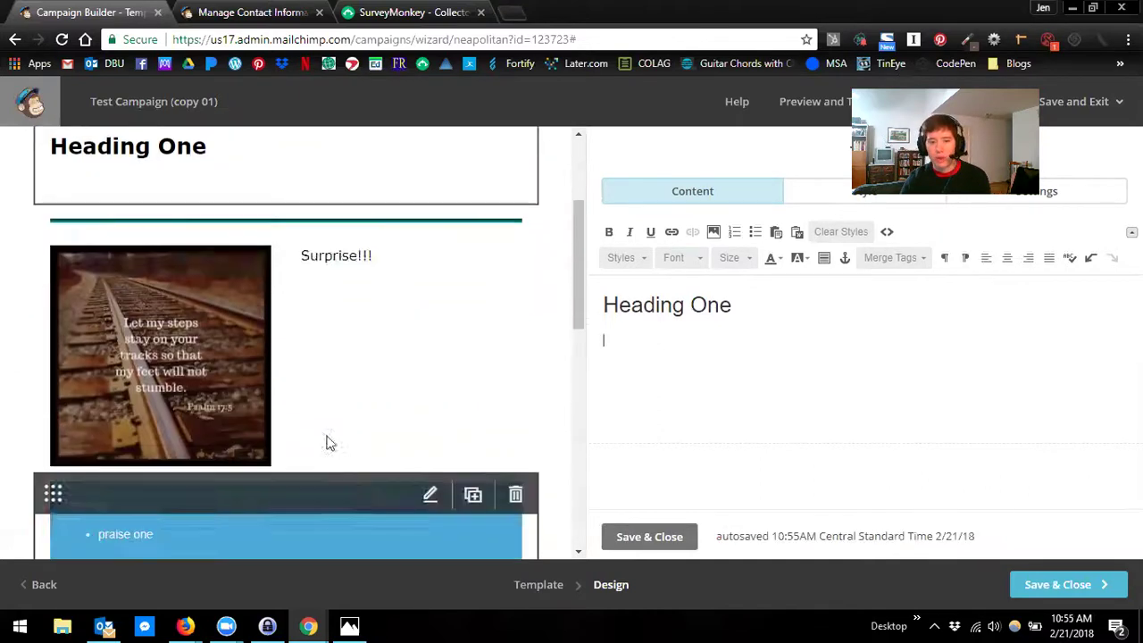
scroll(286, 482, down, 2)
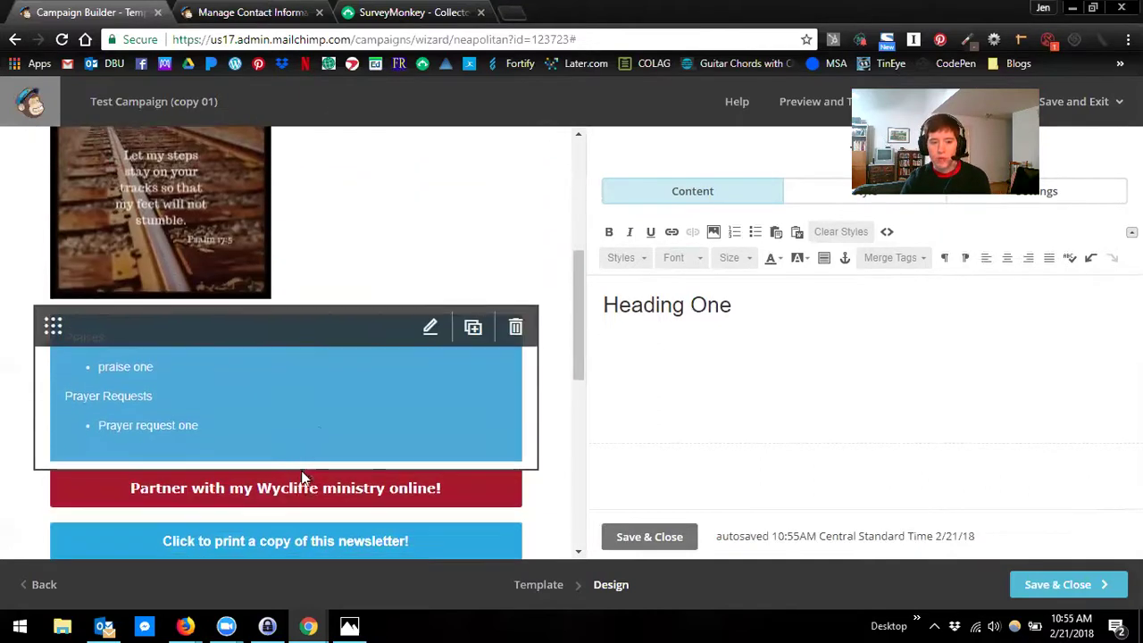
click(259, 393)
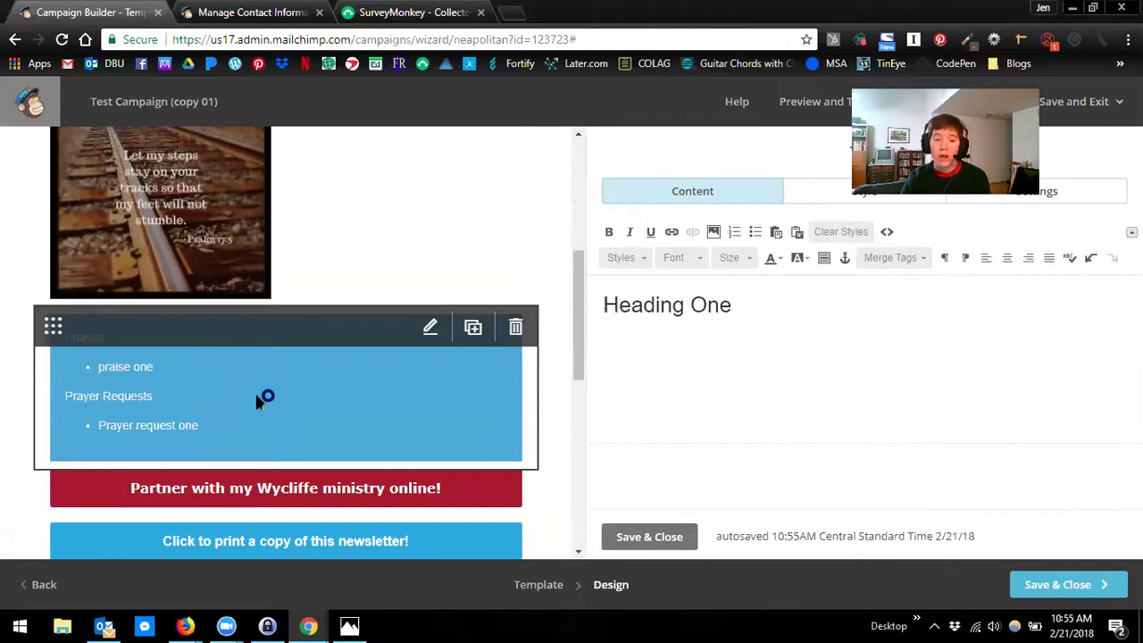
scroll(255, 394, down, 1)
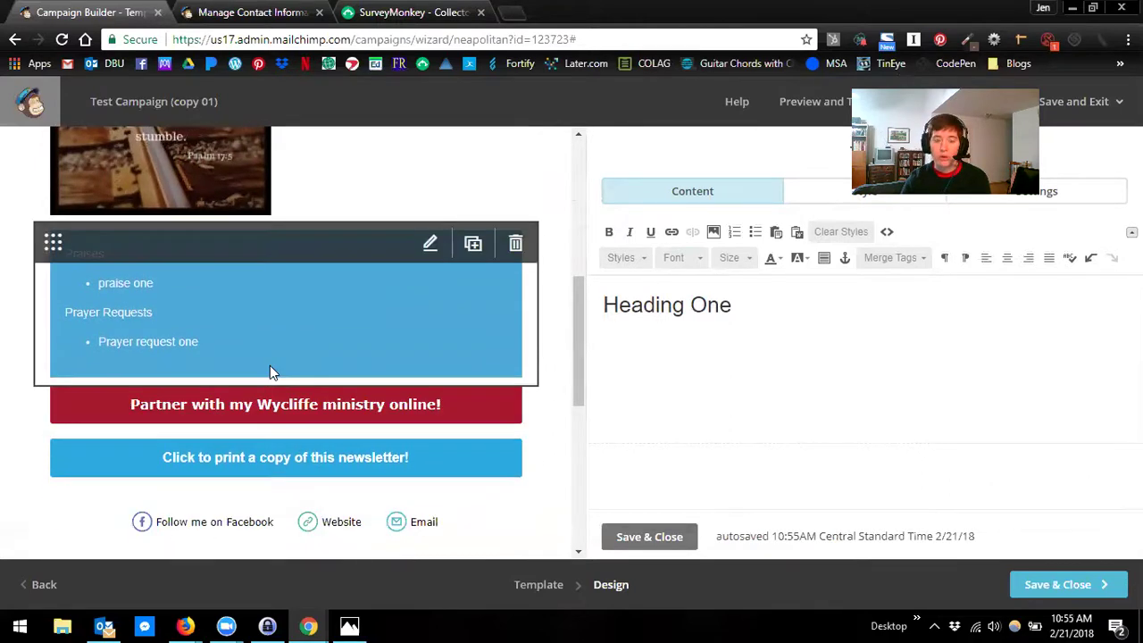
scroll(269, 372, down, 1)
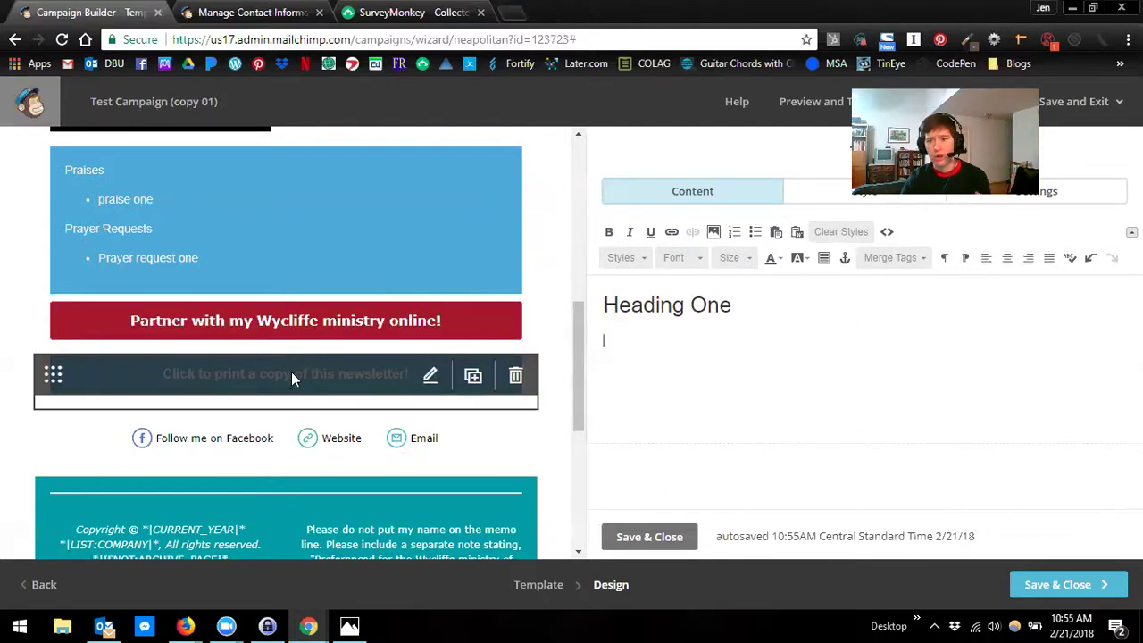
scroll(312, 361, up, 4)
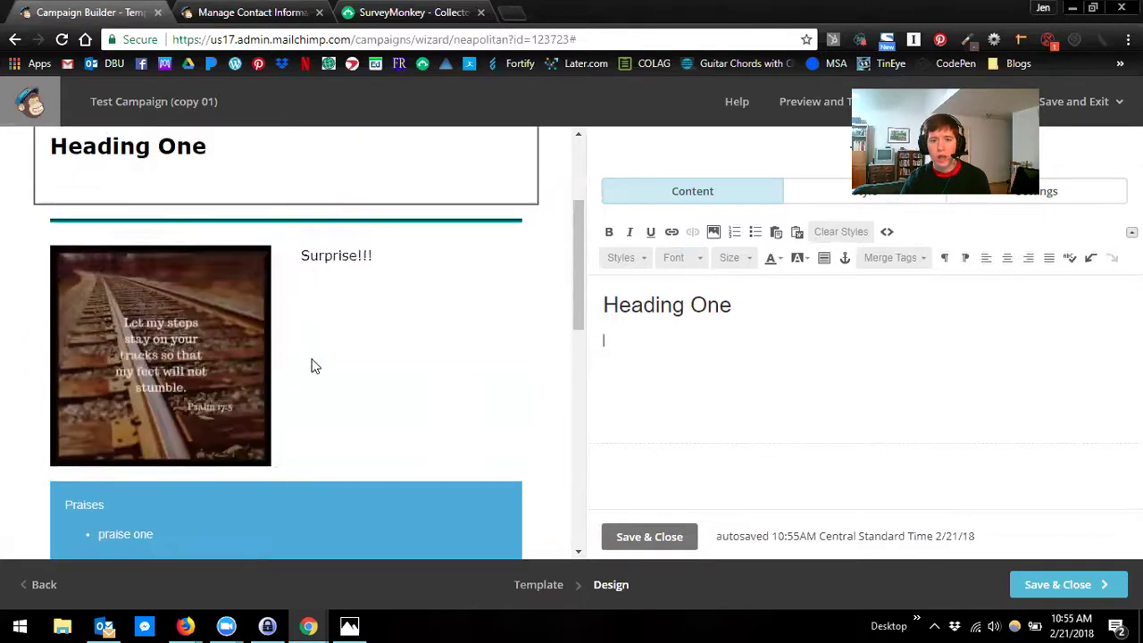
scroll(314, 366, up, 2)
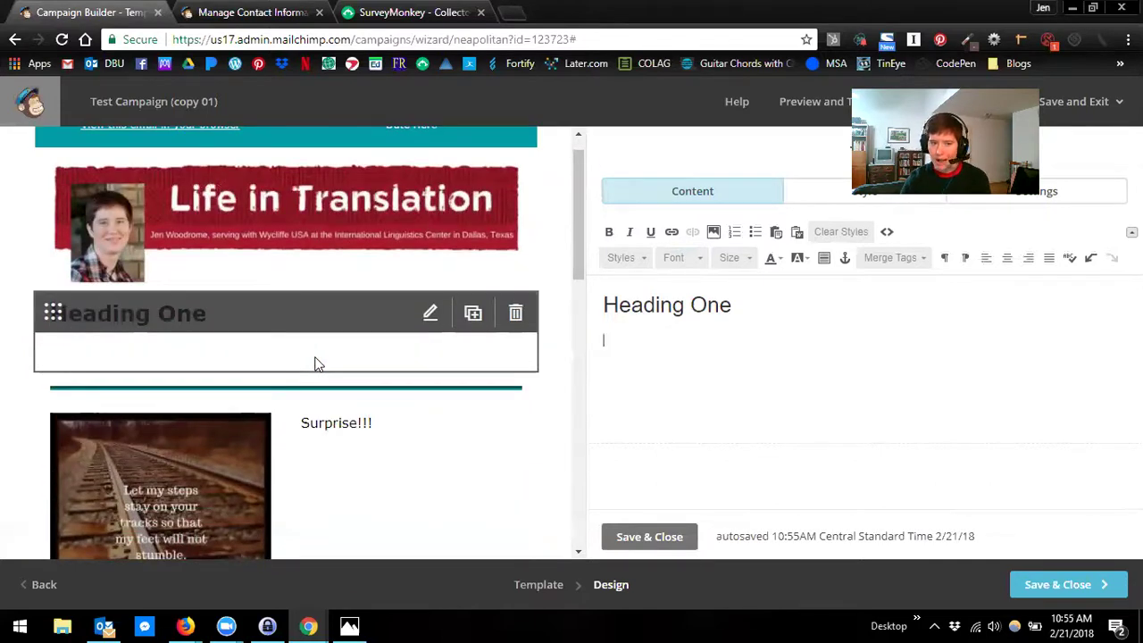
Insert the Facebook Profile merge tag *|FACEBOOK:PROFILE|* from the Social Profiles group under Heading One.
click(897, 258)
scroll(933, 333, down, 5)
scroll(928, 357, down, 3)
scroll(928, 357, up, 2)
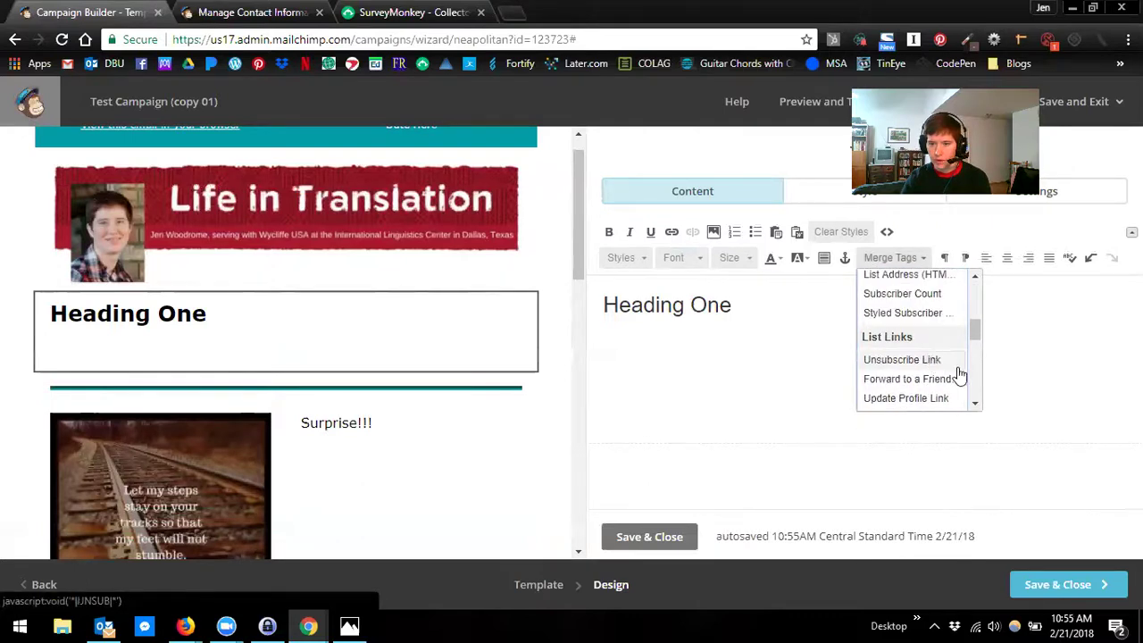
scroll(959, 375, down, 3)
scroll(932, 373, down, 3)
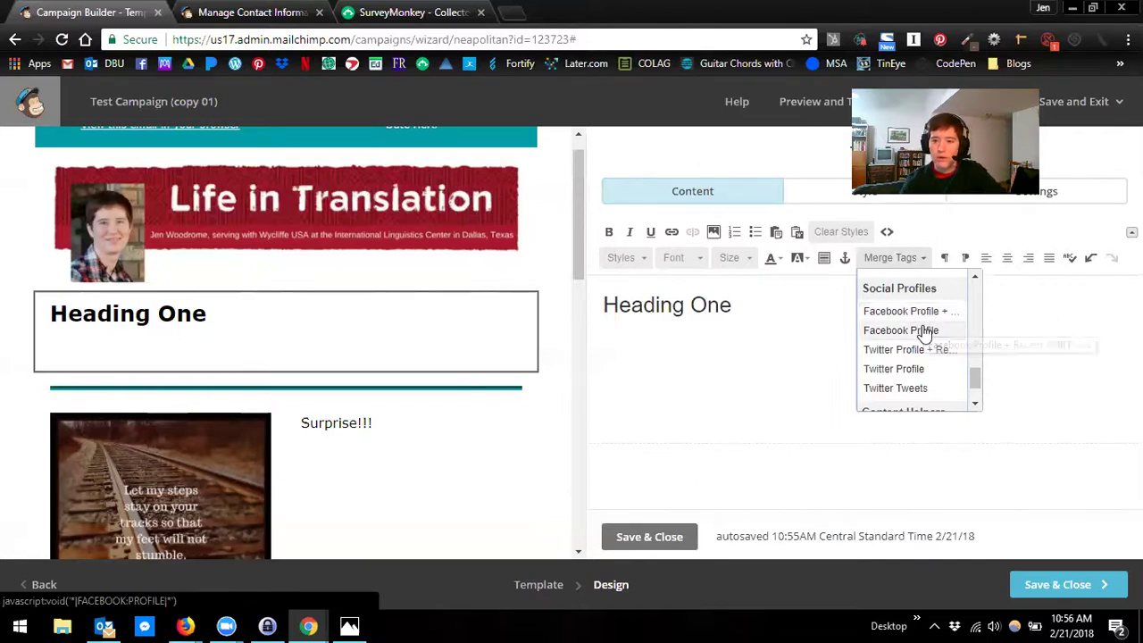
click(923, 329)
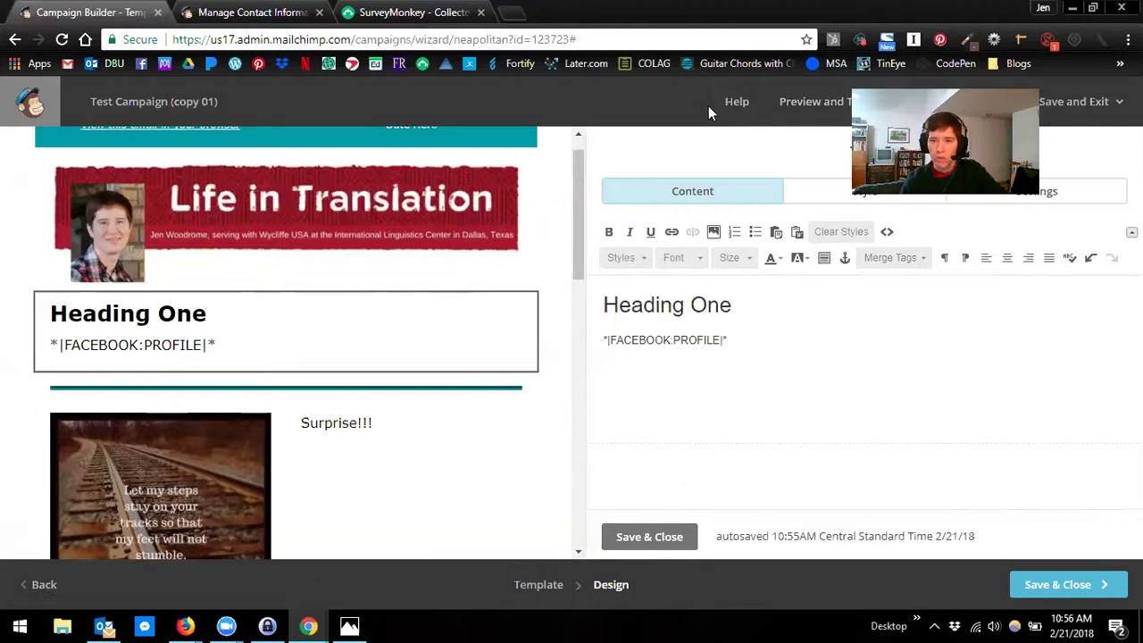
Preview the campaign with live merge tag info enabled to check the Facebook Profile tag, and exit the preview.
click(805, 102)
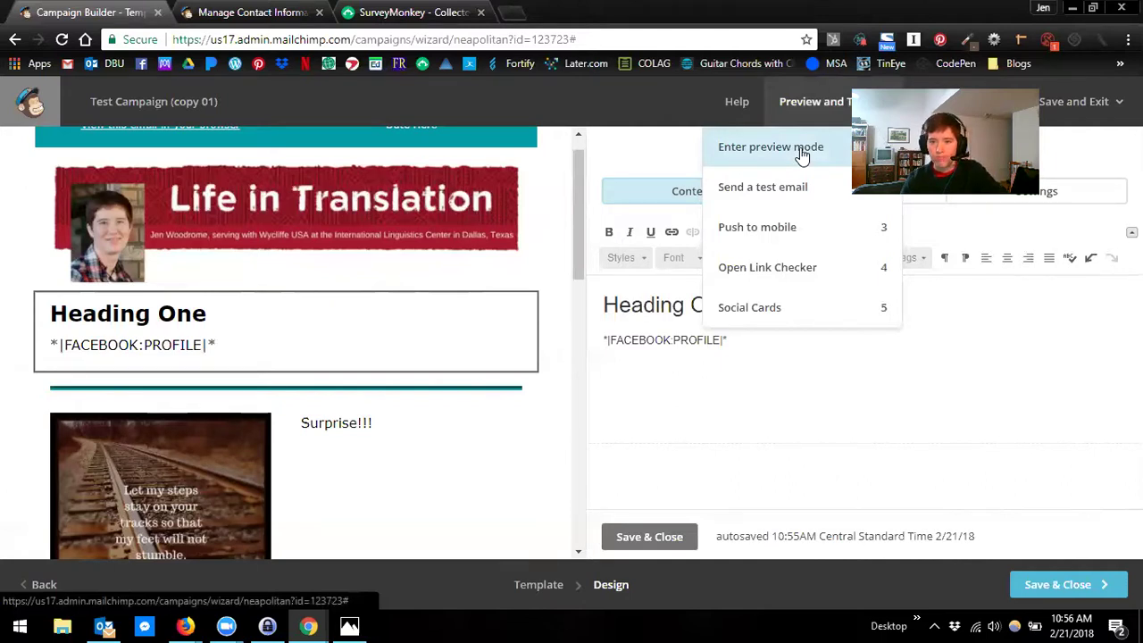
click(802, 149)
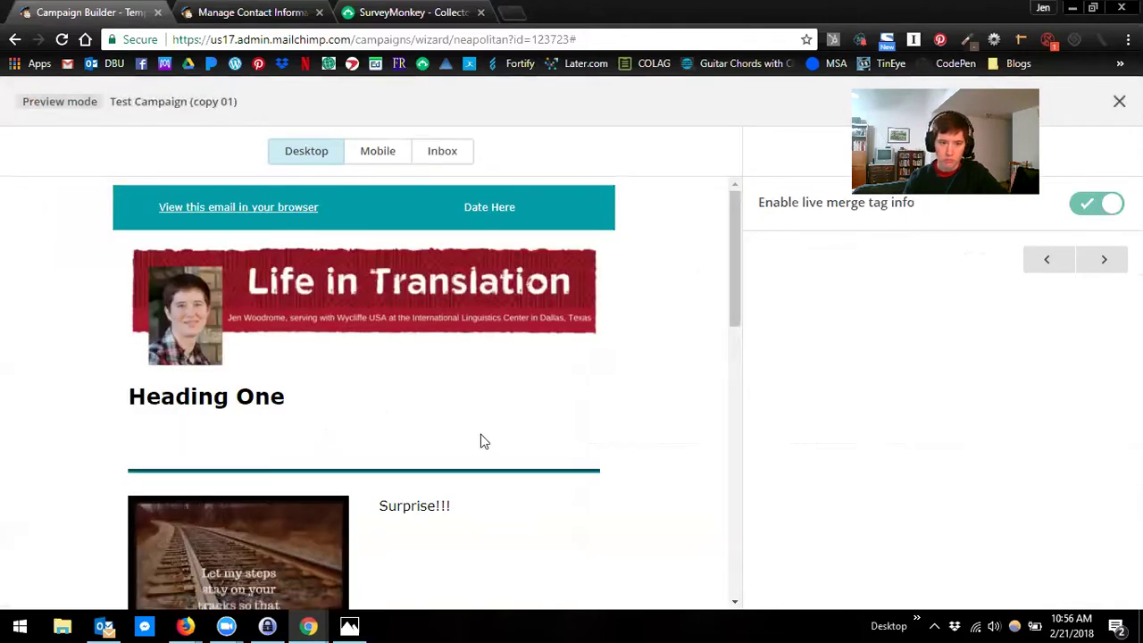
scroll(482, 434, down, 2)
scroll(482, 434, up, 1)
click(1119, 101)
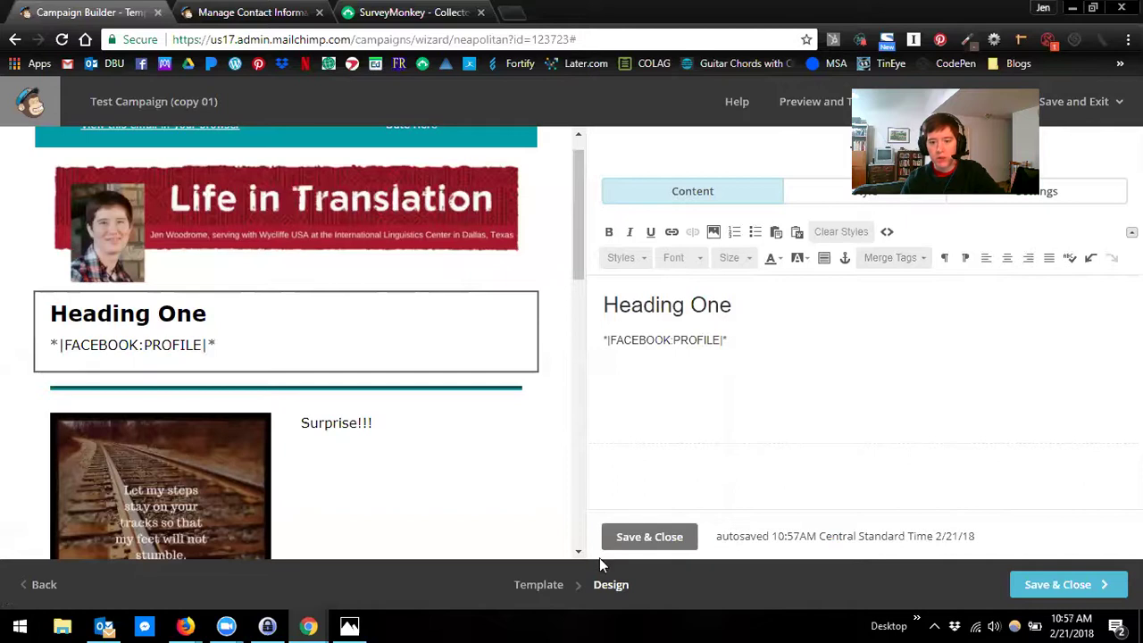
Save the Heading One block, preview it with live merge tag info, and examine the Facebook profile card's friend count and About me text.
click(636, 538)
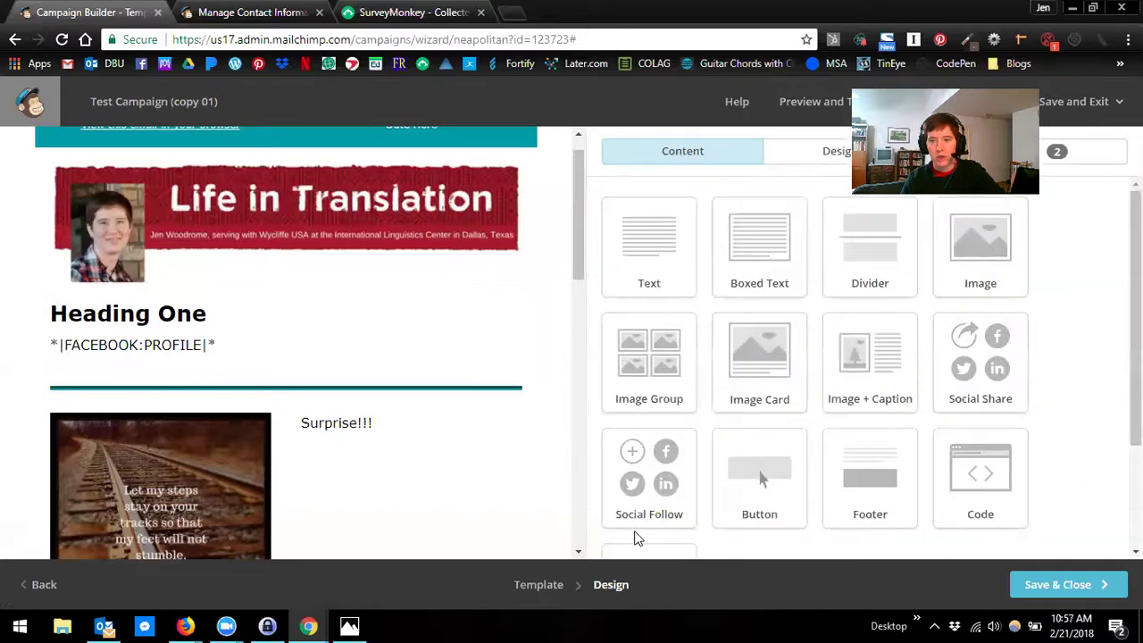
click(810, 109)
click(794, 150)
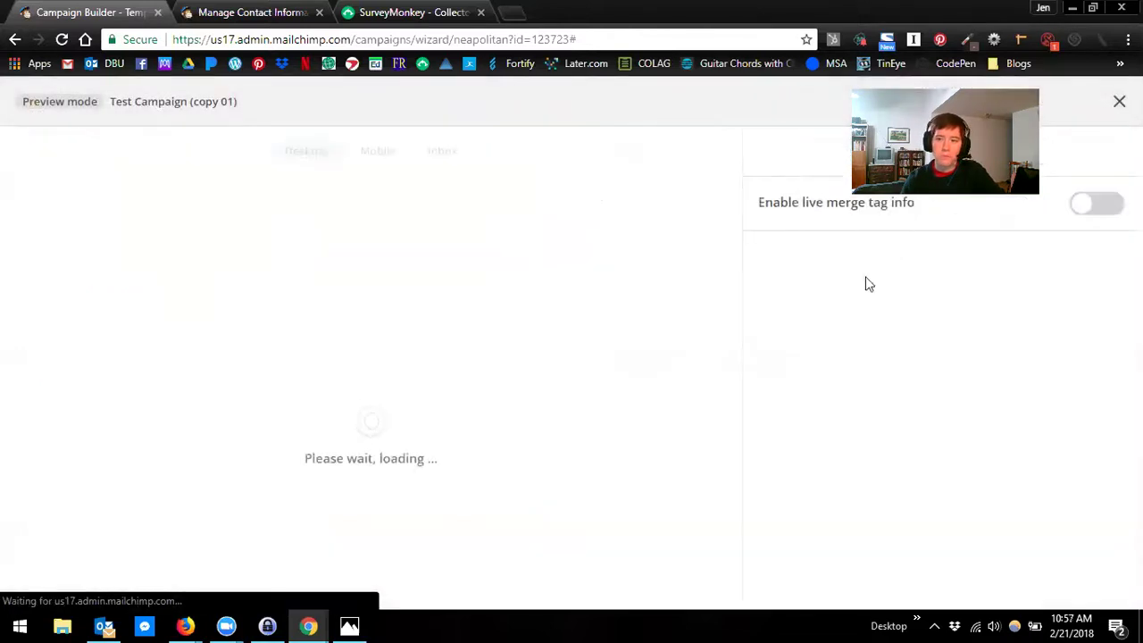
click(1098, 206)
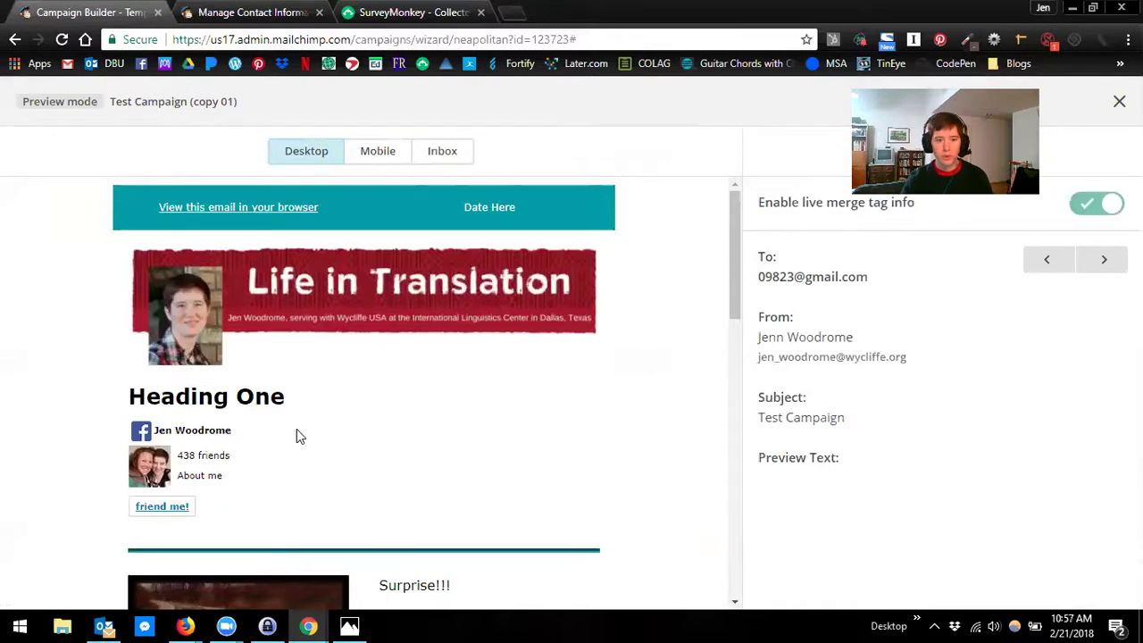
scroll(299, 436, down, 1)
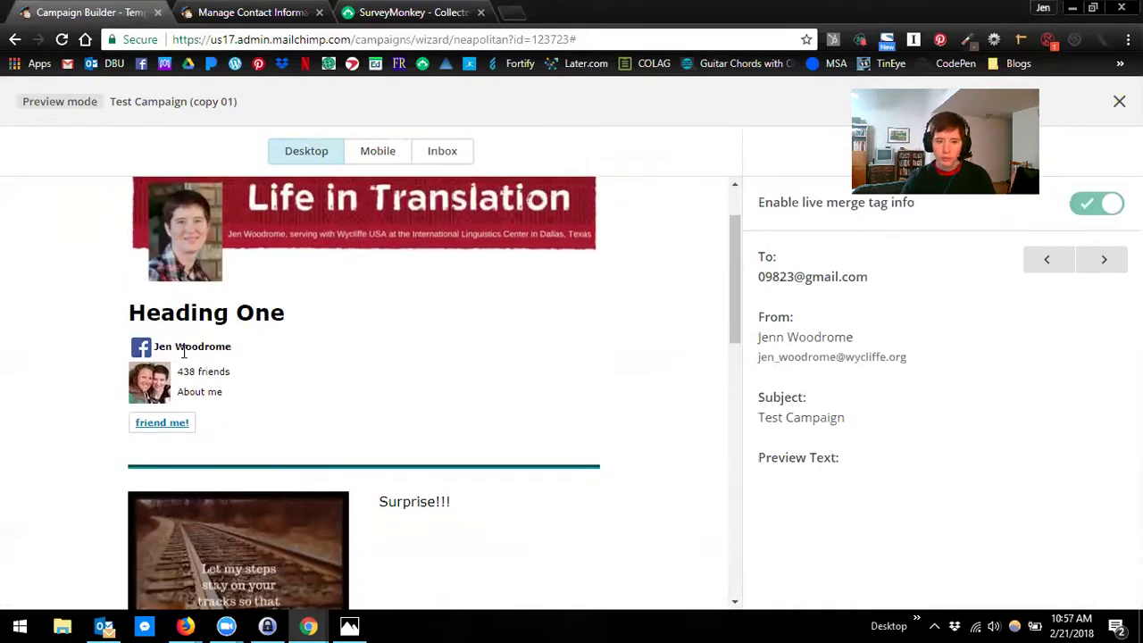
drag(182, 373, 197, 370)
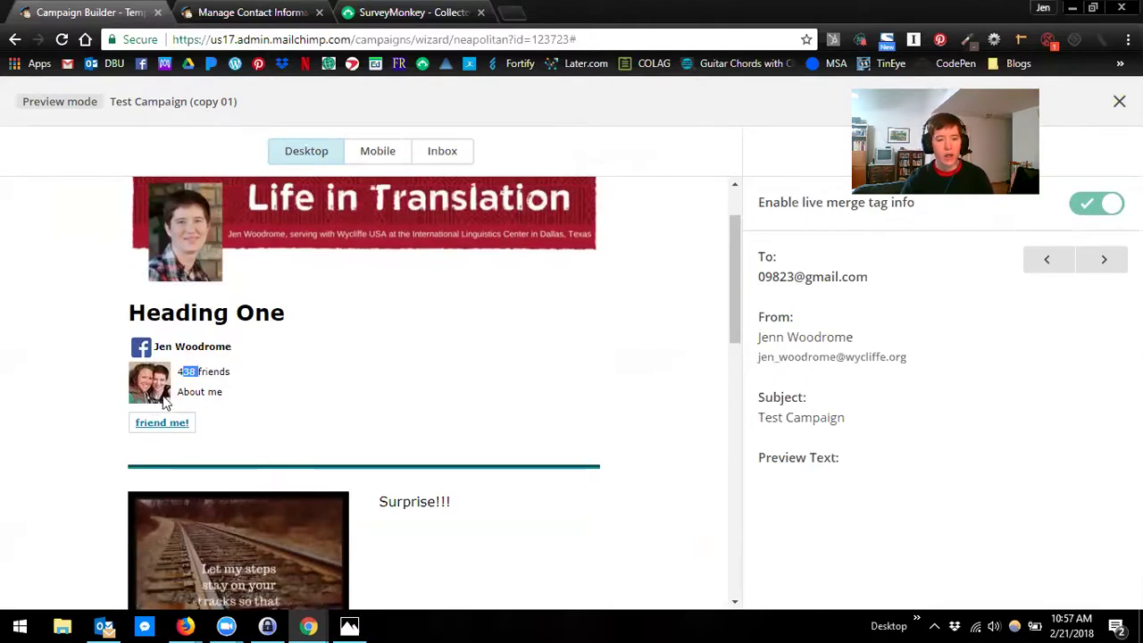
drag(177, 393, 224, 401)
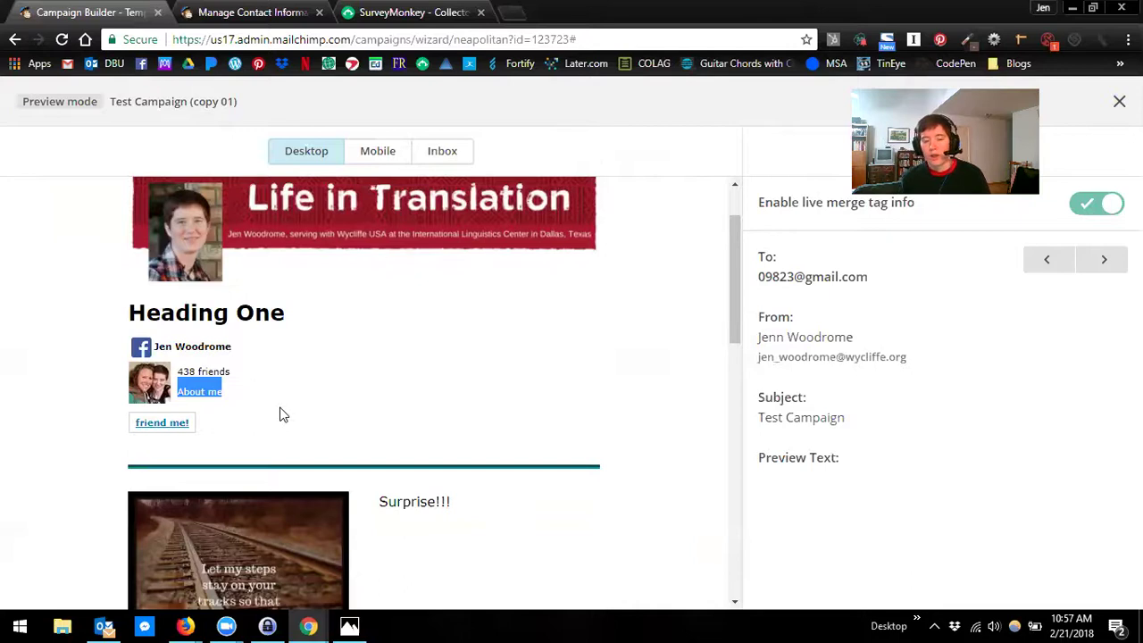
click(225, 406)
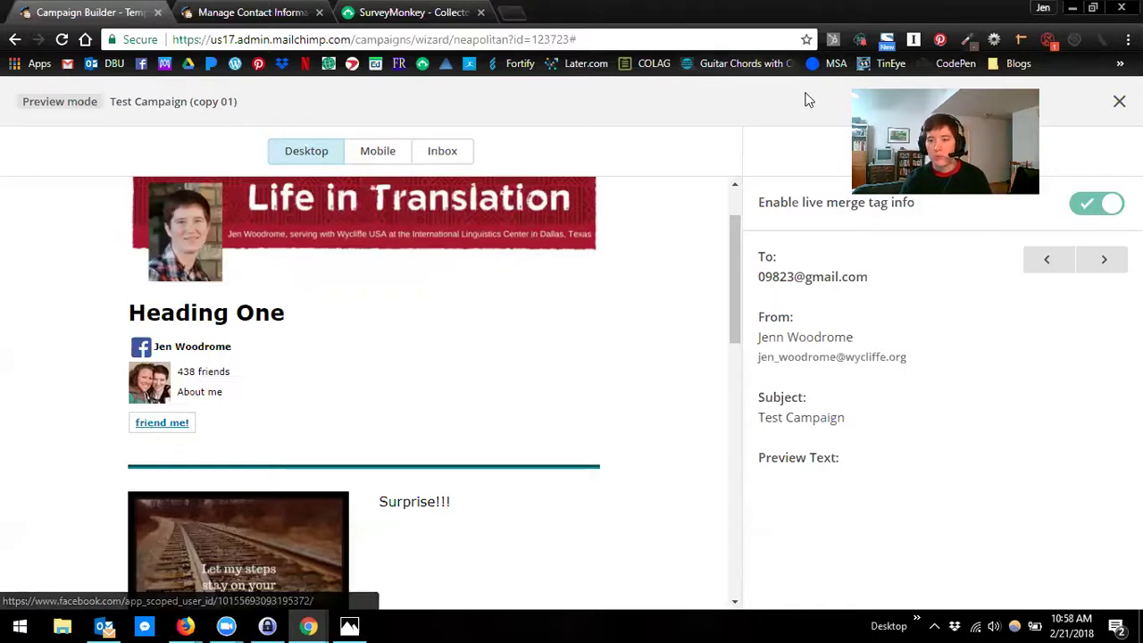
click(1119, 101)
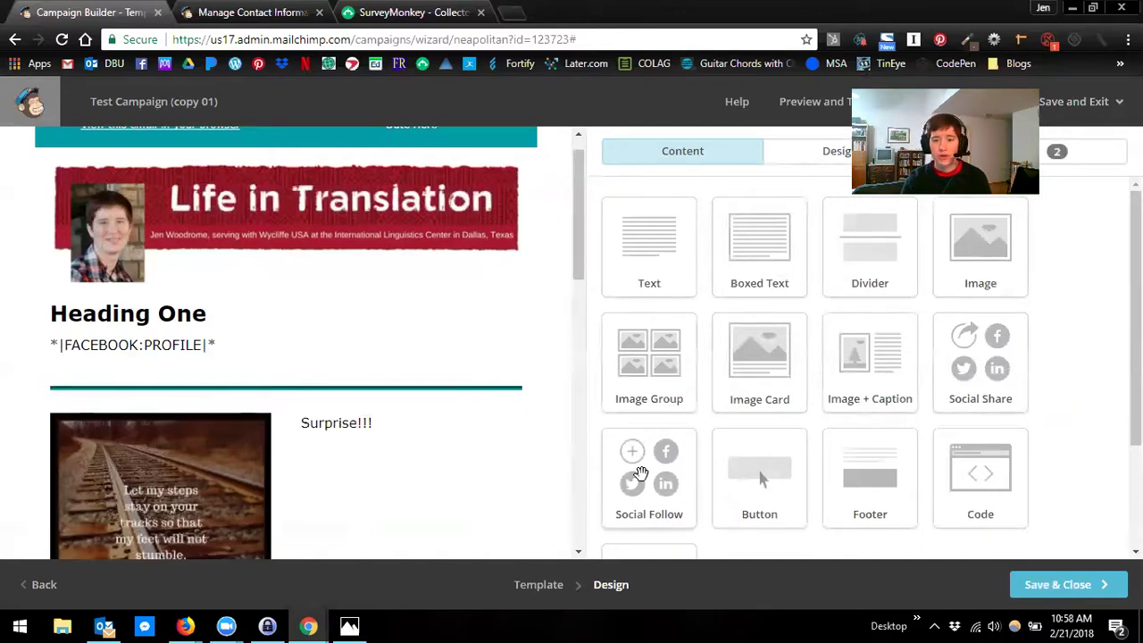
Open the social follow block above the footer for editing and review its placement and links within the newsletter layout.
drag(643, 451, 591, 488)
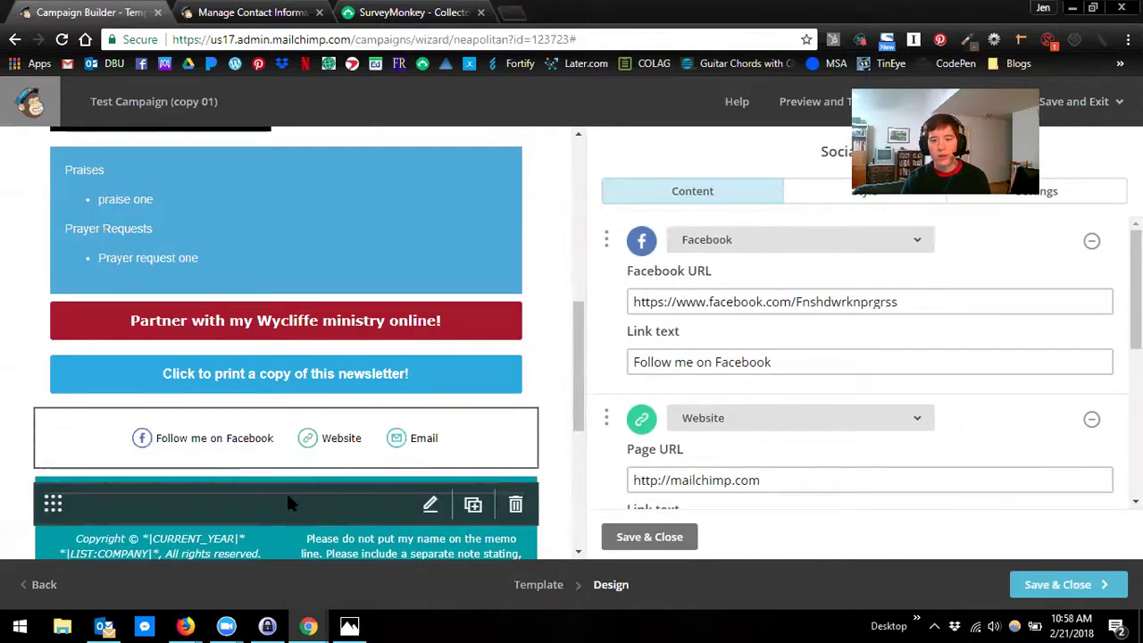
scroll(189, 461, up, 10)
scroll(189, 460, up, 2)
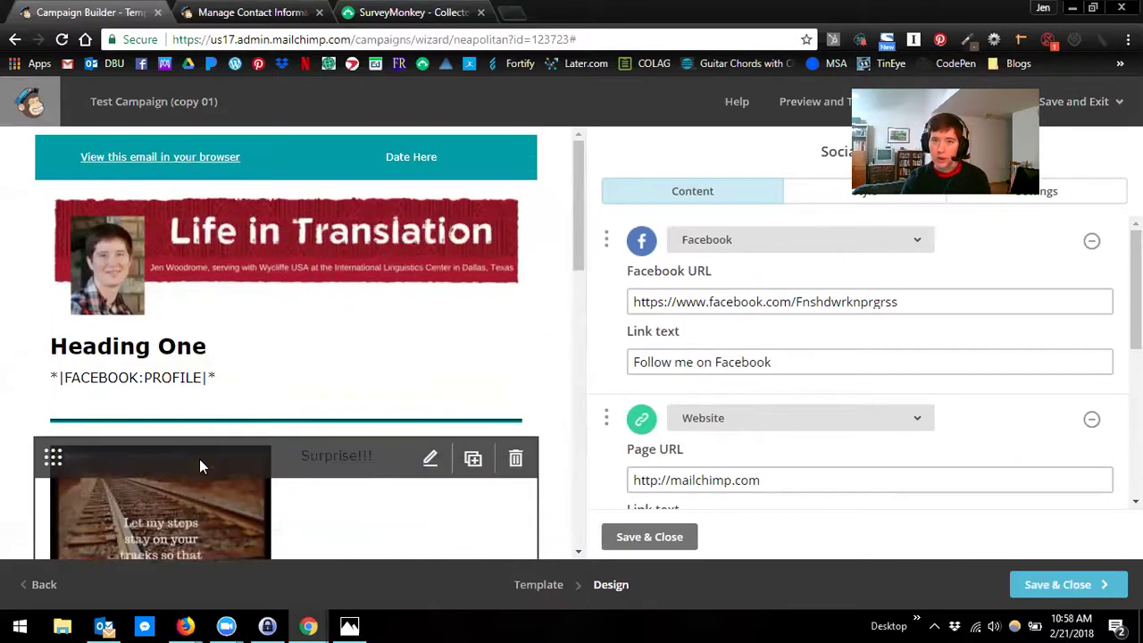
scroll(199, 459, down, 1)
scroll(240, 452, down, 5)
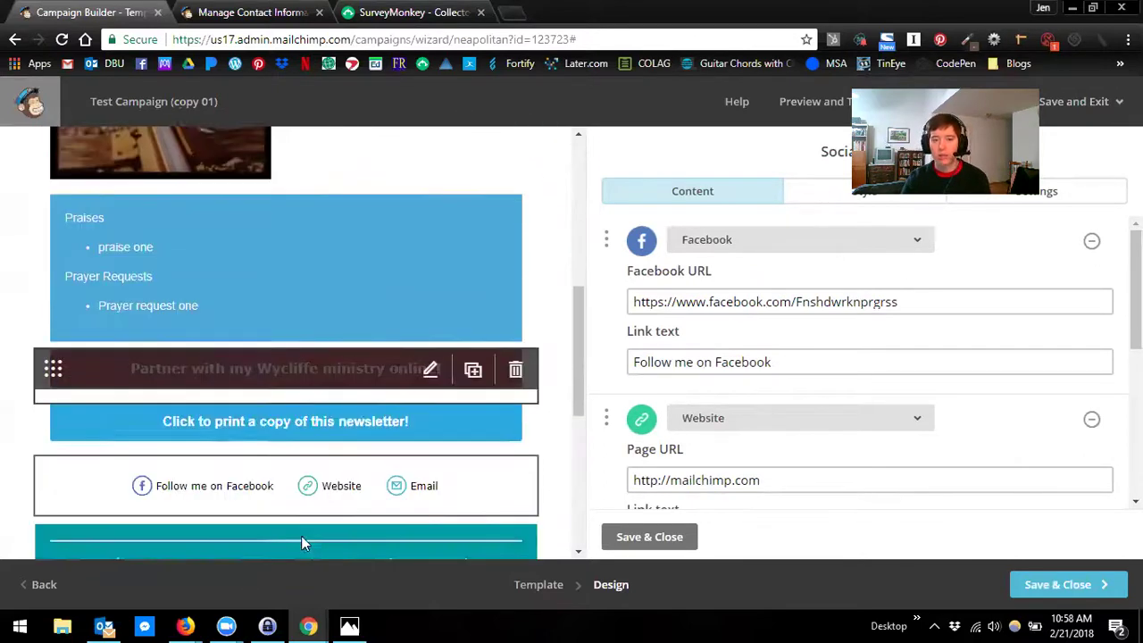
mouse_move(291, 489)
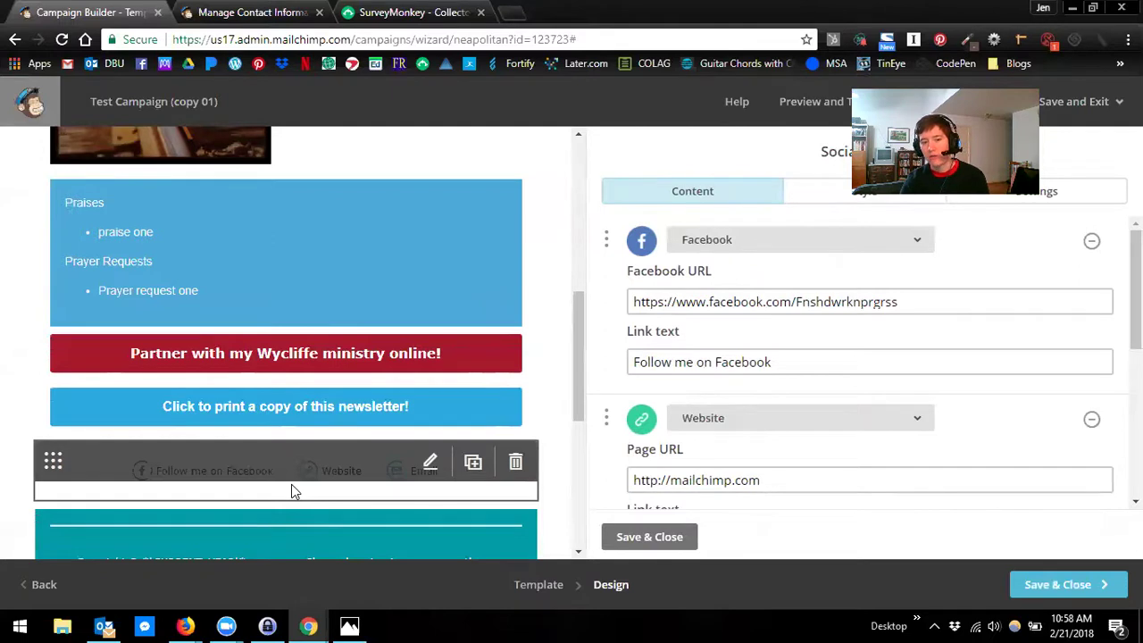
scroll(306, 462, up, 10)
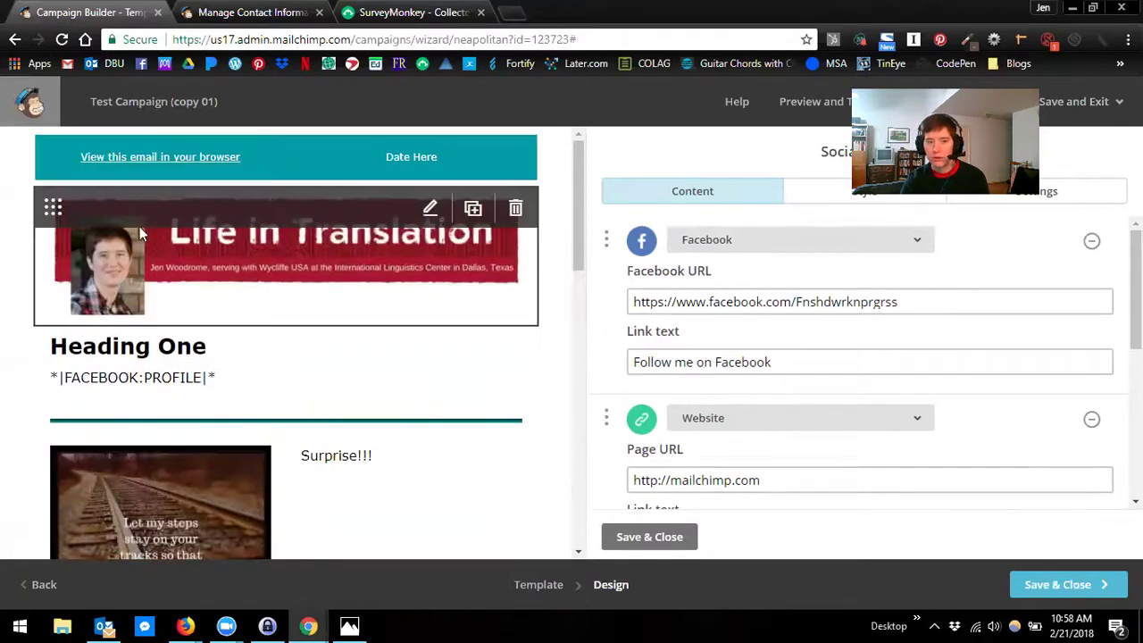
Reopen the Heading One text block and delete its *|FACEBOOK:PROFILE|* merge tag.
click(134, 385)
drag(727, 340, 601, 354)
key(BackSpace)
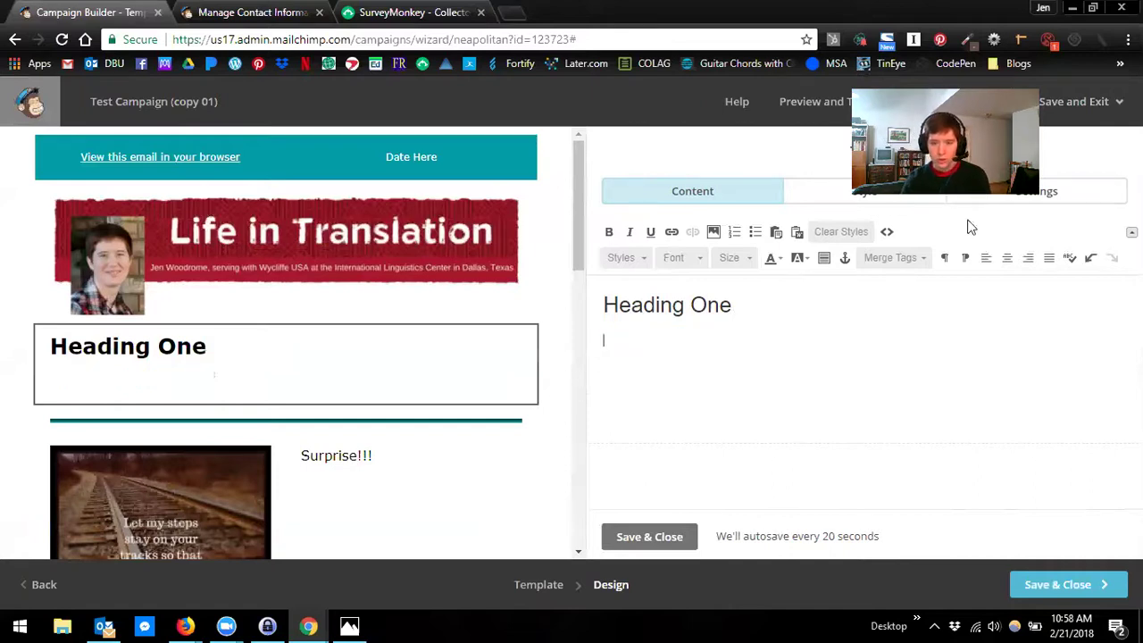
Insert the Social Share Links merge tag *|MC:TOPSHARE|* from the Social Sharing group under Heading One and save the block.
click(888, 258)
scroll(913, 399, down, 5)
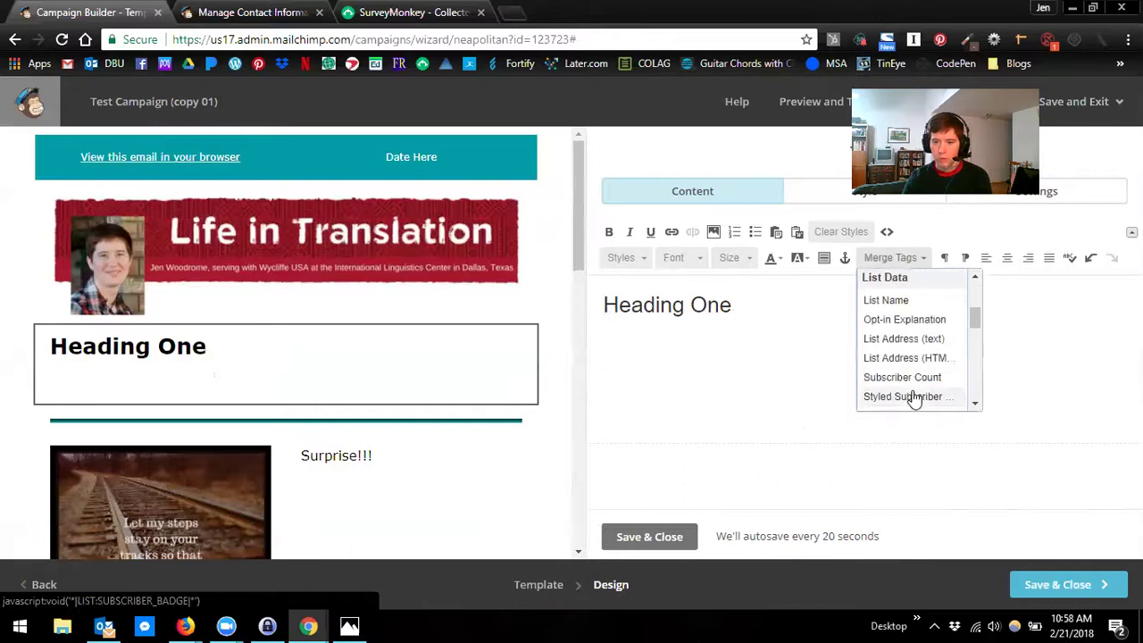
scroll(913, 399, down, 6)
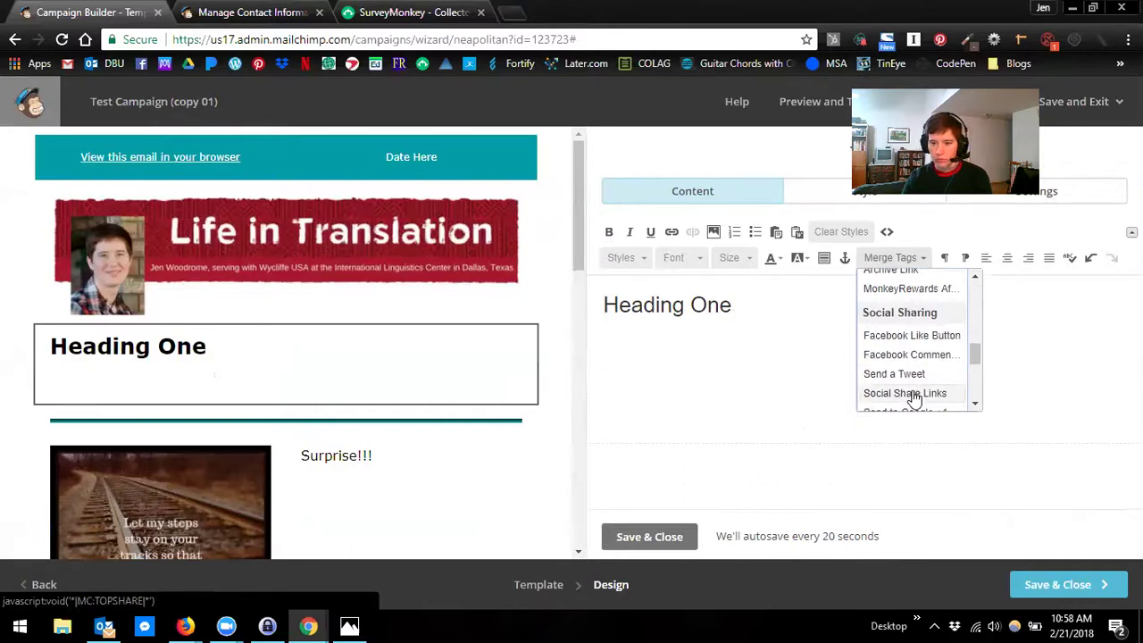
scroll(913, 400, down, 2)
scroll(923, 362, up, 2)
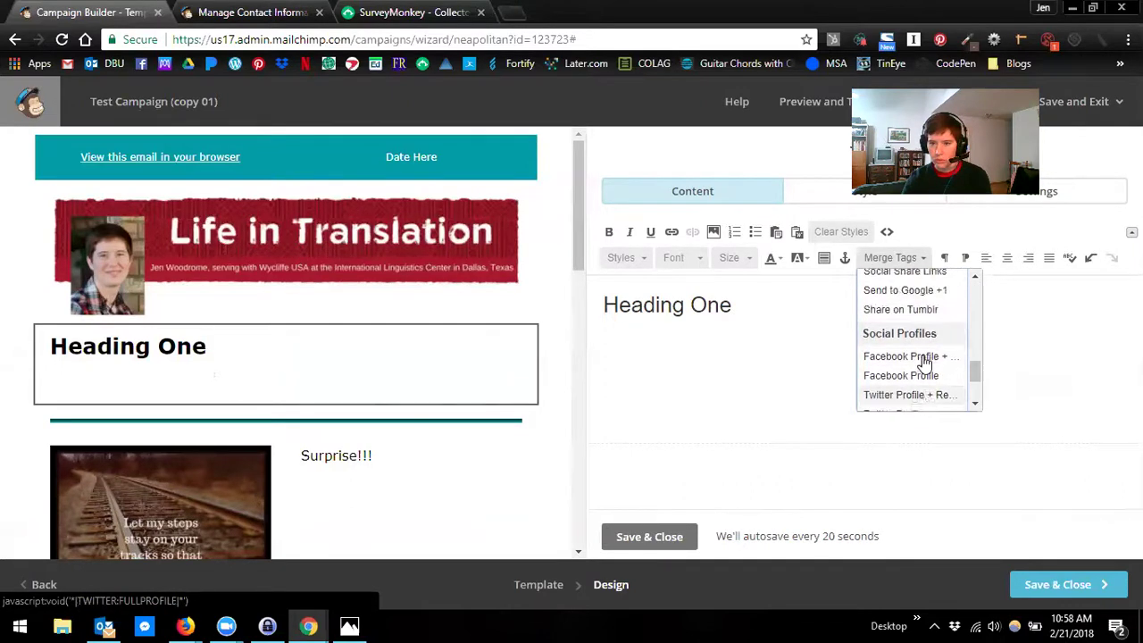
scroll(924, 362, up, 3)
scroll(925, 362, down, 1)
scroll(925, 362, down, 3)
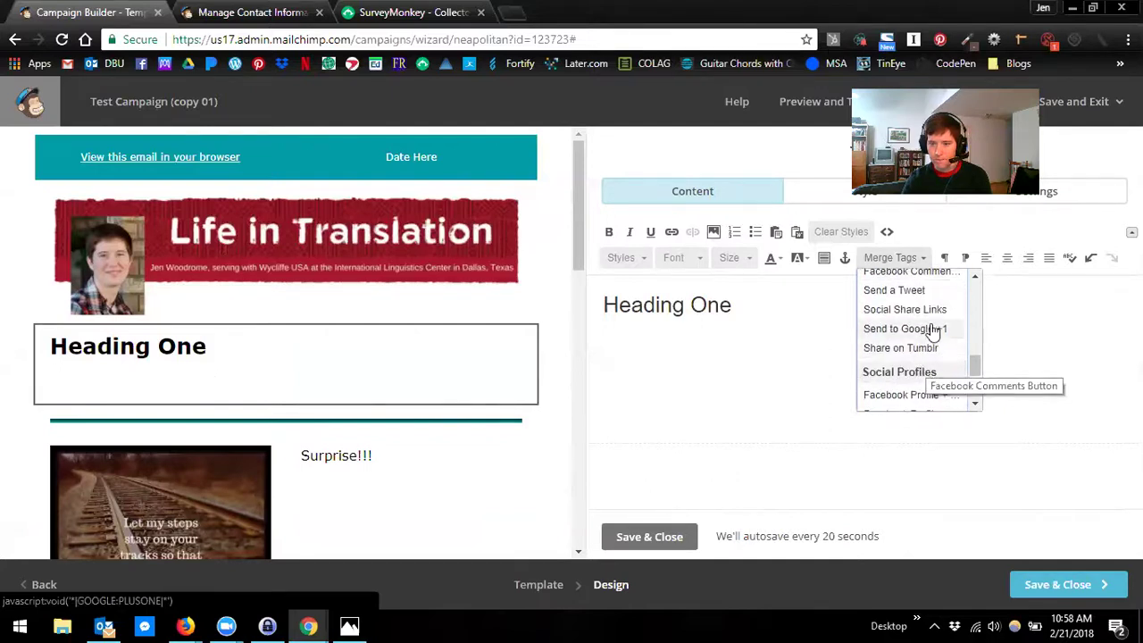
click(929, 310)
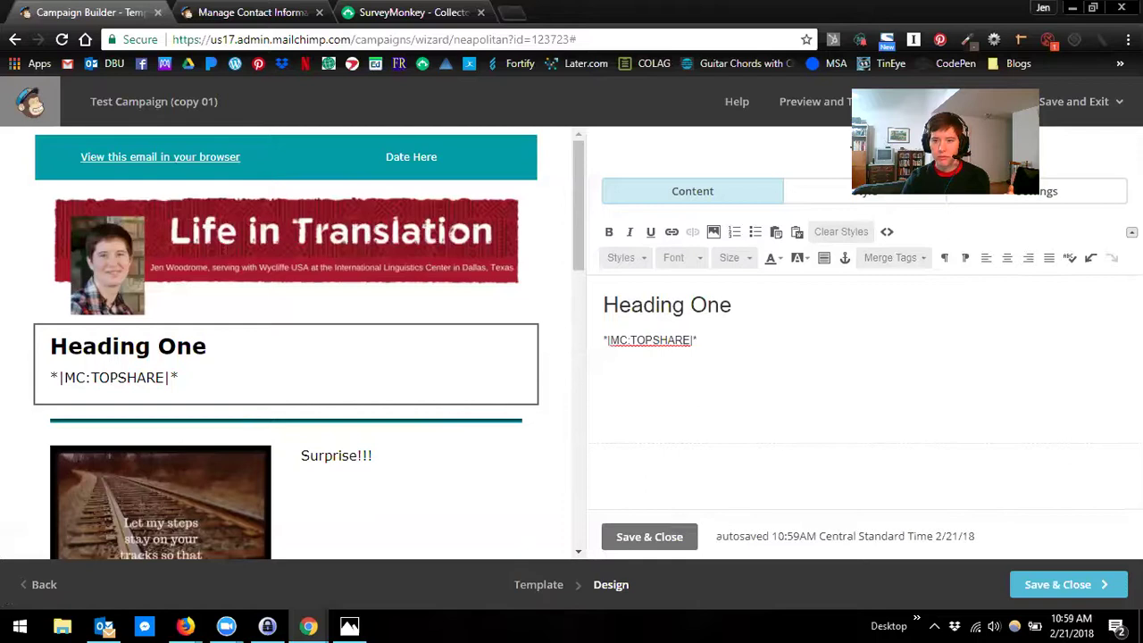
click(649, 536)
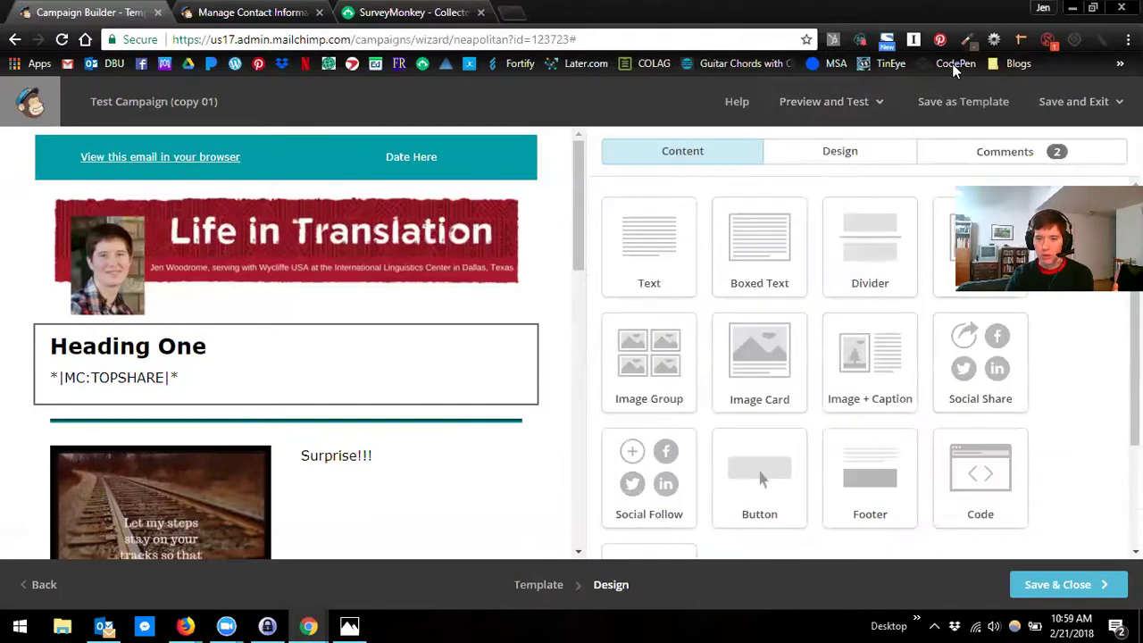
Preview the campaign to check the Social Share Links icons under Heading One, turn off live merge tag info, and exit the preview.
click(837, 111)
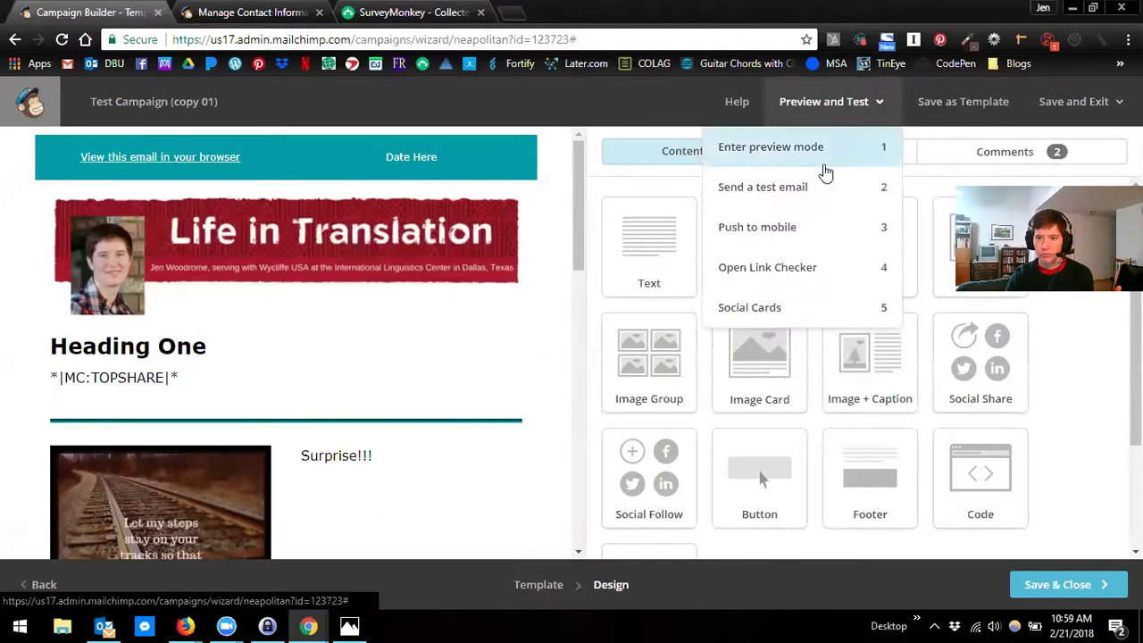
click(804, 148)
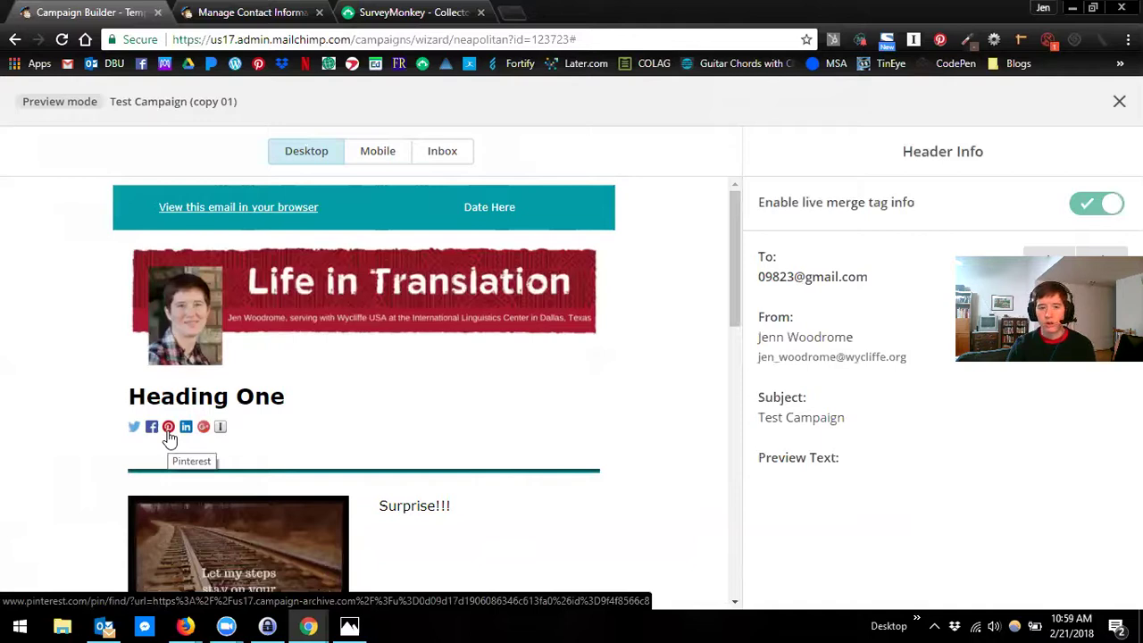
scroll(247, 472, down, 3)
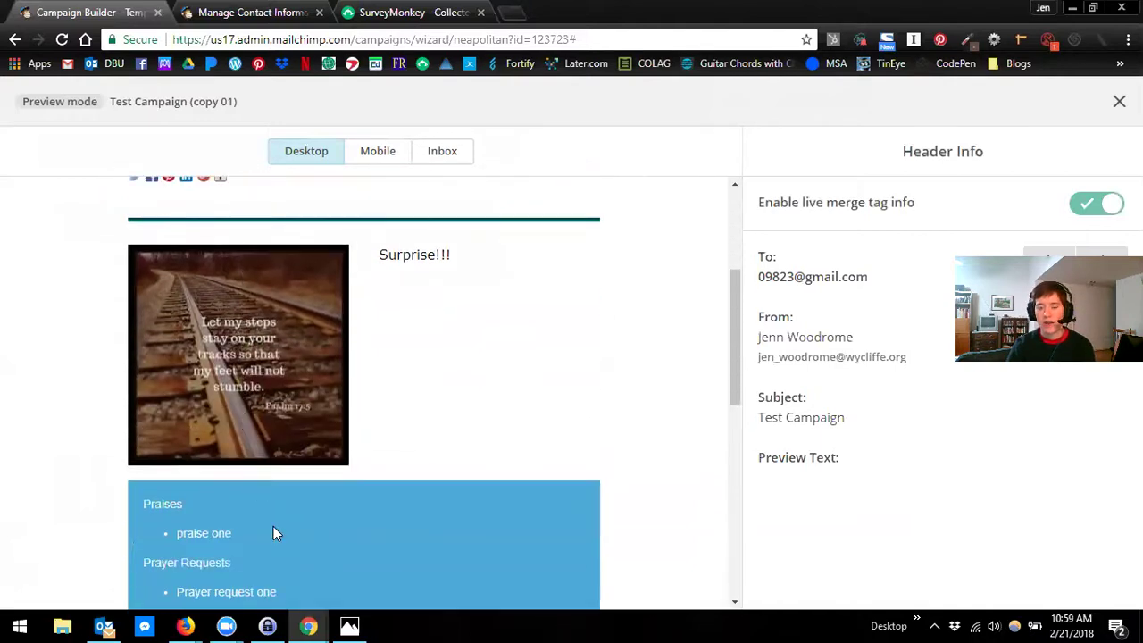
scroll(273, 525, up, 2)
scroll(273, 533, up, 1)
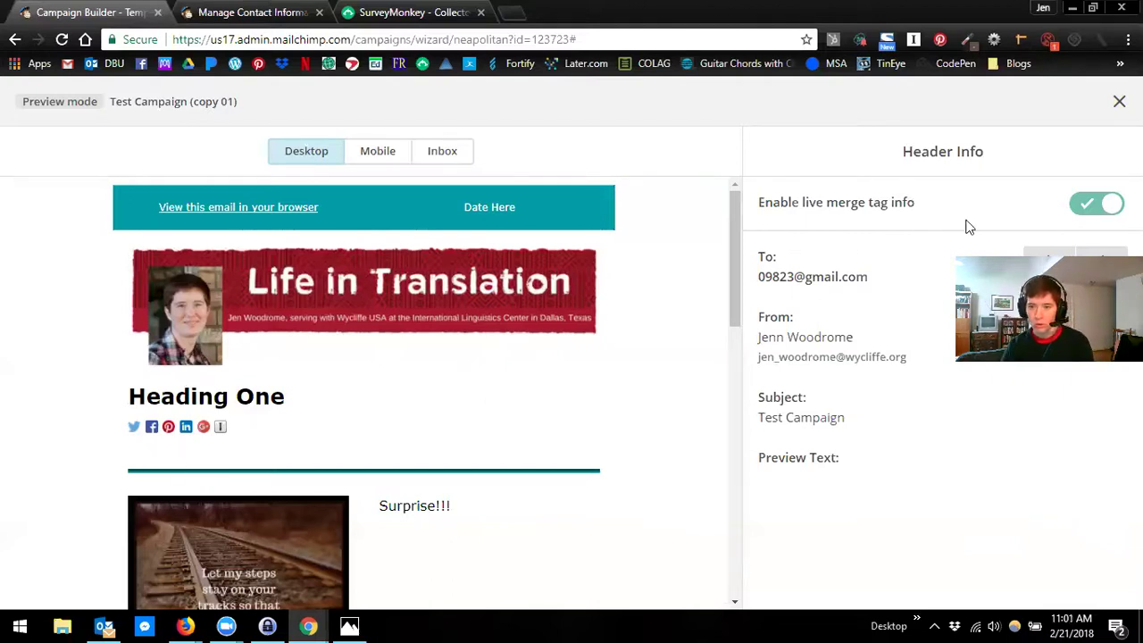
click(1107, 204)
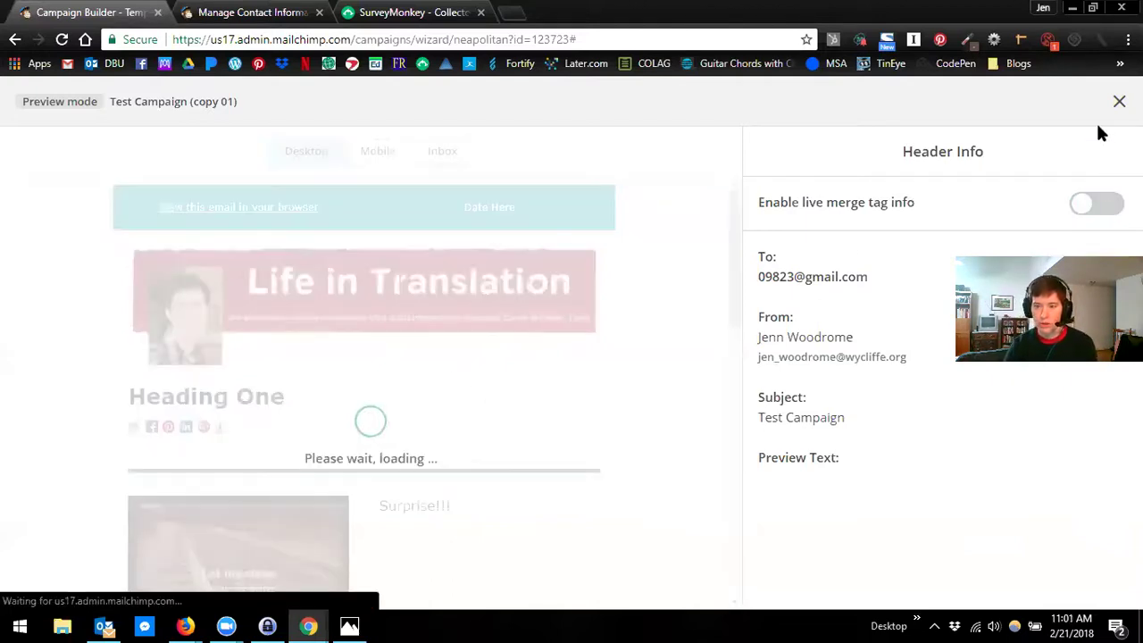
key(Escape)
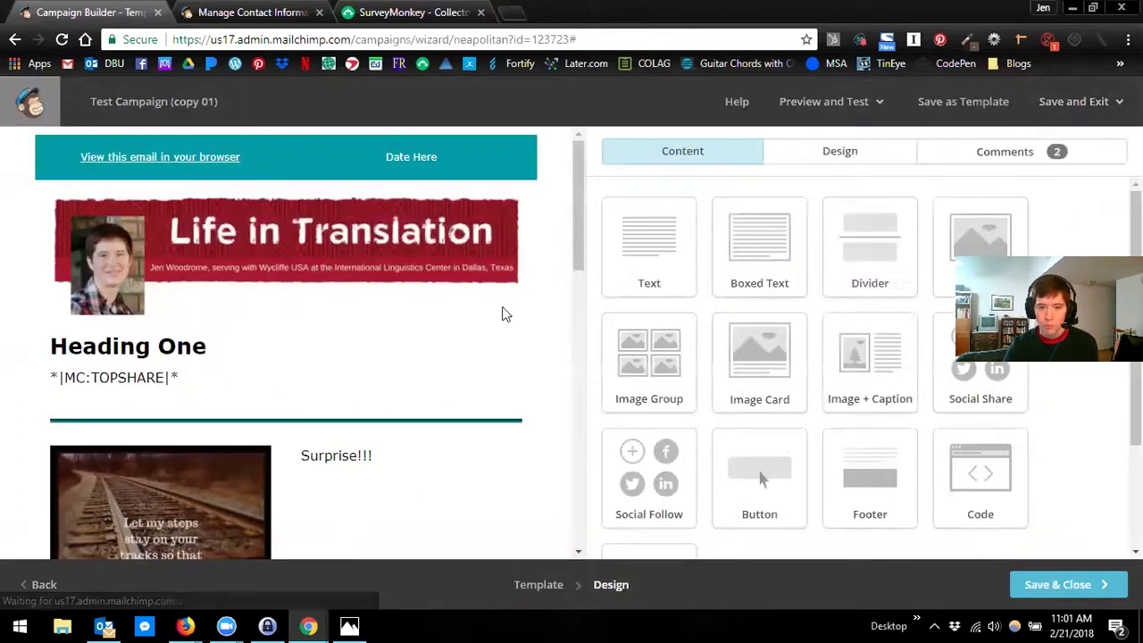
mouse_move(369, 273)
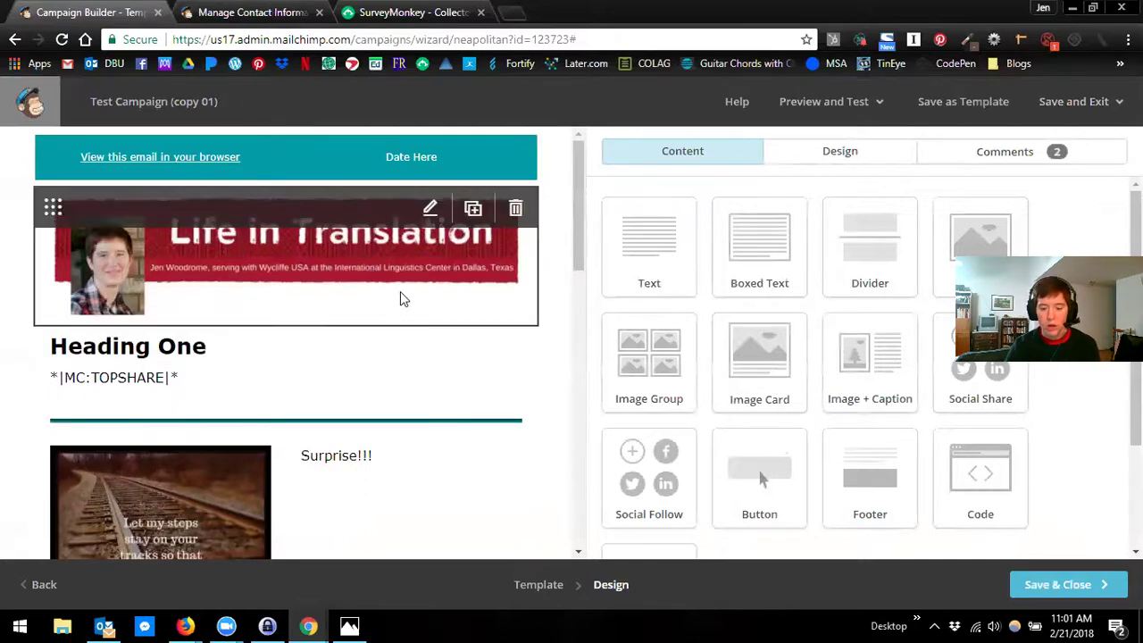
mouse_move(492, 445)
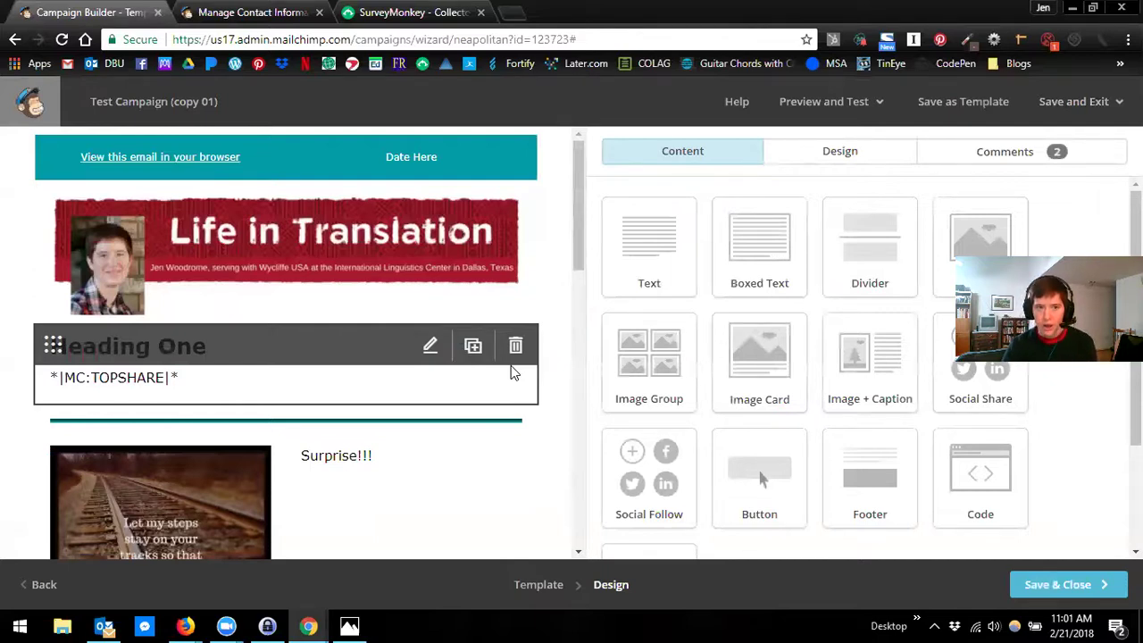
Open the List fields and *|MERGE|* tags settings of the Wycliffe Partners list and look over its fields and default merge tag values.
click(253, 12)
scroll(301, 158, up, 6)
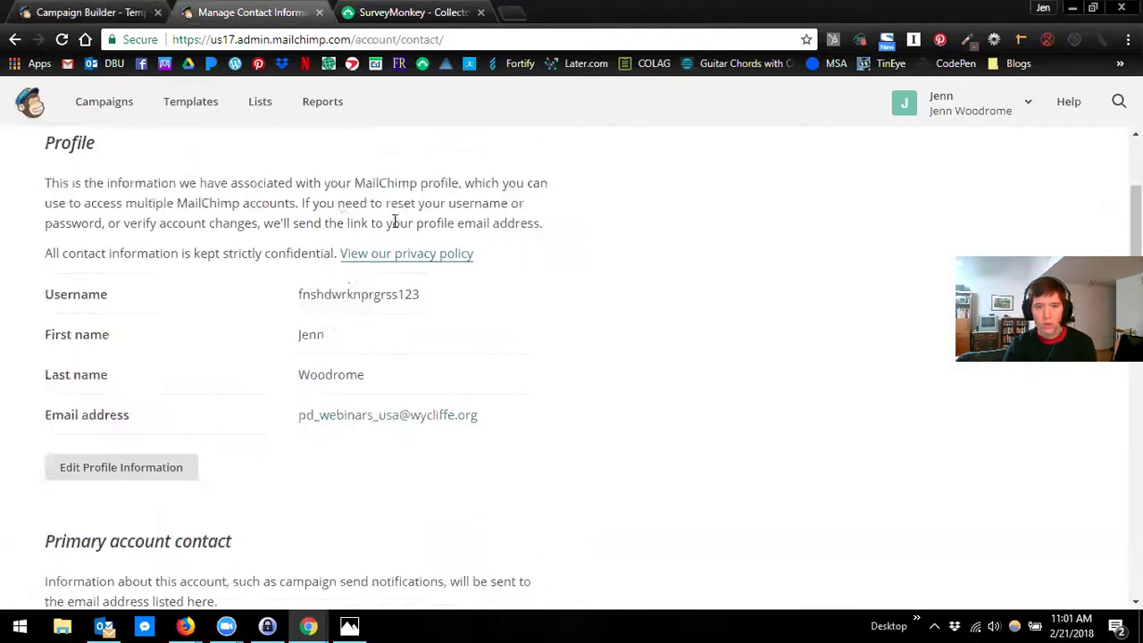
click(253, 109)
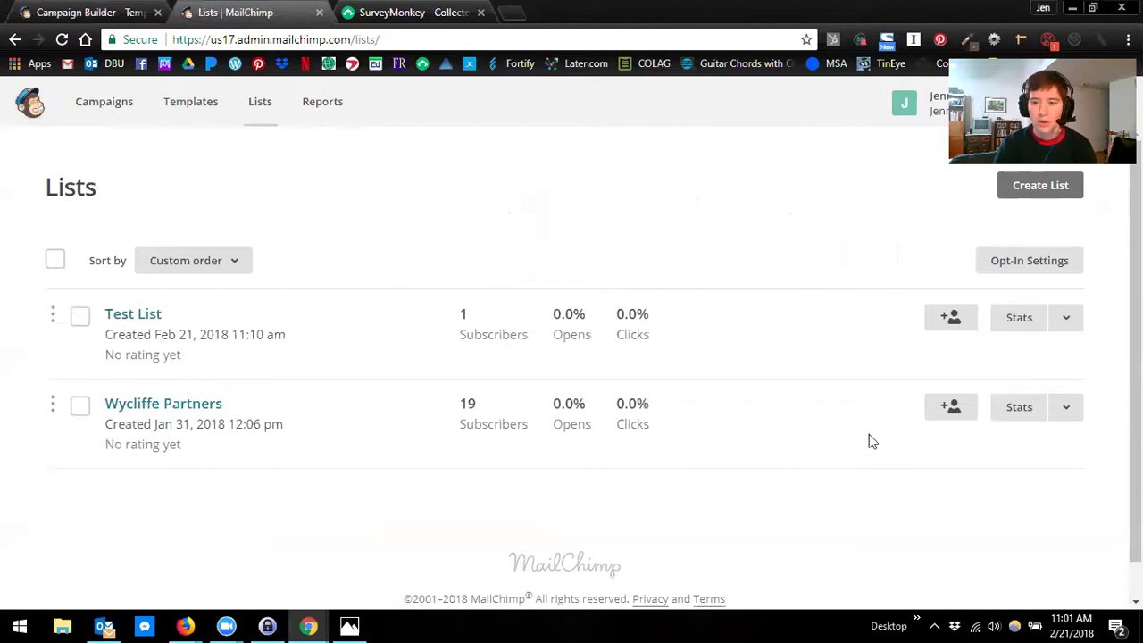
click(1059, 416)
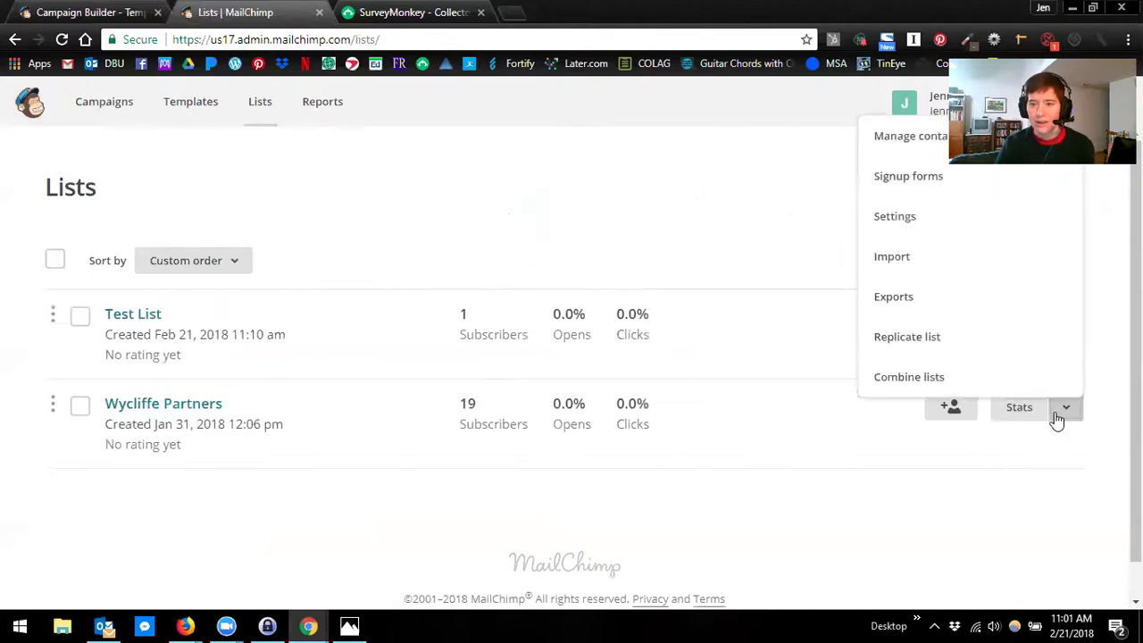
click(952, 221)
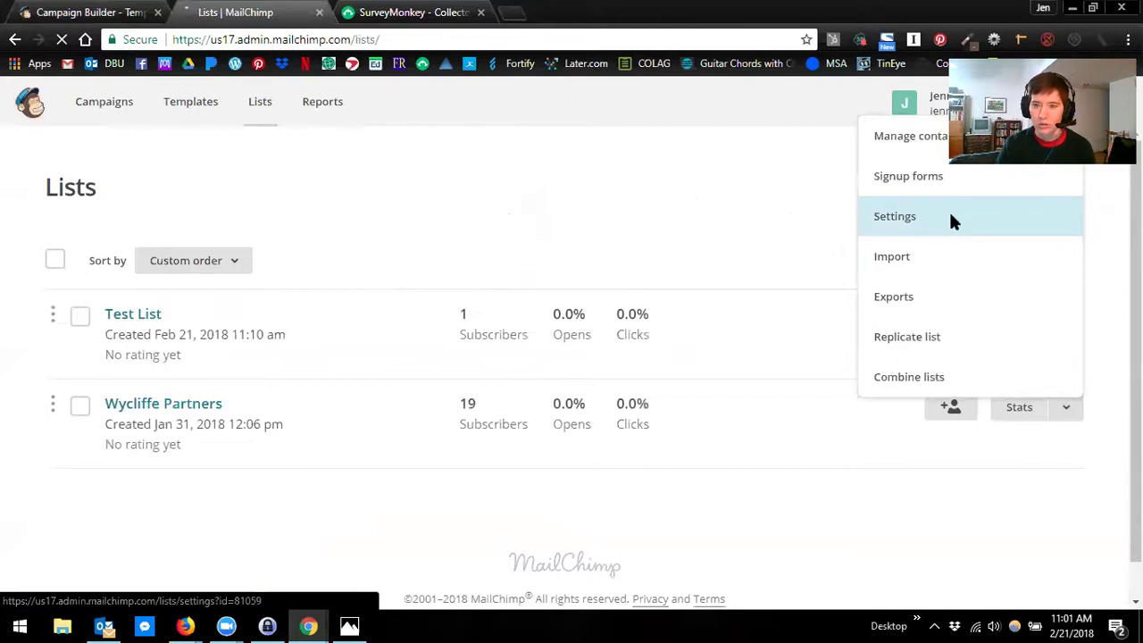
scroll(262, 413, down, 2)
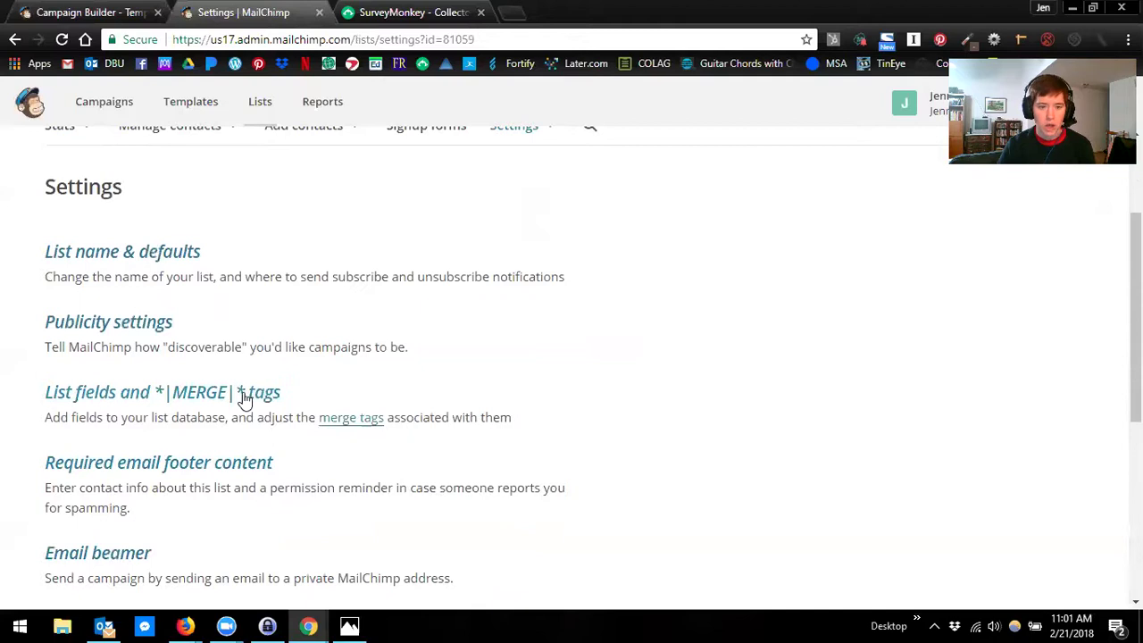
click(242, 393)
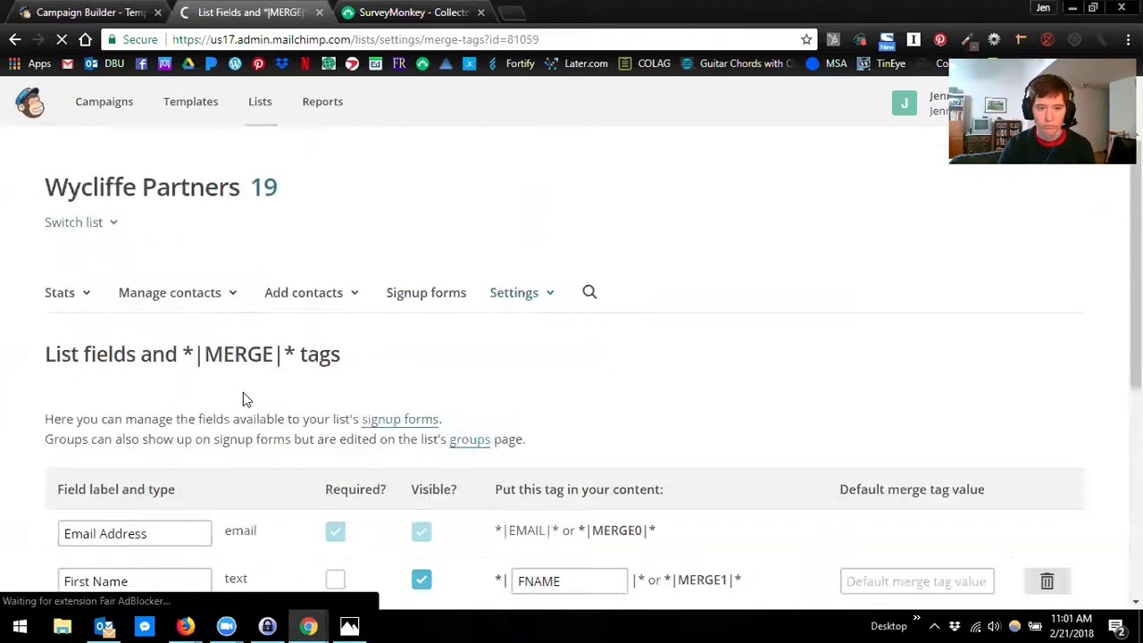
scroll(236, 407, down, 1)
scroll(237, 407, down, 2)
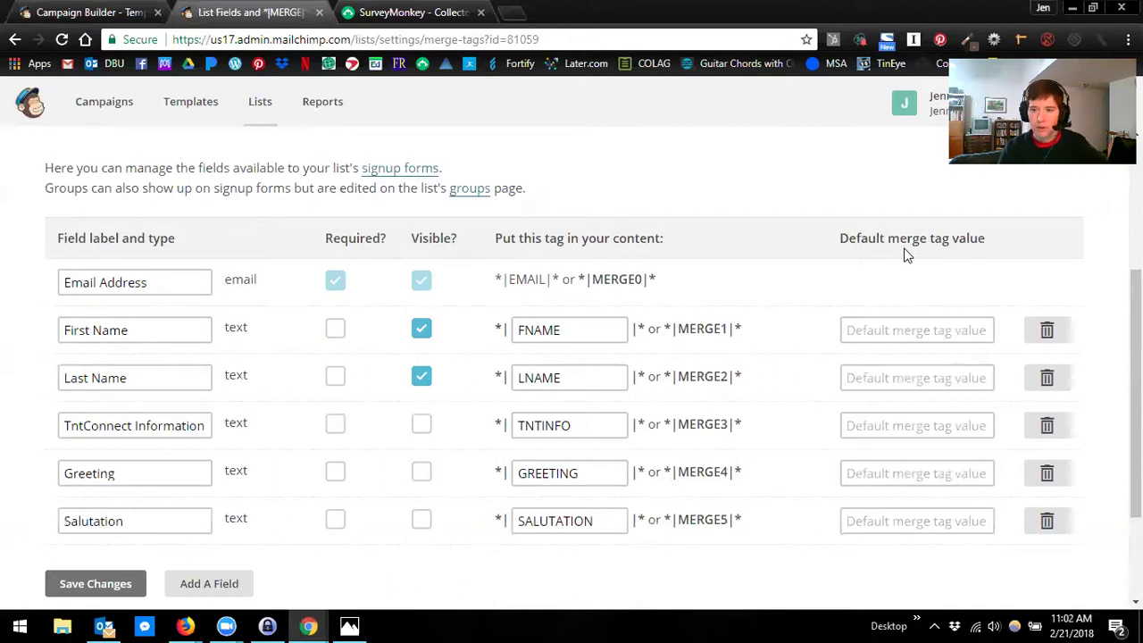
Set the default merge tag value of the First Name field to Friends.
scroll(897, 259, down, 1)
scroll(821, 317, up, 1)
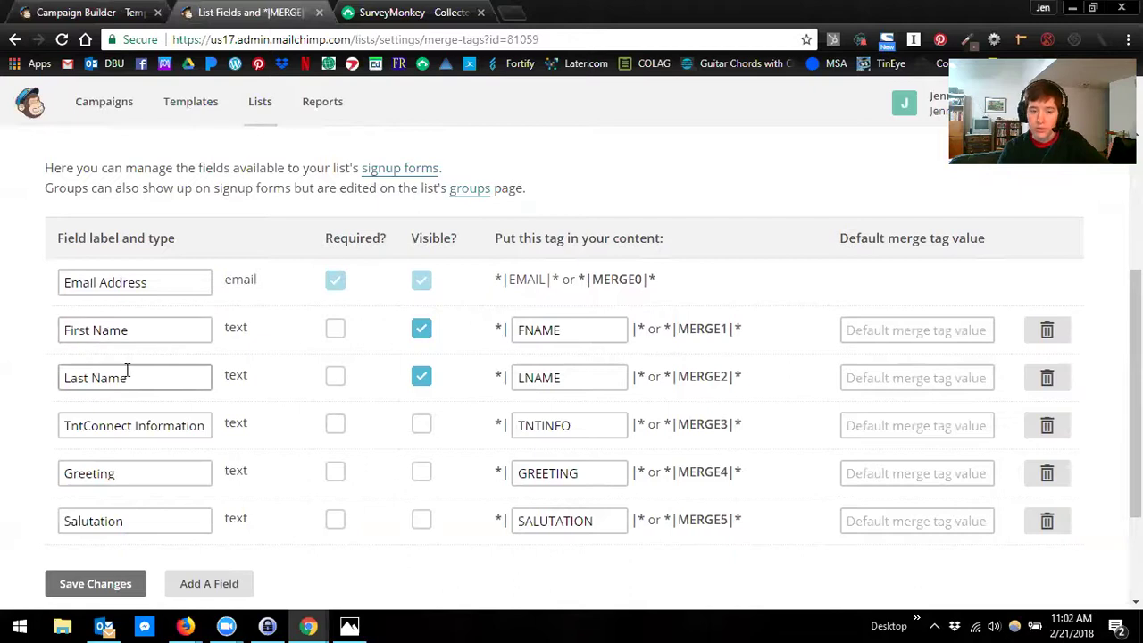
click(947, 331)
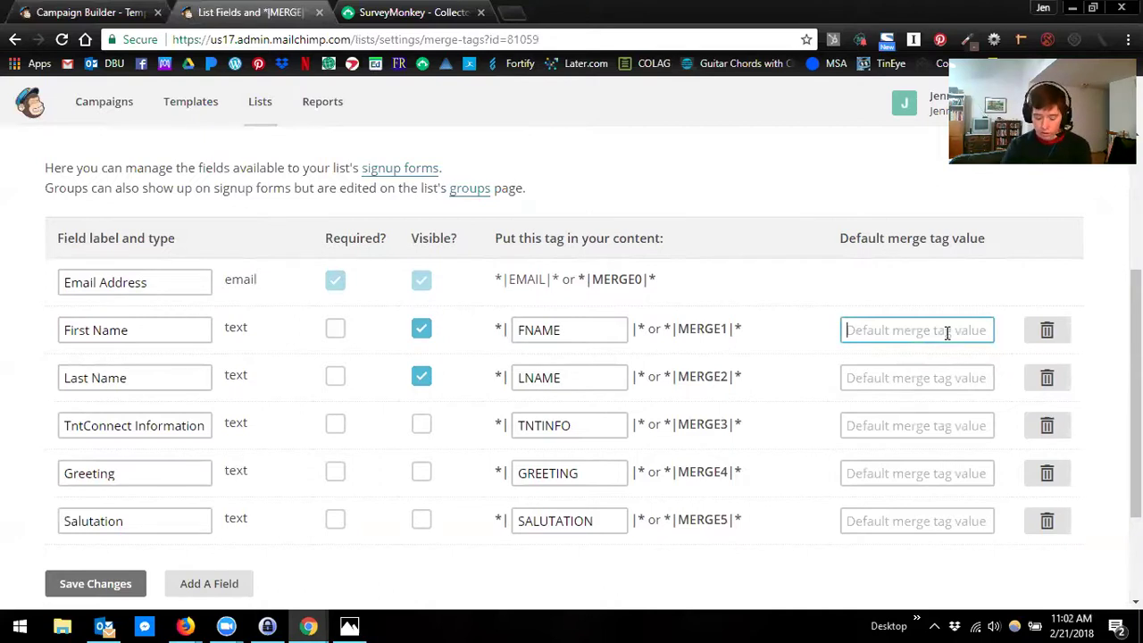
text(Val)
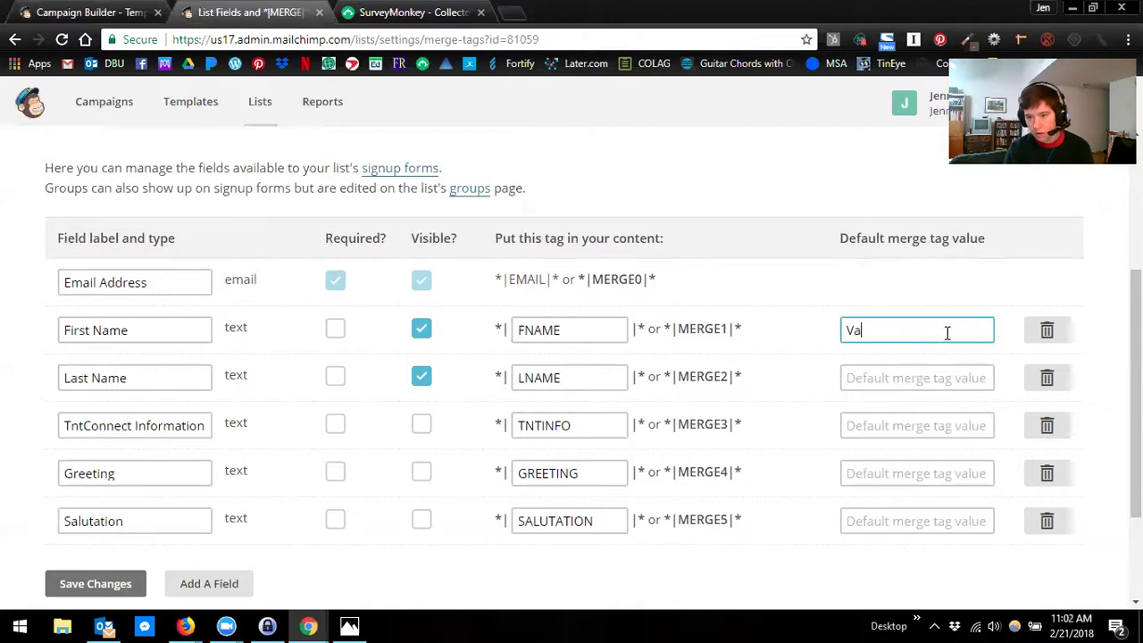
key(BackSpace)
key(BackSpace)
key(BackSpace)
text(Friends)
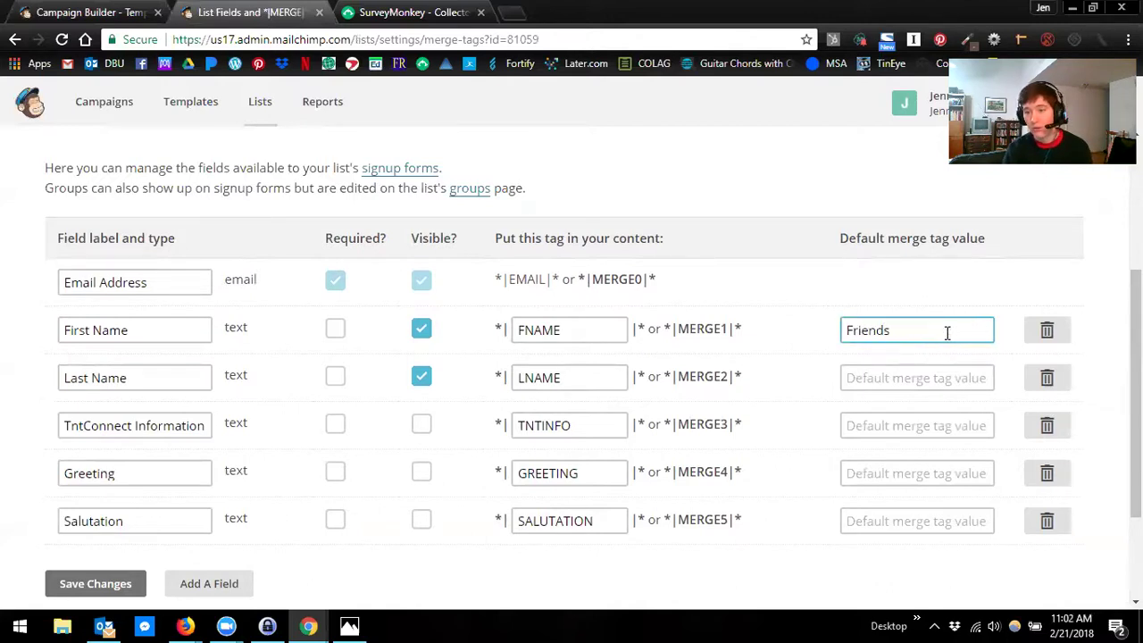
Clear the default merge tag value of the First Name field.
key(BackSpace)
key(BackSpace)
key(BackSpace)
key(BackSpace)
key(BackSpace)
key(BackSpace)
key(BackSpace)
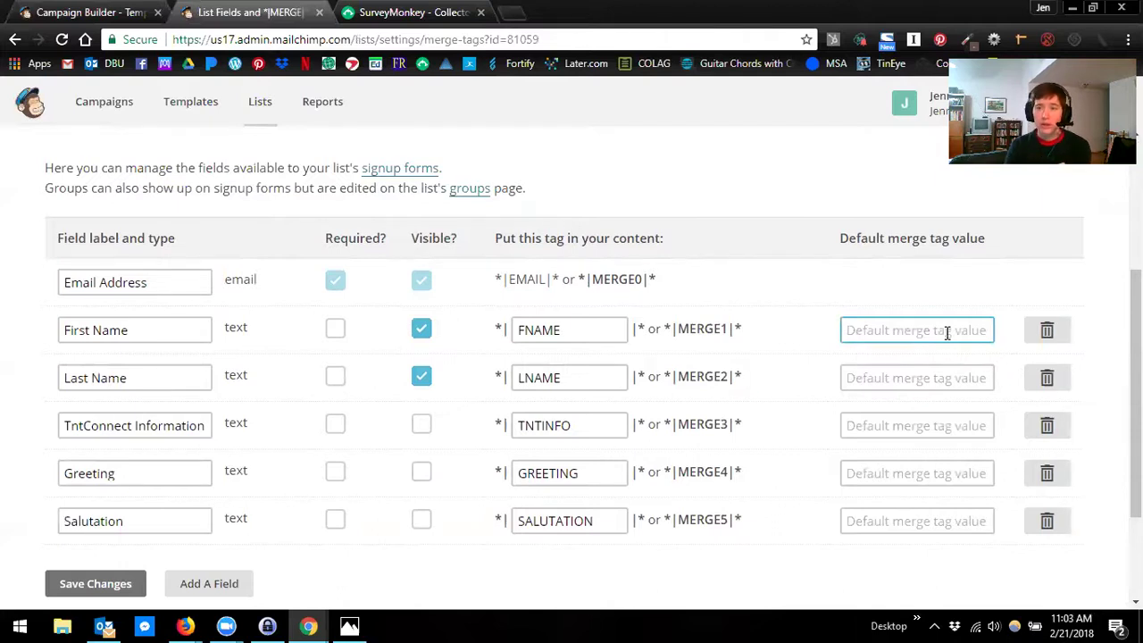
Add a website-type field to the Wycliffe Partners list fields.
scroll(551, 540, down, 1)
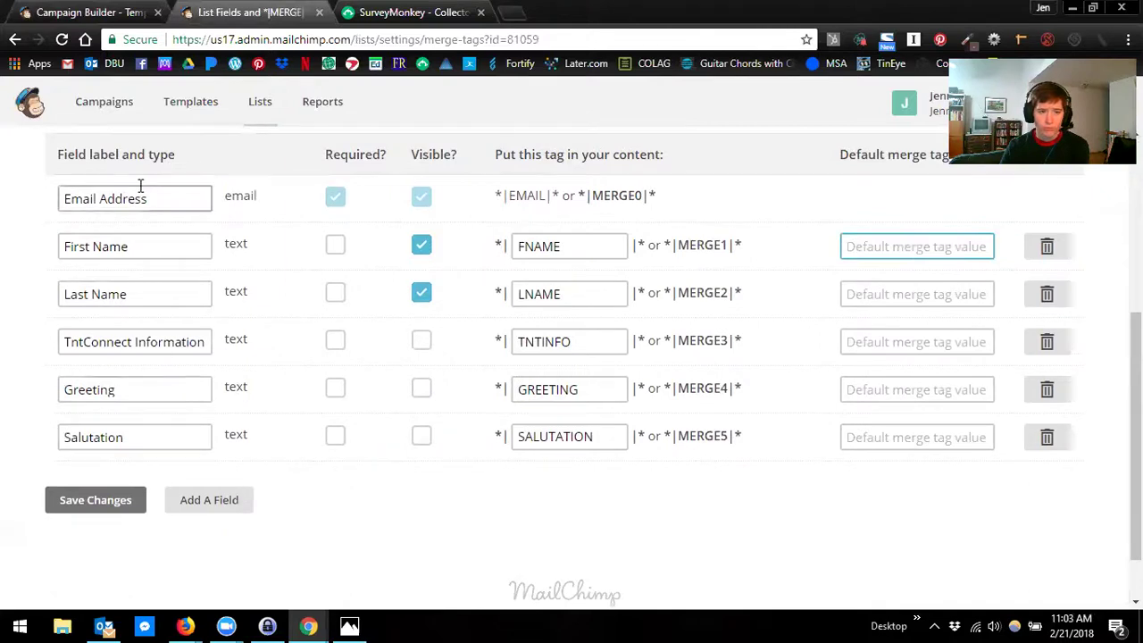
click(223, 502)
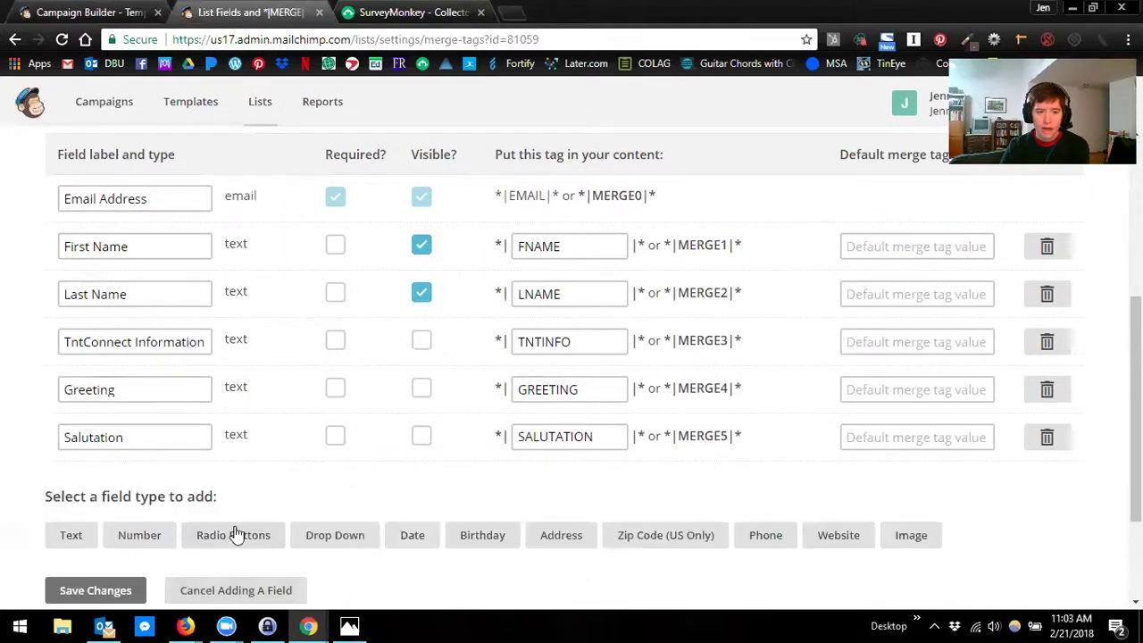
scroll(217, 502, down, 2)
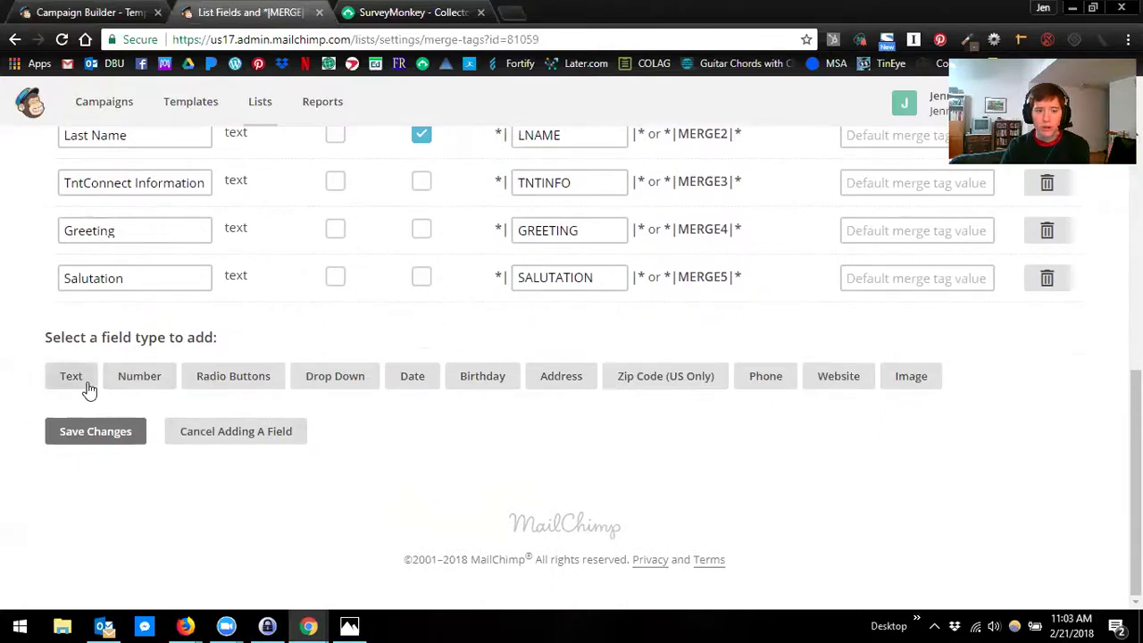
click(840, 376)
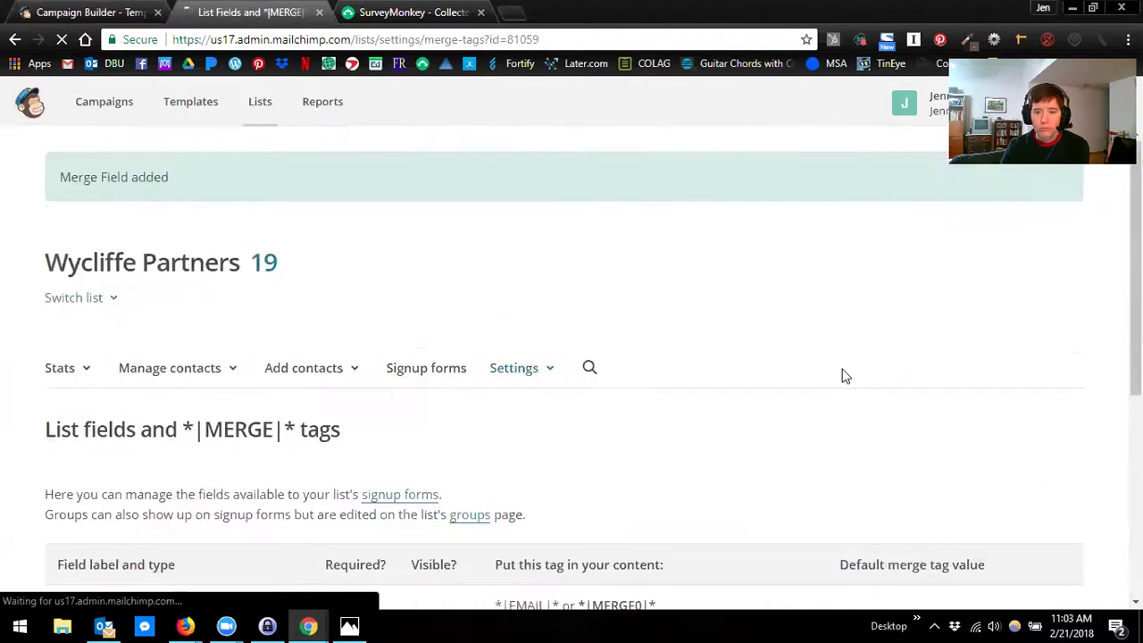
scroll(267, 486, down, 6)
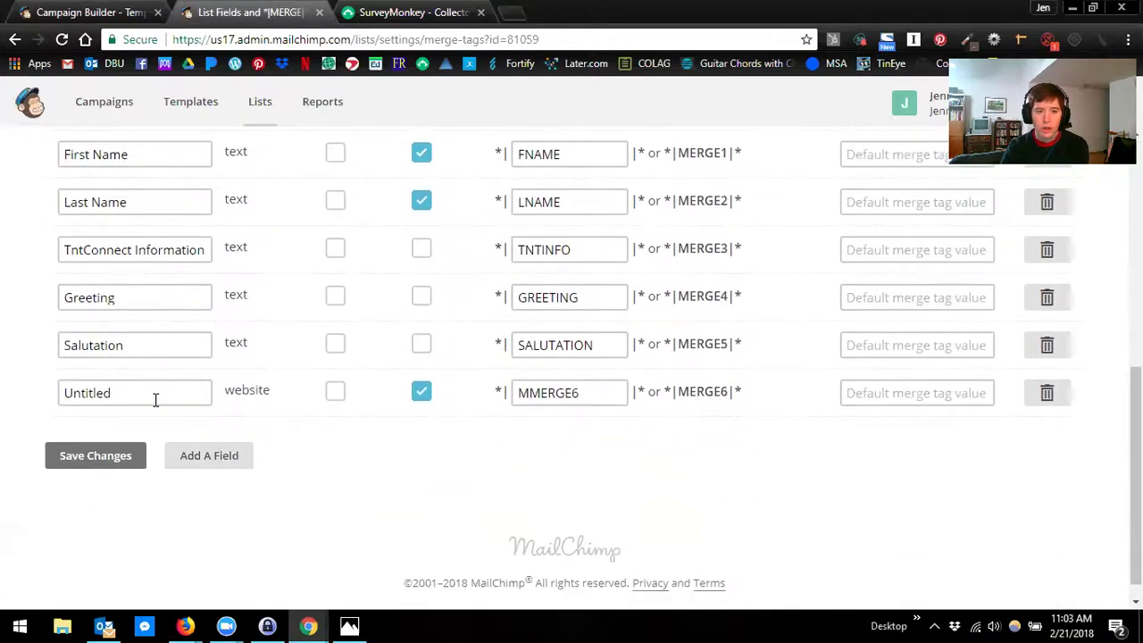
Examine the label and default merge tag value of the new website field.
drag(124, 396, 25, 411)
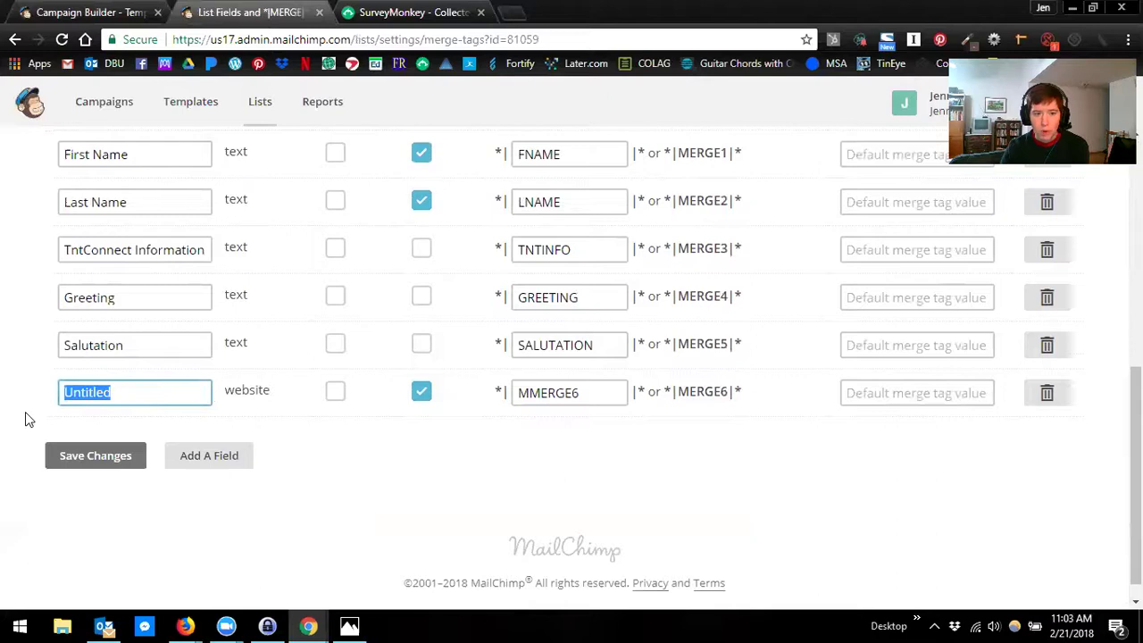
scroll(108, 419, up, 1)
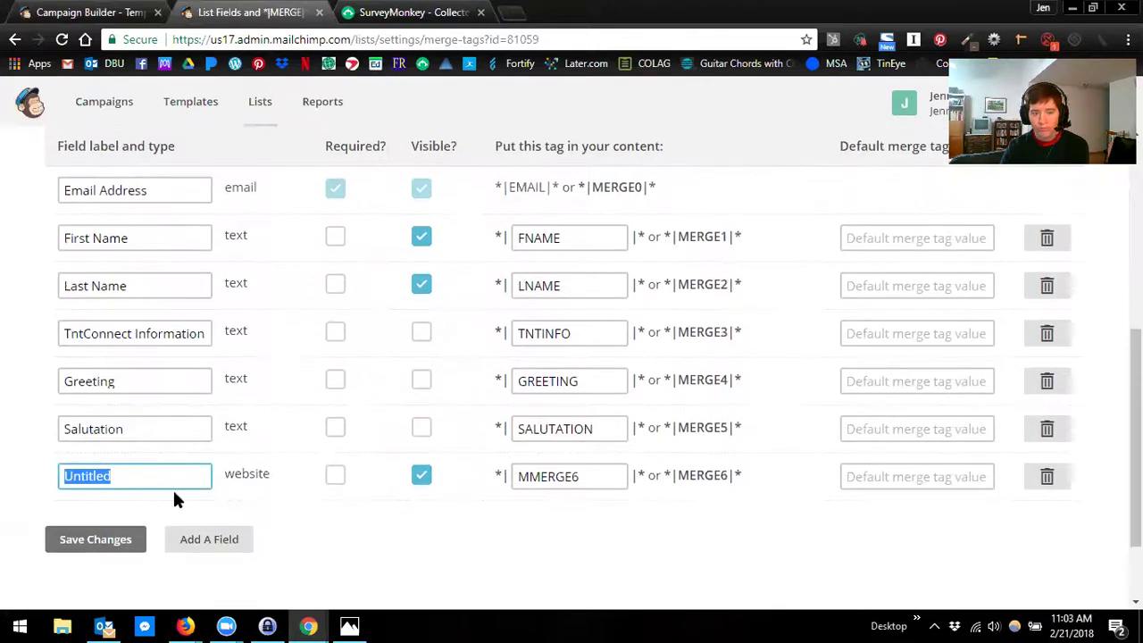
click(938, 473)
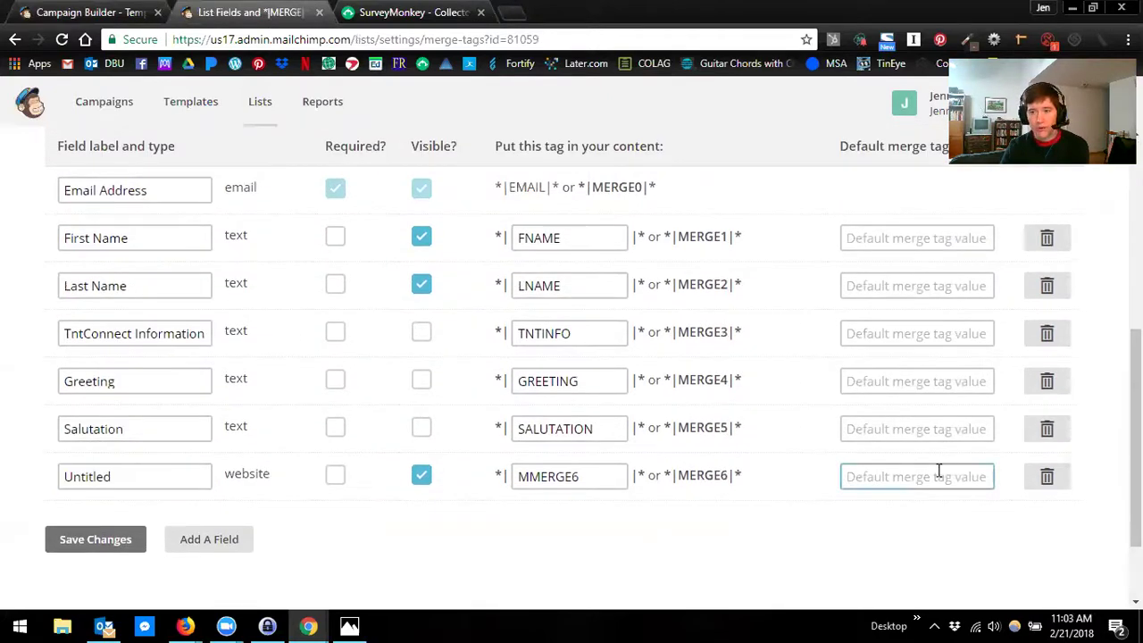
click(102, 476)
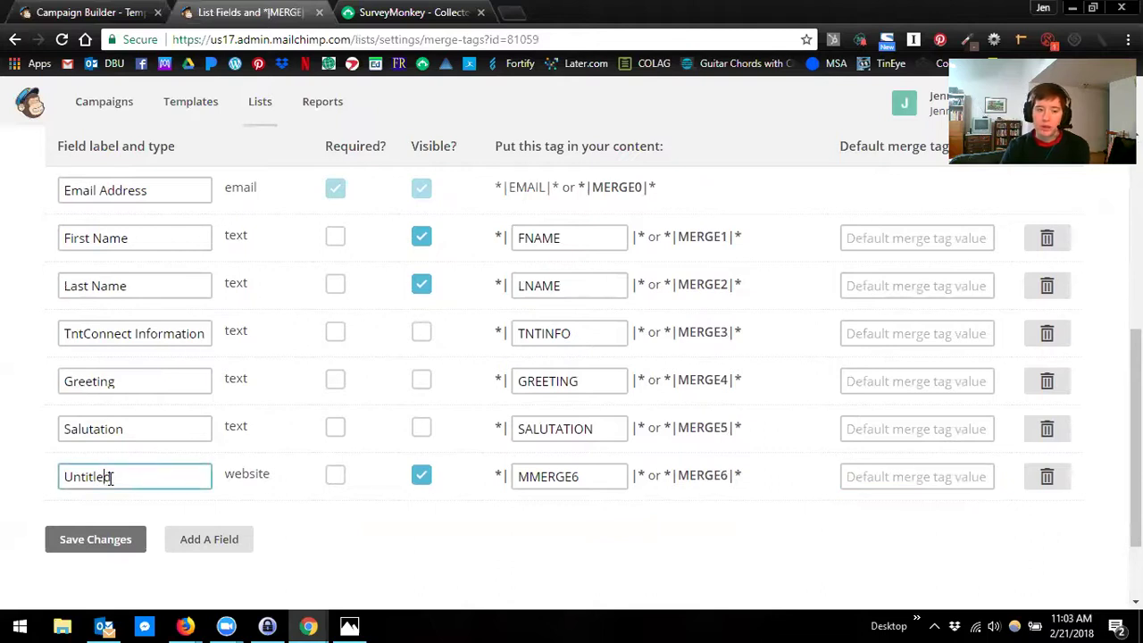
drag(109, 477, 27, 508)
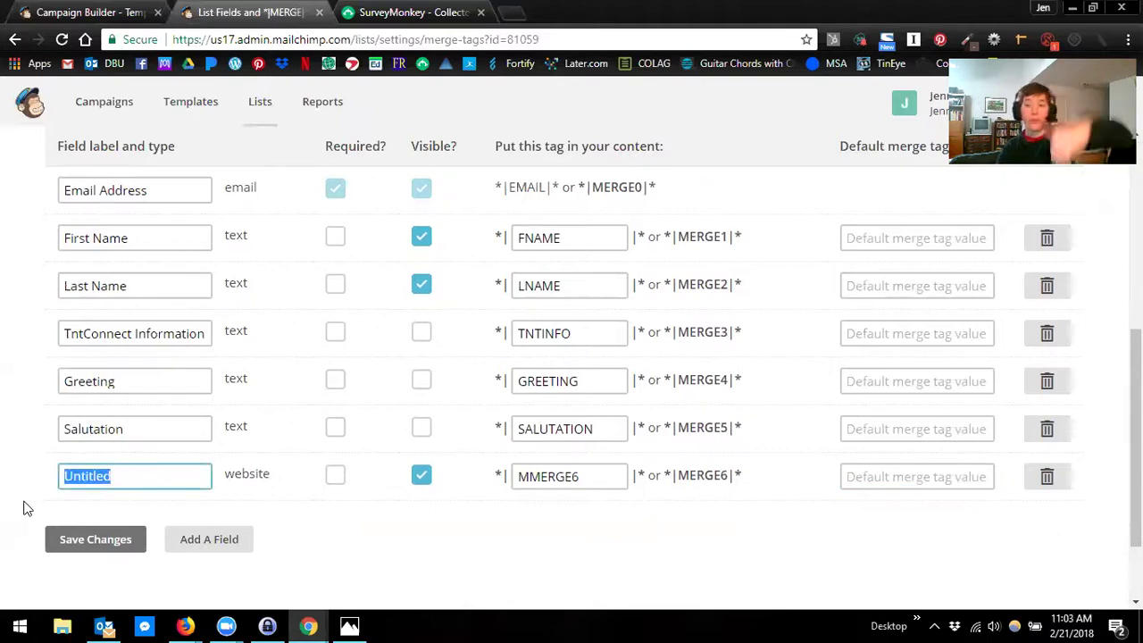
click(152, 386)
click(152, 427)
drag(151, 473, 63, 478)
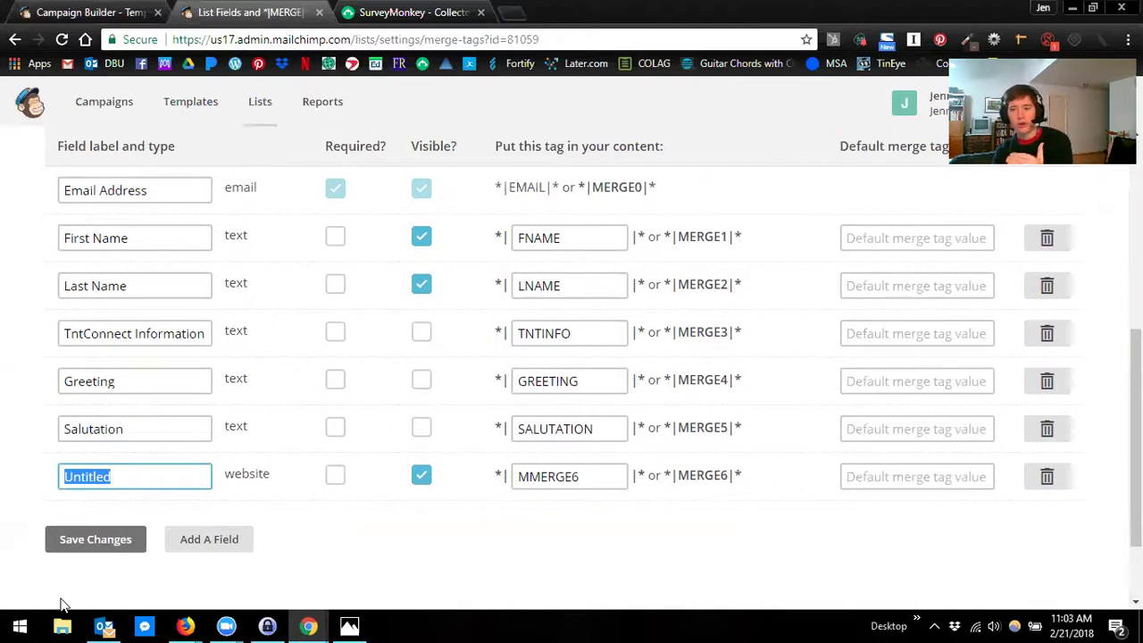
Delete the Untitled website field, entering DELETE as the confirmation.
click(1039, 487)
click(410, 377)
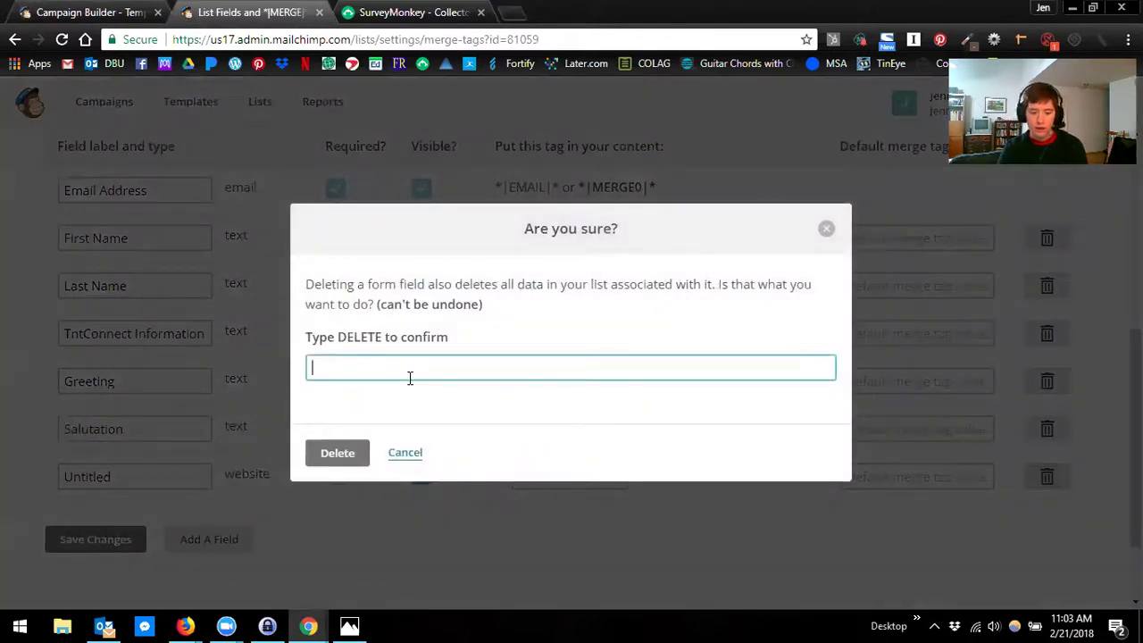
text(de)
key(Down)
key(Return)
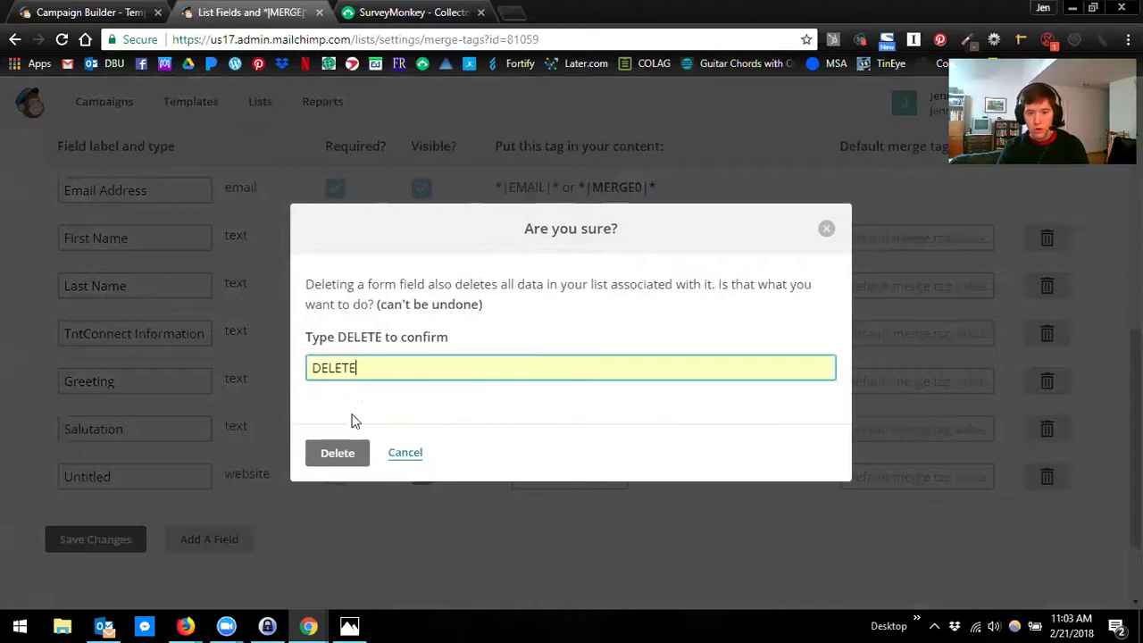
click(350, 457)
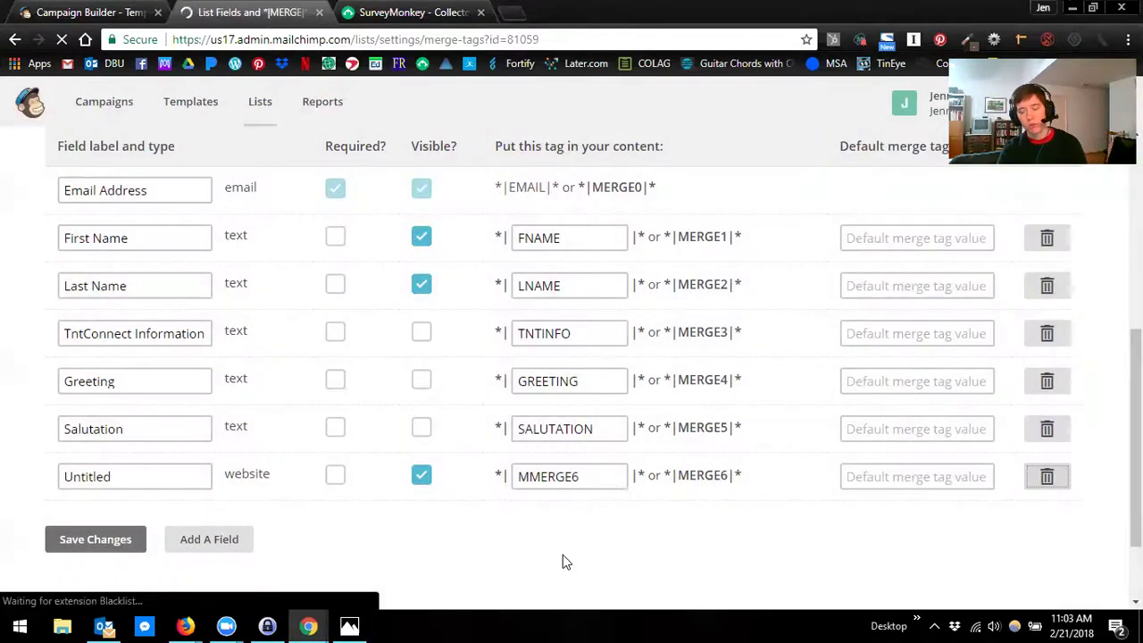
Review the merge tags of the list fields, selecting the SALUTATION tag name in the Salutation field.
scroll(563, 561, down, 2)
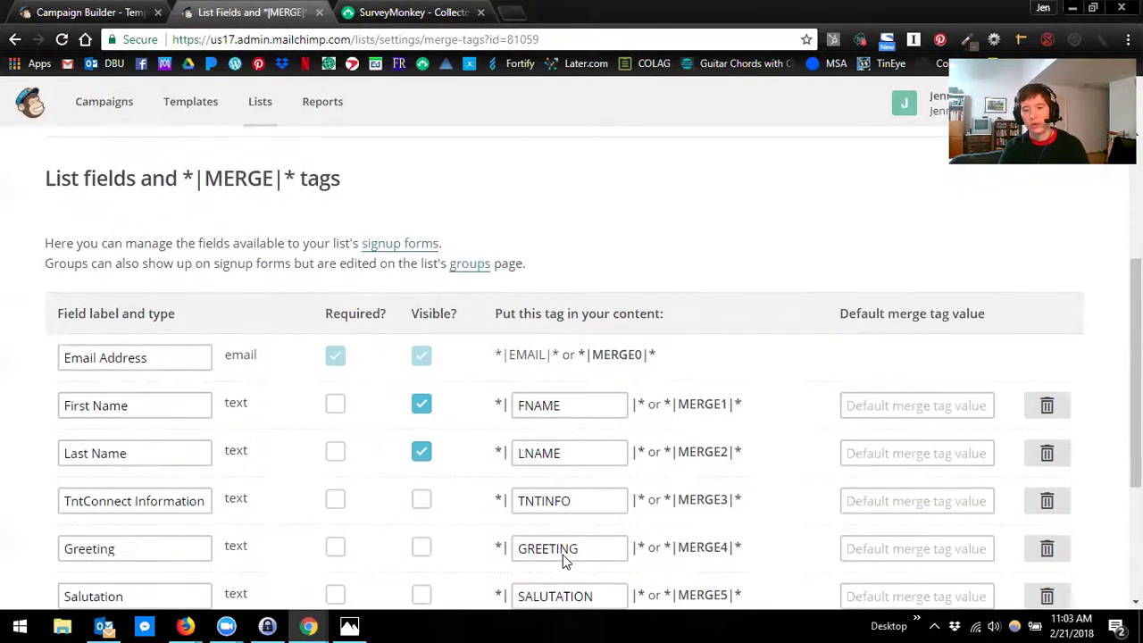
click(565, 550)
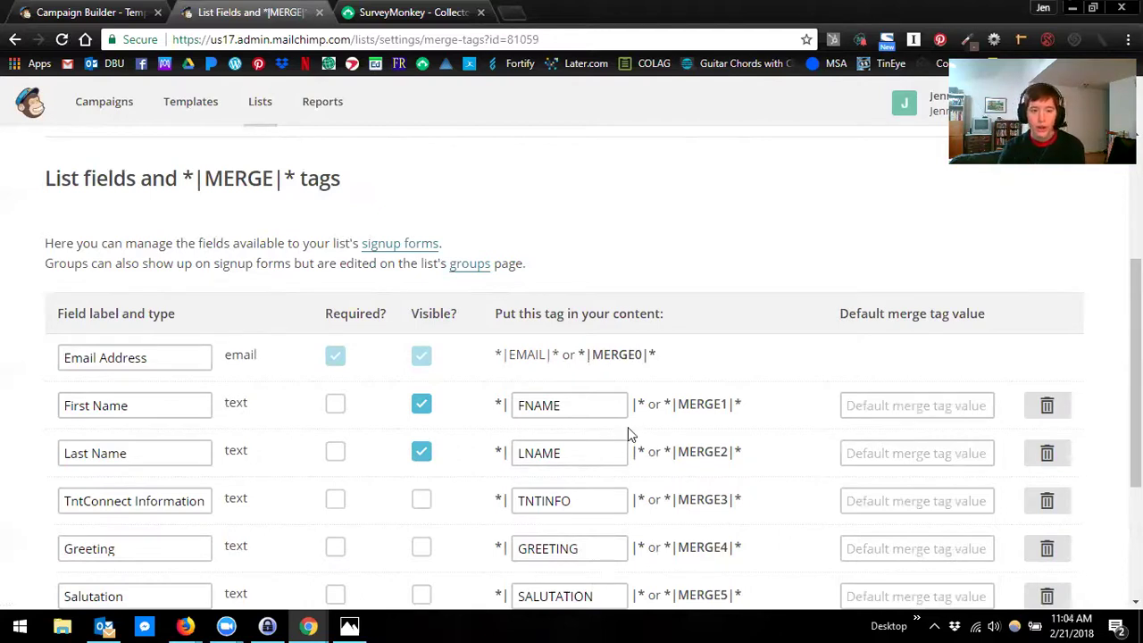
scroll(628, 427, down, 1)
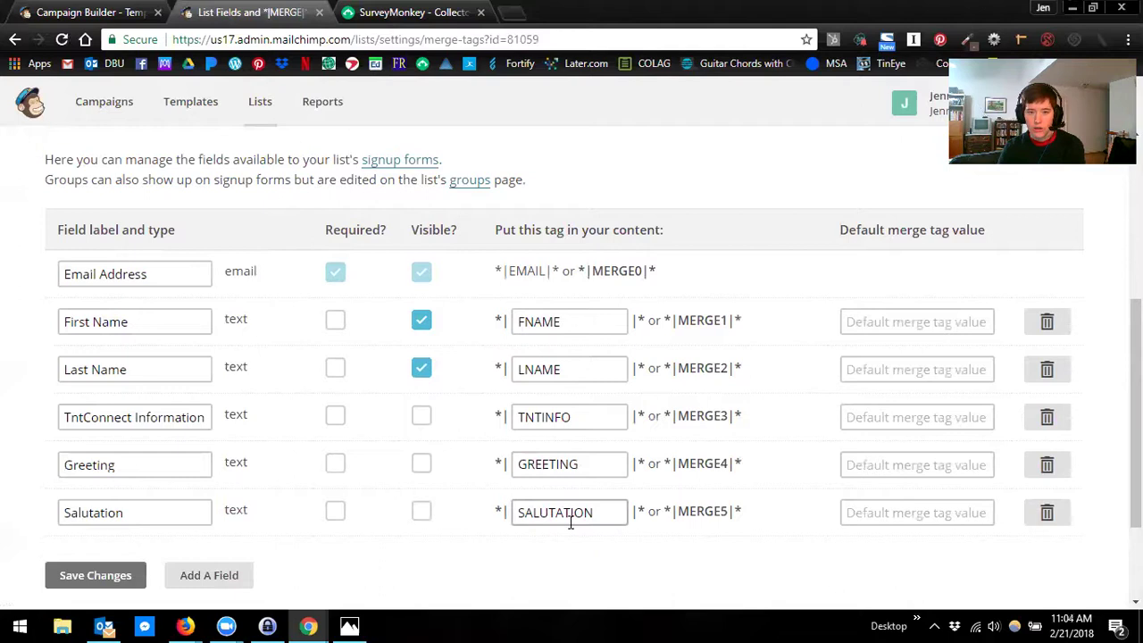
click(598, 510)
drag(602, 510, 438, 503)
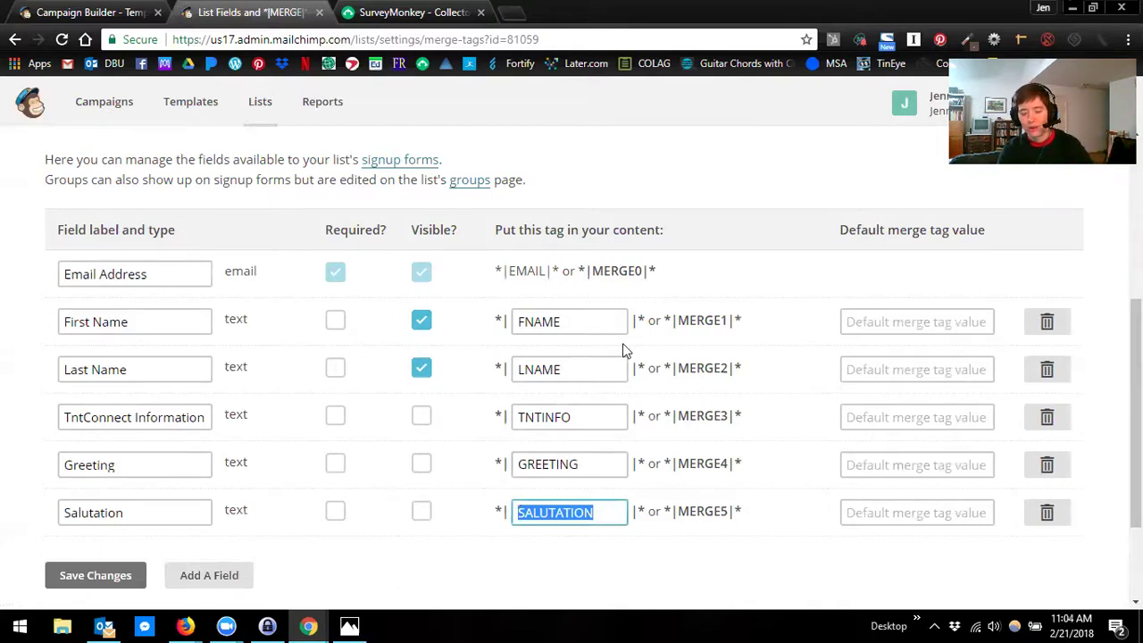
click(810, 151)
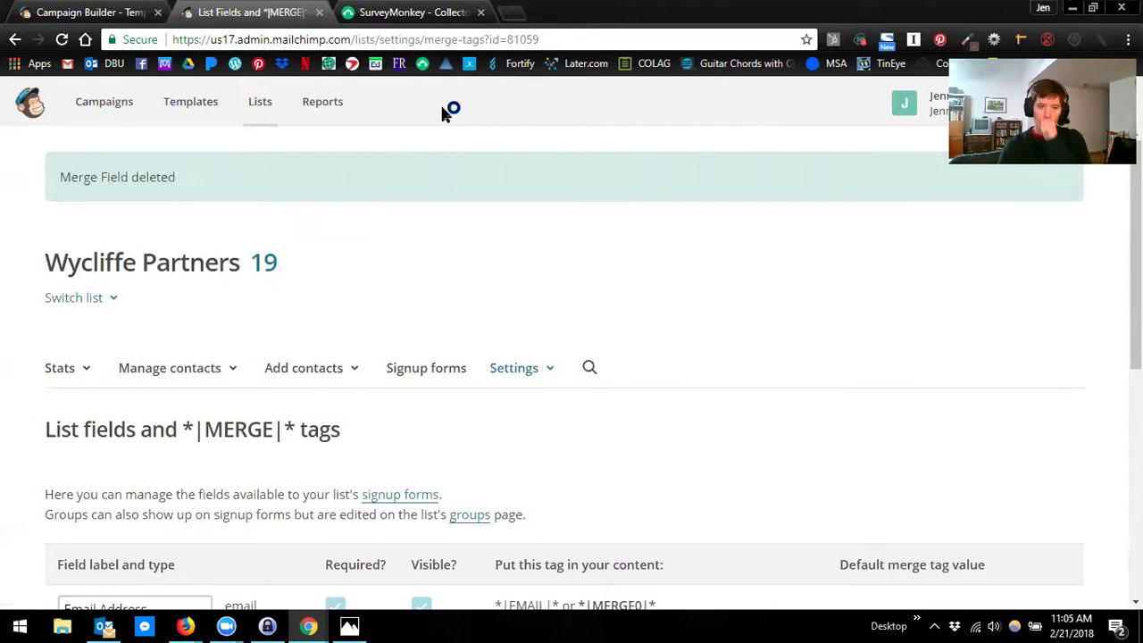
Open the List name & defaults settings of the Wycliffe Partners list and look through its form settings and campaign defaults.
click(266, 119)
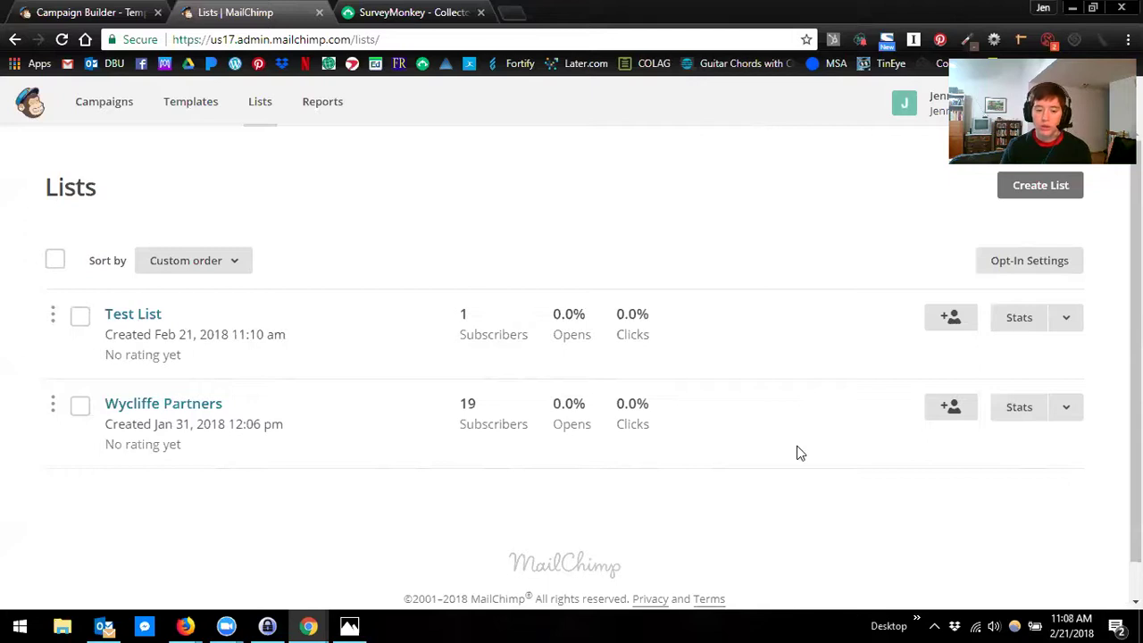
click(1065, 416)
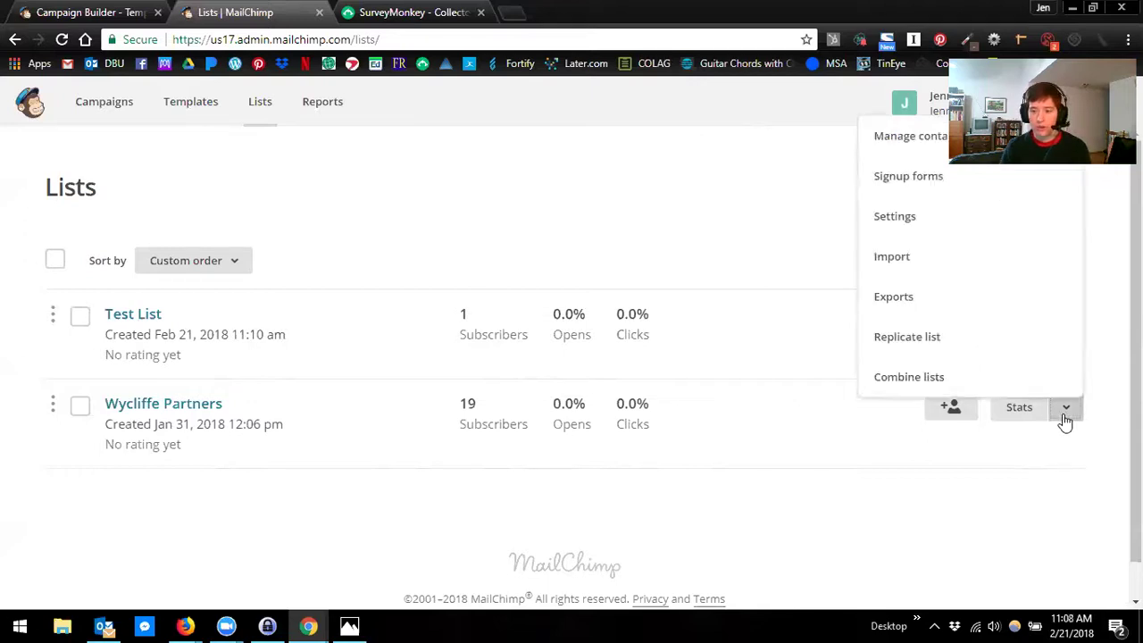
click(923, 211)
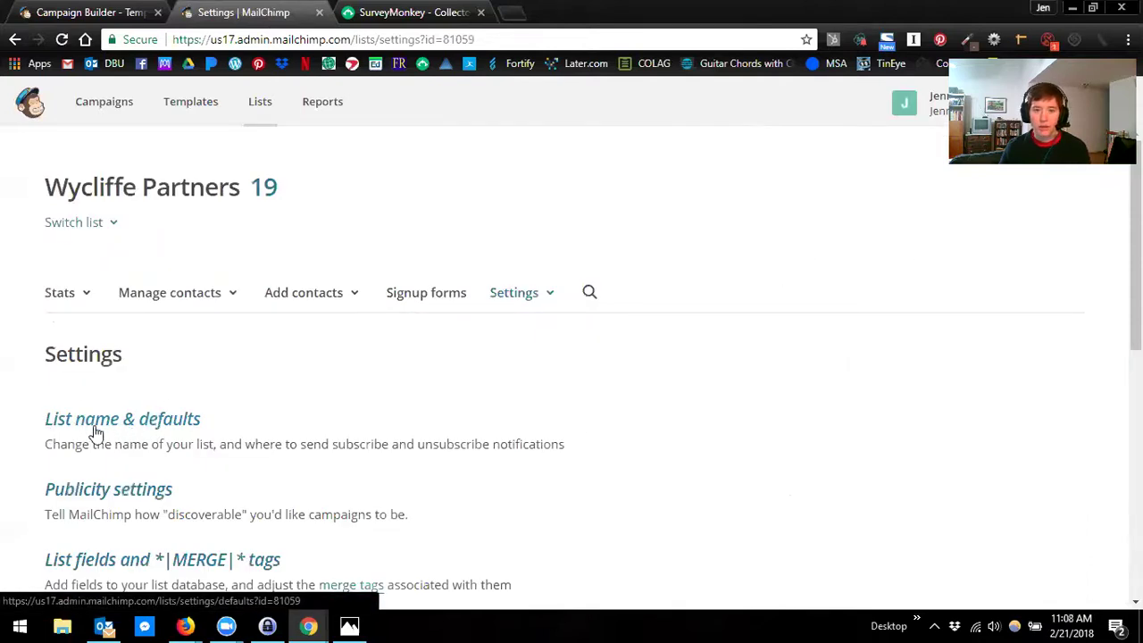
click(172, 428)
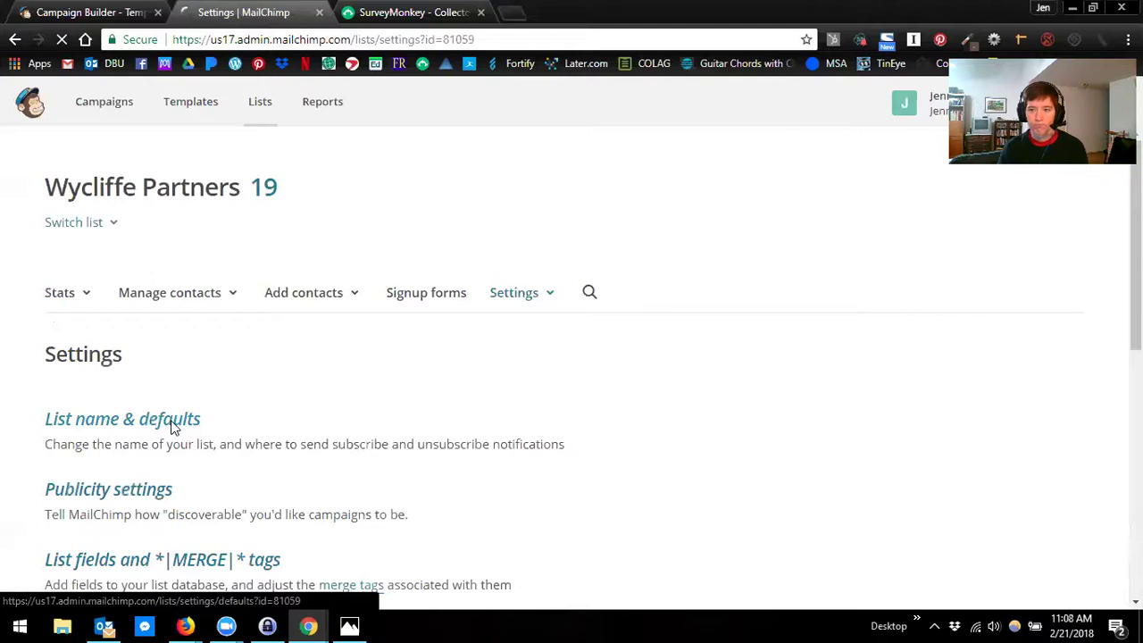
scroll(654, 375, down, 2)
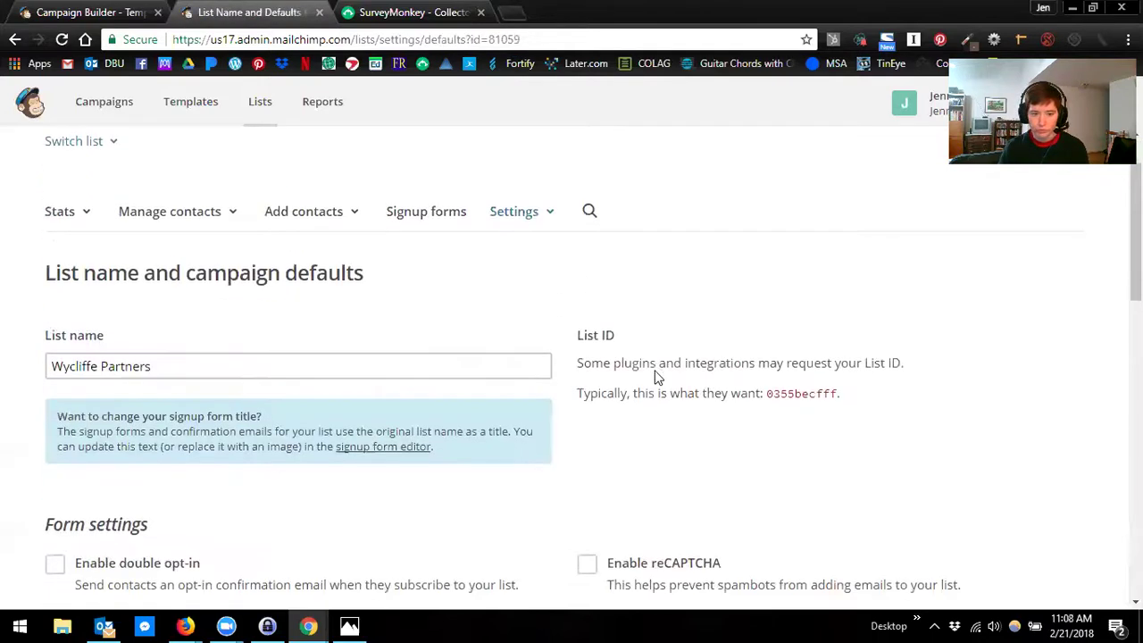
scroll(664, 388, down, 5)
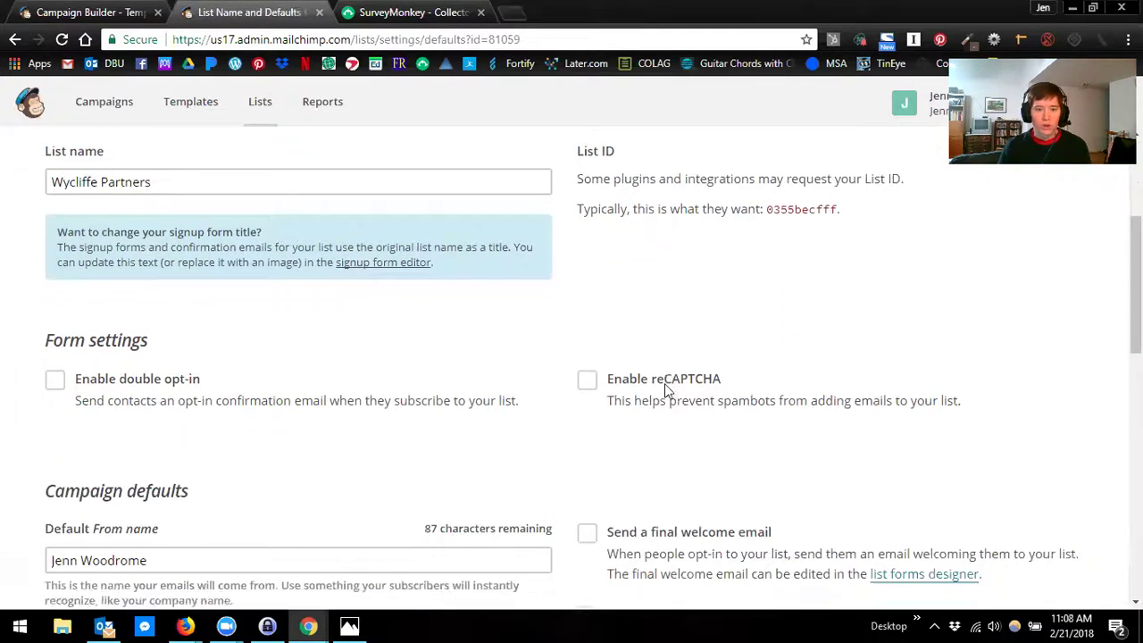
scroll(664, 399, down, 5)
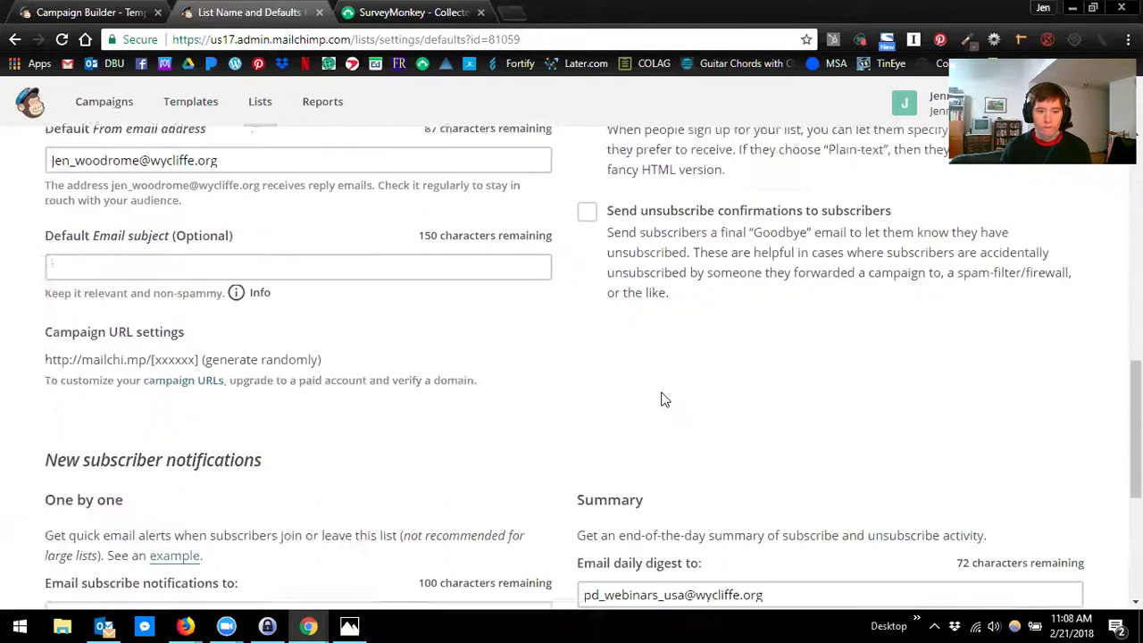
scroll(664, 399, up, 4)
scroll(660, 399, up, 8)
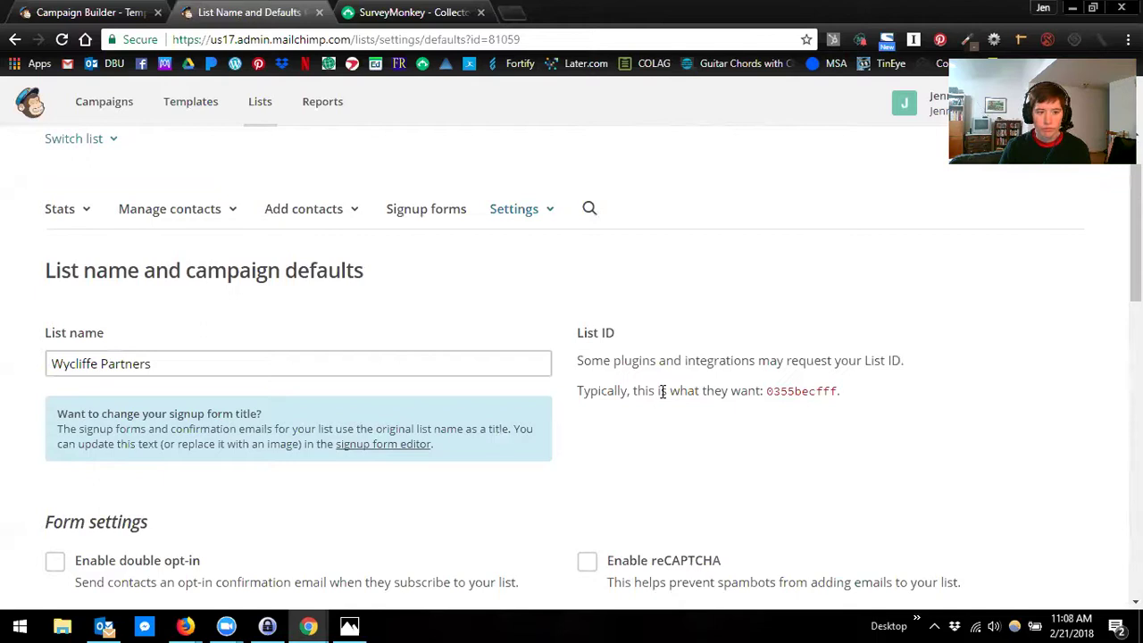
Enable Send a final welcome email in the list's campaign defaults.
scroll(266, 481, down, 3)
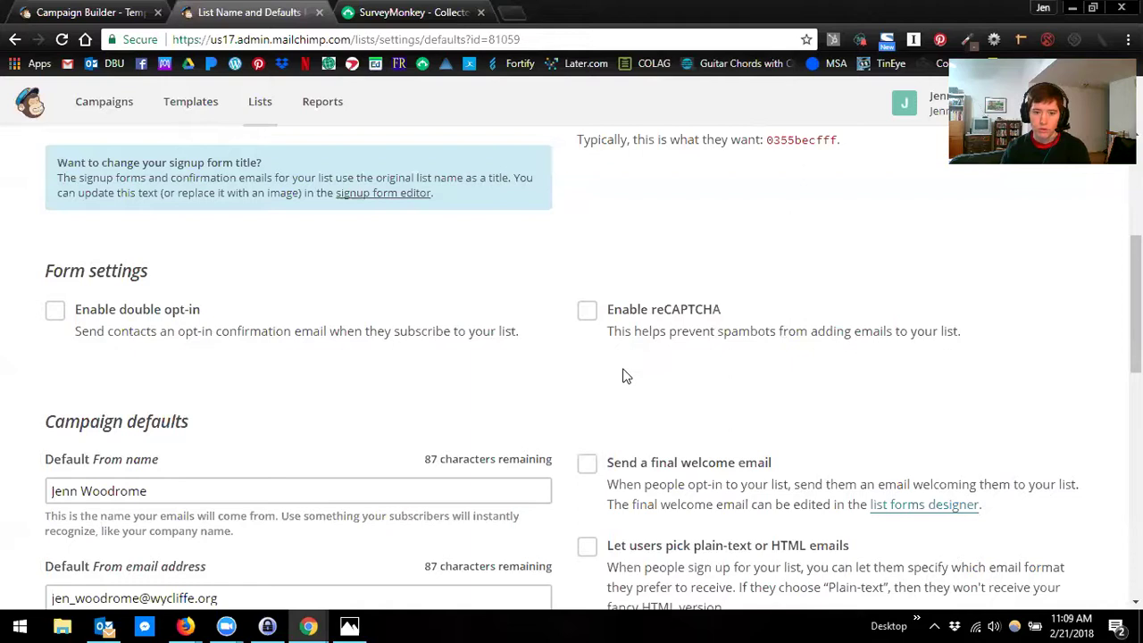
scroll(622, 390, down, 1)
scroll(622, 394, down, 1)
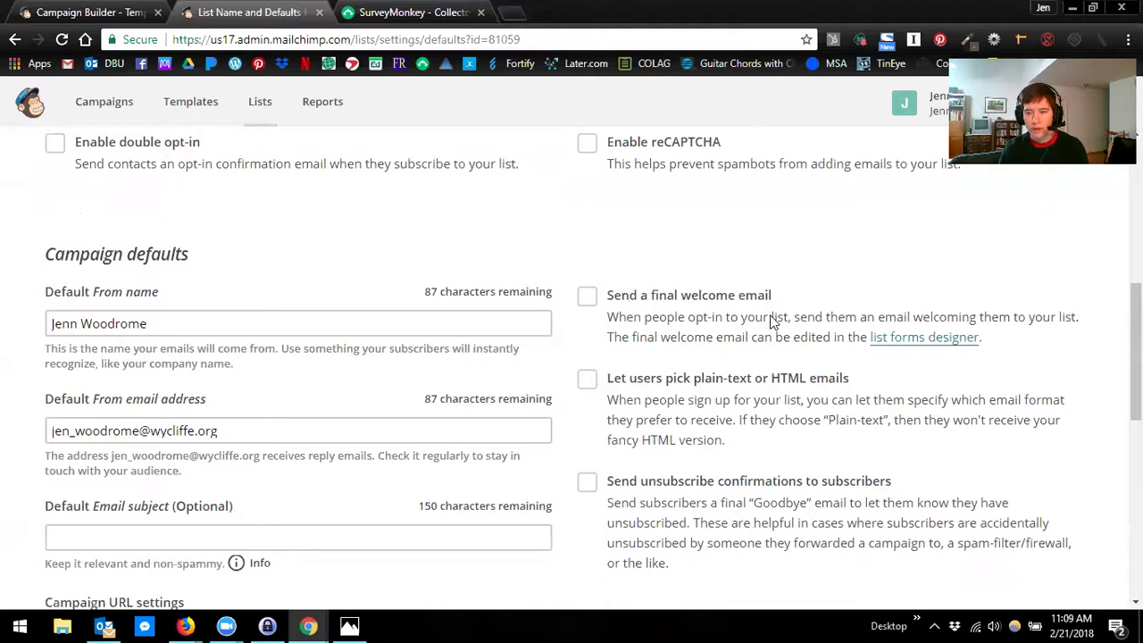
click(587, 296)
scroll(743, 547, down, 1)
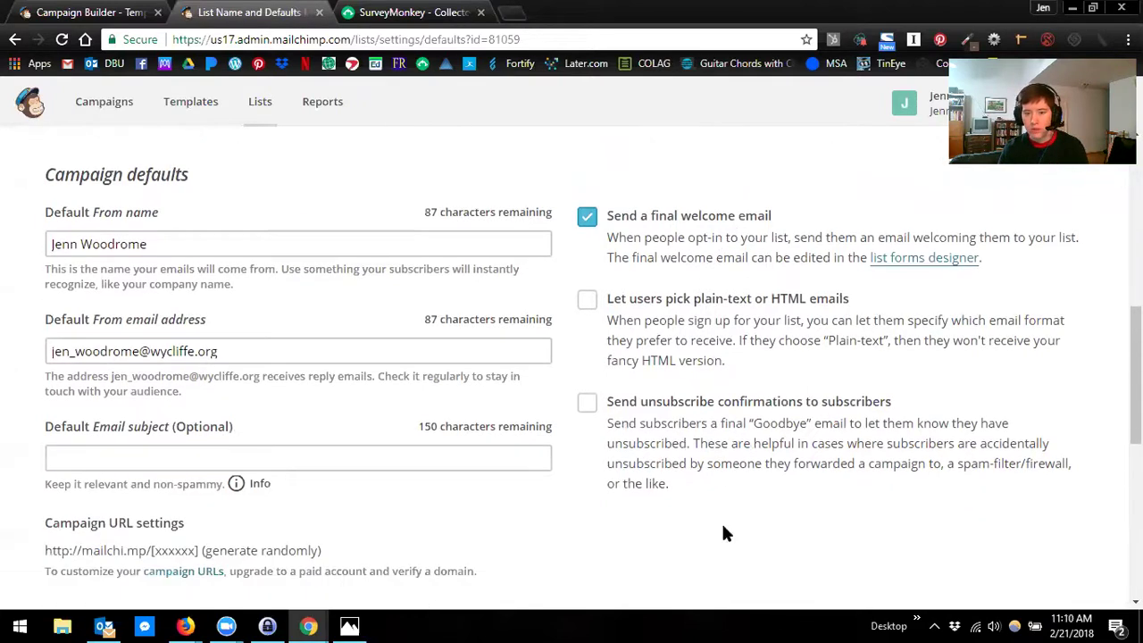
Enable Send unsubscribe confirmations to subscribers in the campaign defaults and save the list and campaign defaults.
click(586, 398)
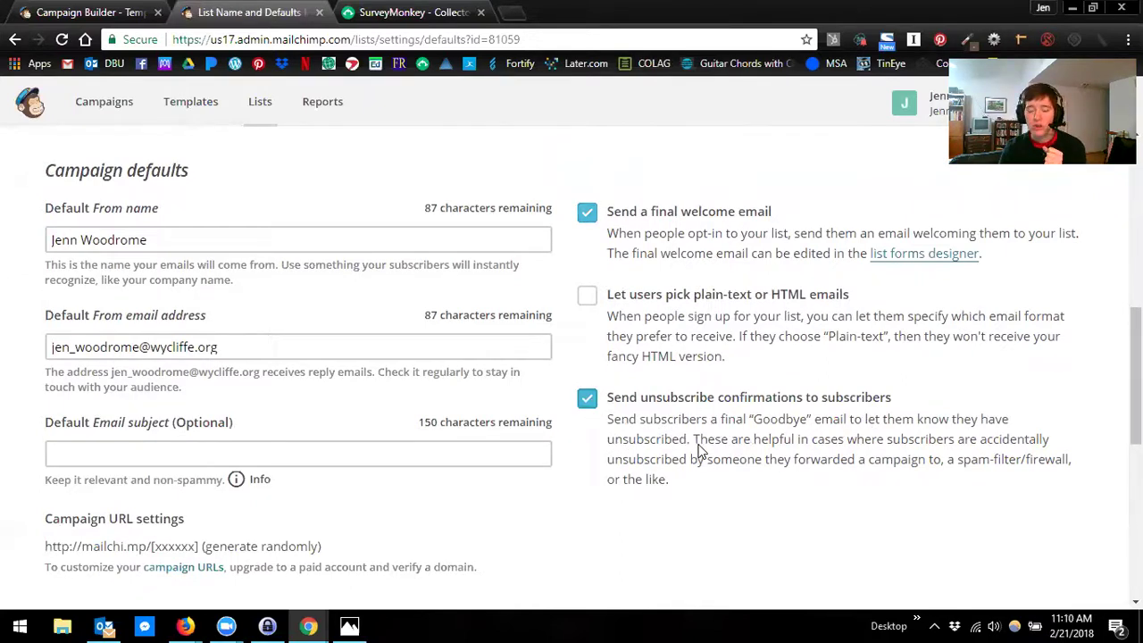
scroll(699, 451, up, 1)
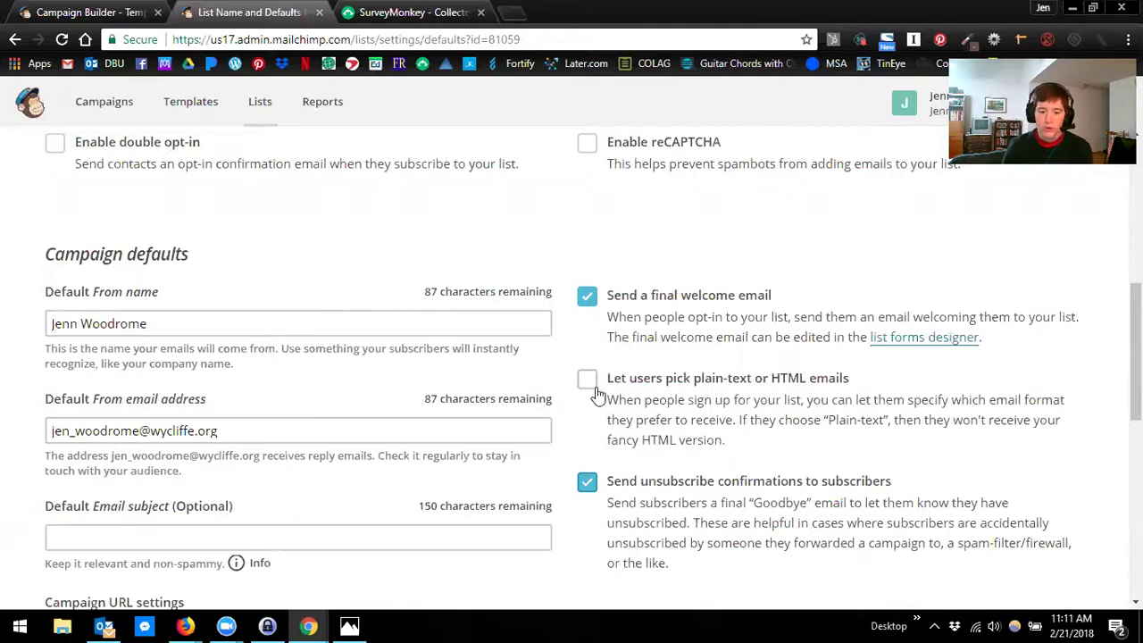
scroll(600, 402, up, 6)
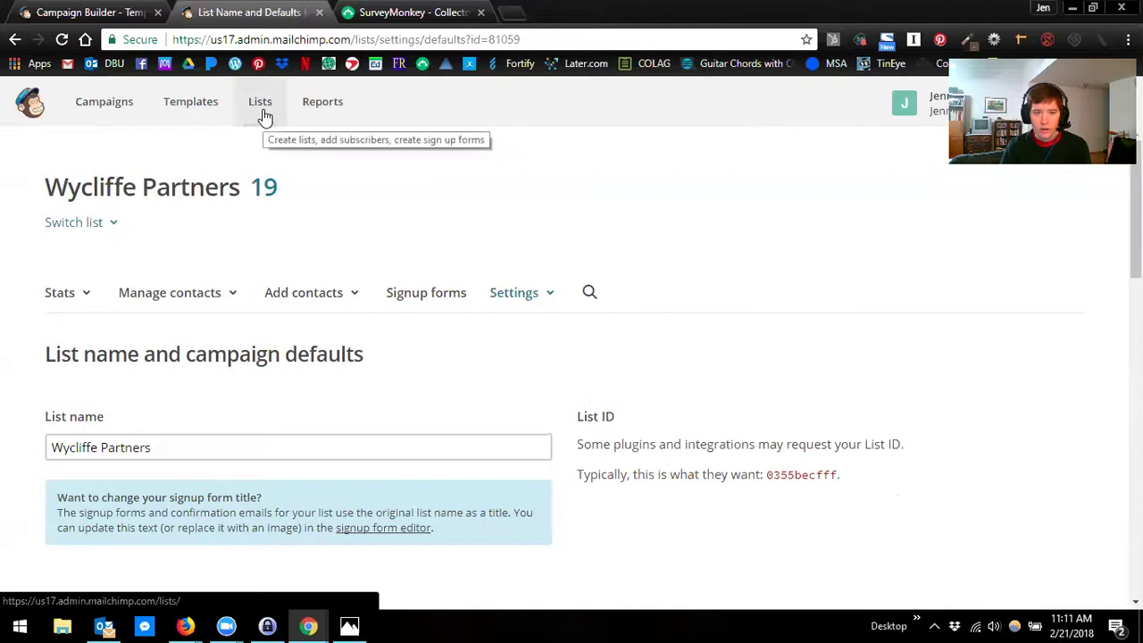
scroll(536, 330, down, 4)
scroll(541, 375, down, 8)
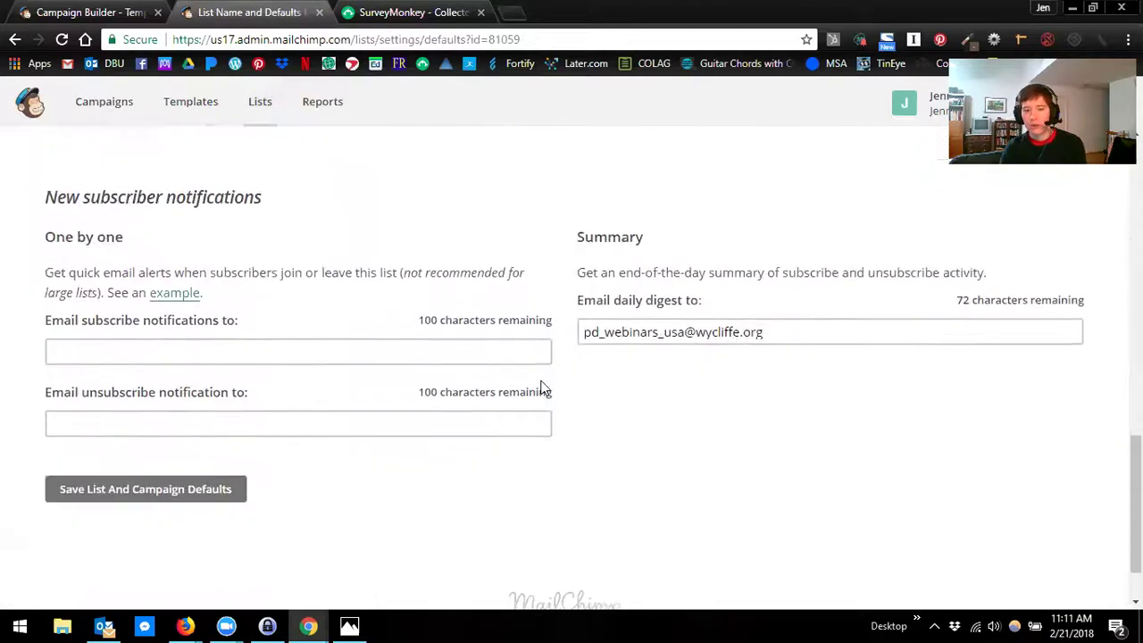
click(114, 441)
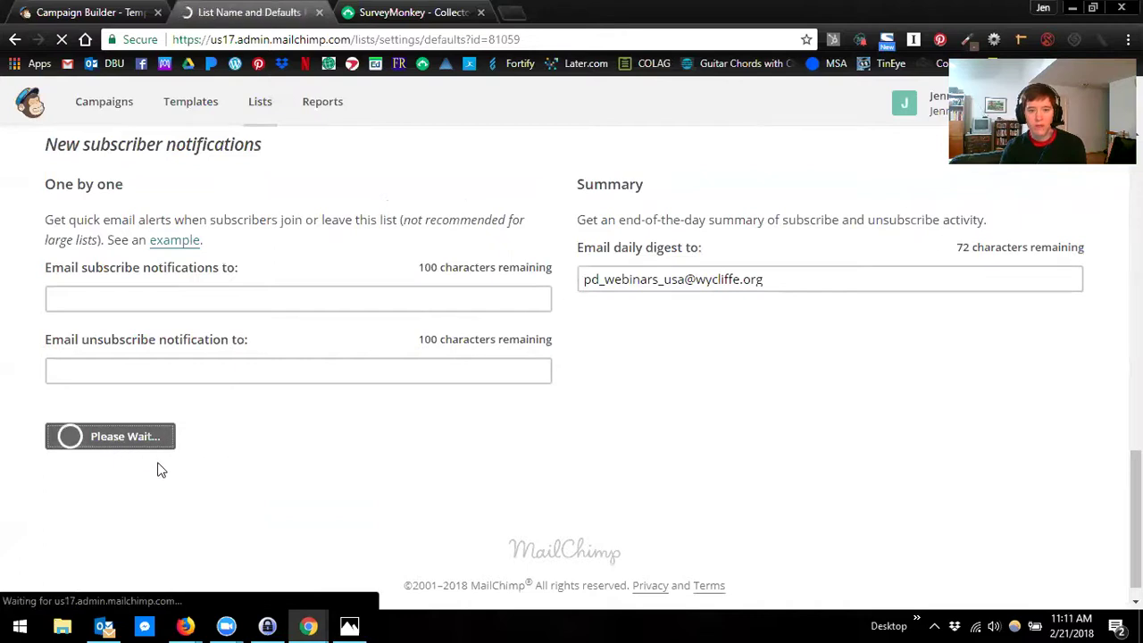
Review the Wycliffe Partners list's form settings, campaign defaults and new subscriber notifications.
scroll(145, 461, down, 8)
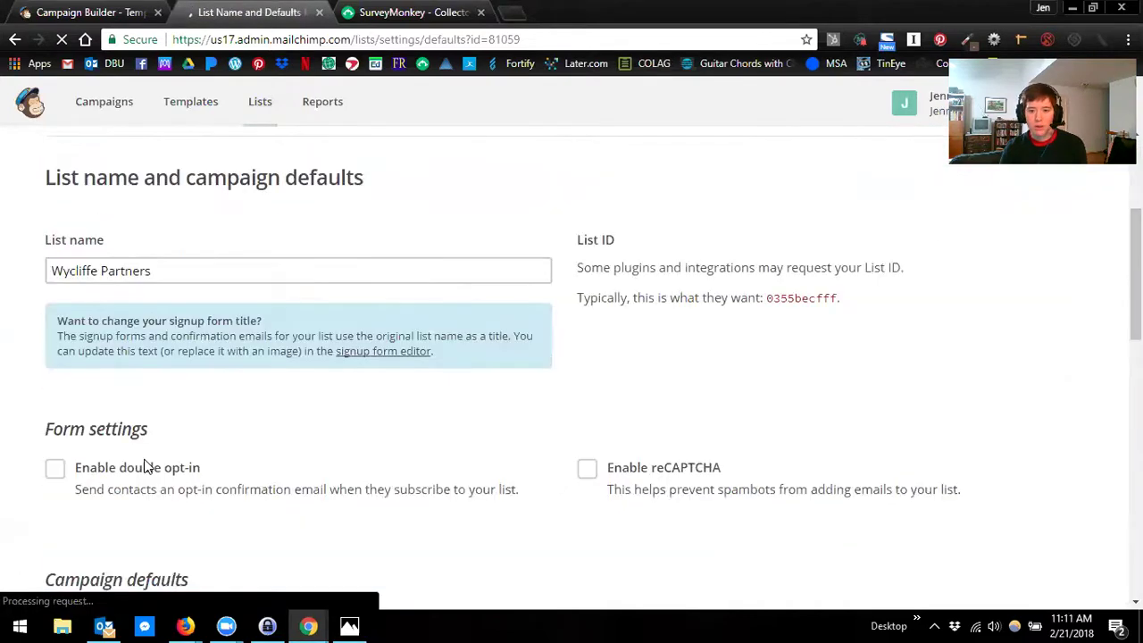
scroll(145, 462, up, 1)
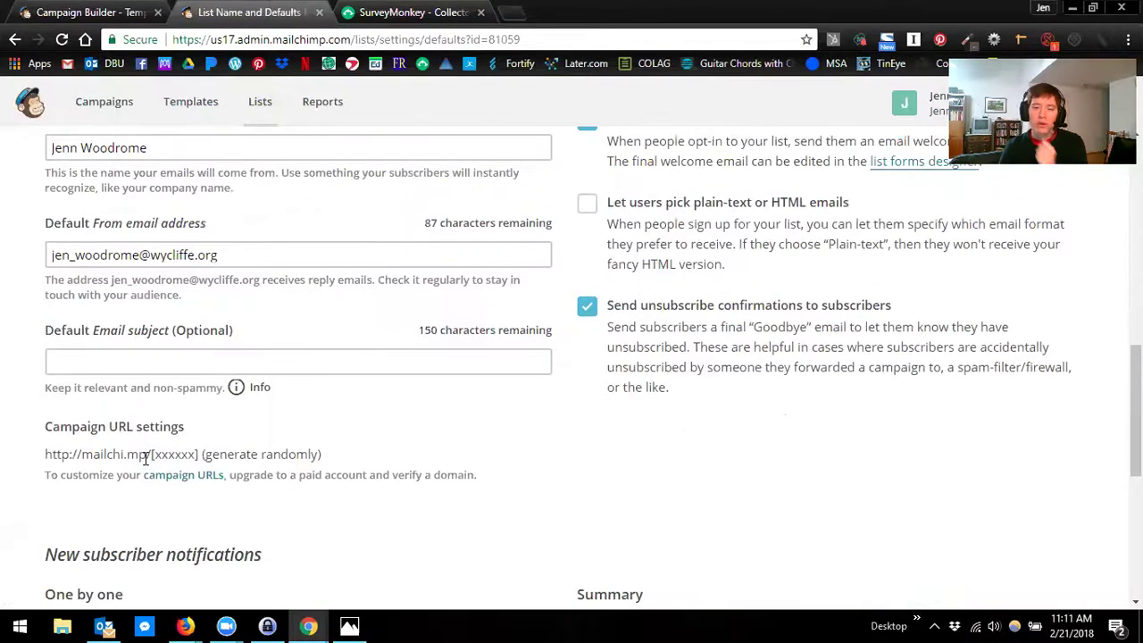
scroll(148, 455, up, 1)
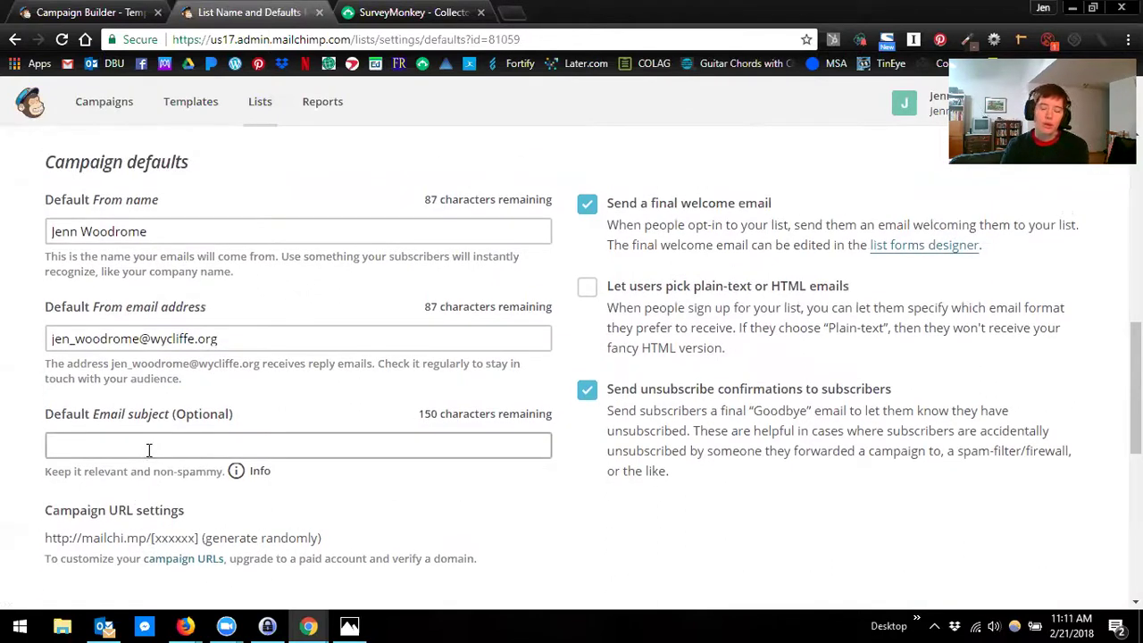
scroll(149, 449, down, 5)
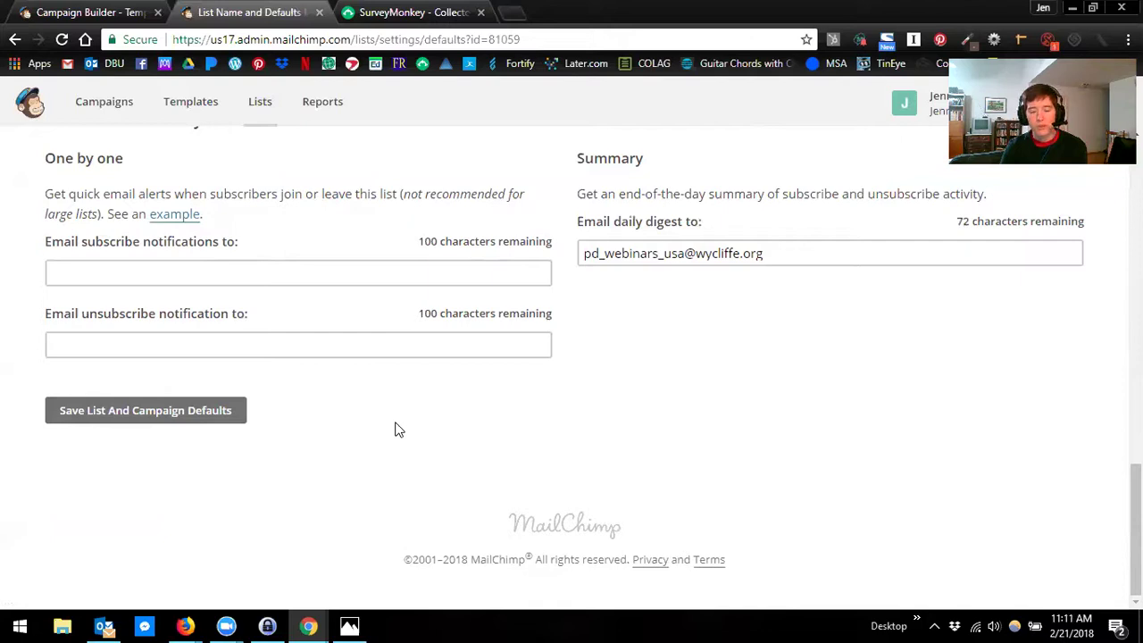
scroll(399, 430, up, 4)
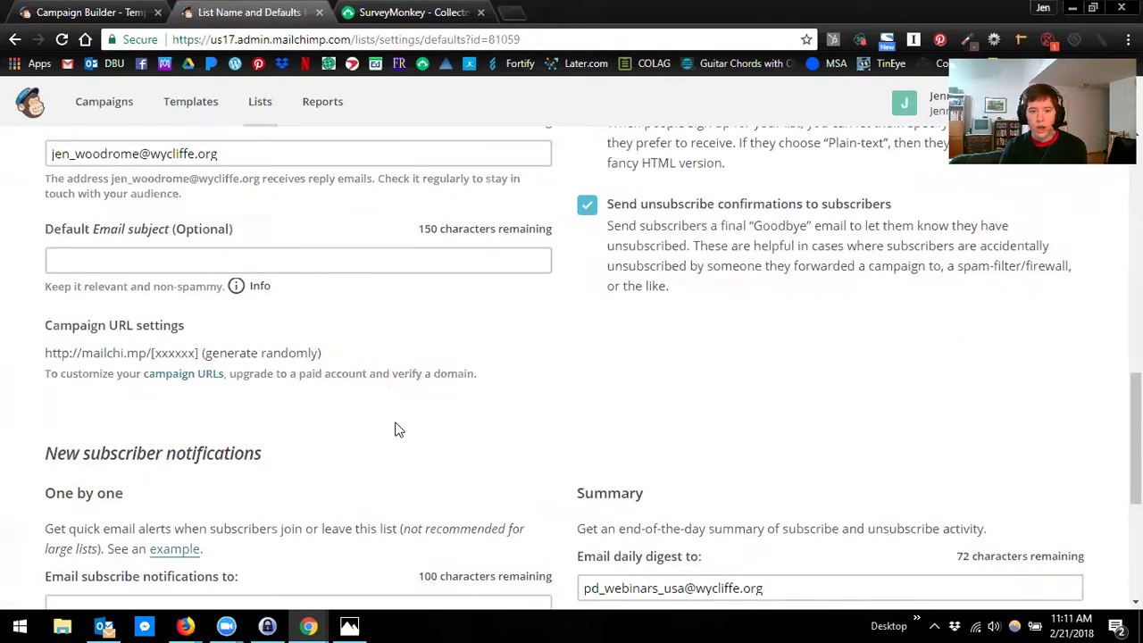
scroll(399, 430, up, 1)
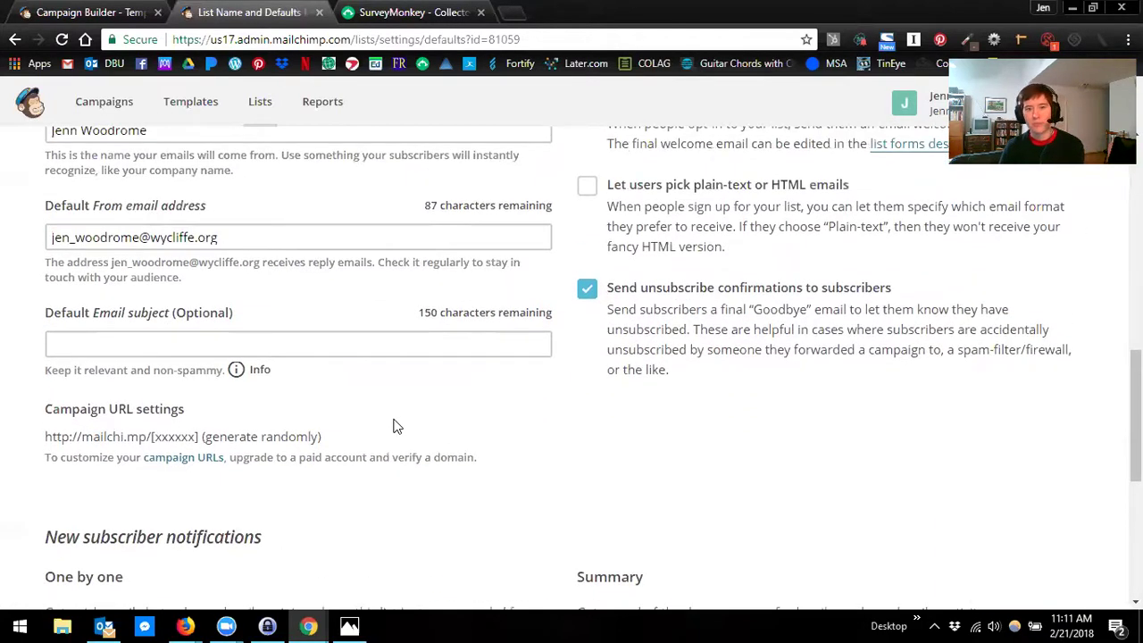
scroll(399, 430, down, 1)
scroll(399, 430, up, 6)
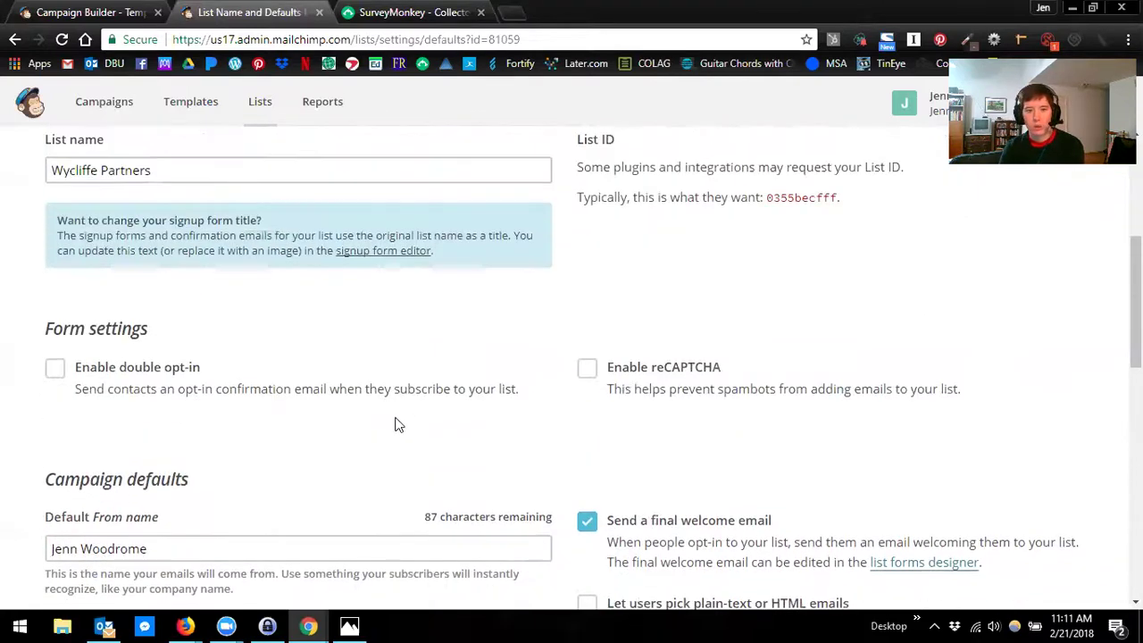
scroll(397, 421, up, 4)
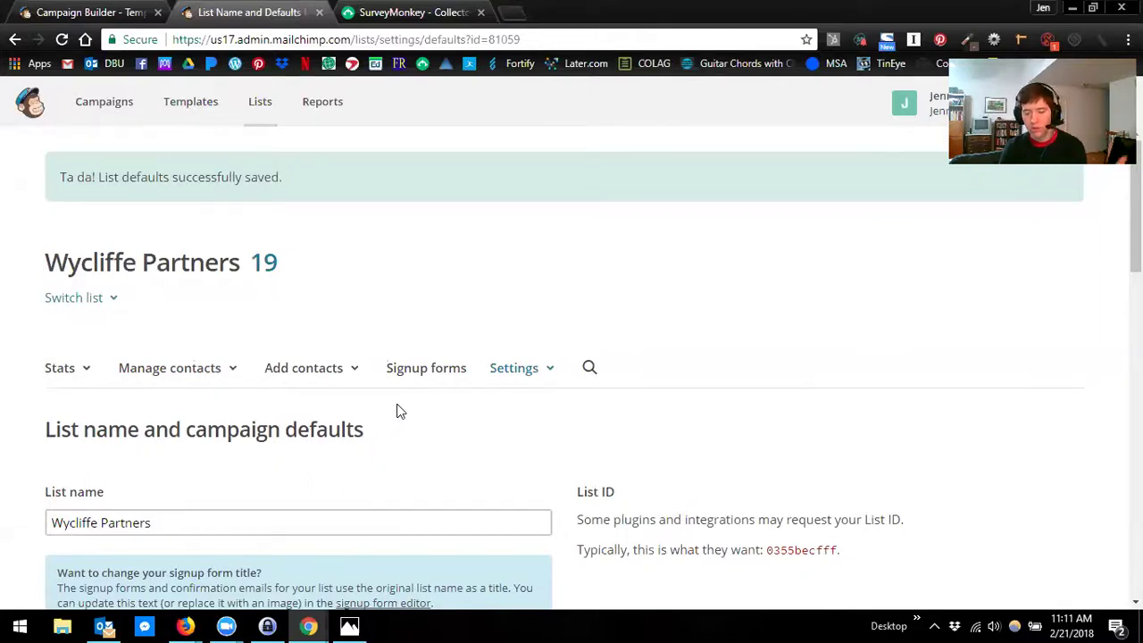
scroll(457, 489, down, 14)
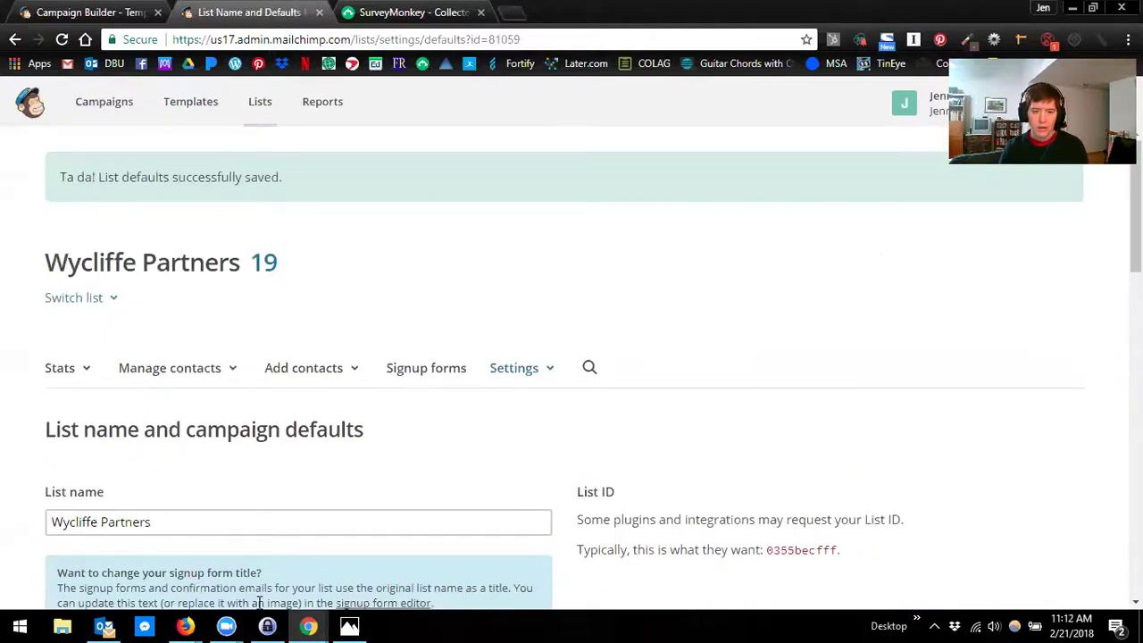
Open the signup forms of the Wycliffe Partners list and look through the available form types.
click(268, 119)
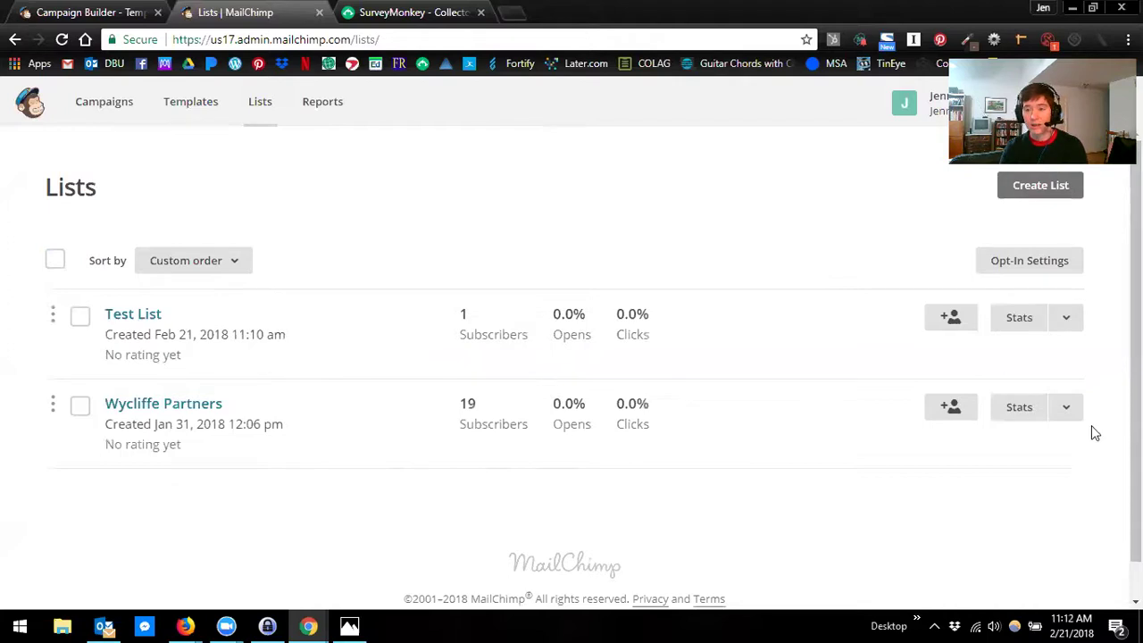
click(1067, 408)
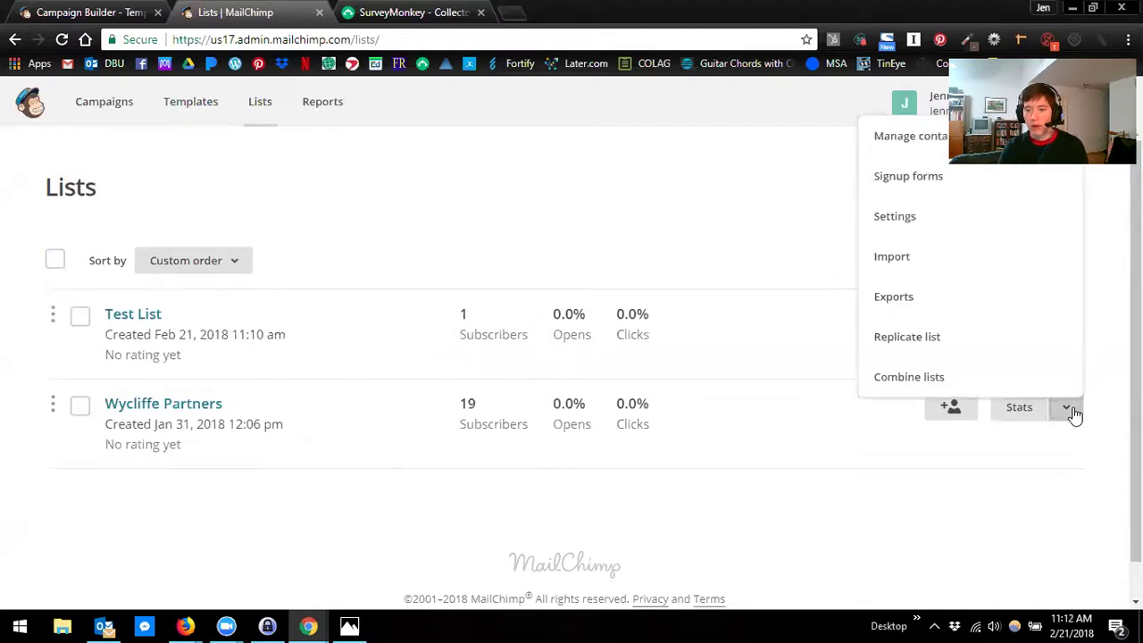
click(911, 176)
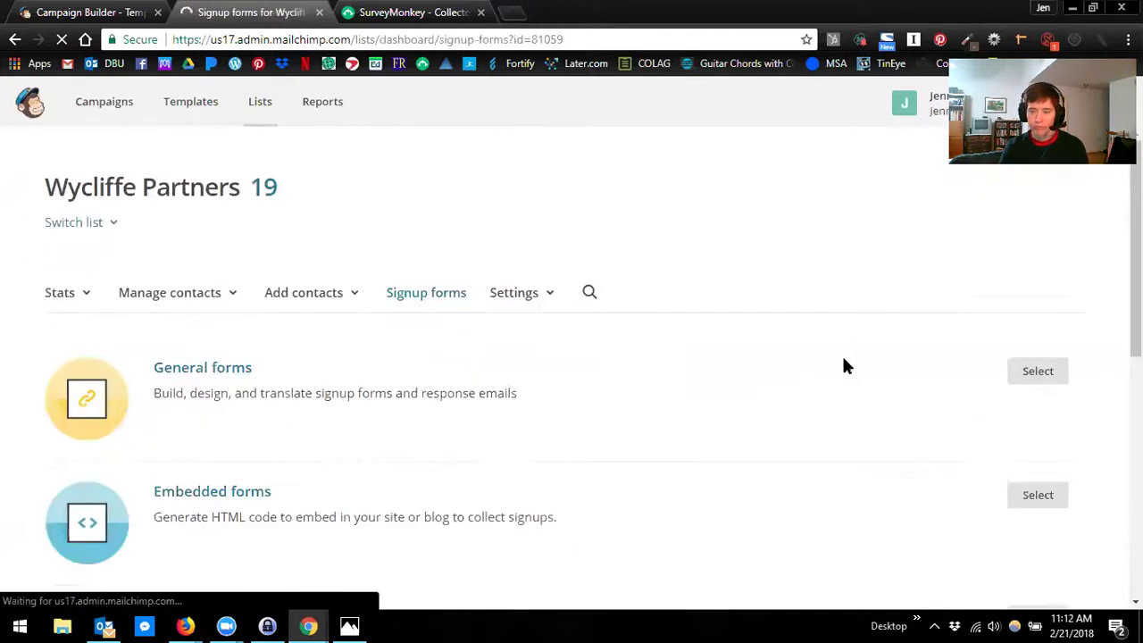
scroll(843, 359, down, 3)
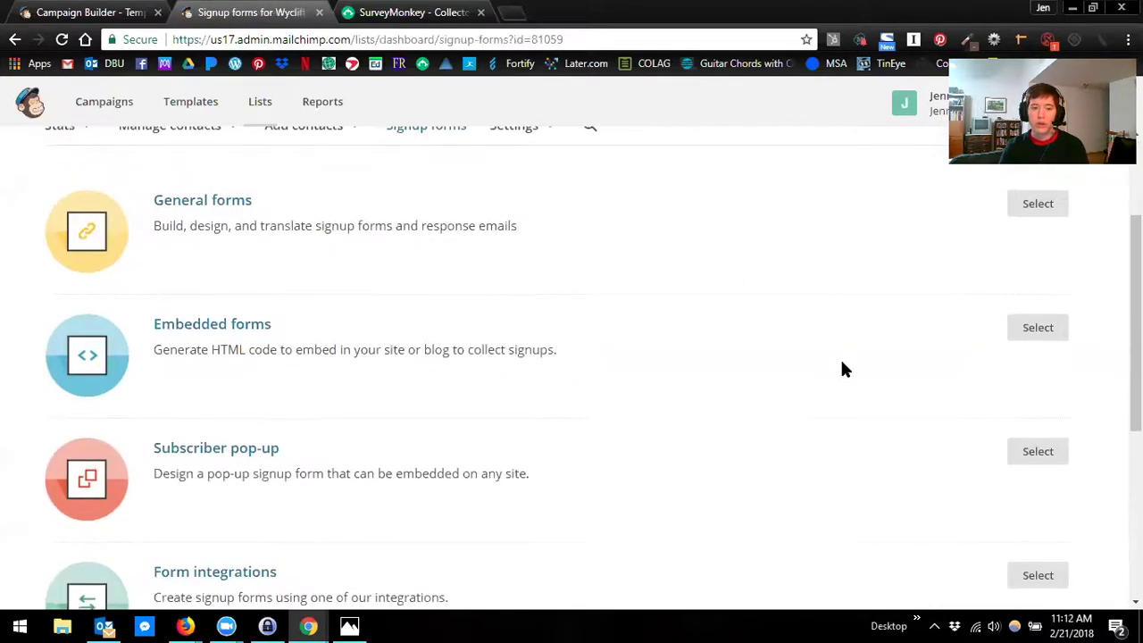
scroll(842, 368, up, 1)
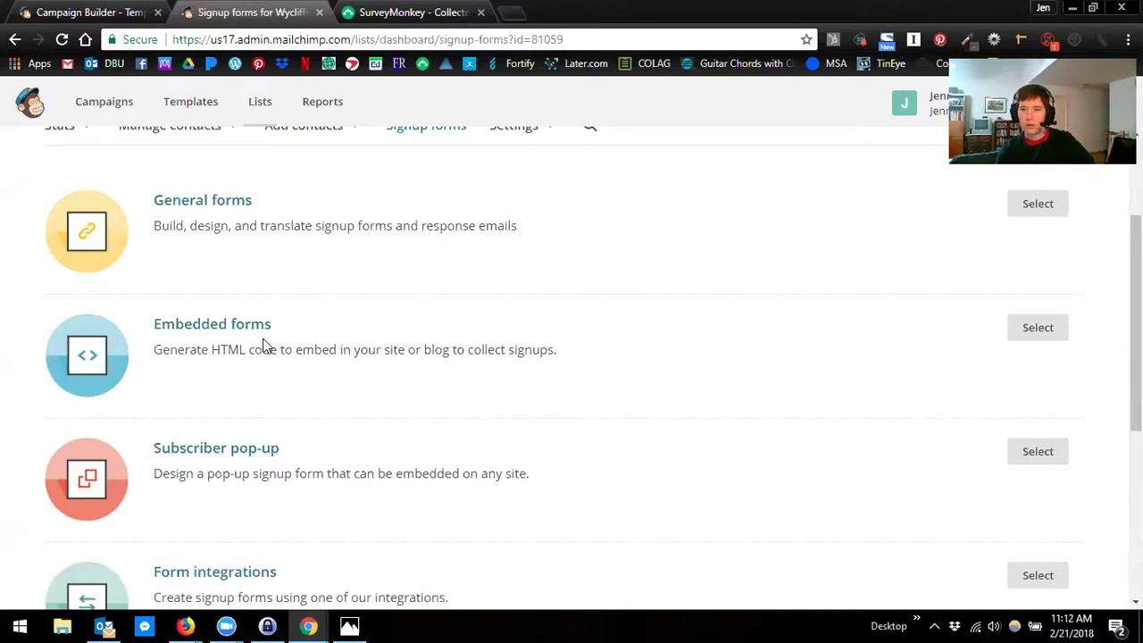
scroll(428, 353, down, 1)
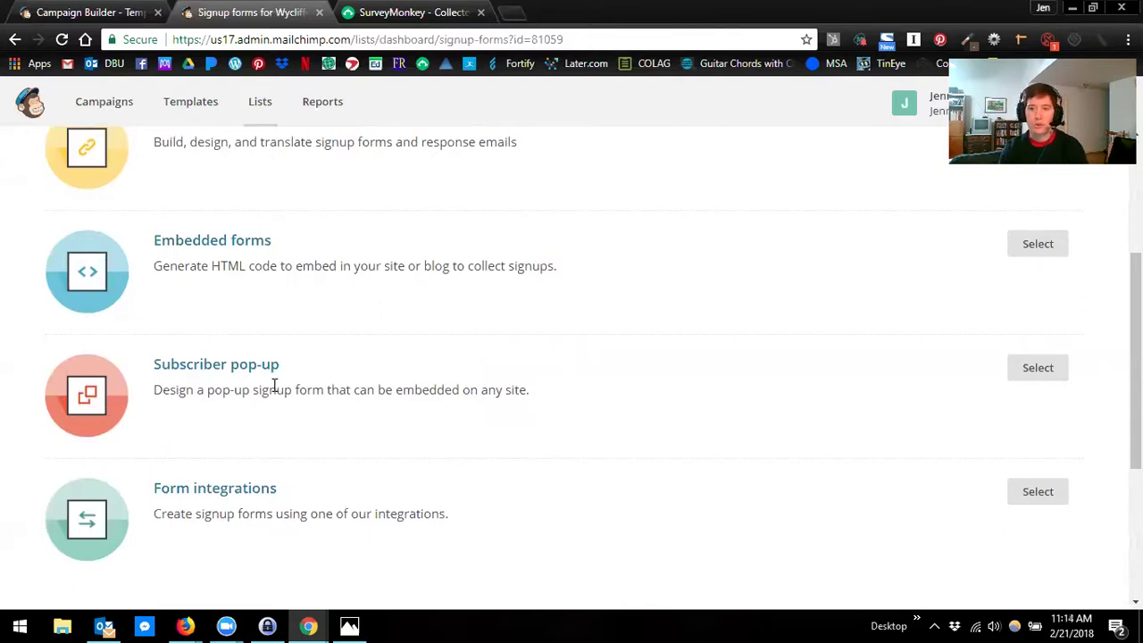
scroll(275, 385, down, 1)
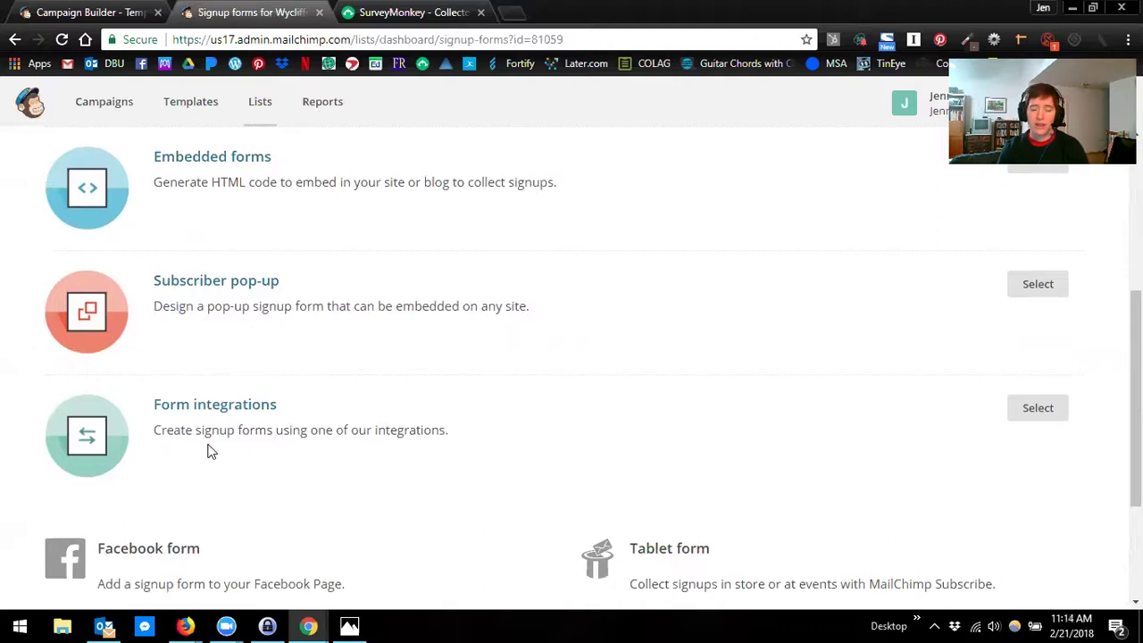
scroll(219, 473, down, 1)
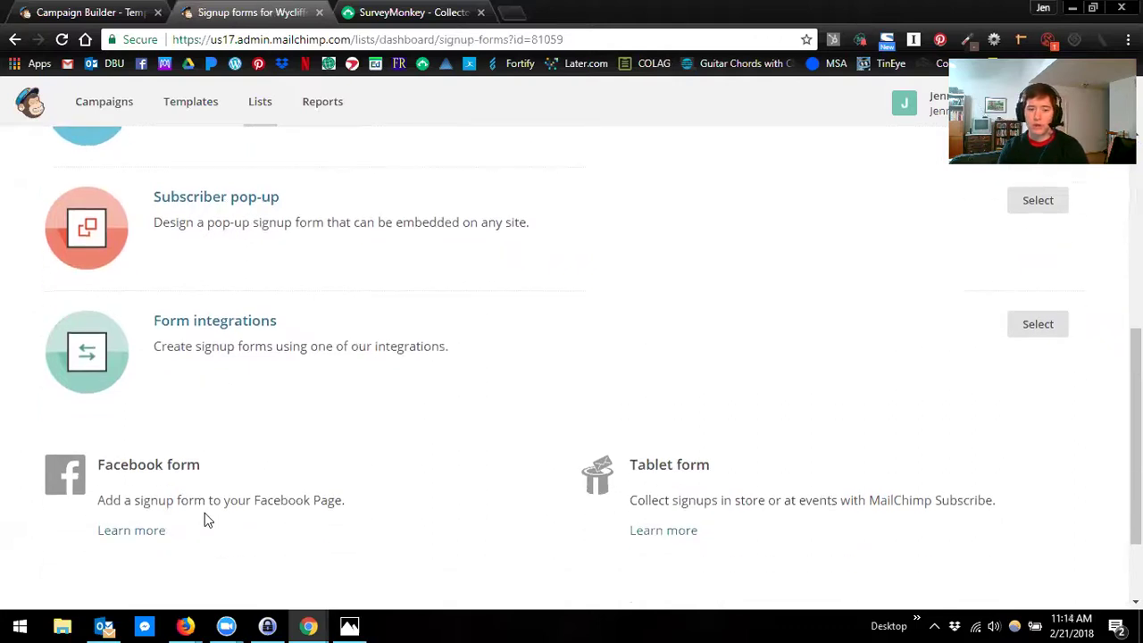
View the Form integrations offered for the list, such as Wufoo and Squarespace, and return to the signup forms overview.
click(1061, 332)
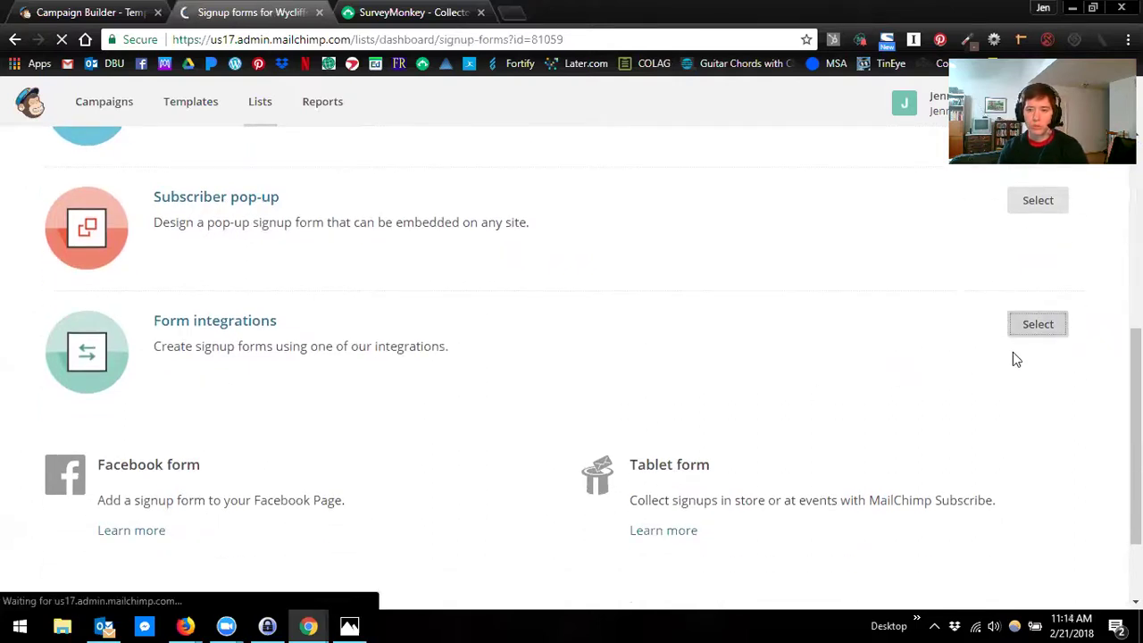
scroll(350, 400, down, 1)
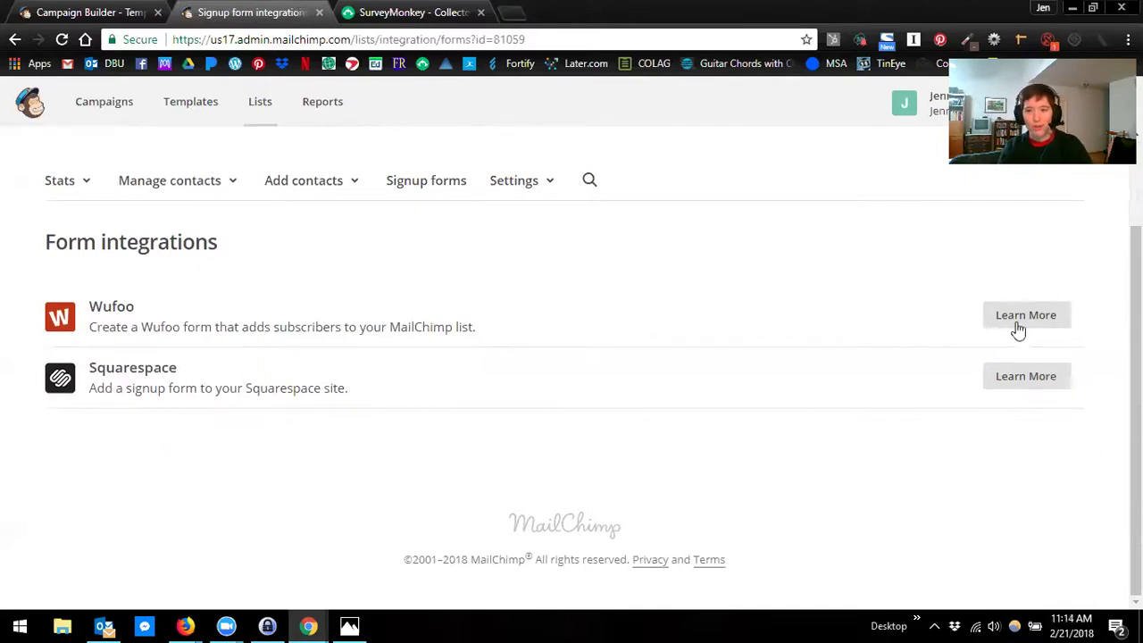
click(15, 41)
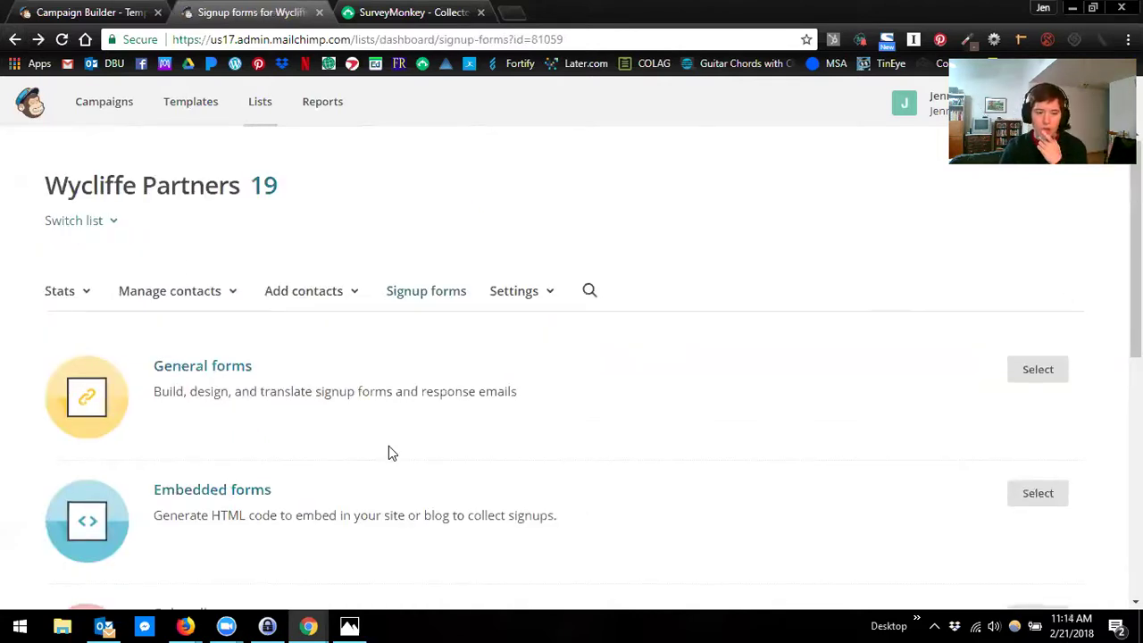
Open the General forms designer for the Wycliffe Partners list and view the signup form's URL and build area.
scroll(389, 454, down, 6)
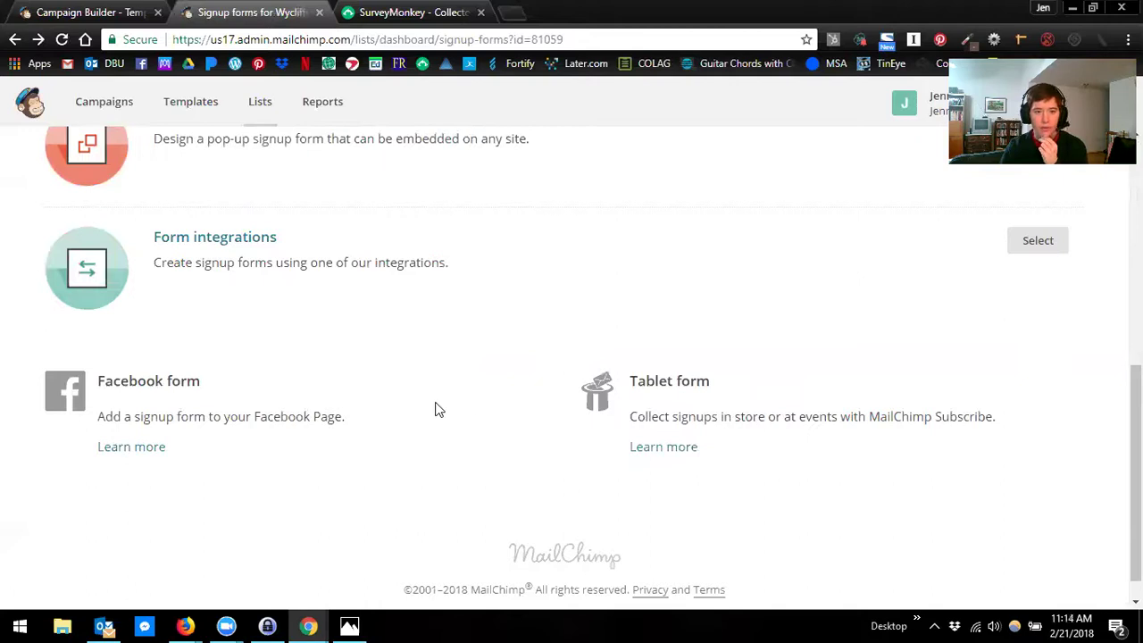
scroll(435, 411, up, 6)
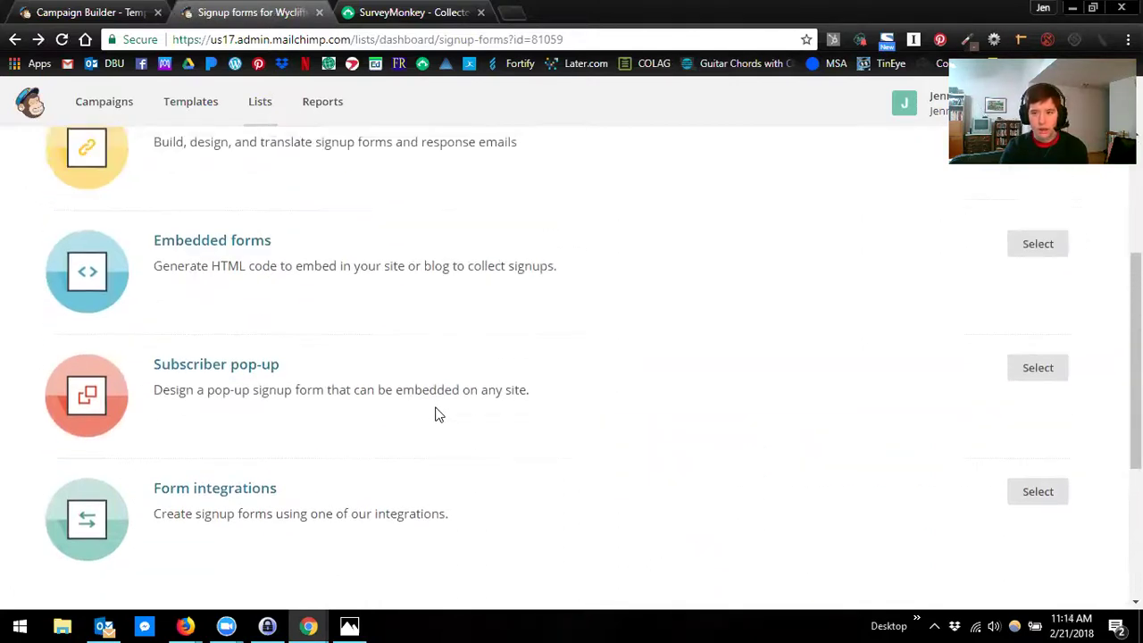
scroll(730, 393, down, 1)
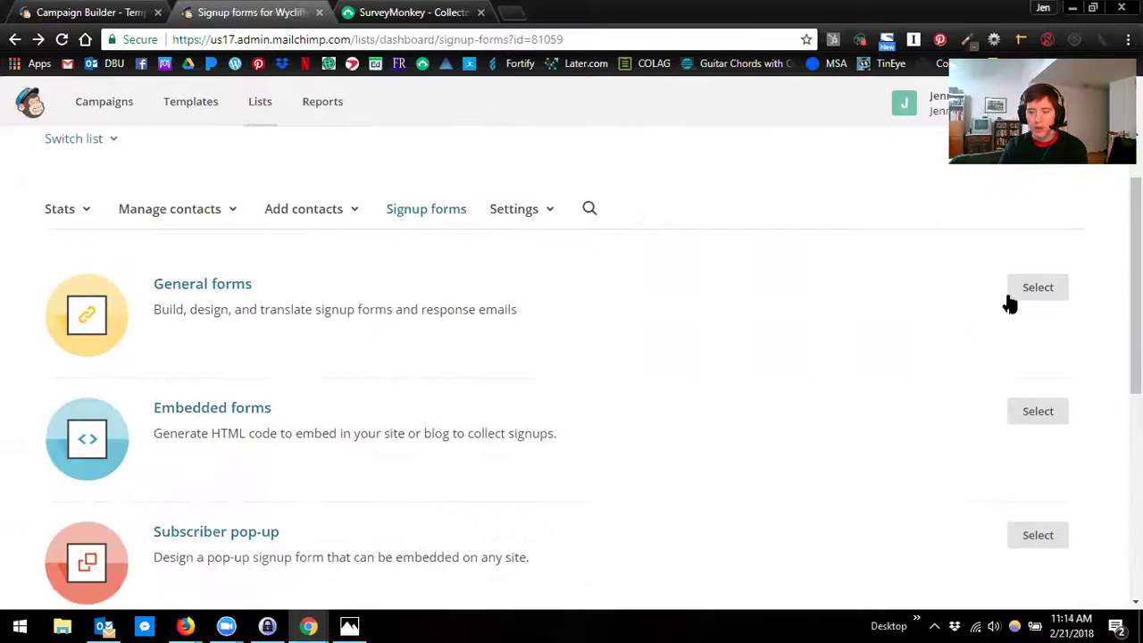
click(1041, 298)
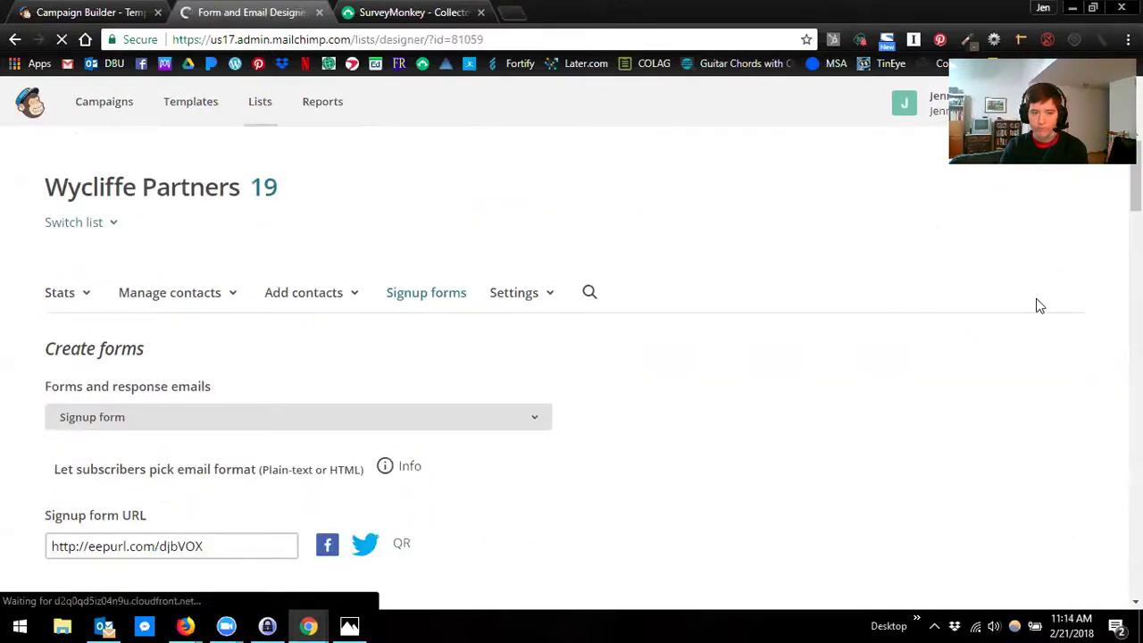
scroll(831, 388, down, 2)
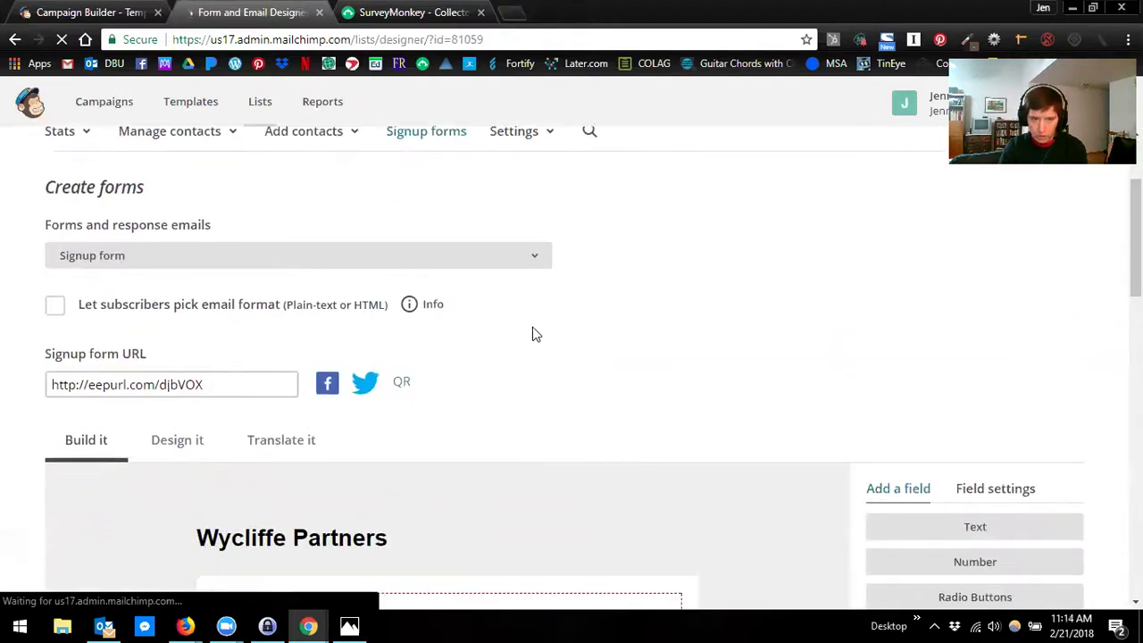
scroll(669, 269, down, 1)
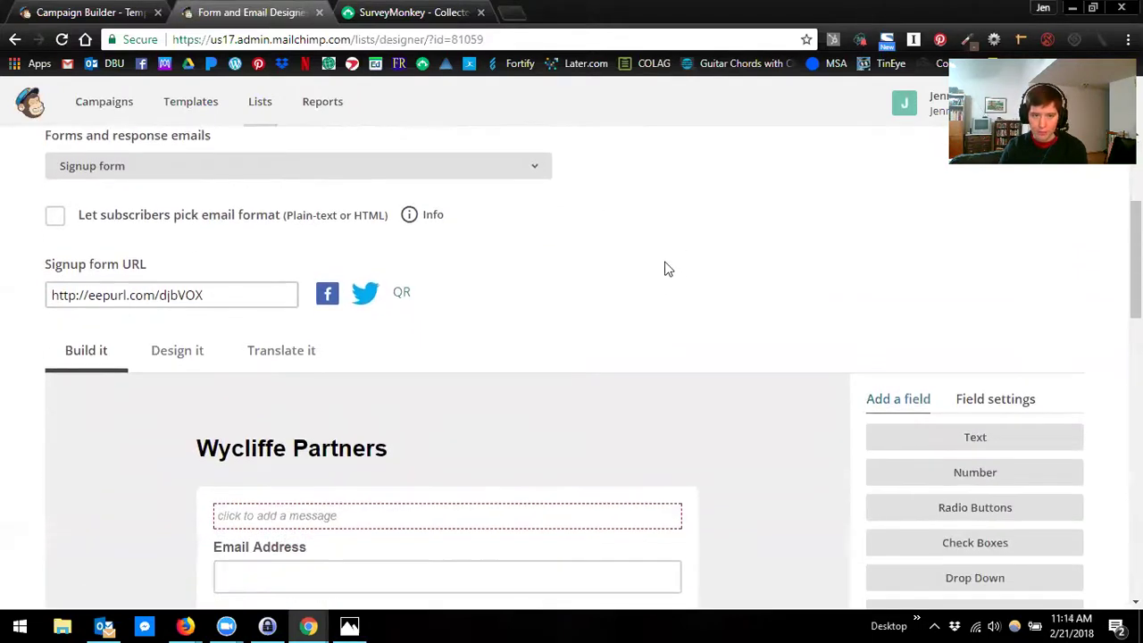
Look through the available forms and response emails for the list and open the Final welcome email.
click(541, 168)
scroll(494, 259, down, 1)
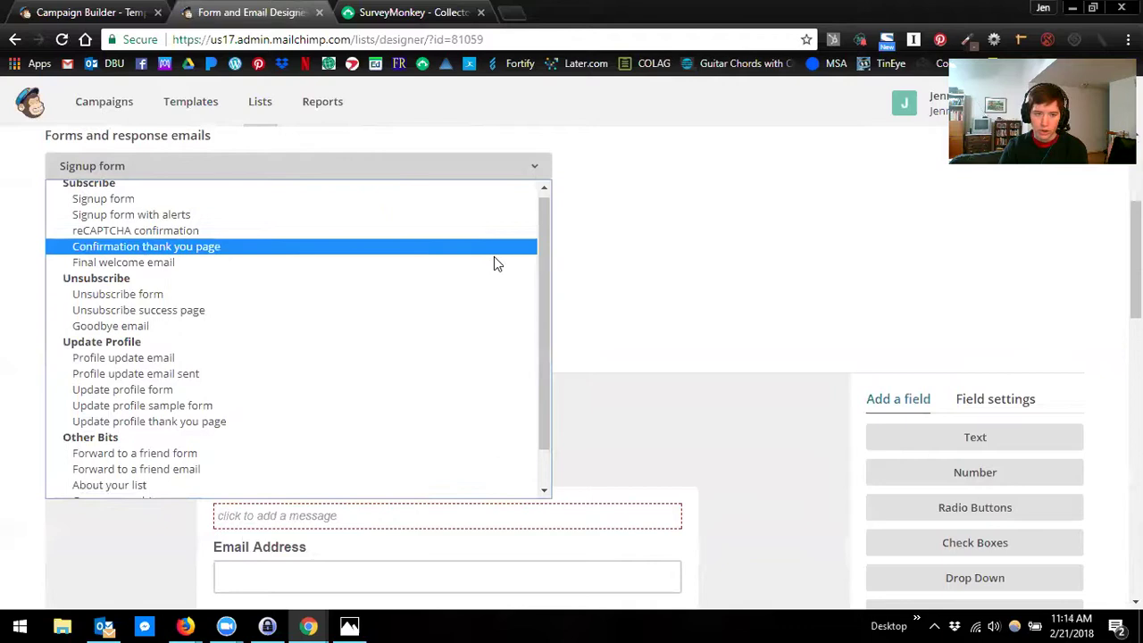
scroll(494, 259, up, 1)
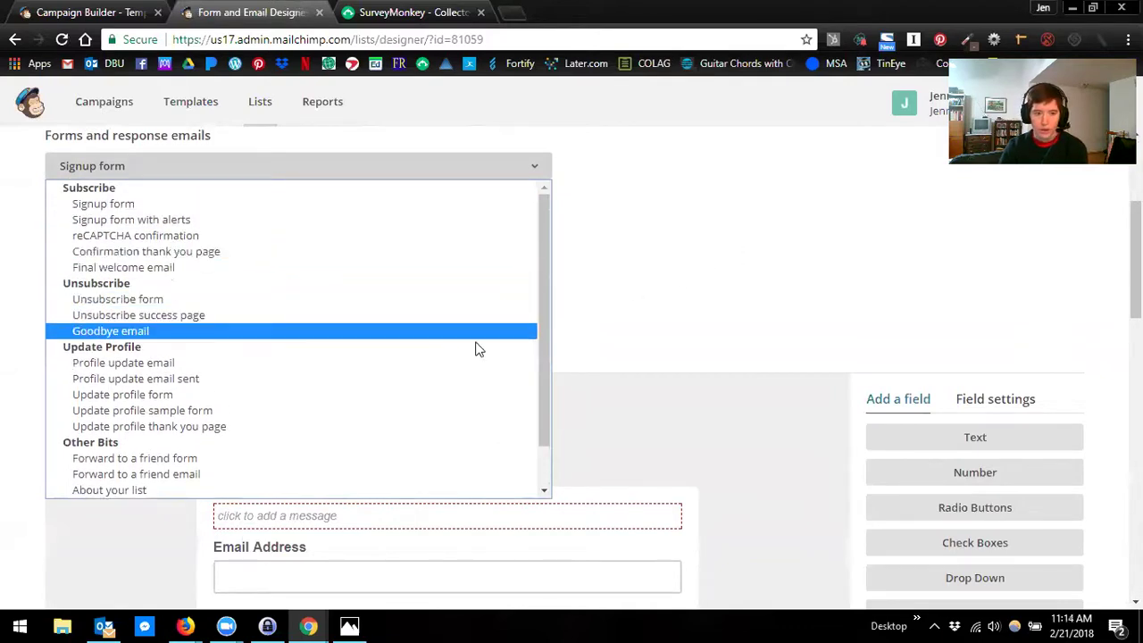
scroll(476, 357, down, 1)
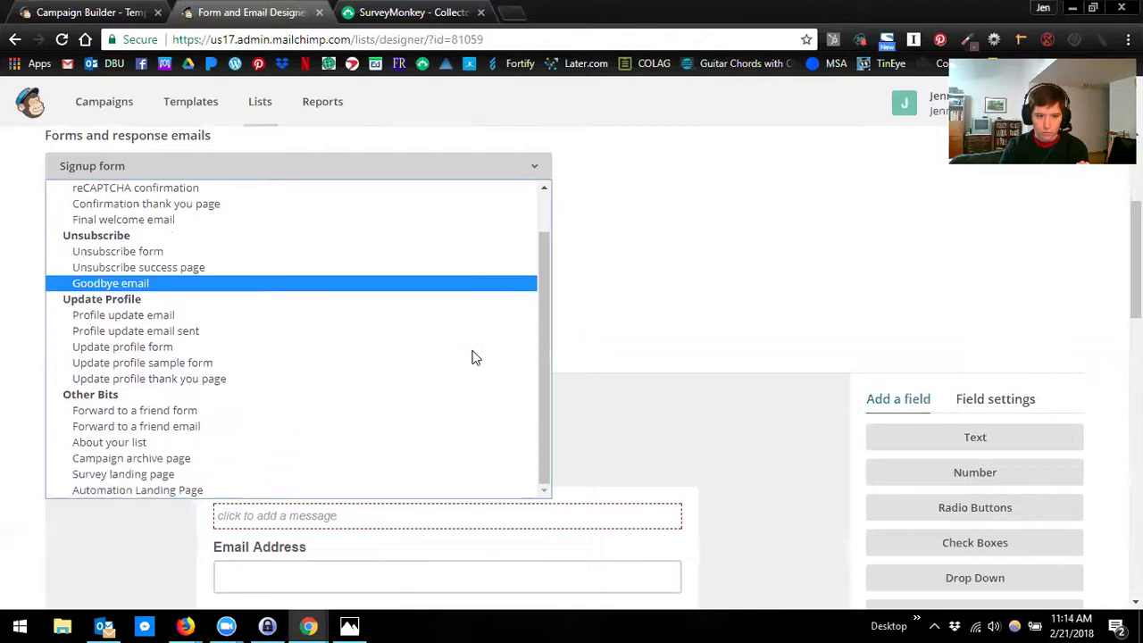
scroll(473, 357, up, 1)
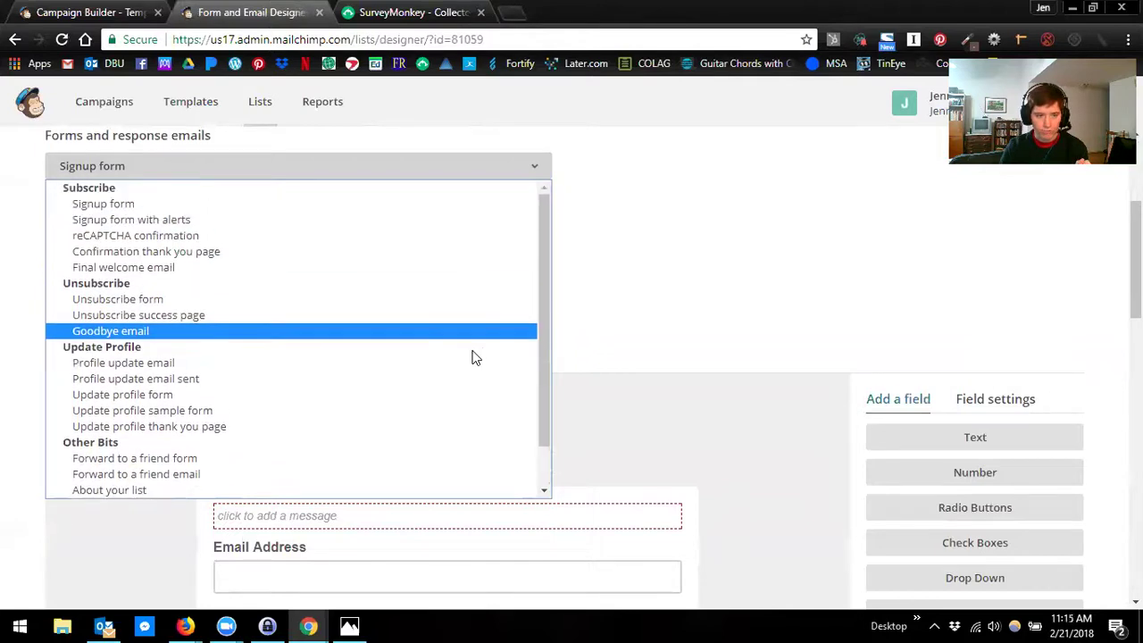
click(138, 268)
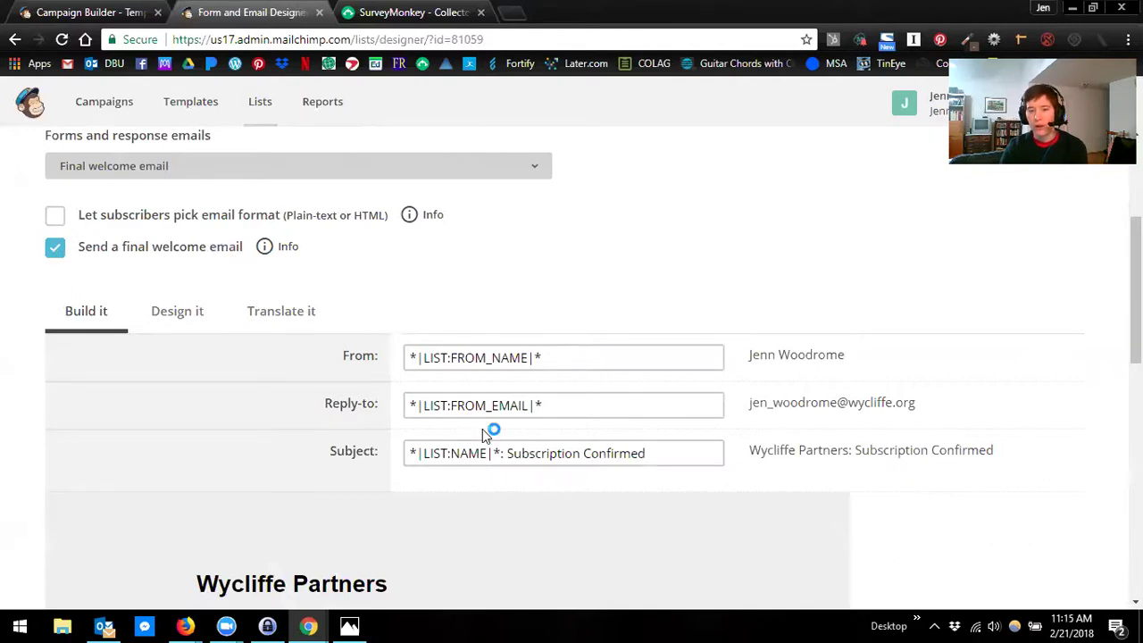
Examine the merge tags in the final welcome email's From, Reply-to and Subject fields, and review the email's body.
scroll(571, 241, down, 1)
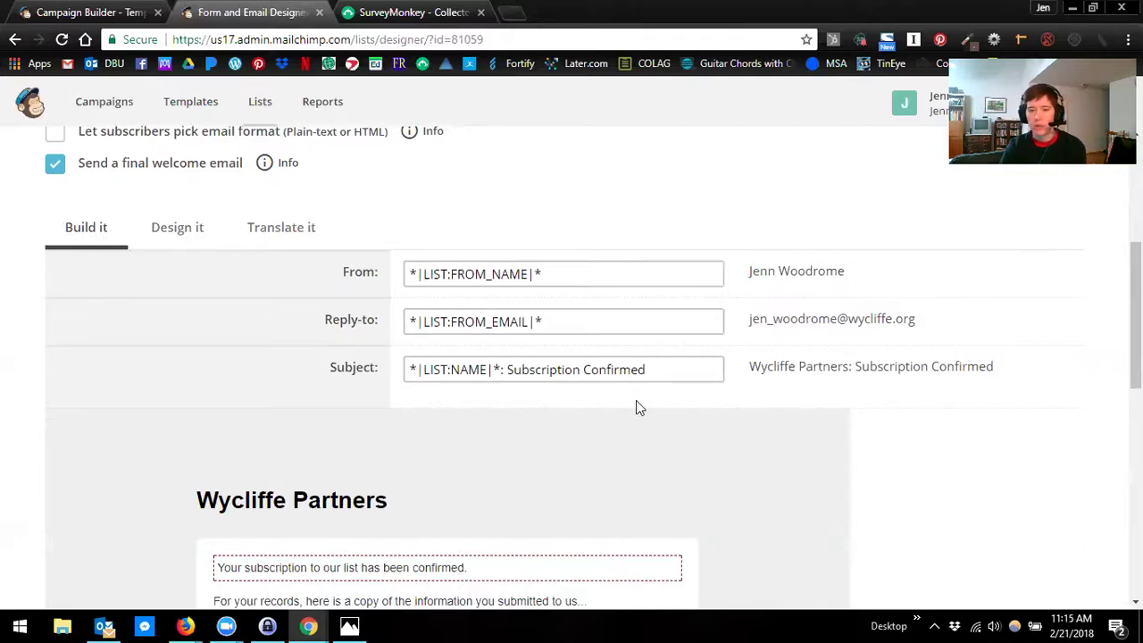
scroll(636, 400, down, 1)
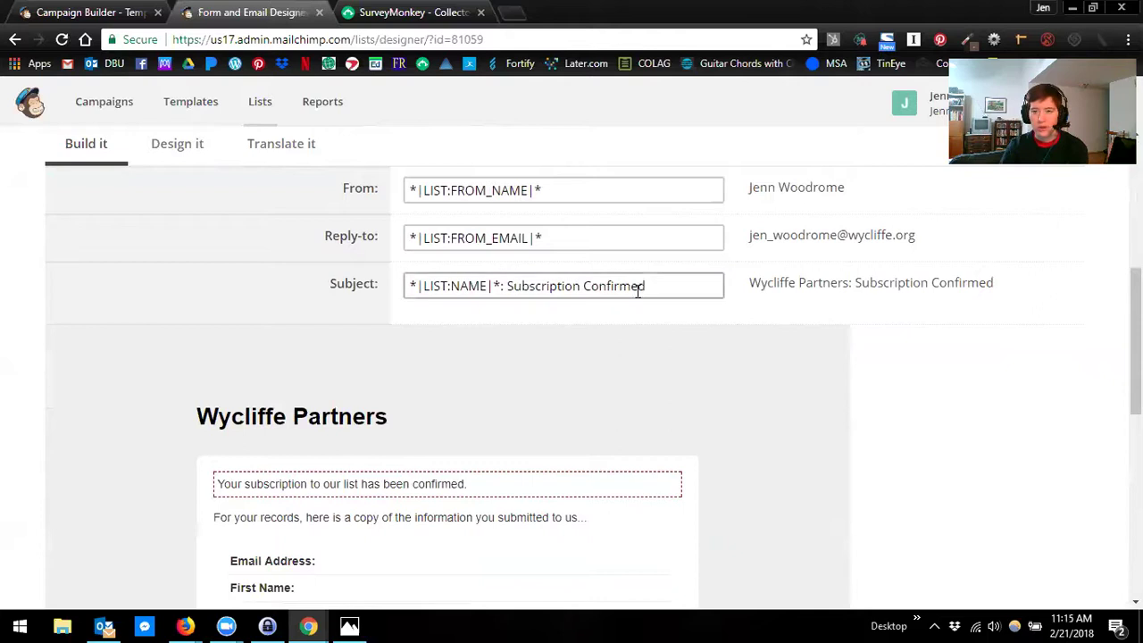
drag(661, 286, 506, 288)
click(1100, 374)
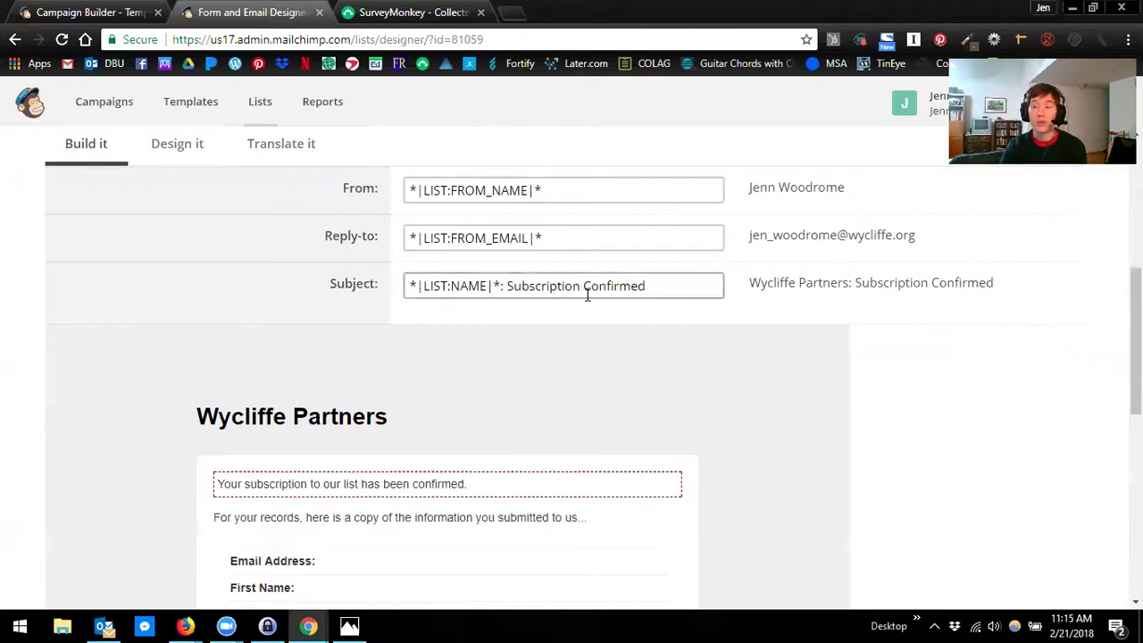
click(633, 284)
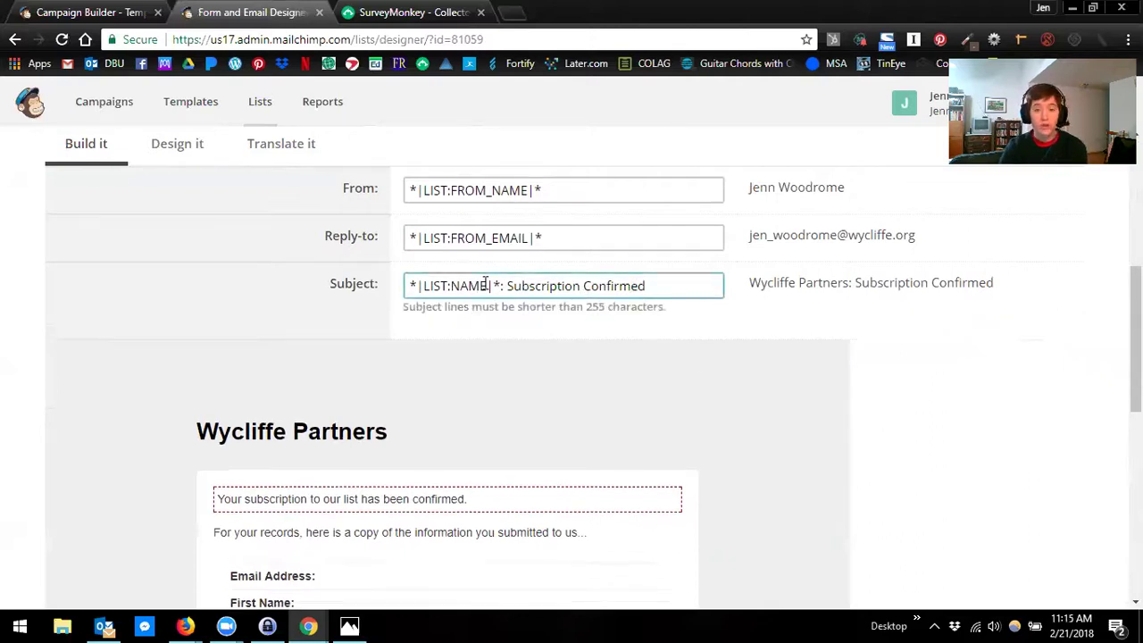
drag(502, 284, 401, 308)
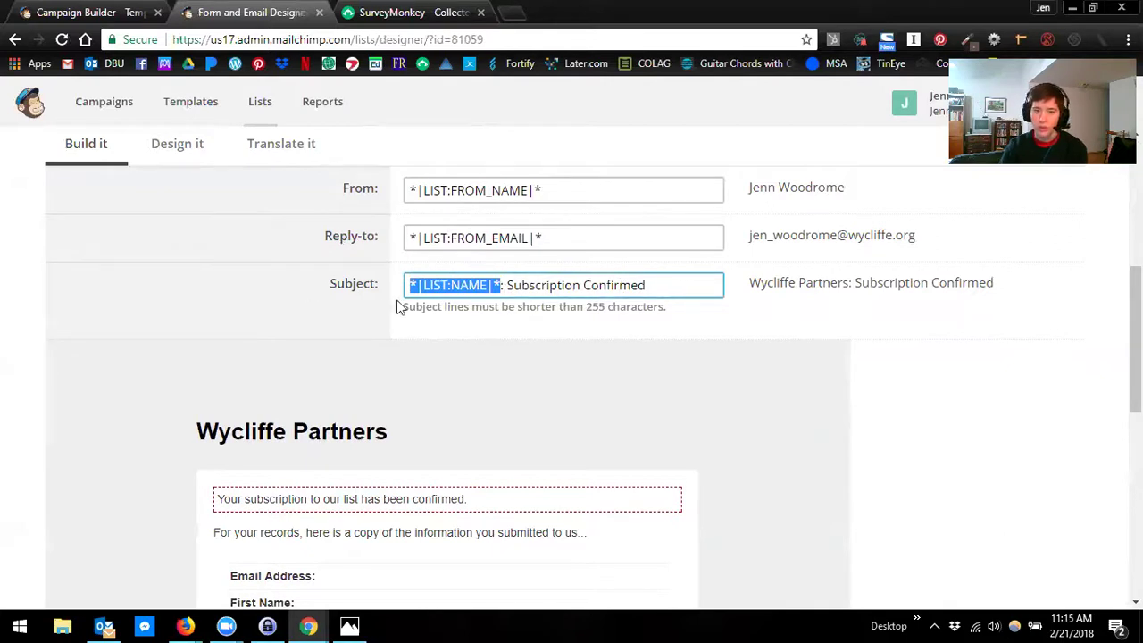
click(438, 286)
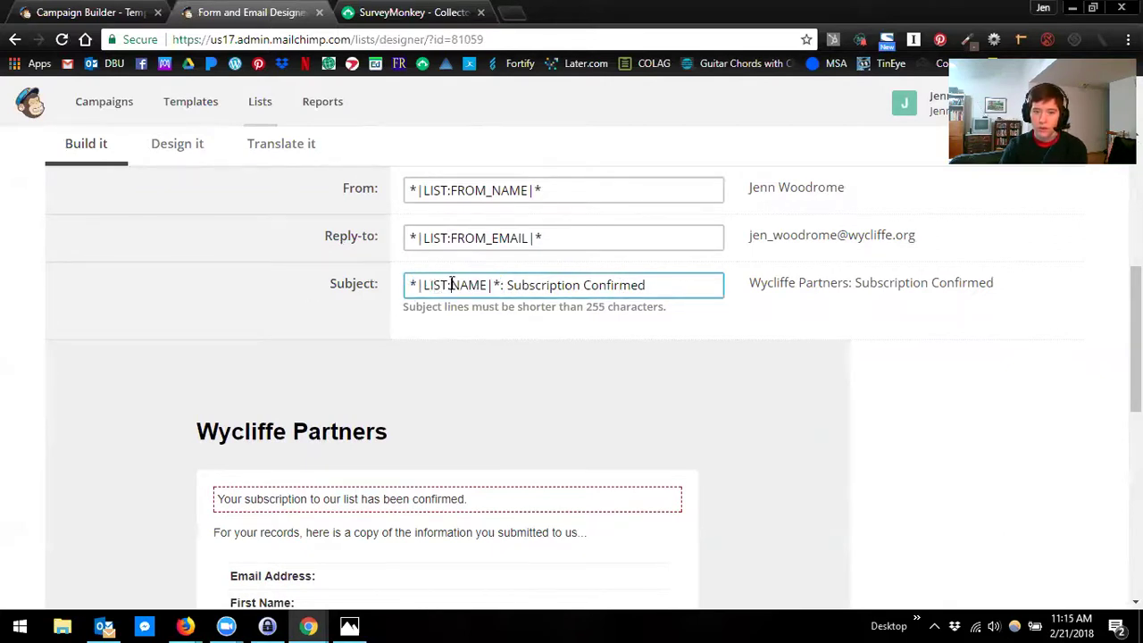
click(485, 236)
click(485, 191)
click(913, 416)
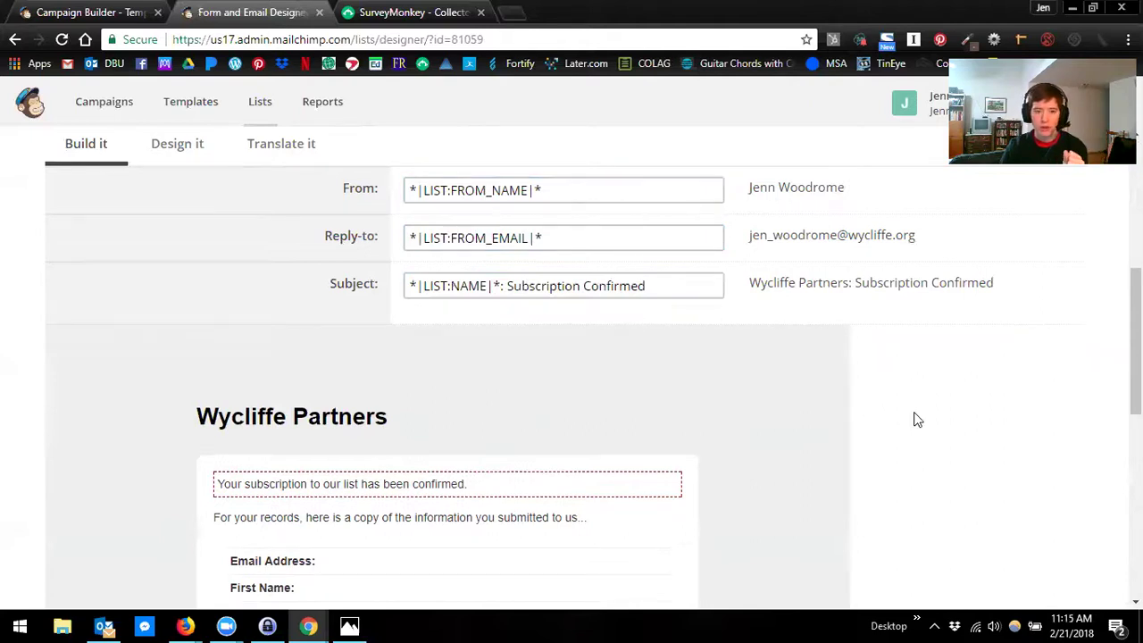
scroll(917, 420, down, 4)
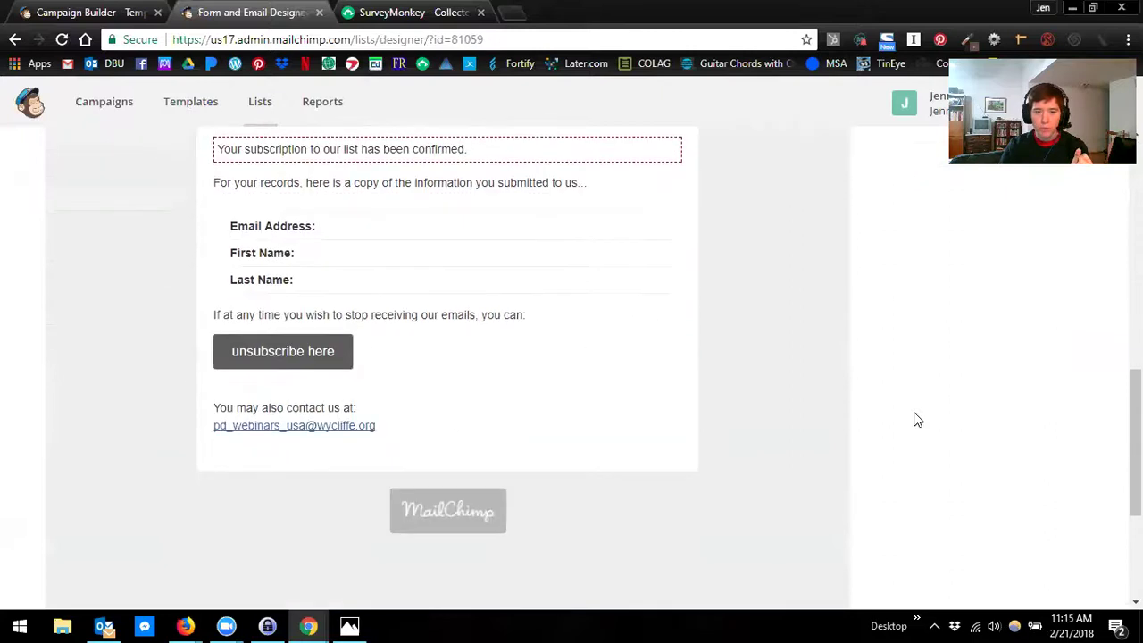
scroll(917, 420, up, 1)
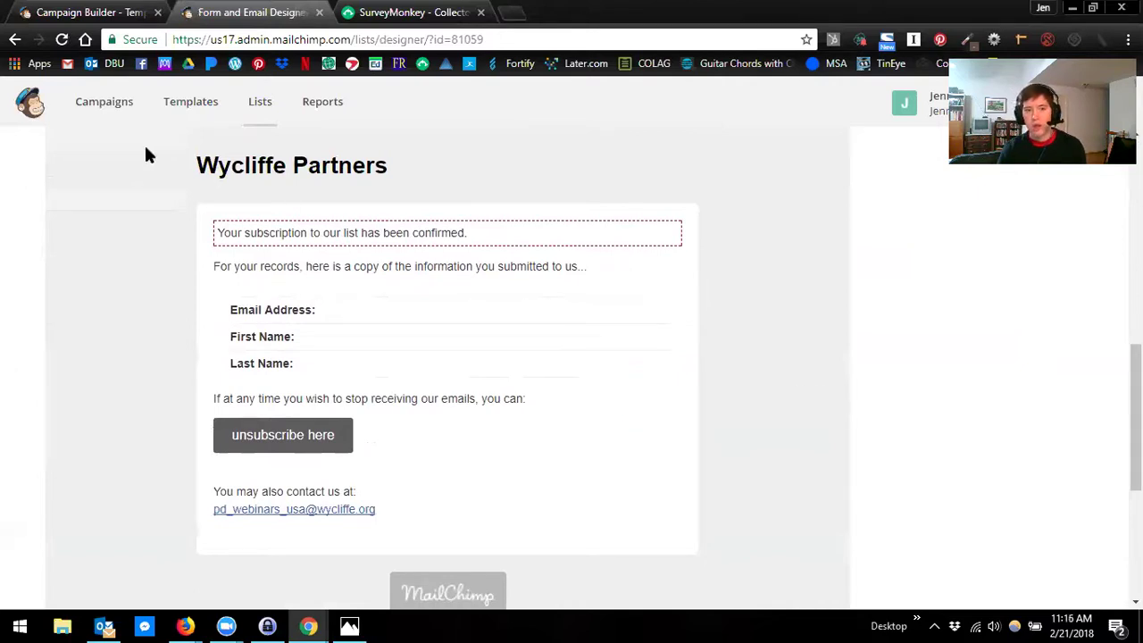
Set the font of the welcome email's subscription confirmation message to Georgia and save the content.
mouse_move(322, 165)
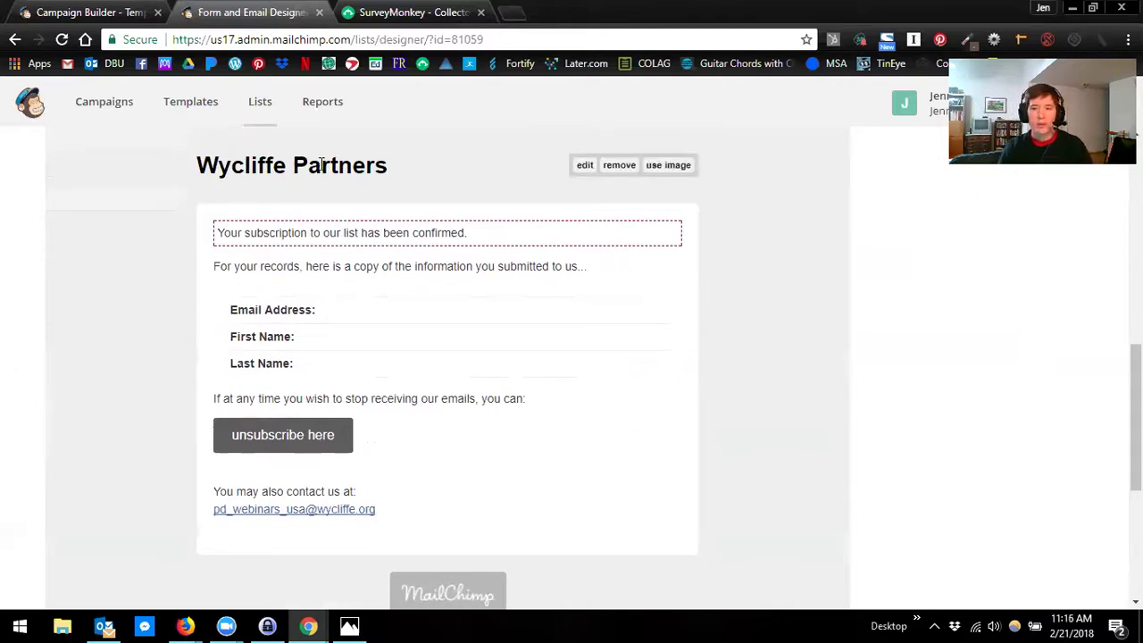
mouse_move(321, 242)
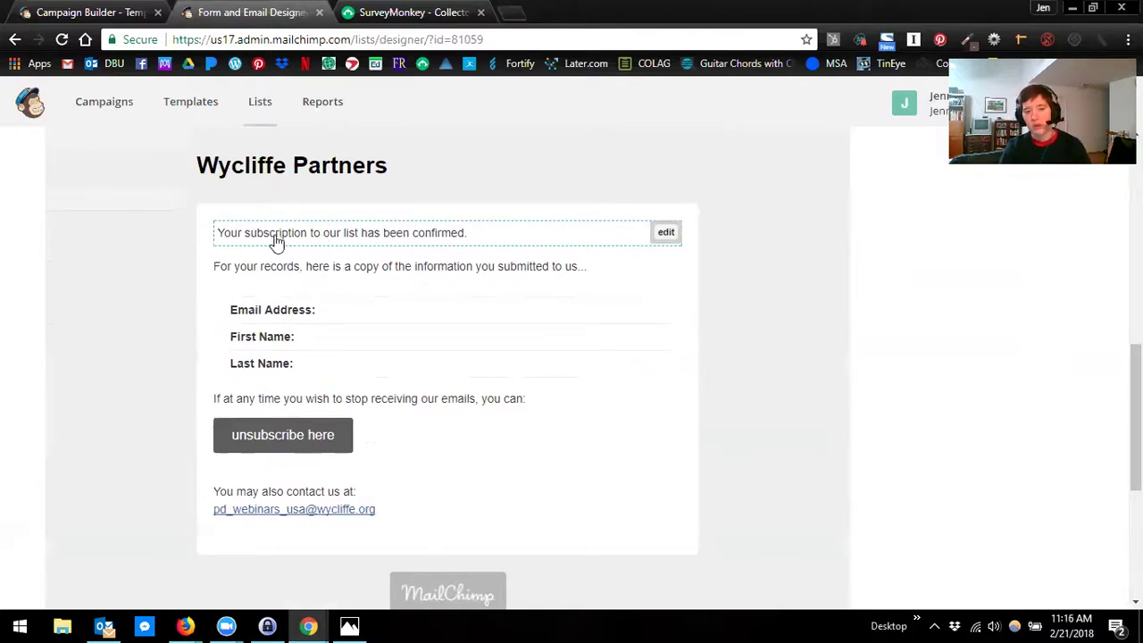
mouse_move(403, 253)
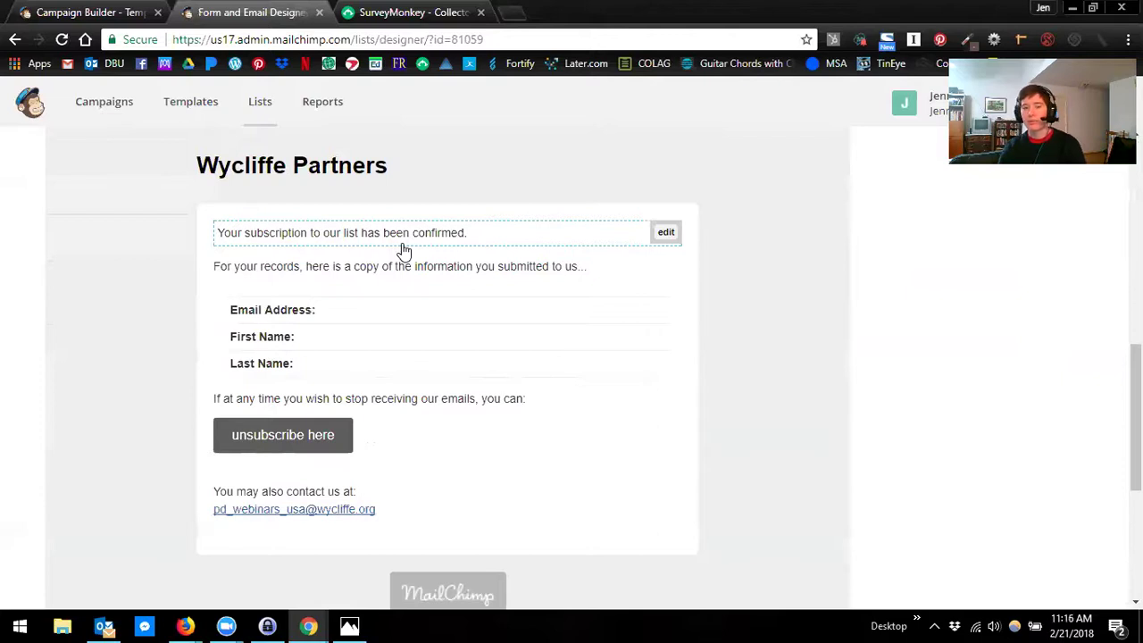
click(332, 252)
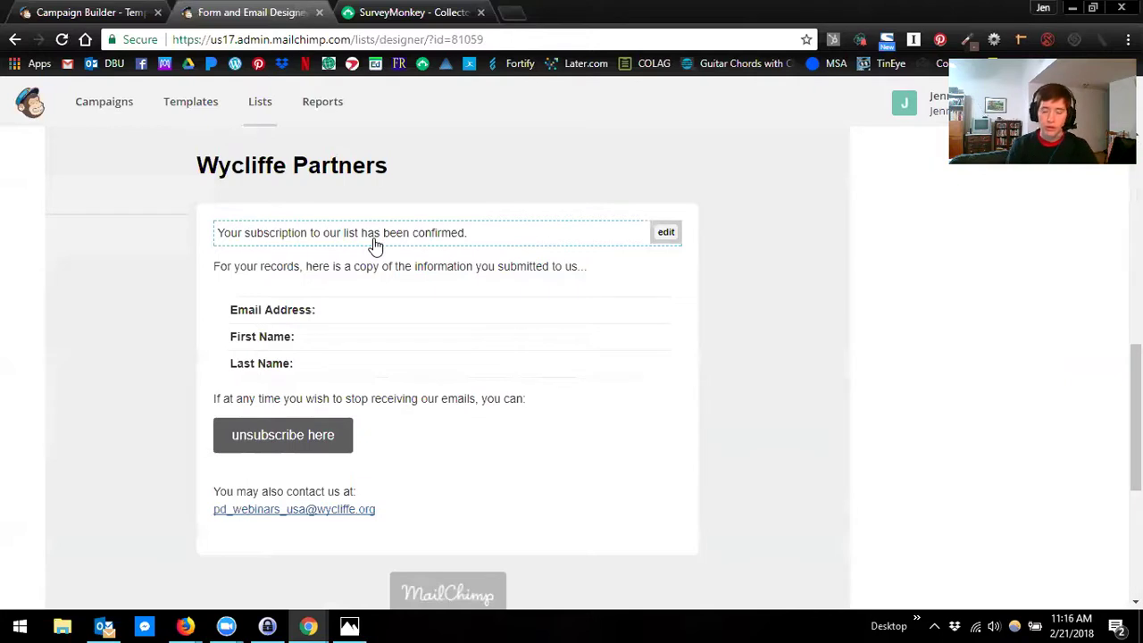
click(489, 245)
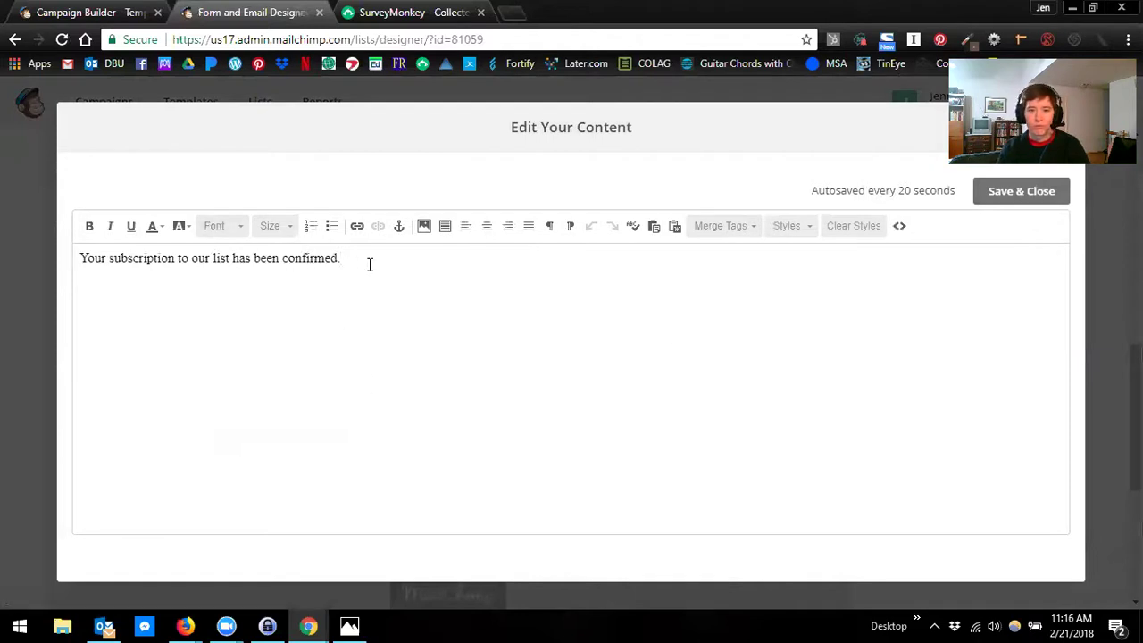
drag(369, 263, 36, 254)
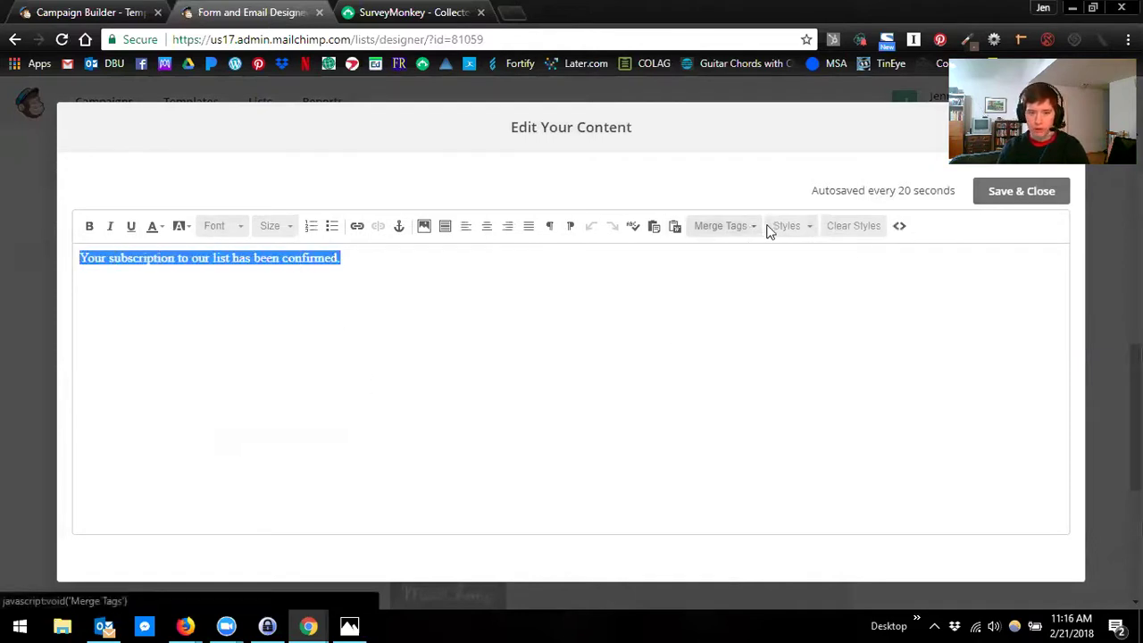
click(229, 232)
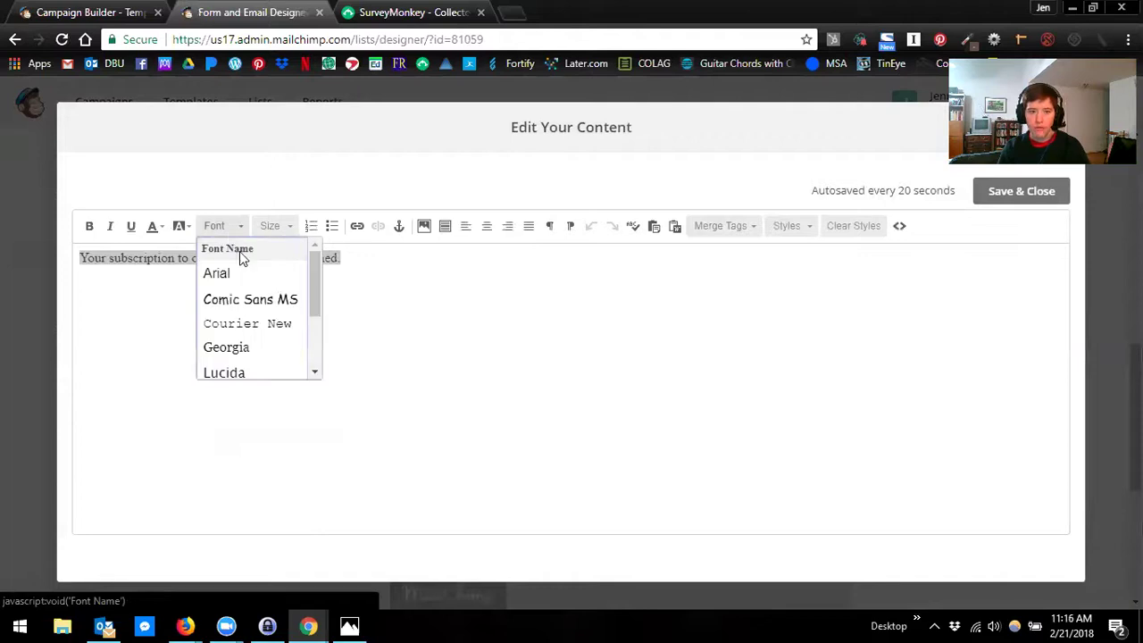
scroll(264, 308, down, 1)
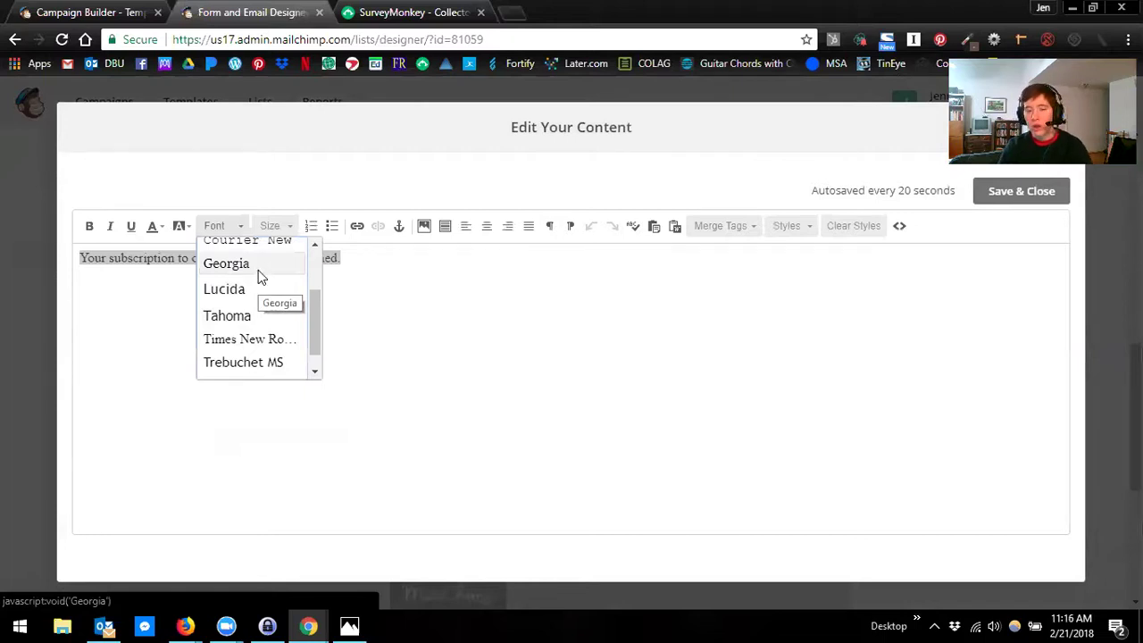
click(259, 277)
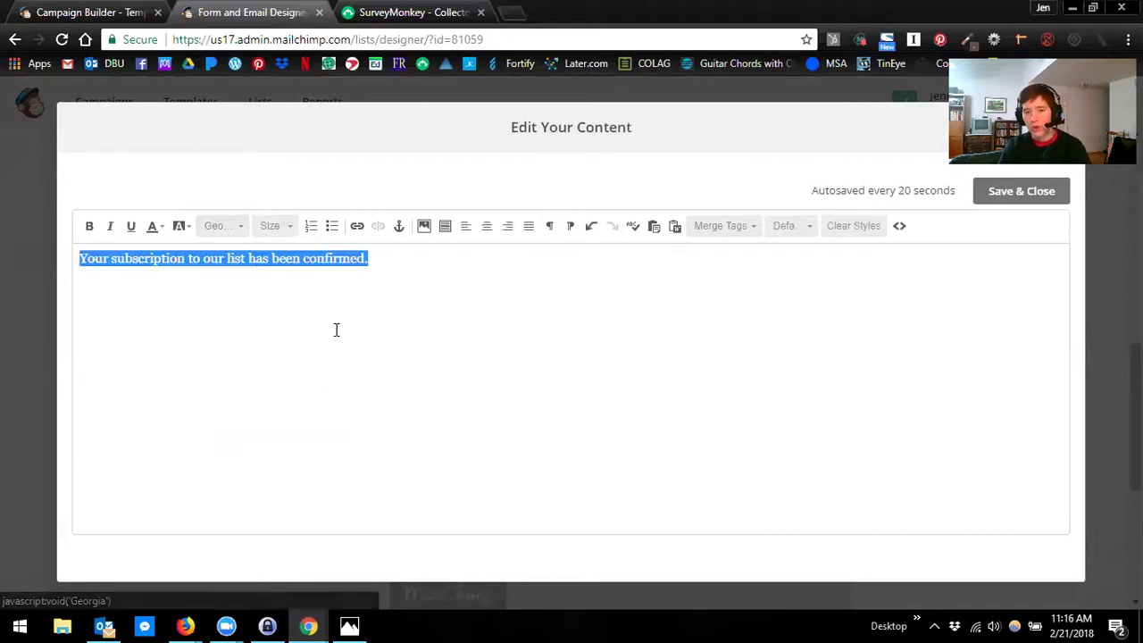
click(446, 199)
click(1024, 190)
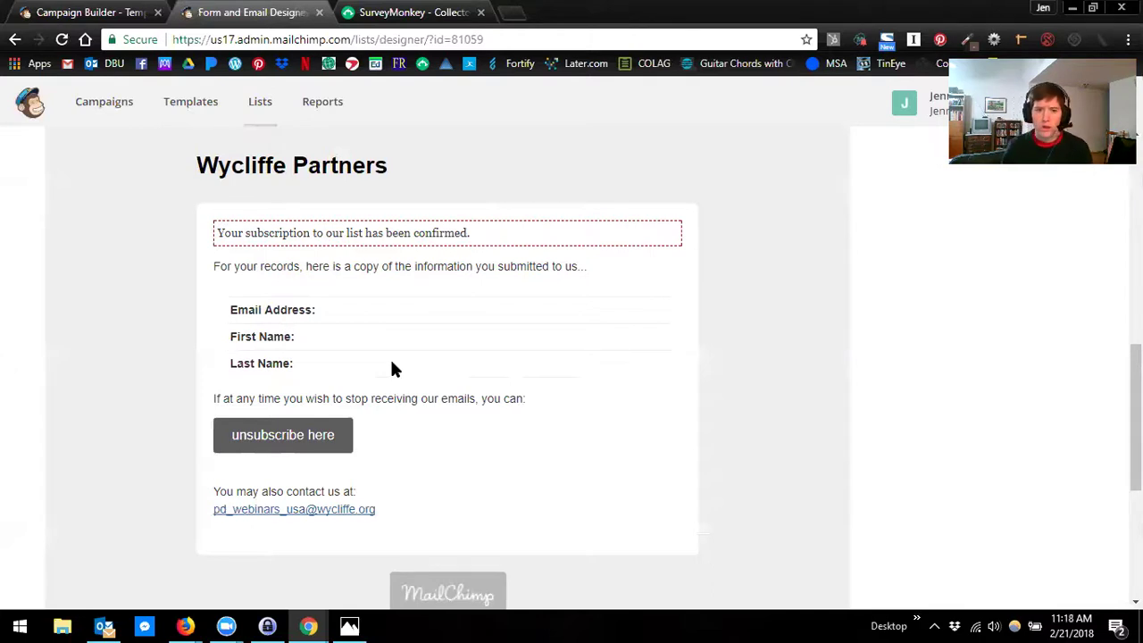
Open the design settings of the final welcome email and review the page background options alongside the email preview.
scroll(316, 255, up, 3)
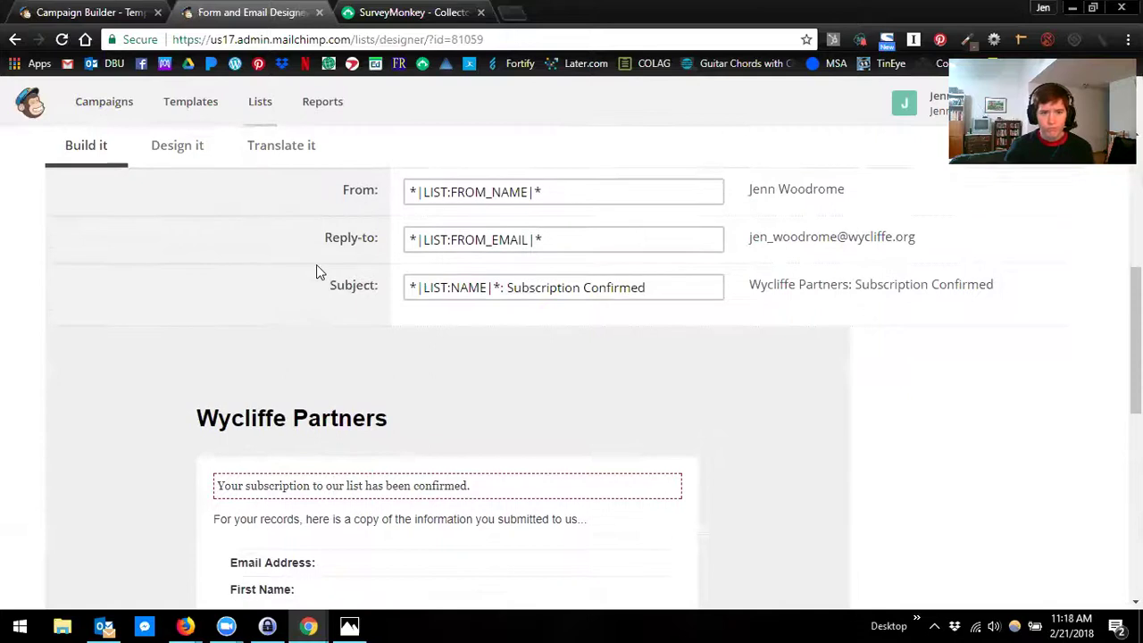
scroll(316, 264, up, 2)
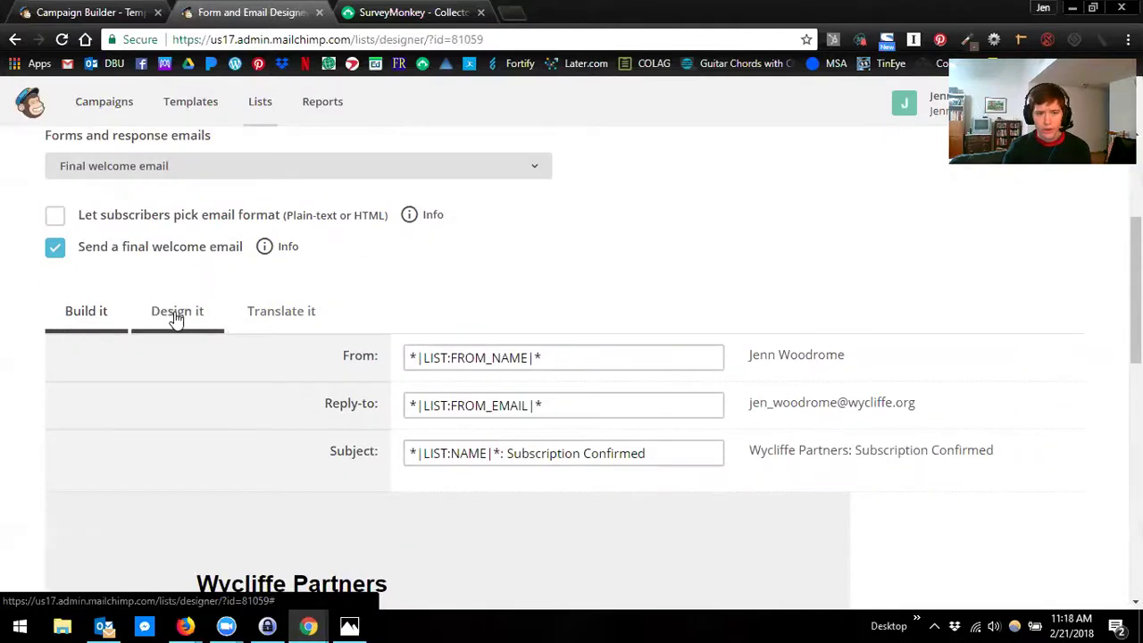
click(177, 319)
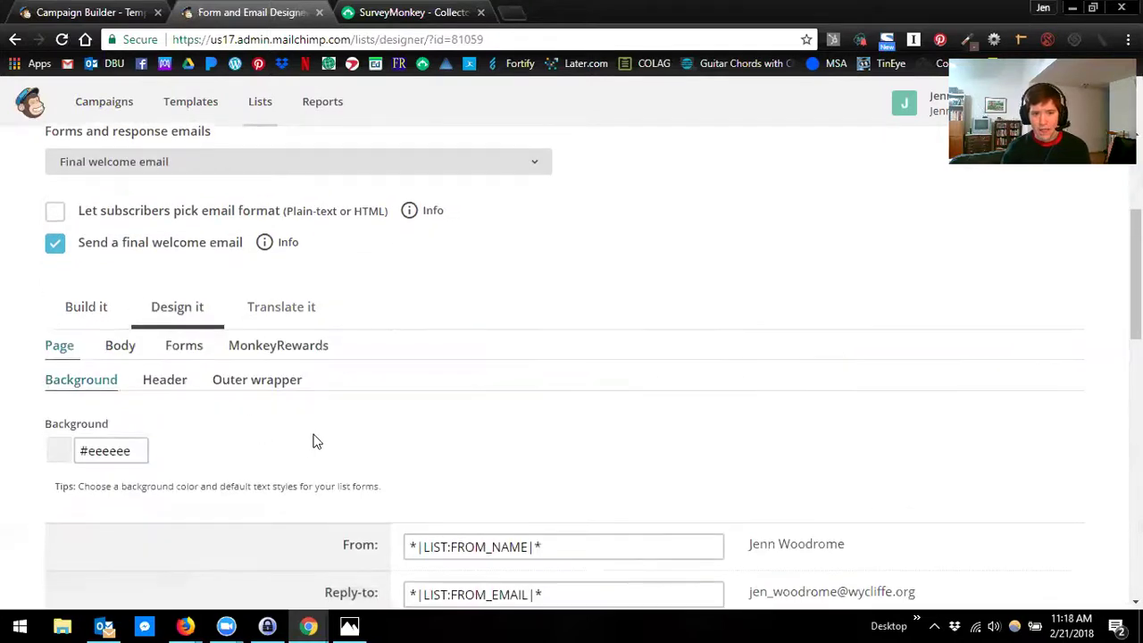
scroll(314, 440, down, 2)
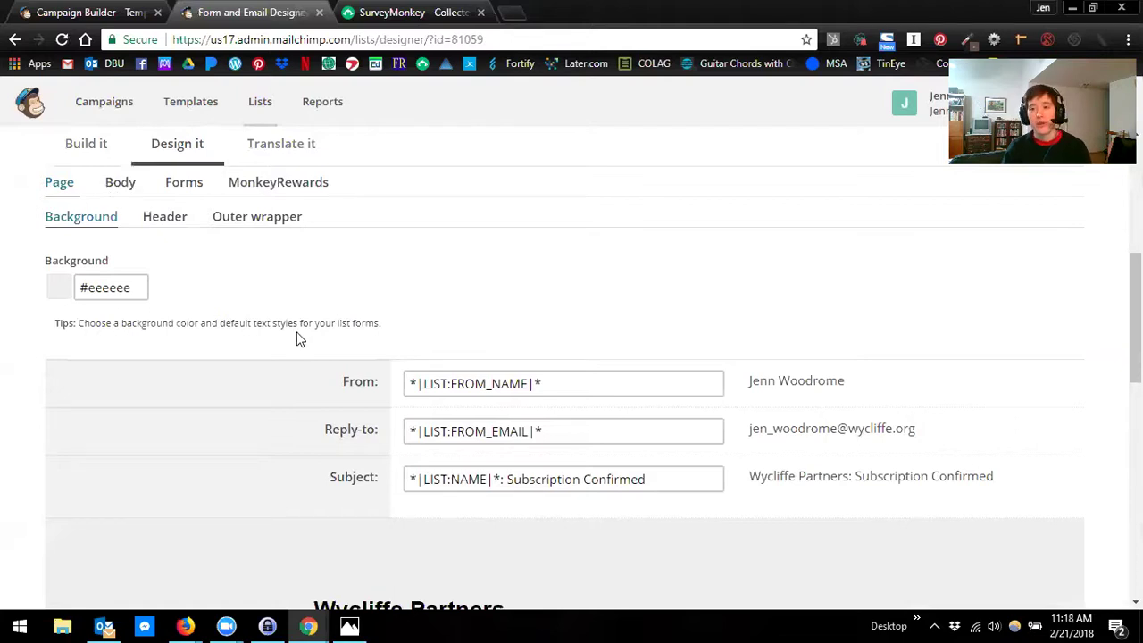
scroll(297, 335, down, 5)
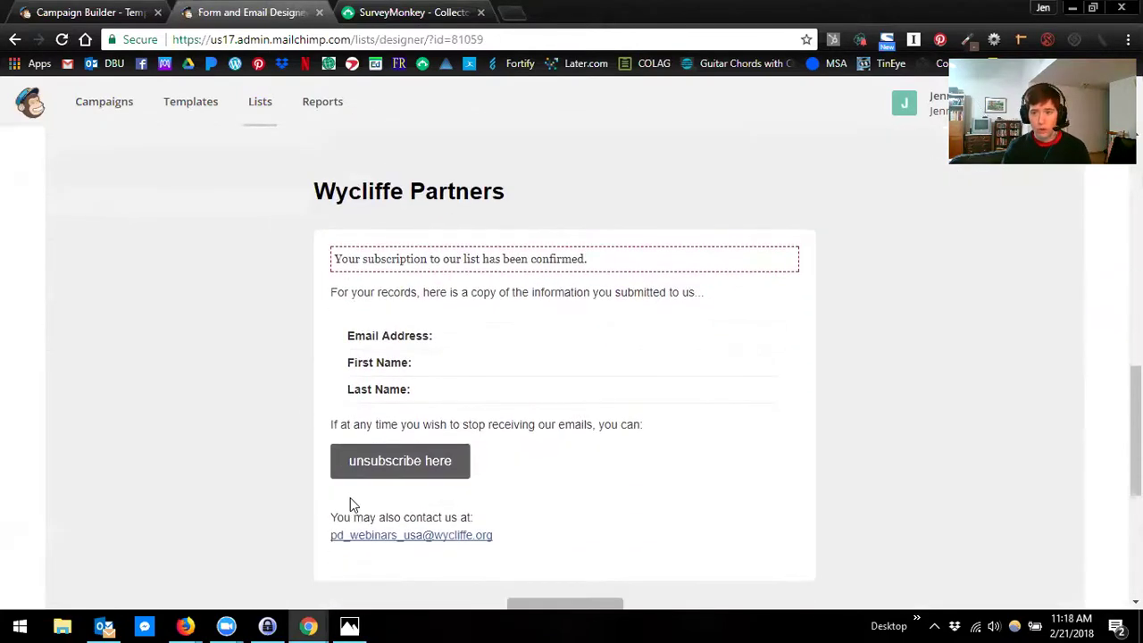
scroll(350, 500, up, 4)
scroll(350, 500, down, 4)
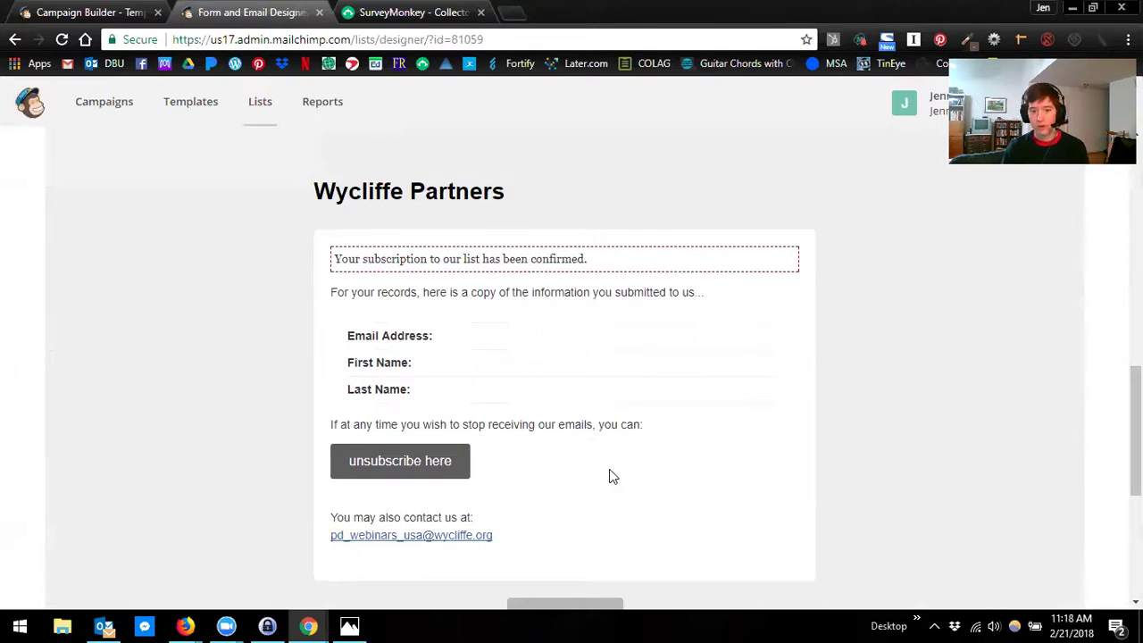
scroll(614, 483, up, 2)
scroll(614, 483, down, 1)
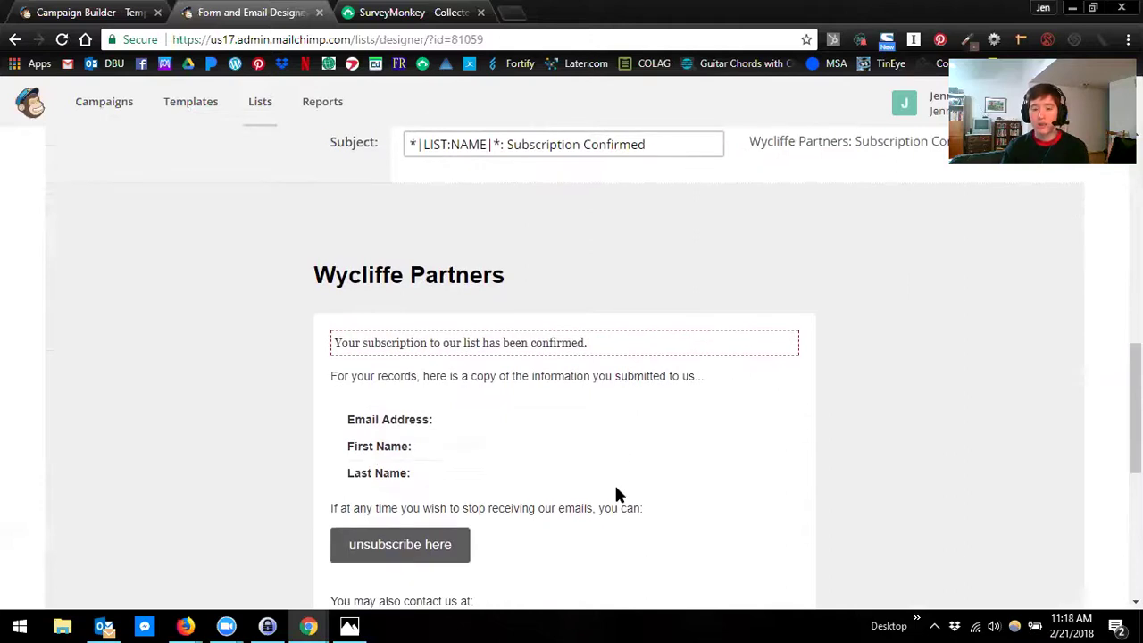
scroll(614, 489, down, 1)
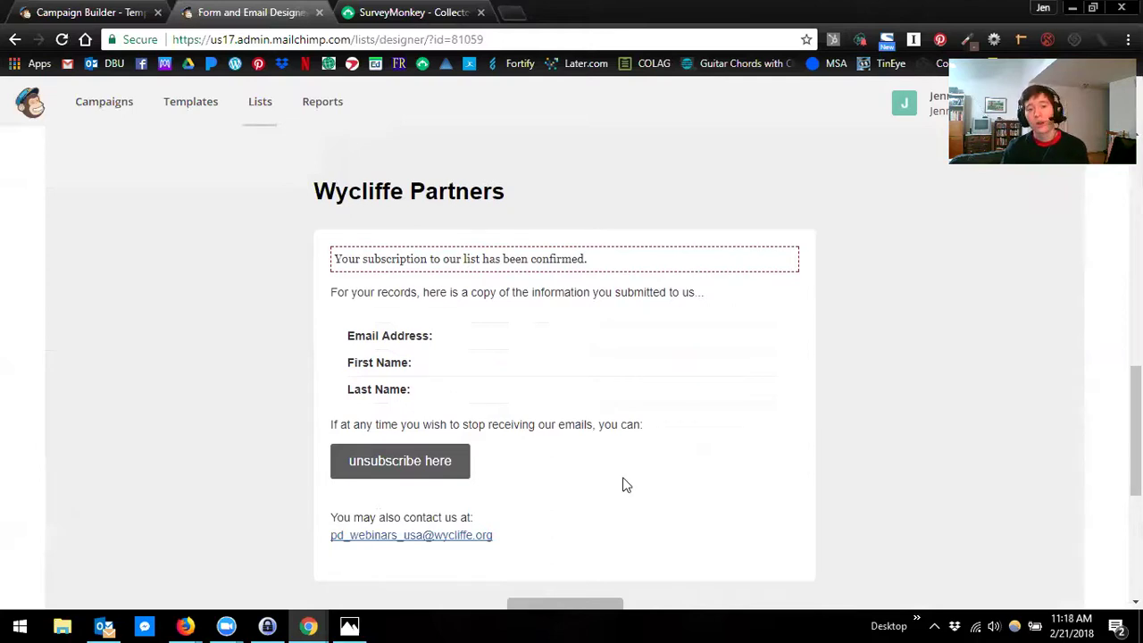
View the colour picker for the page background, close it and look over the welcome email preview.
scroll(625, 485, up, 5)
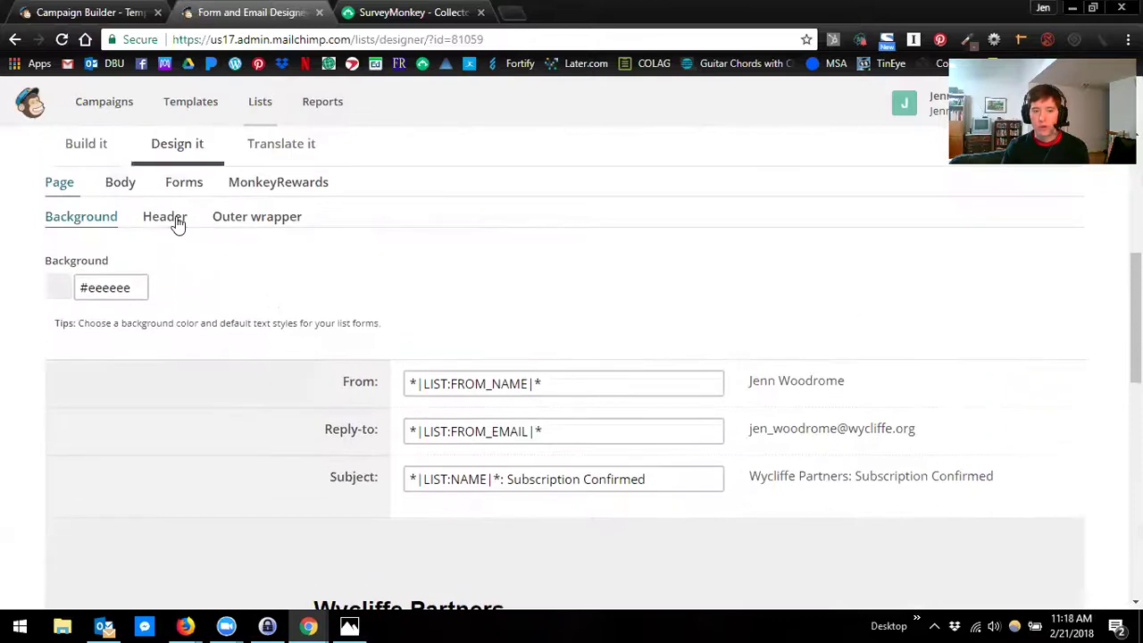
click(113, 287)
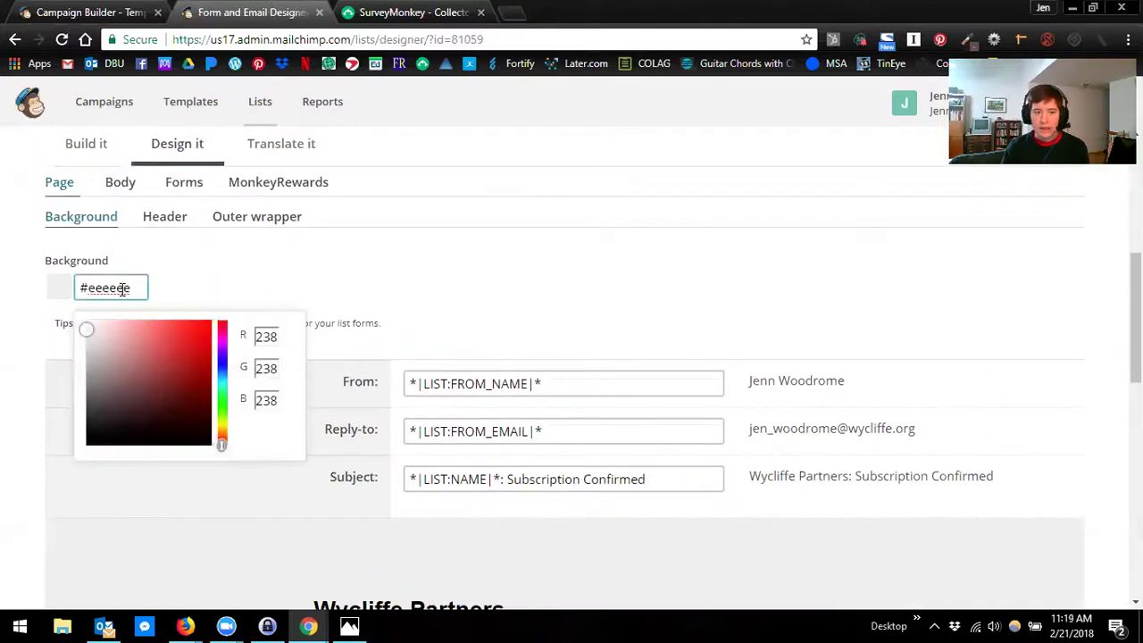
click(279, 273)
scroll(159, 296, down, 4)
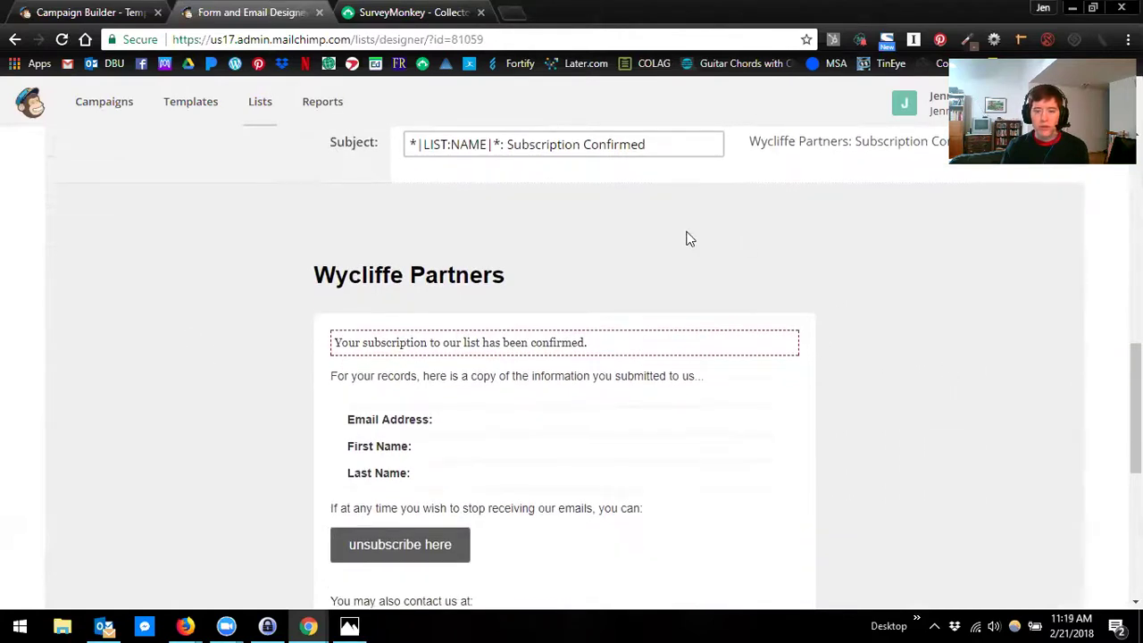
Set the page background colour of the final welcome email to #000000 and check the email preview.
scroll(217, 299, up, 2)
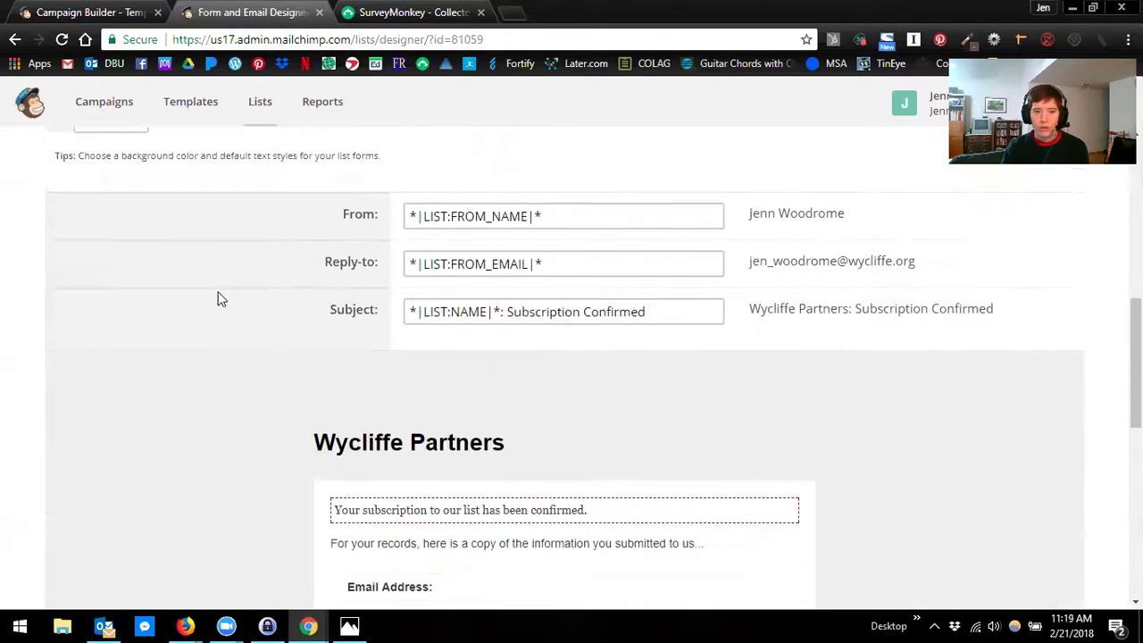
scroll(217, 299, up, 2)
click(132, 288)
double_click(134, 288)
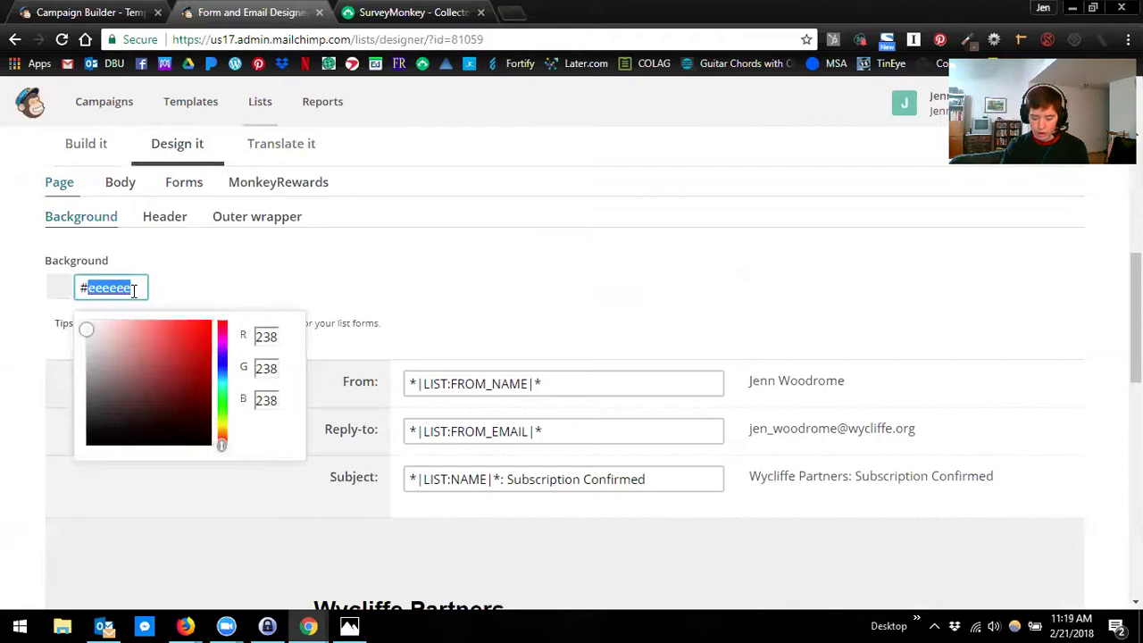
text(000)
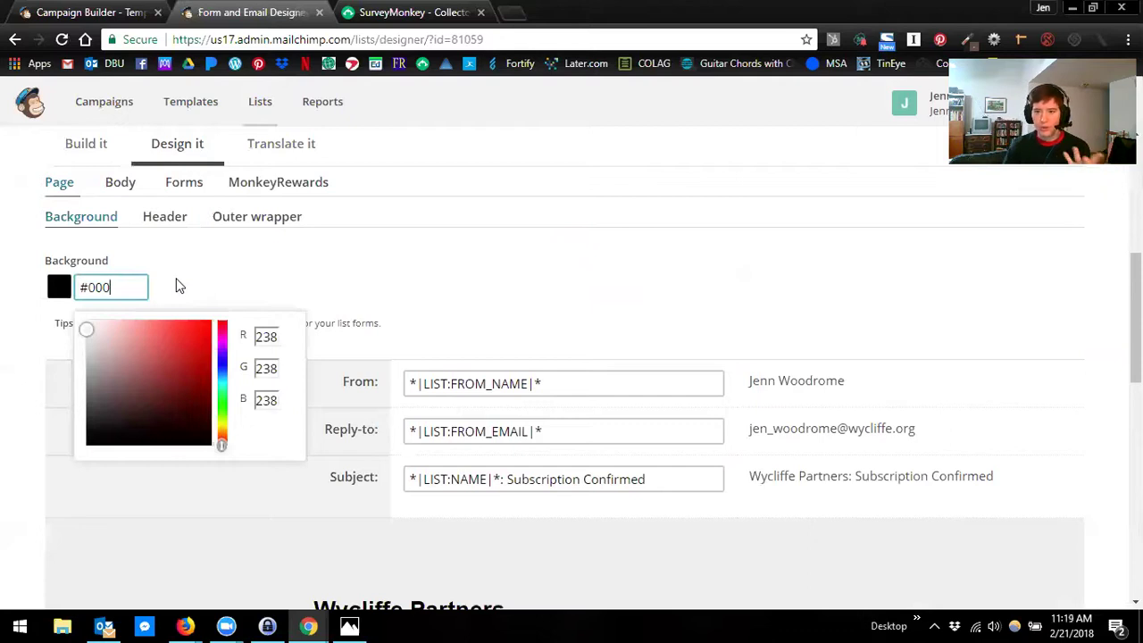
click(176, 286)
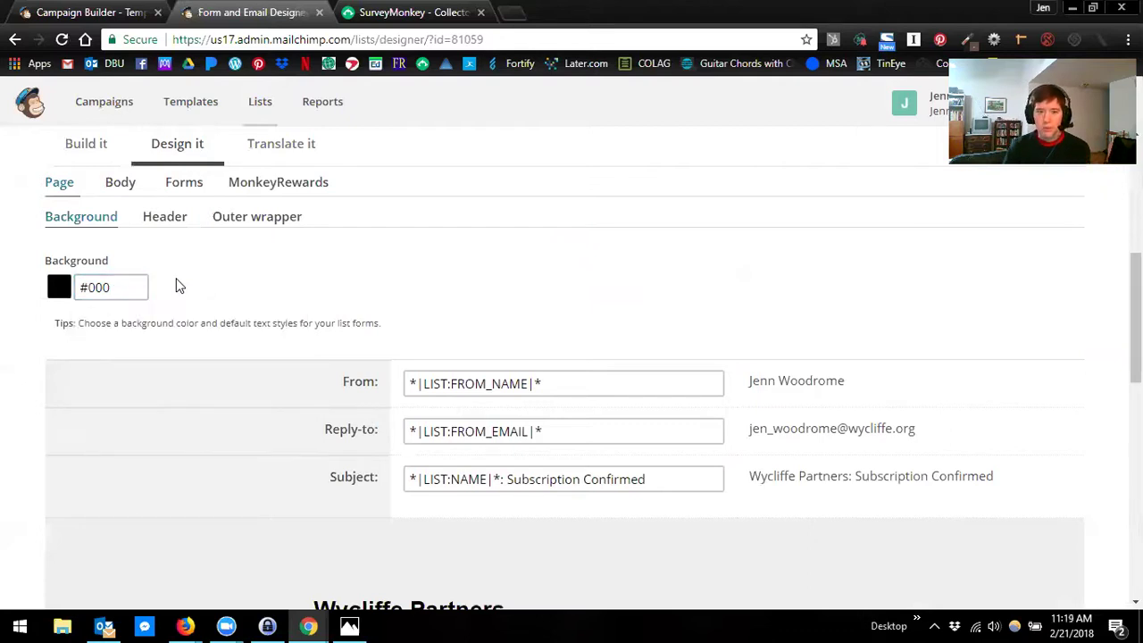
scroll(179, 321, down, 3)
scroll(178, 321, up, 3)
click(134, 296)
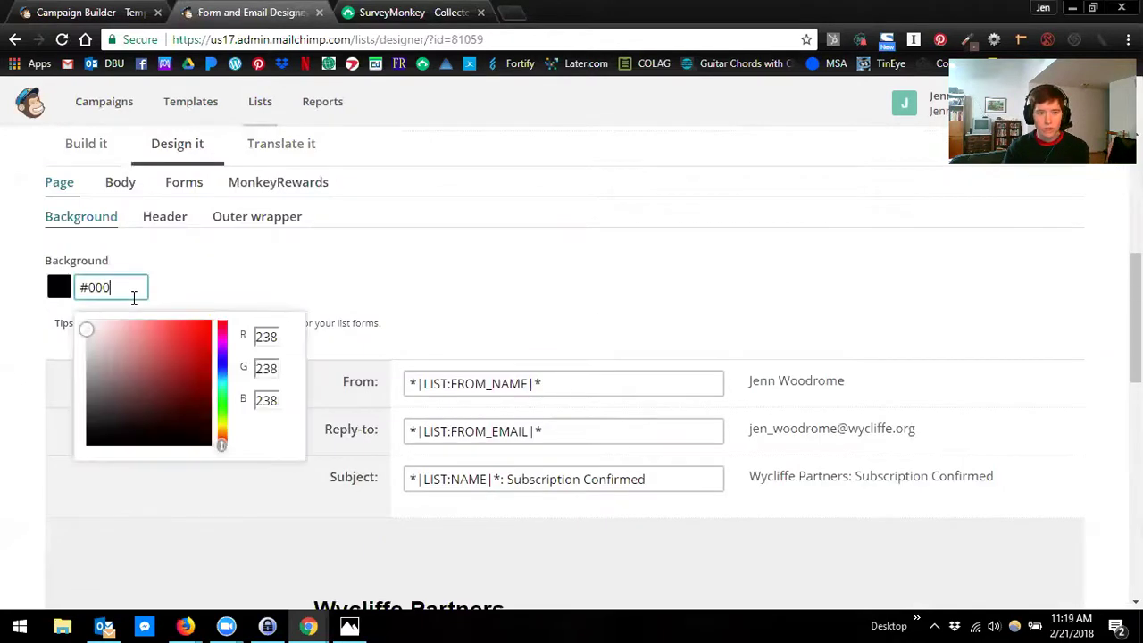
text(000)
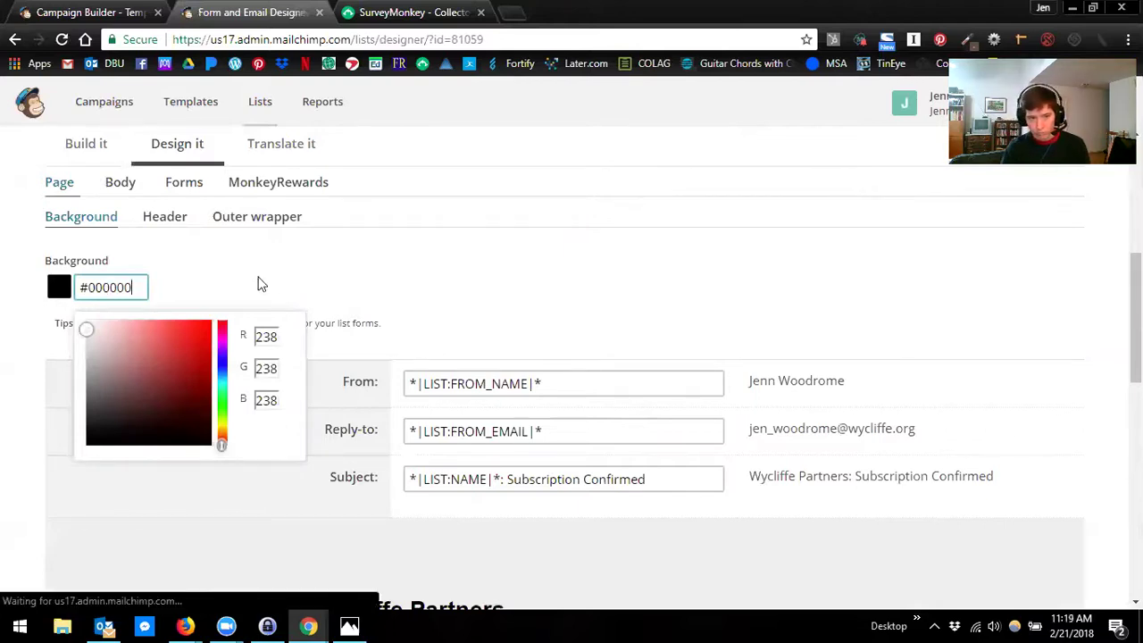
click(433, 280)
scroll(432, 277, down, 5)
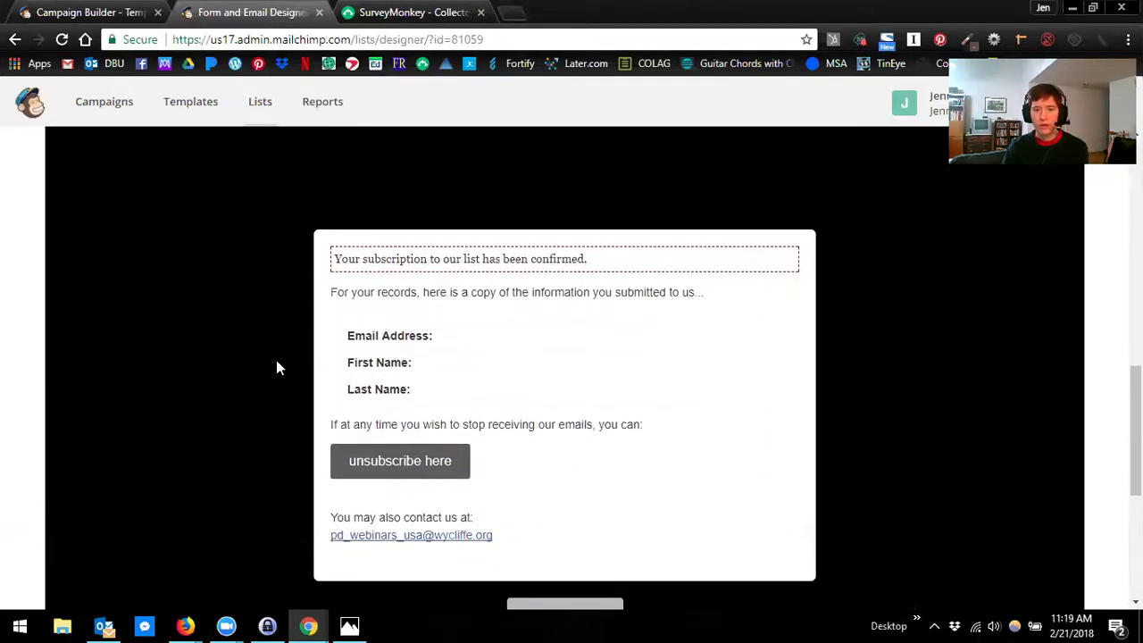
scroll(276, 367, down, 2)
scroll(500, 567, down, 2)
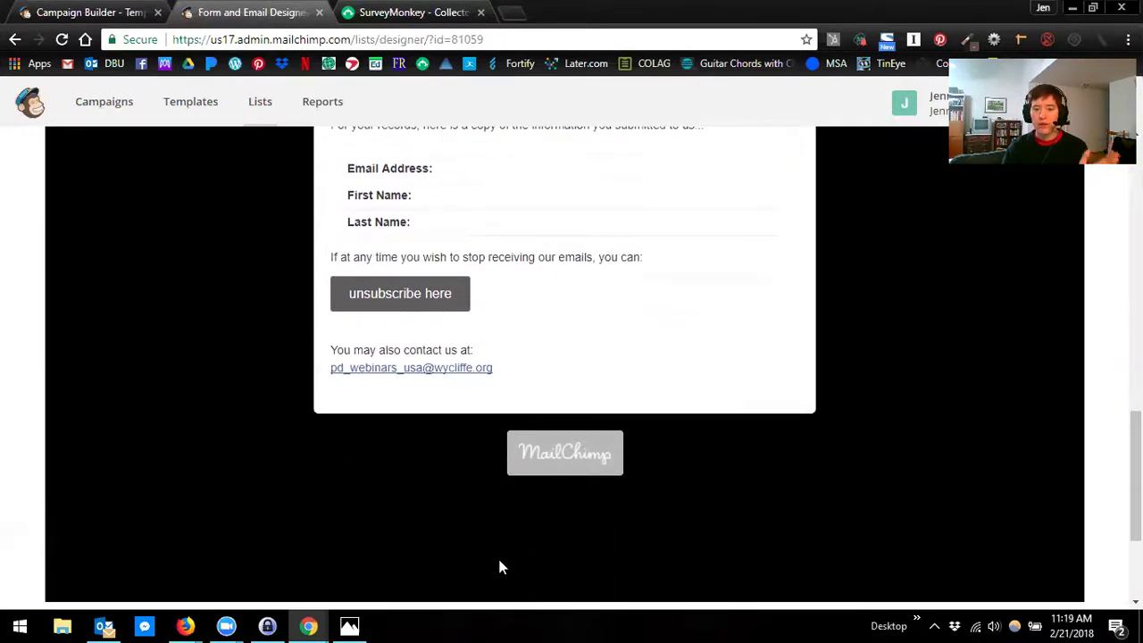
Change the text colour of the "Wycliffe Partners" header to white and save the content.
scroll(500, 566, up, 2)
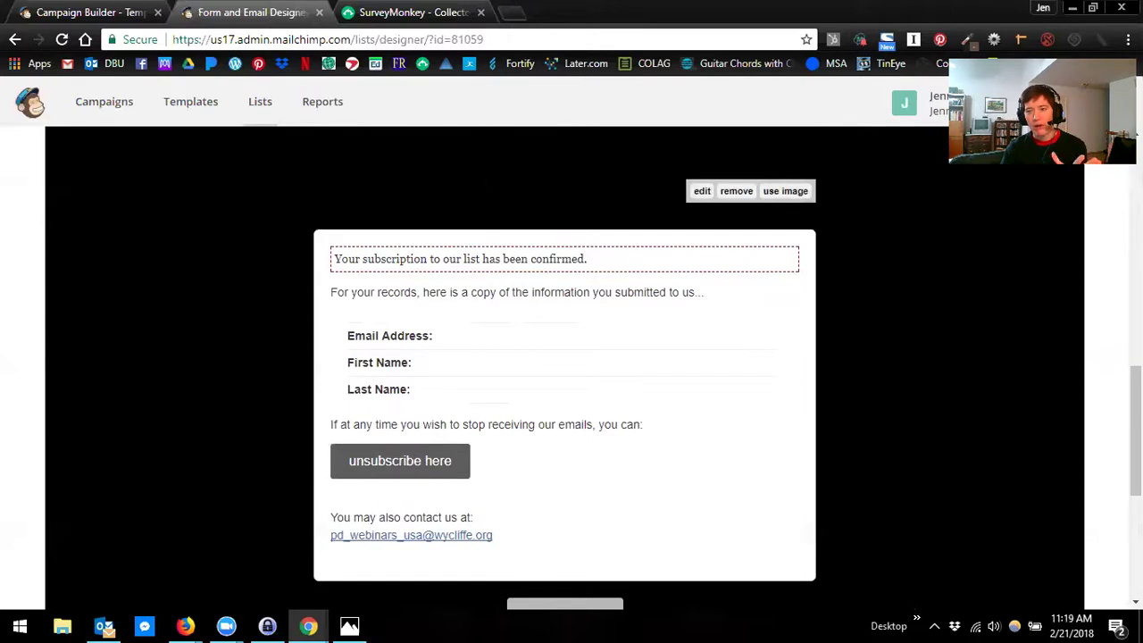
click(702, 192)
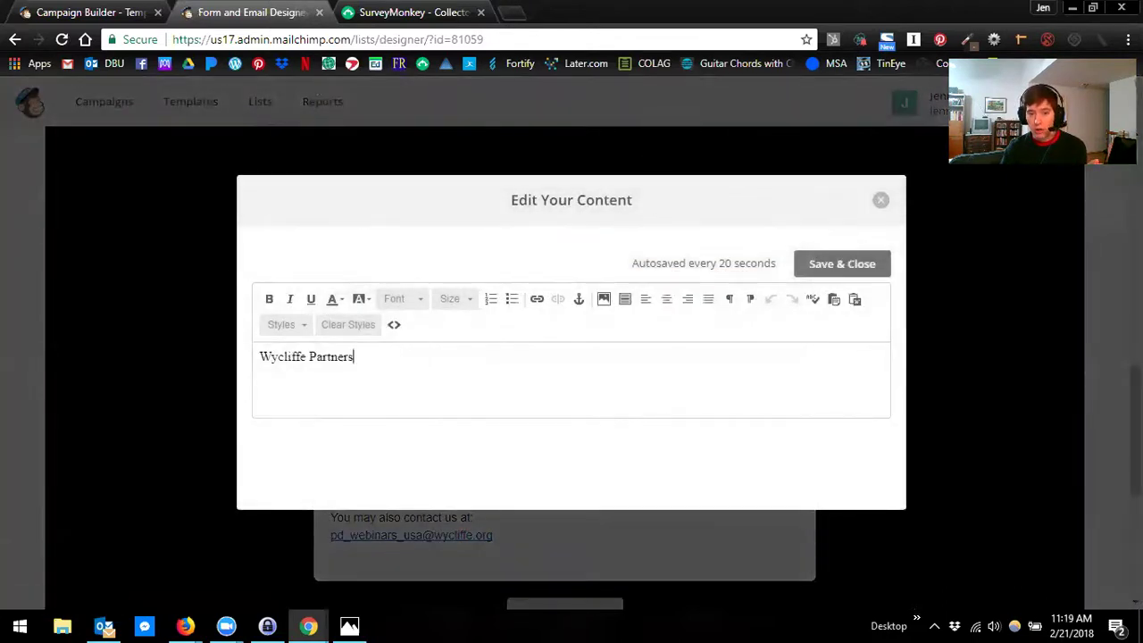
drag(355, 357, 258, 348)
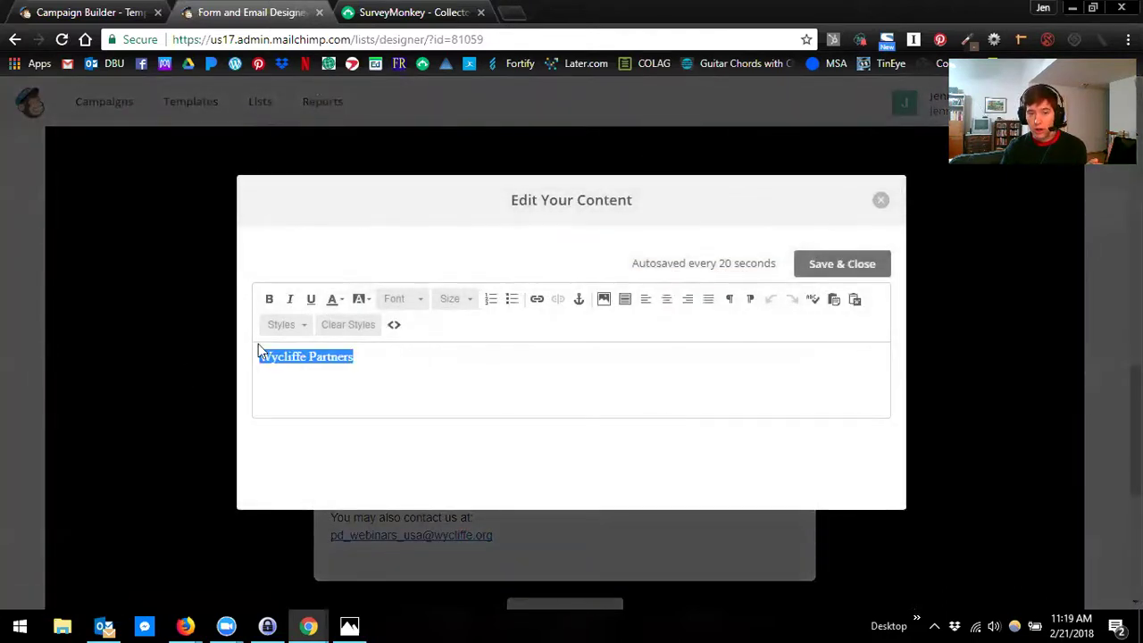
click(333, 303)
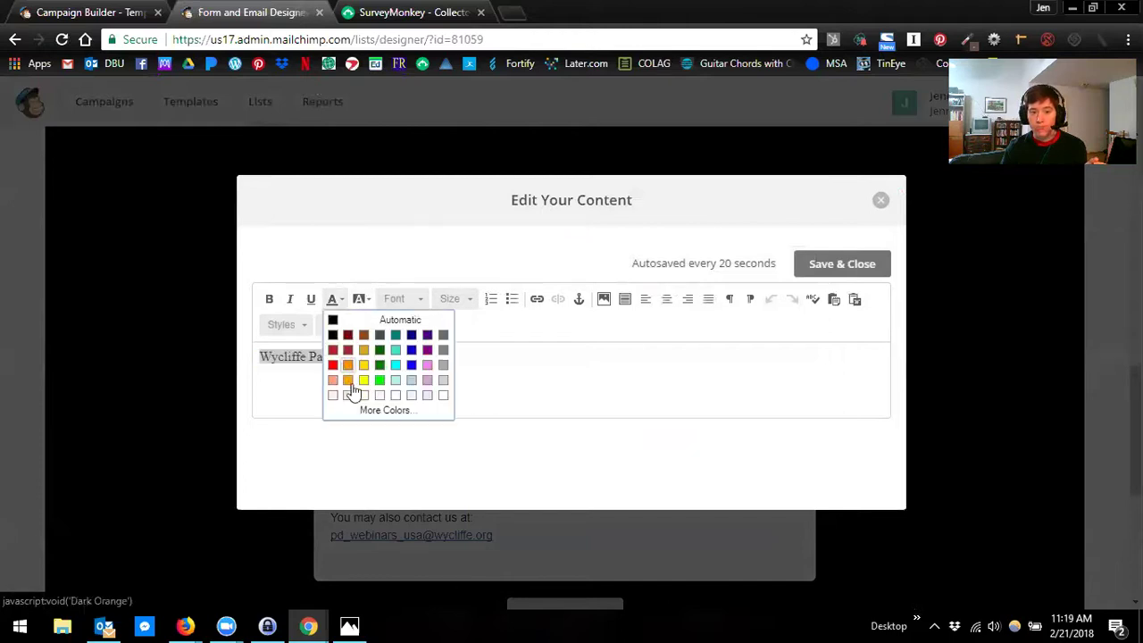
click(441, 396)
click(817, 266)
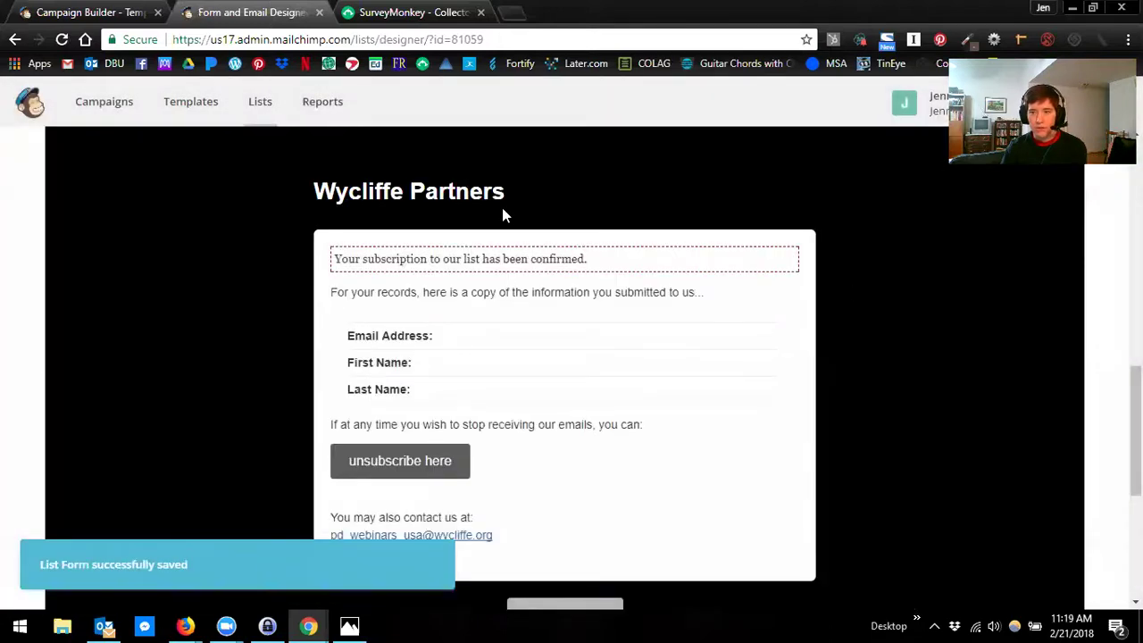
Open the page's header design settings and compare its font size, line height and margin options with the header in the email preview.
scroll(502, 208, up, 1)
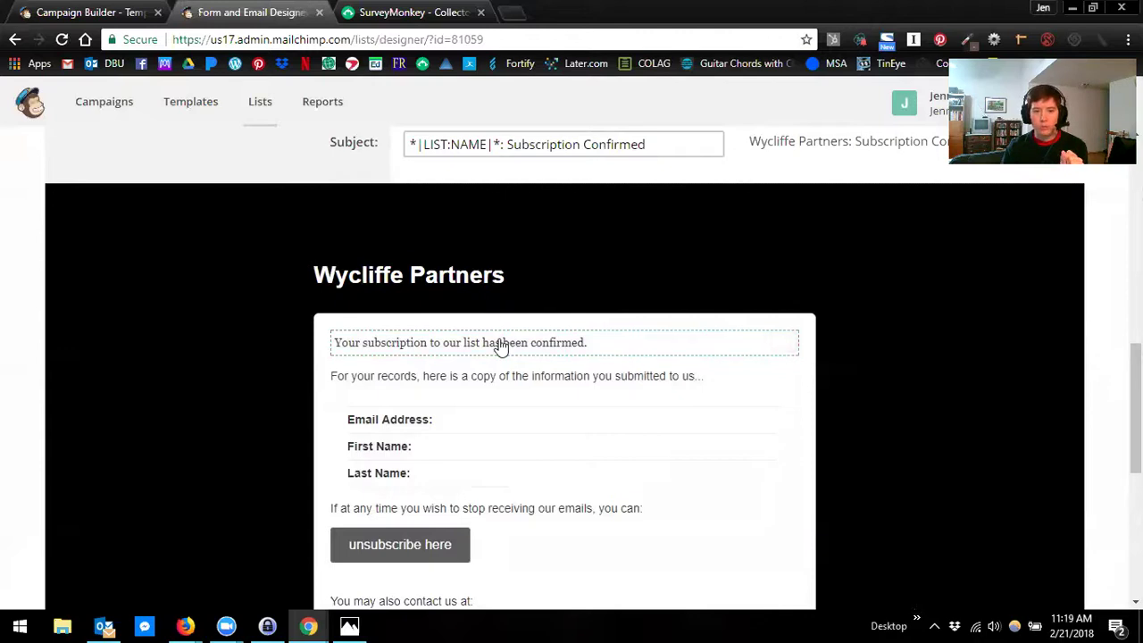
scroll(465, 323, up, 1)
scroll(324, 258, up, 1)
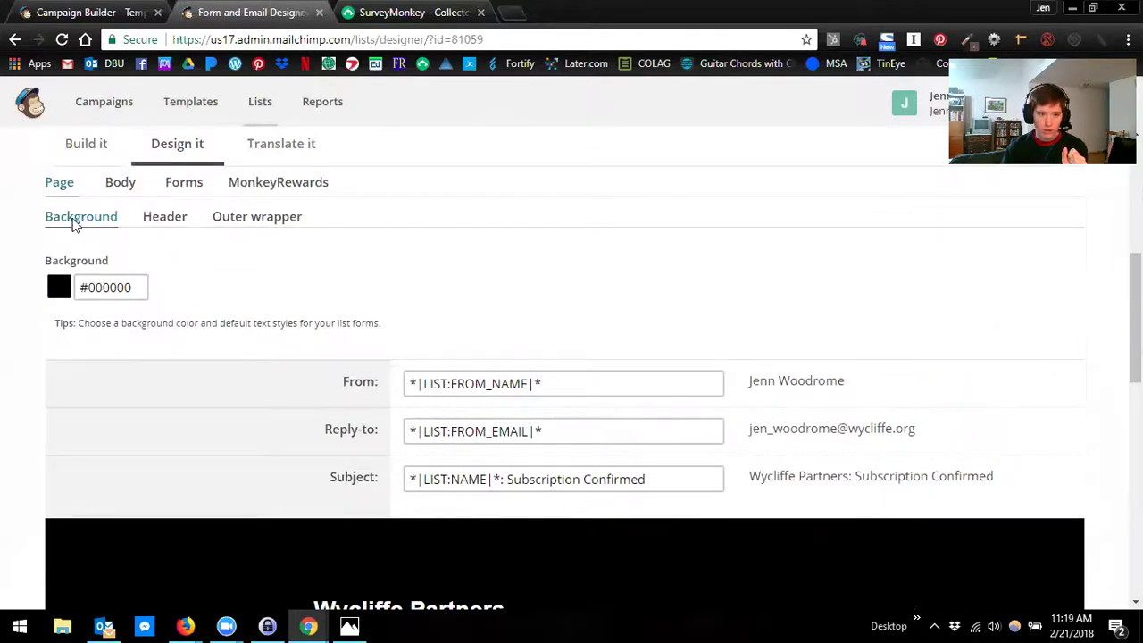
click(147, 227)
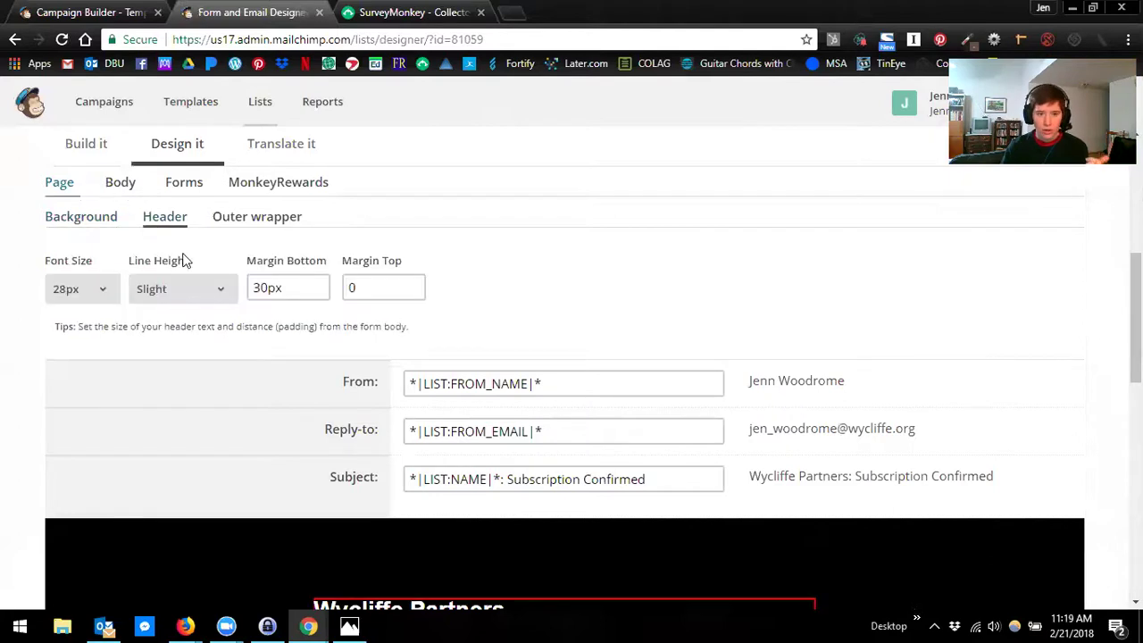
scroll(230, 306, down, 4)
mouse_move(602, 265)
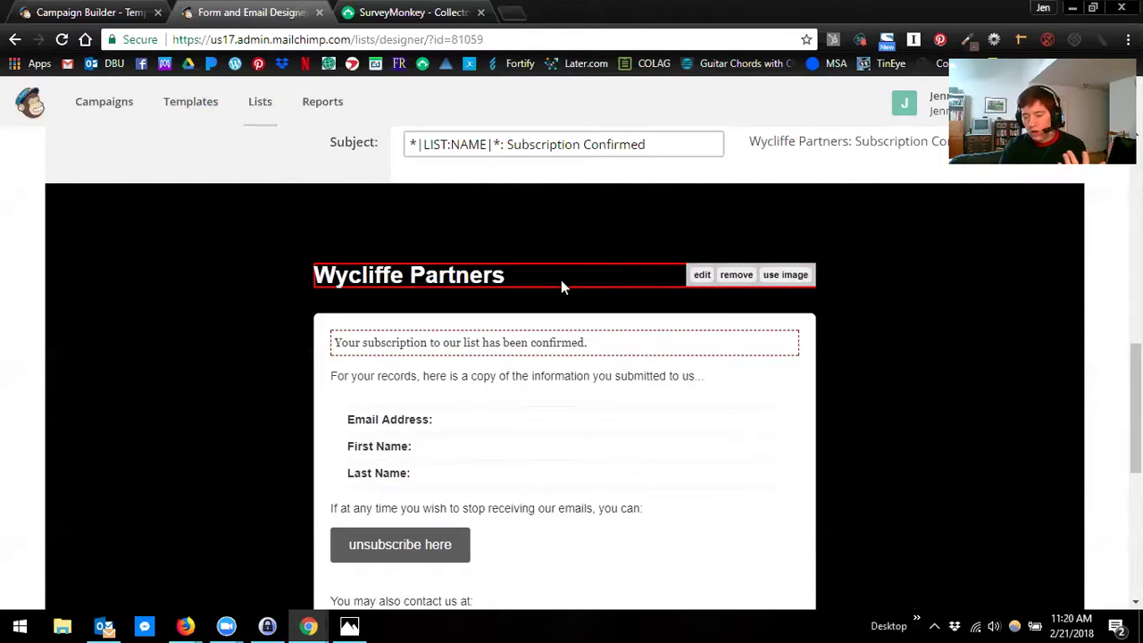
mouse_move(551, 285)
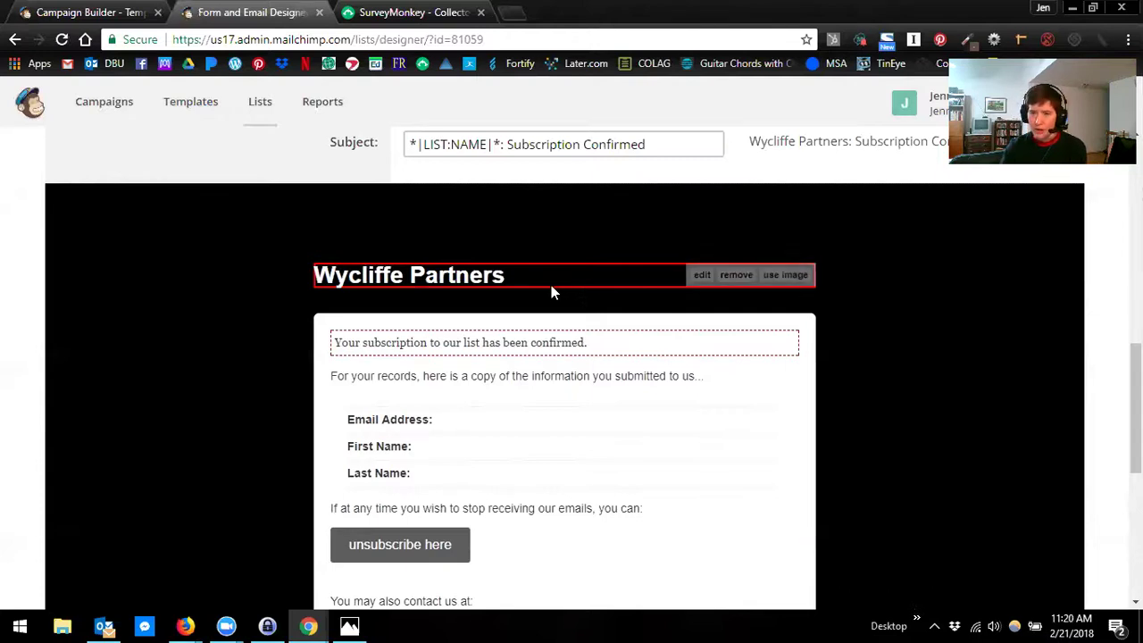
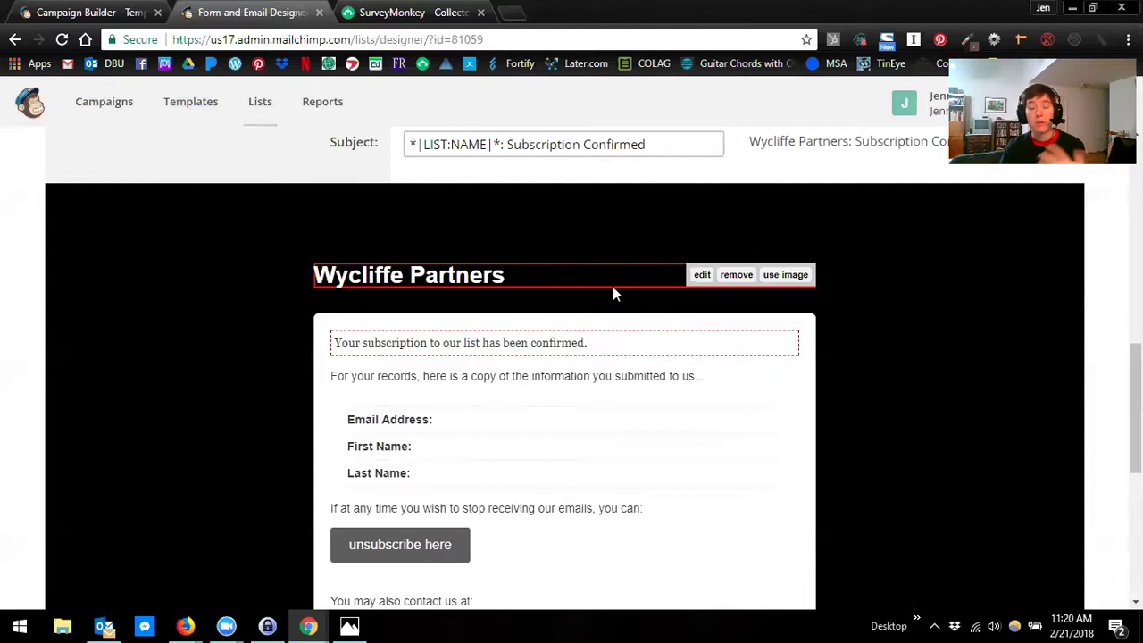
scroll(591, 293, up, 4)
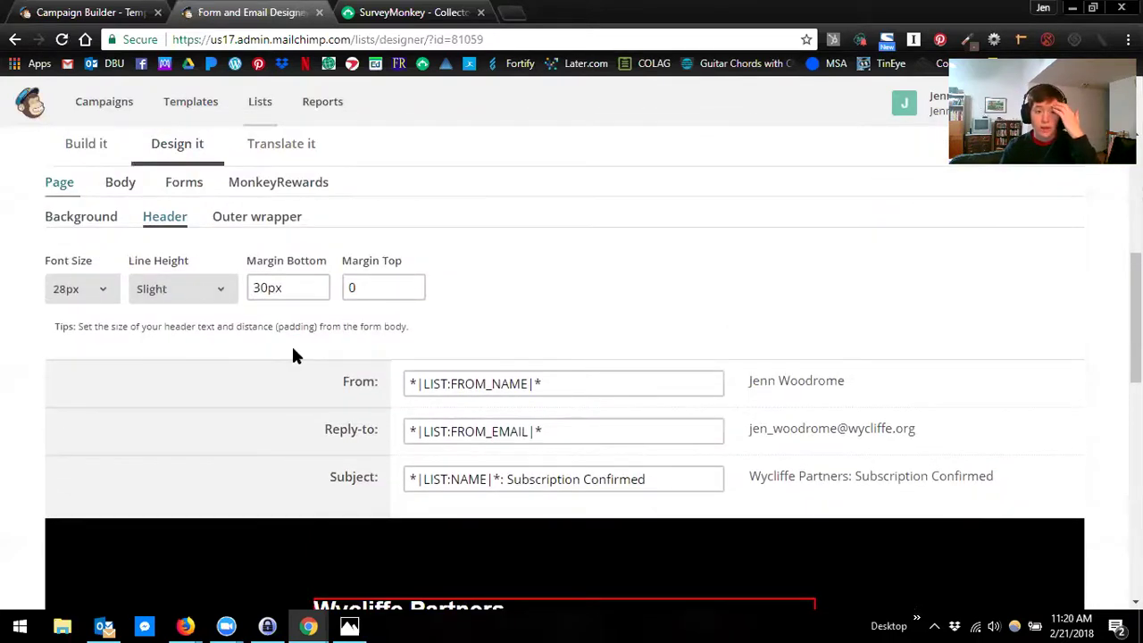
scroll(232, 330, down, 4)
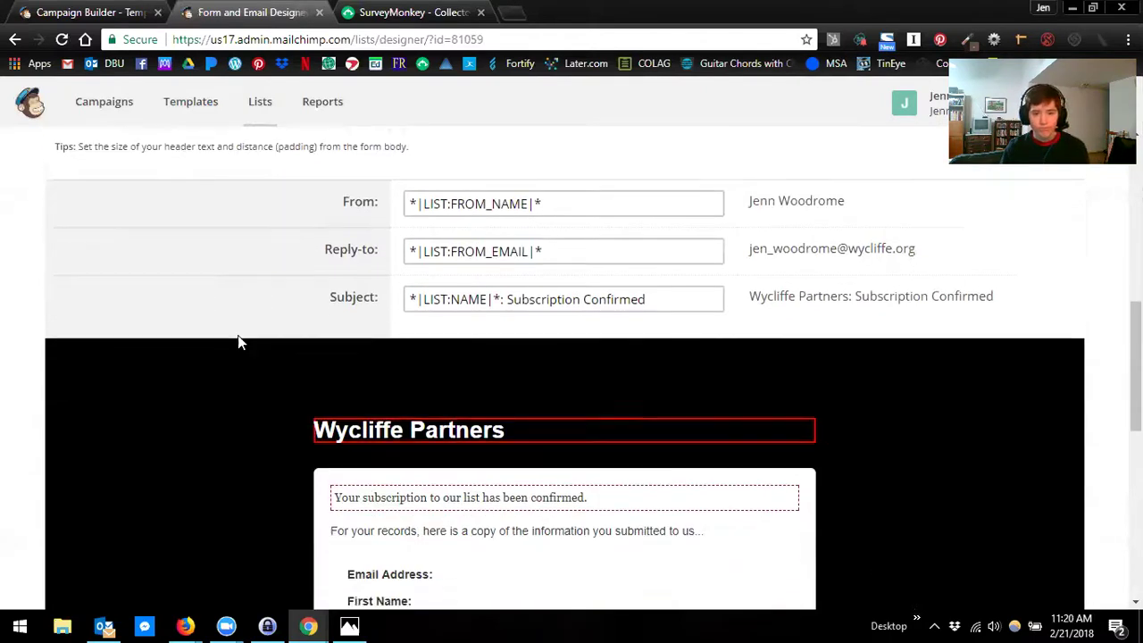
scroll(239, 339, up, 4)
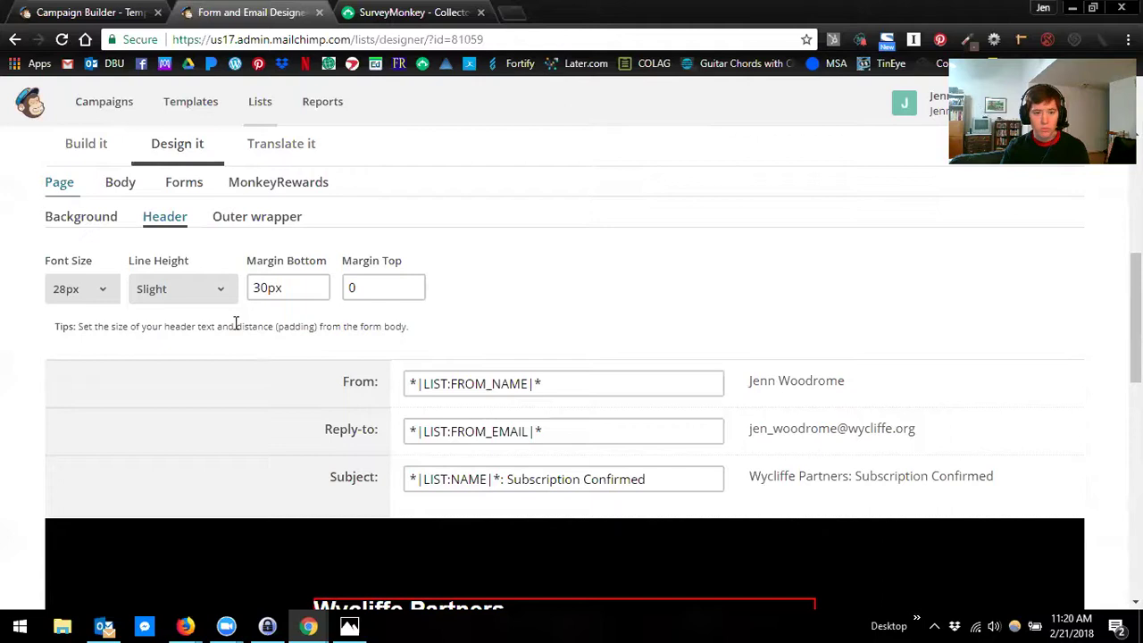
Examine the header's bottom and top margin settings against the spacing around the title in the email preview.
scroll(236, 329, down, 1)
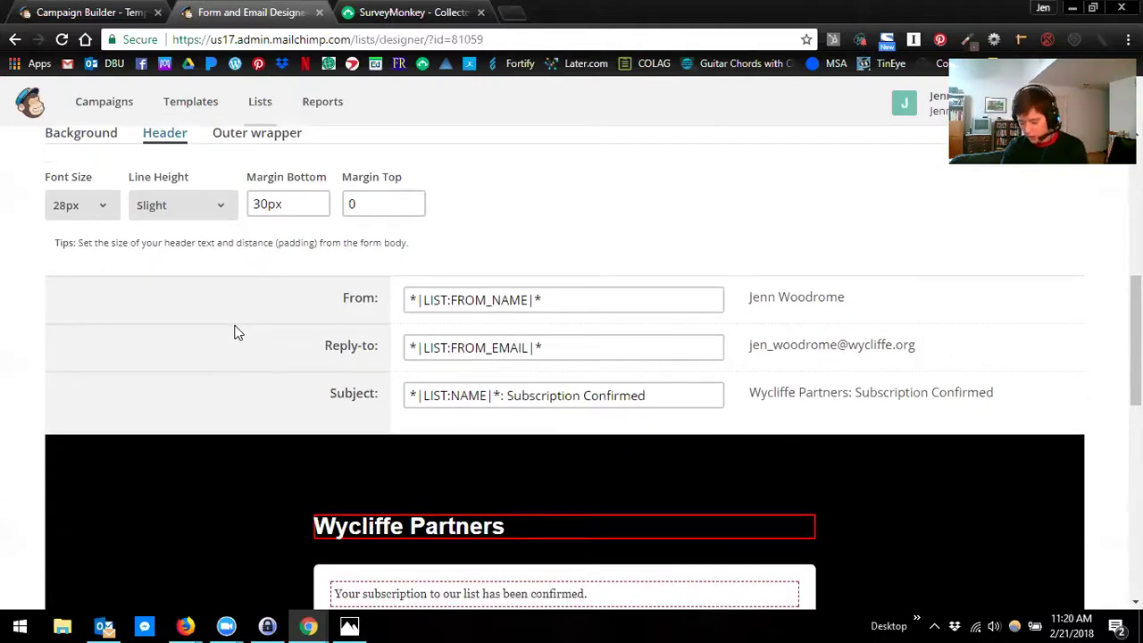
click(281, 204)
click(357, 204)
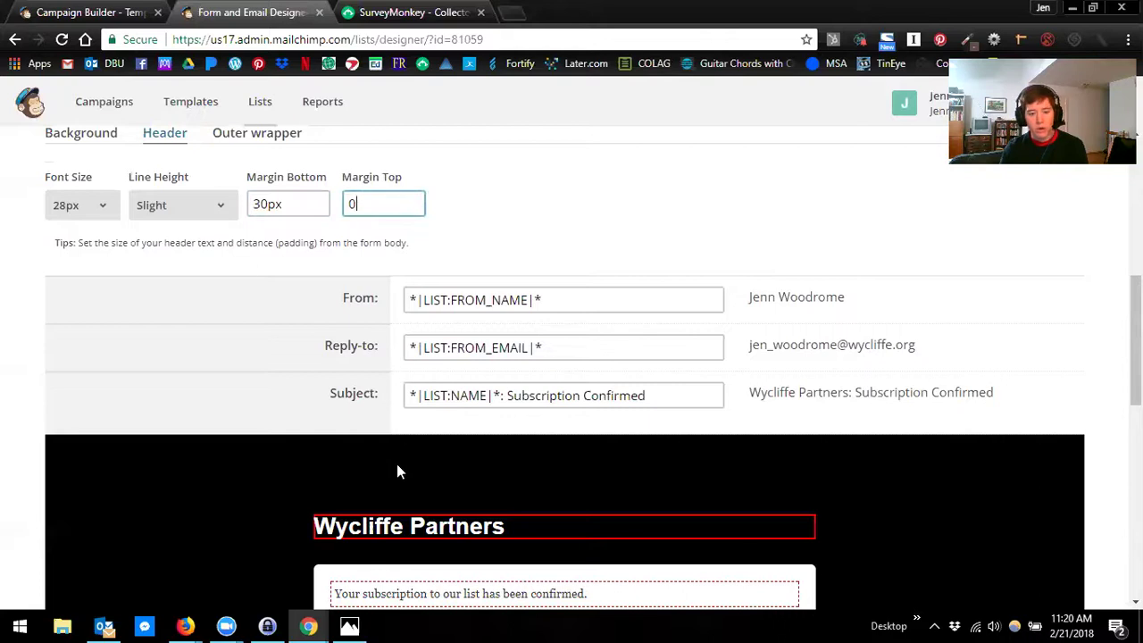
scroll(361, 497, down, 1)
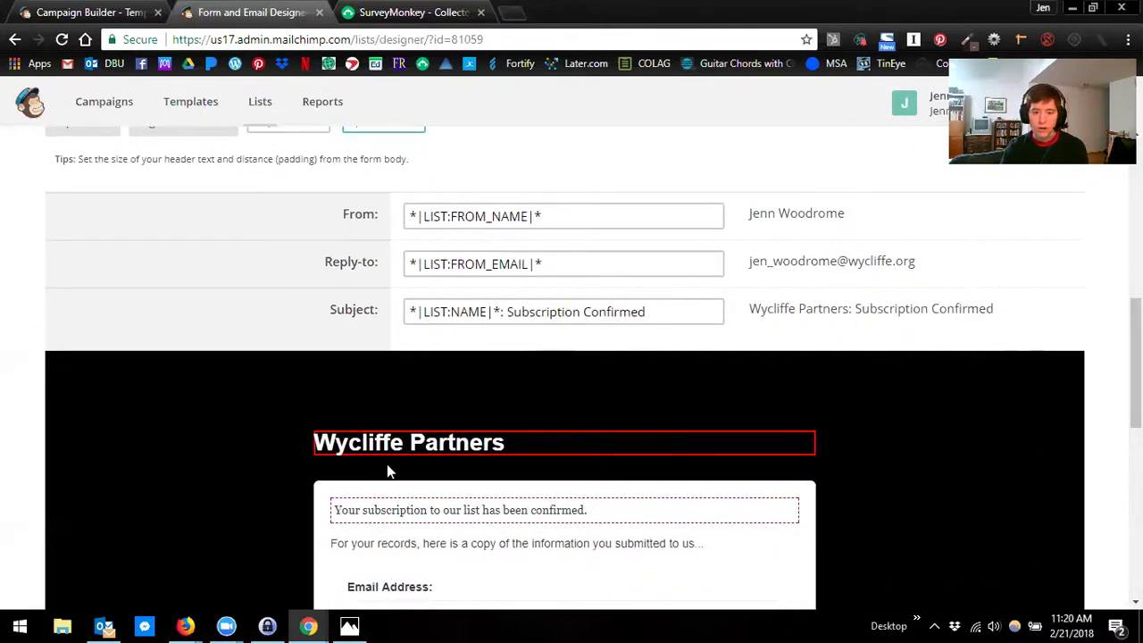
mouse_move(383, 457)
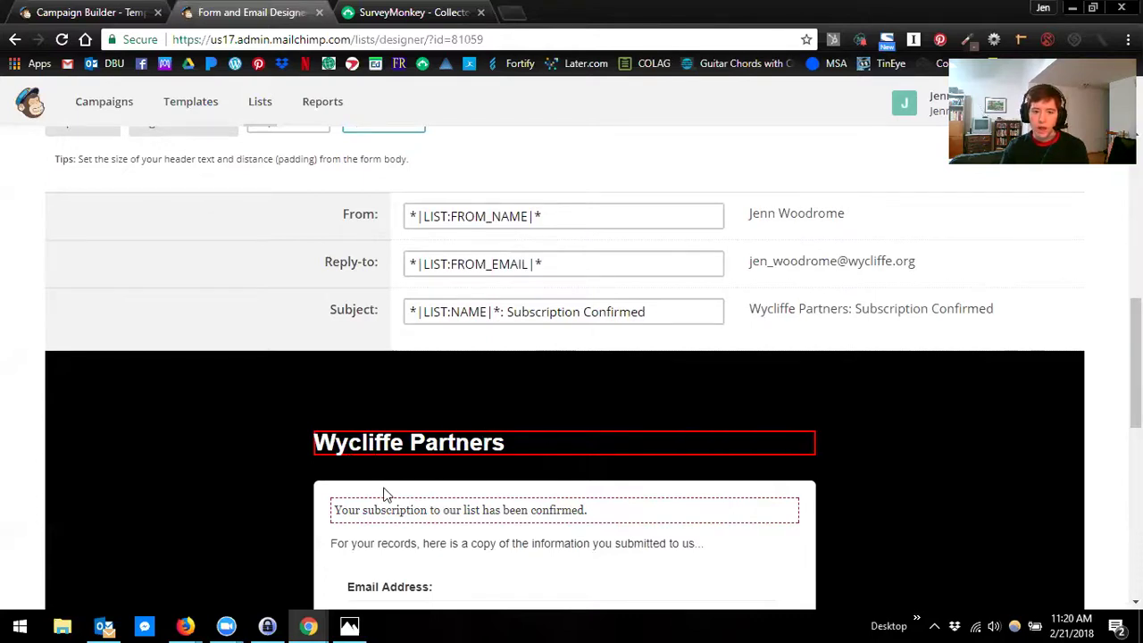
scroll(429, 487, up, 2)
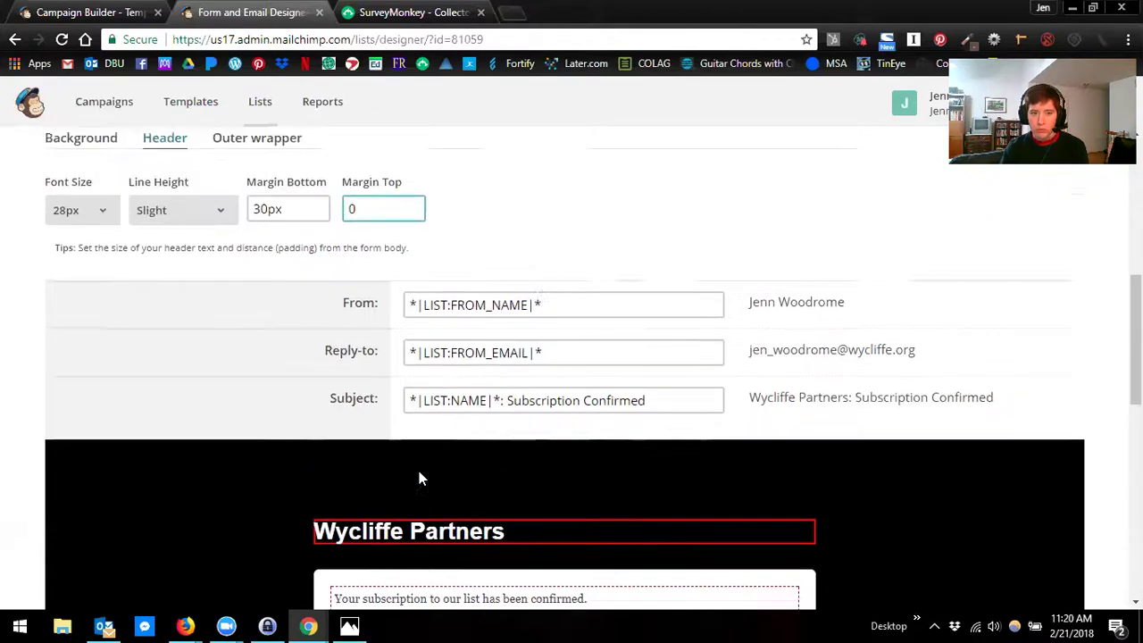
scroll(390, 404, down, 2)
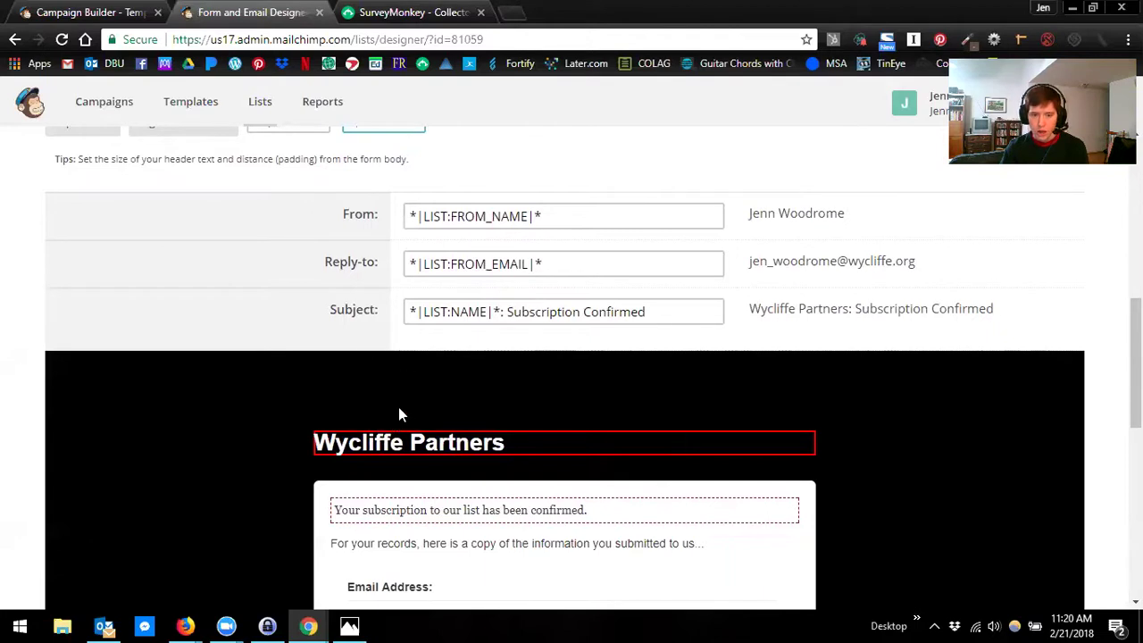
Set the header's bottom margin to 10px and check the spacing in the email preview.
scroll(375, 279, up, 2)
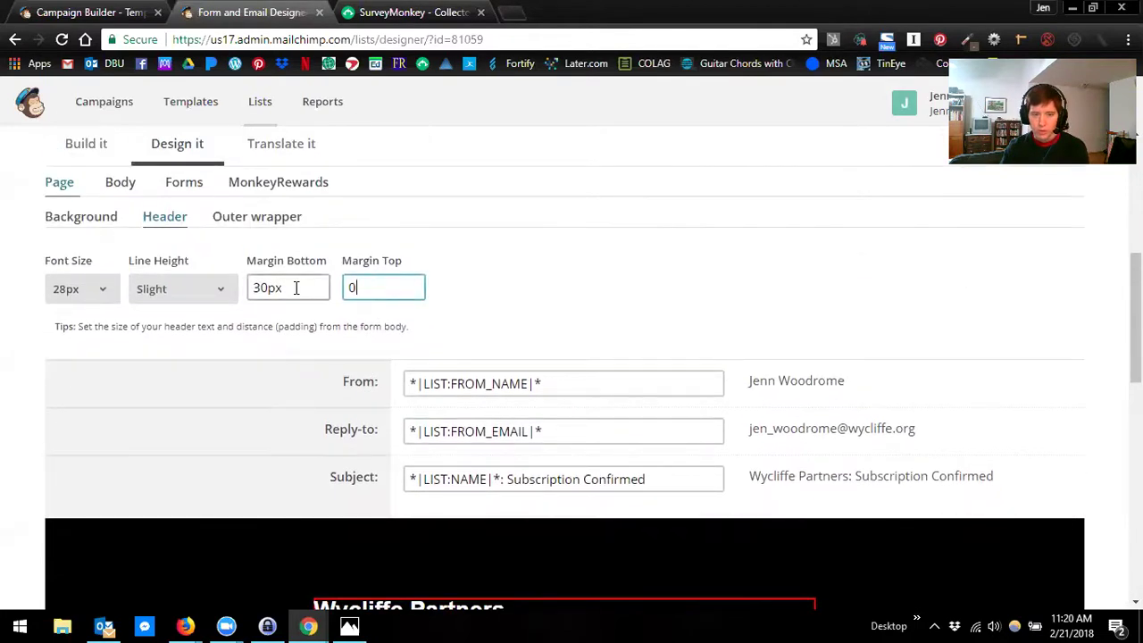
click(267, 289)
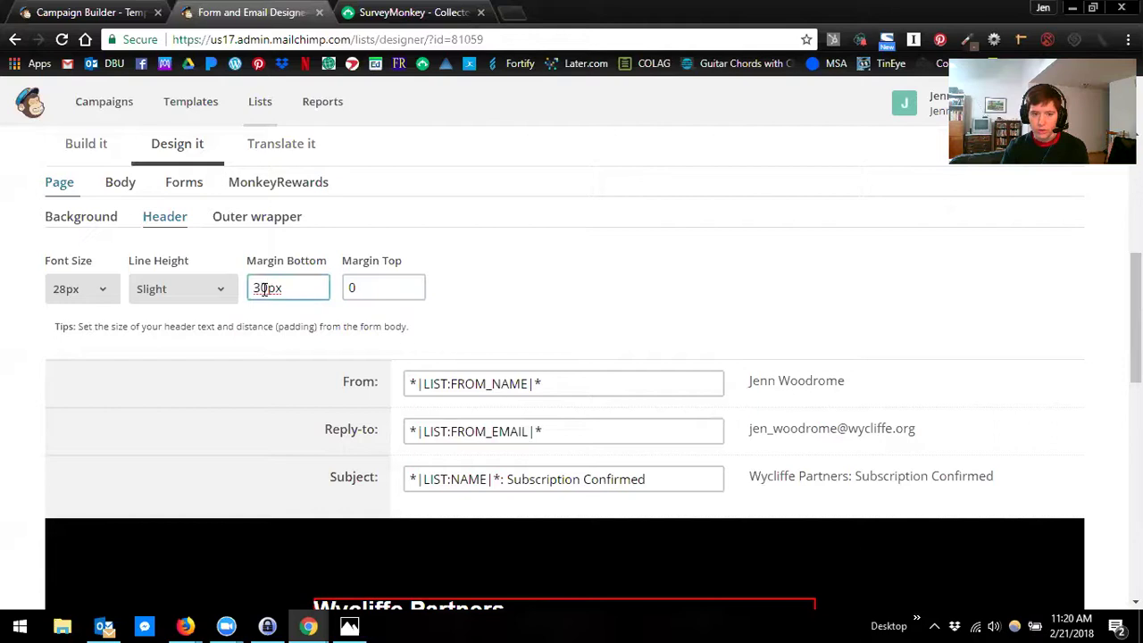
drag(261, 287, 252, 287)
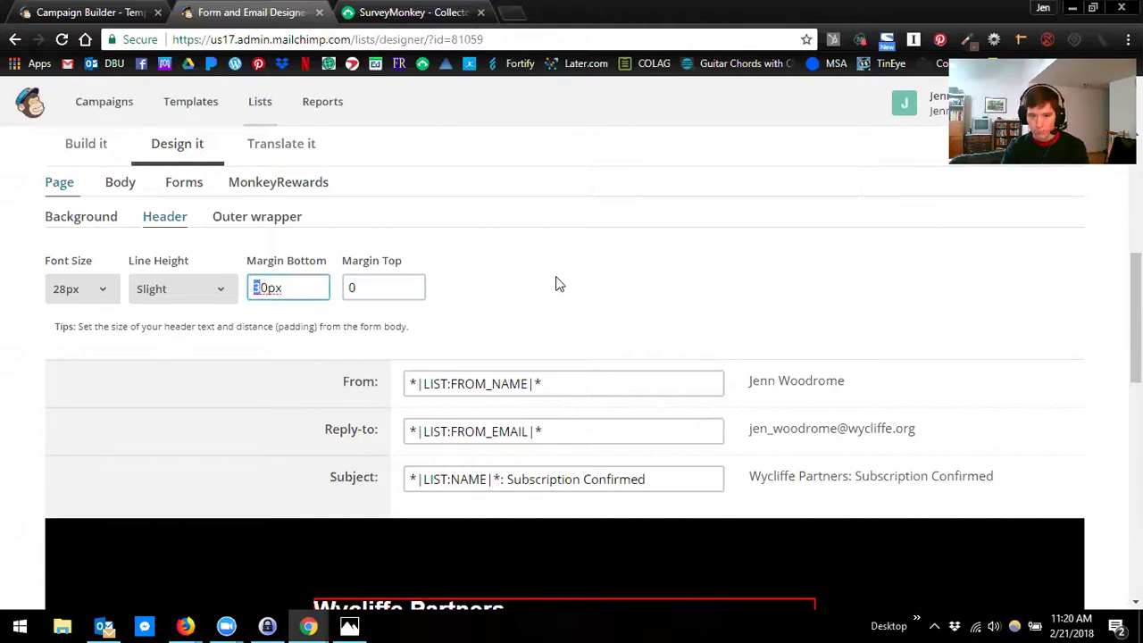
scroll(556, 283, down, 1)
text(1)
scroll(531, 453, down, 1)
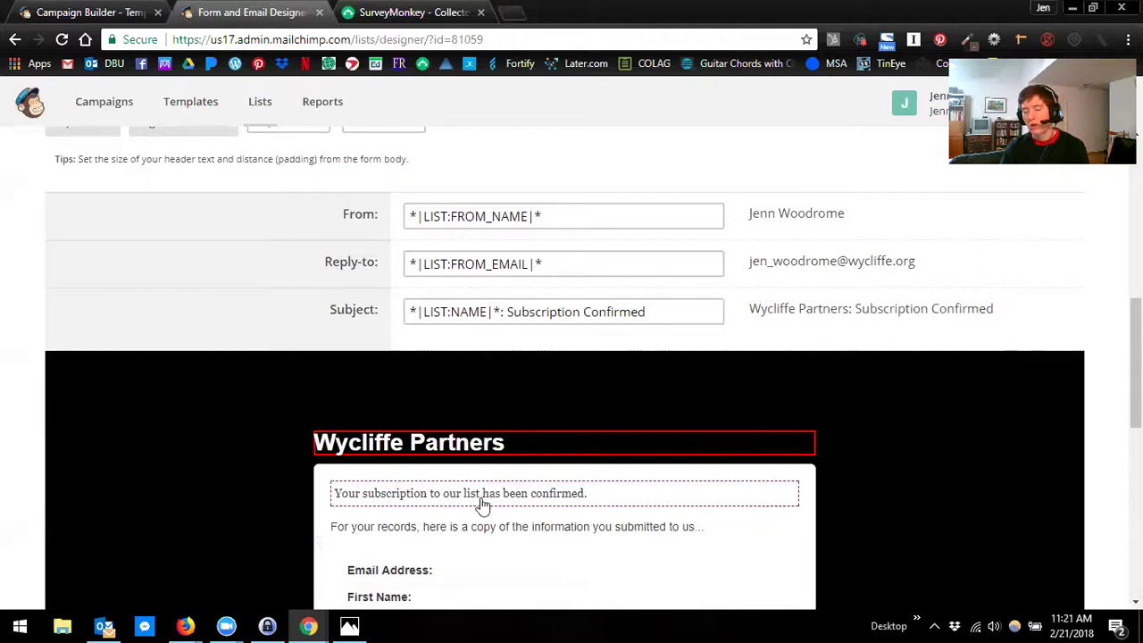
scroll(488, 510, up, 1)
mouse_move(510, 527)
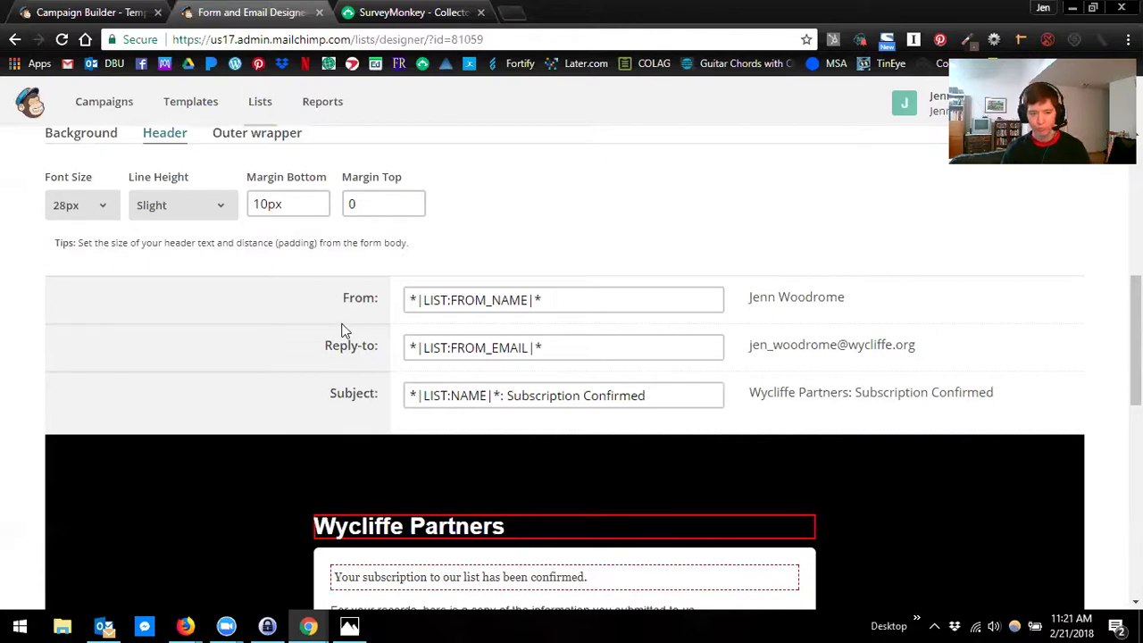
Open the outer wrapper design settings and review the background option alongside the outlined area in the email preview.
scroll(344, 328, up, 2)
click(257, 301)
scroll(264, 407, down, 2)
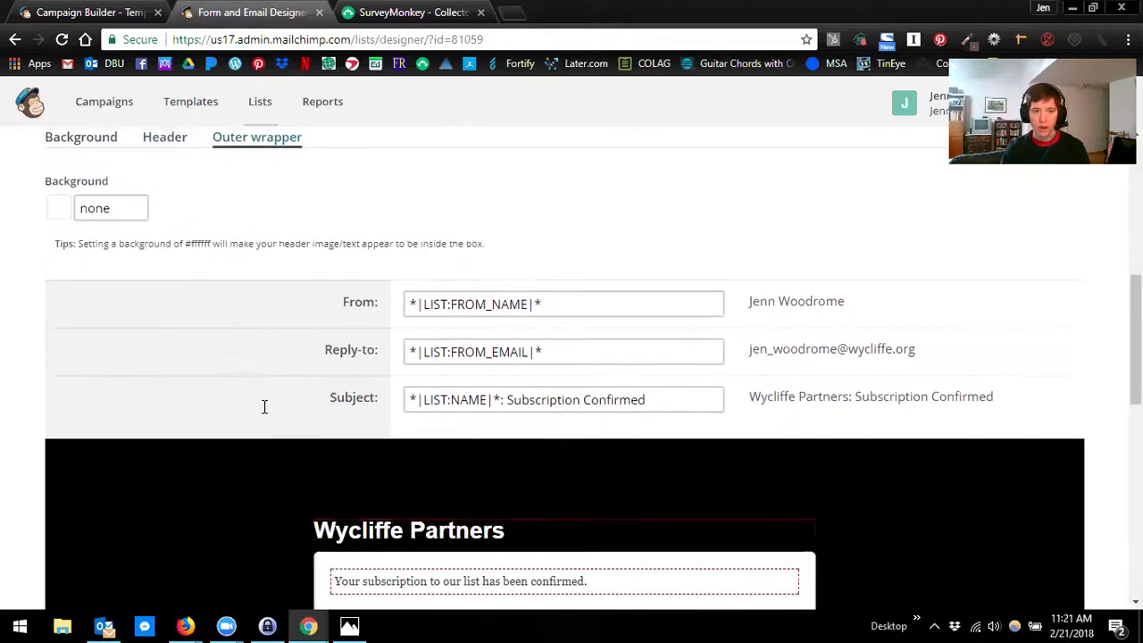
scroll(266, 476, down, 3)
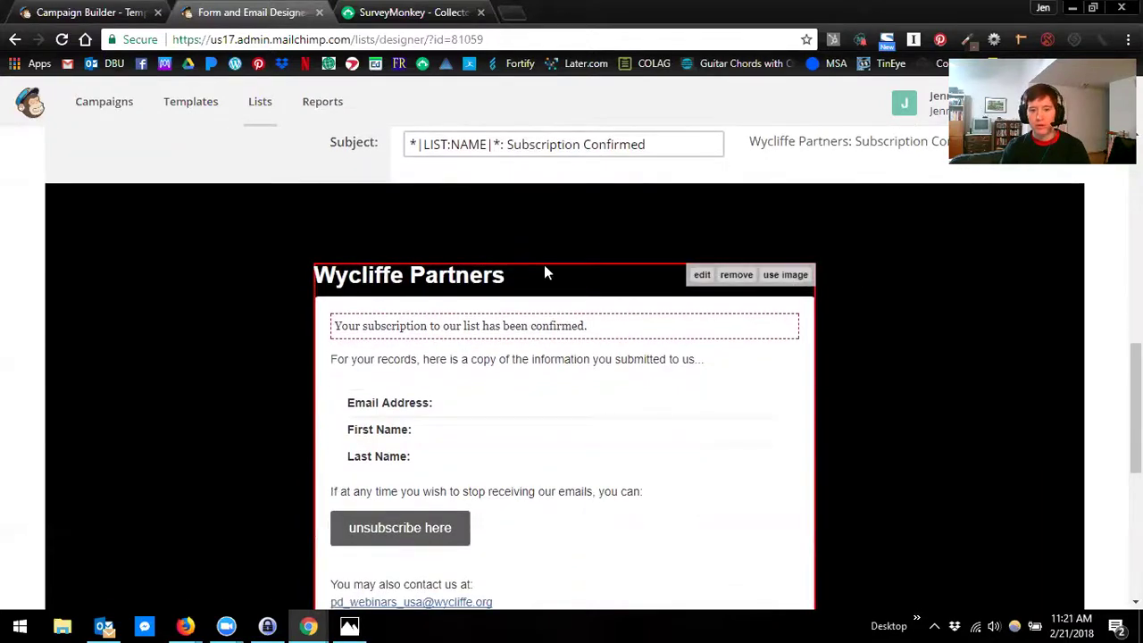
Set the outer wrapper's background color to #039da6 and check it in the email preview.
scroll(425, 385, down, 5)
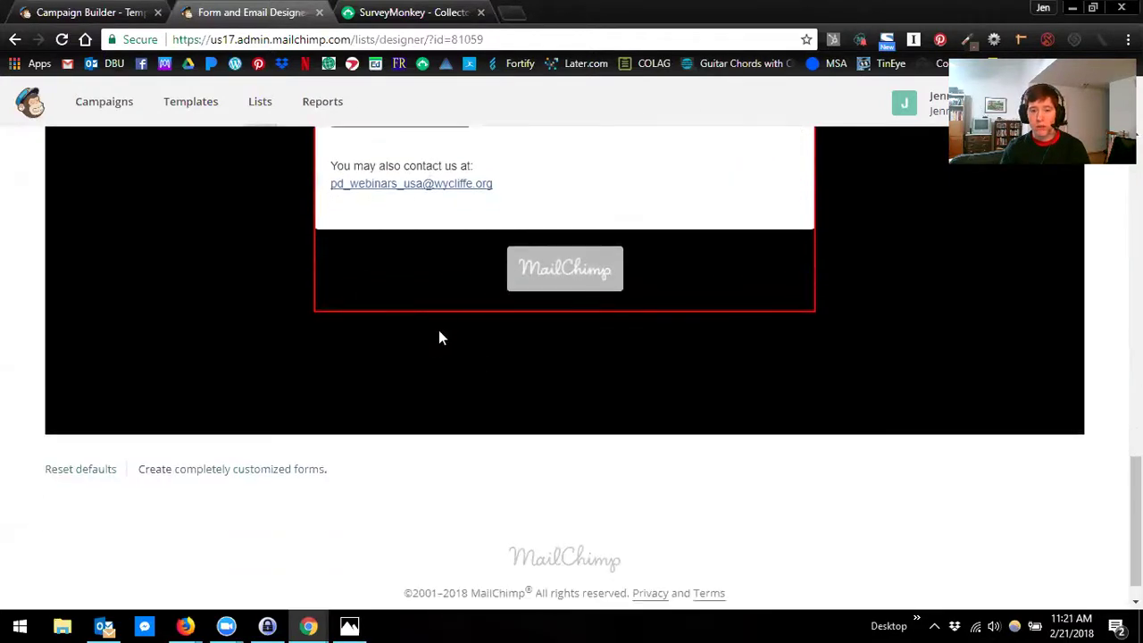
scroll(427, 295, up, 8)
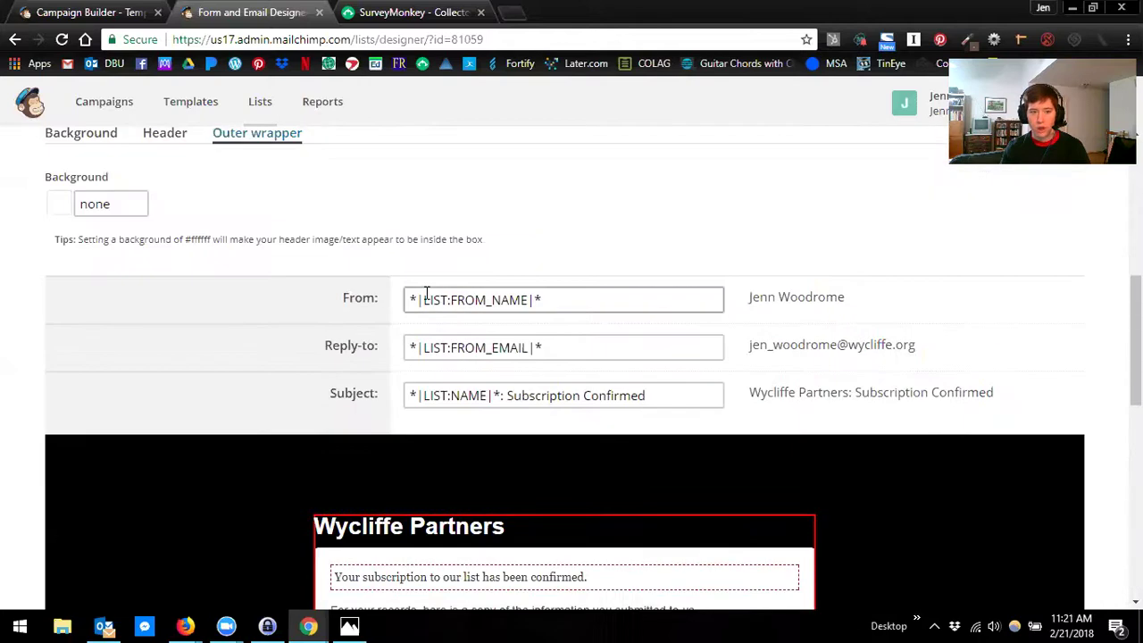
click(109, 205)
drag(111, 204, 74, 214)
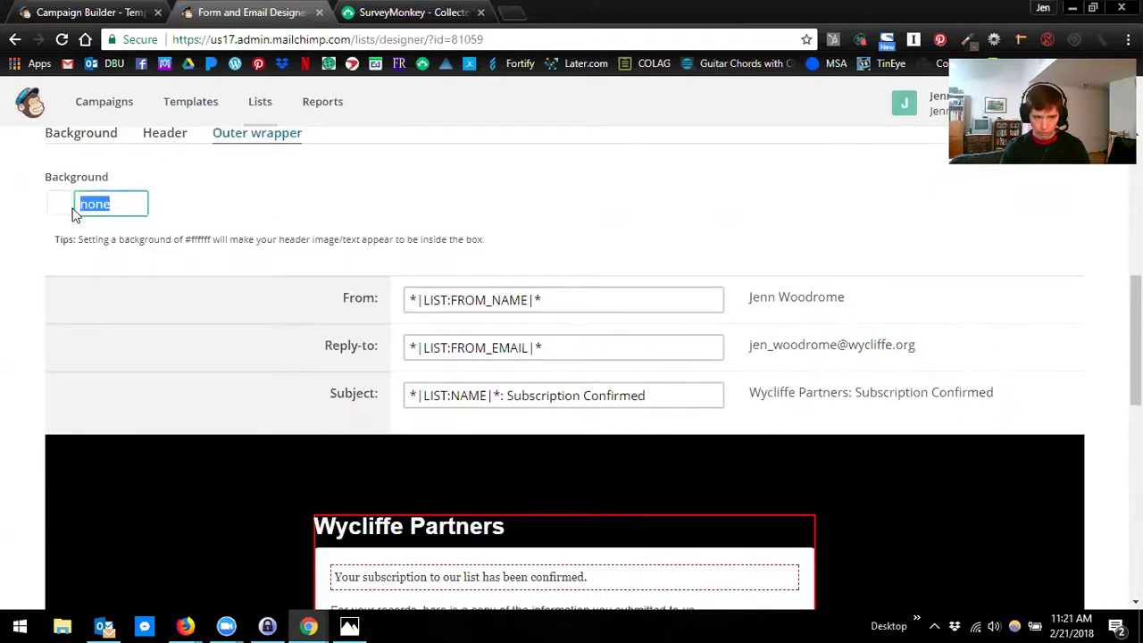
text(#)
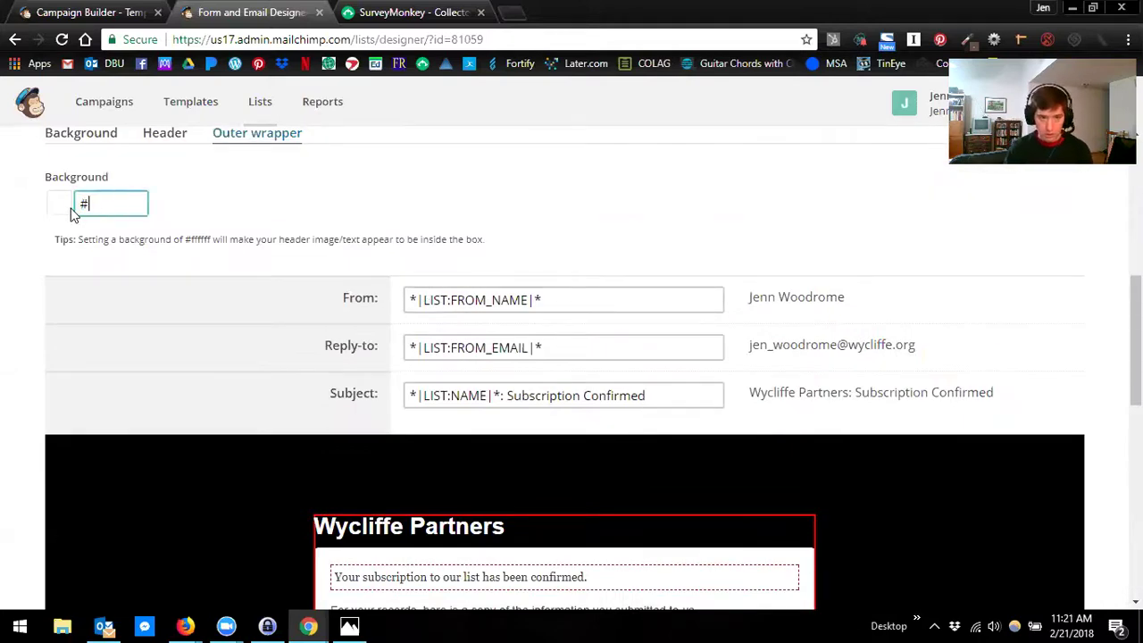
text(039da)
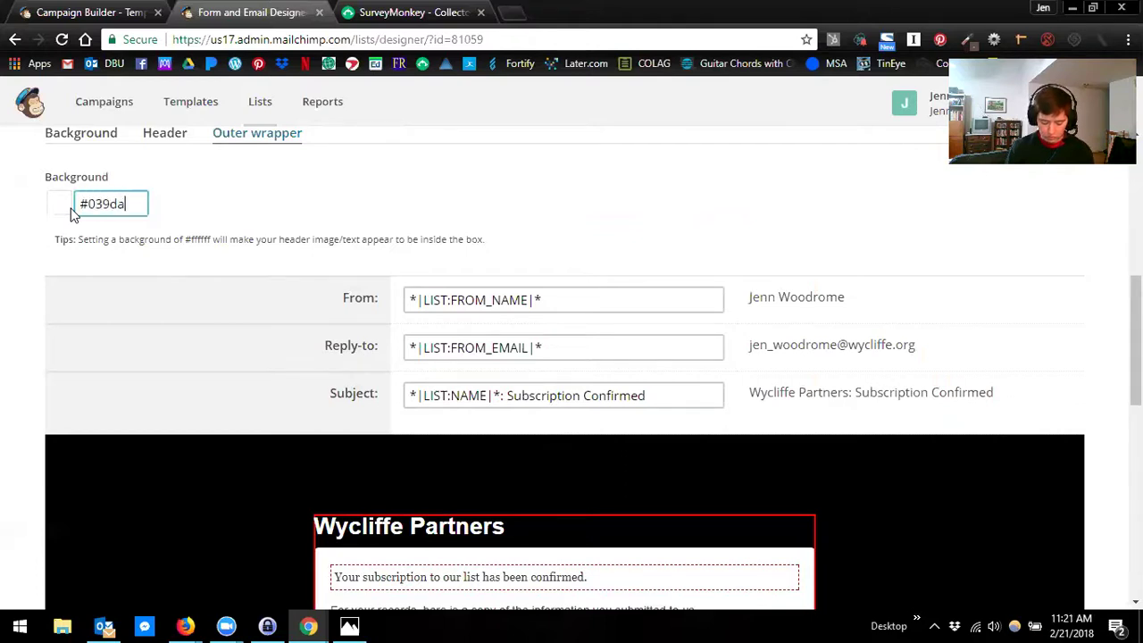
text(6)
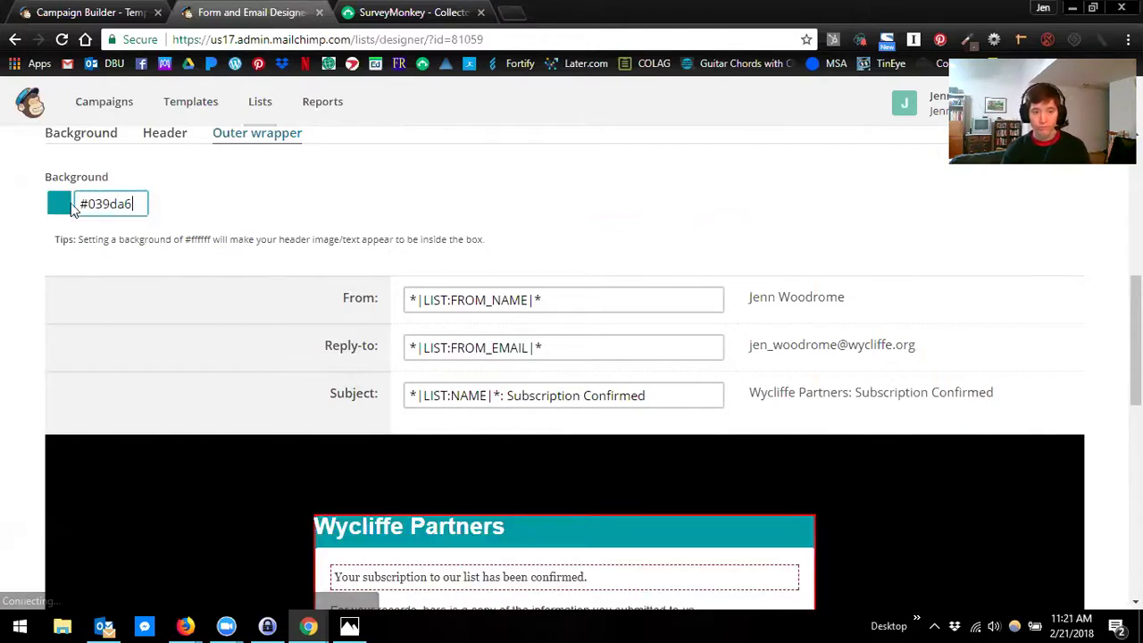
click(201, 220)
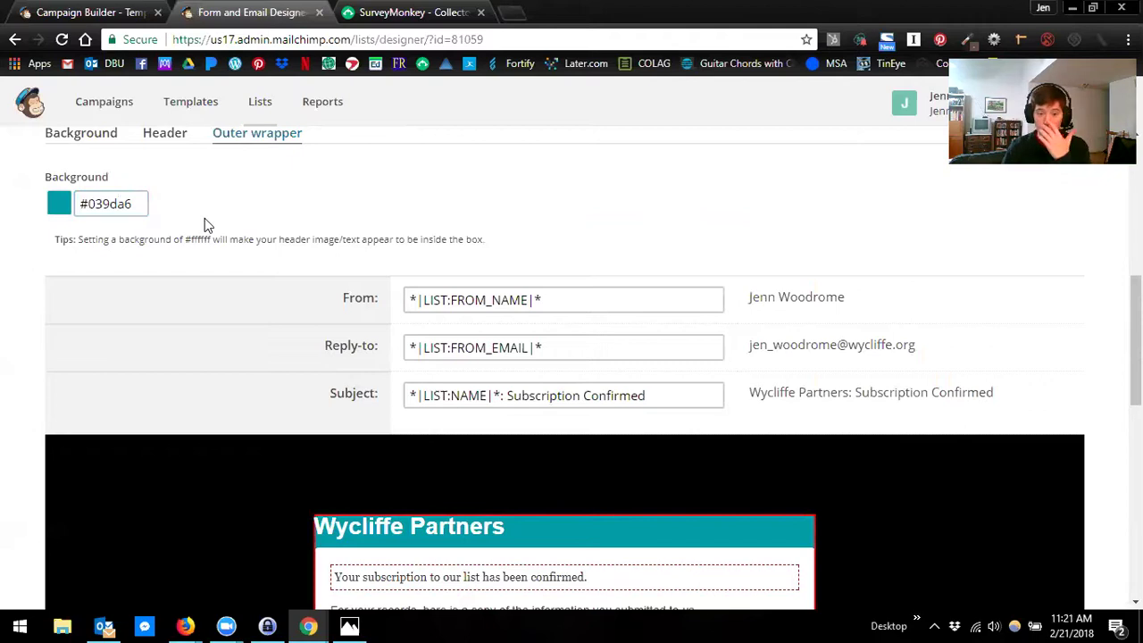
scroll(232, 241, down, 2)
scroll(621, 353, down, 4)
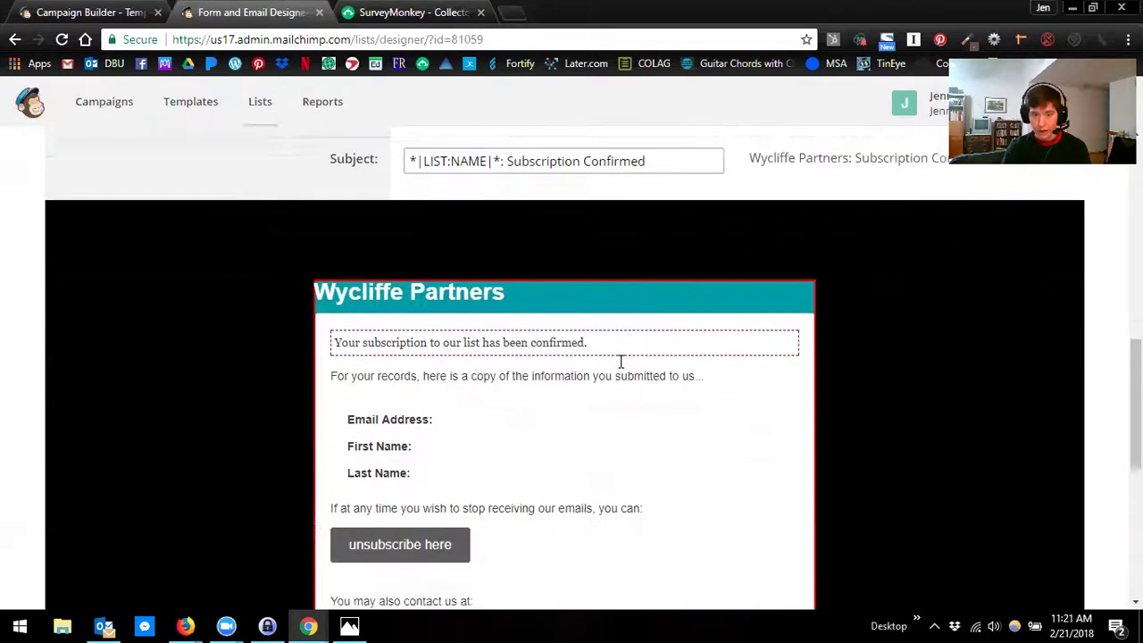
scroll(505, 422, up, 5)
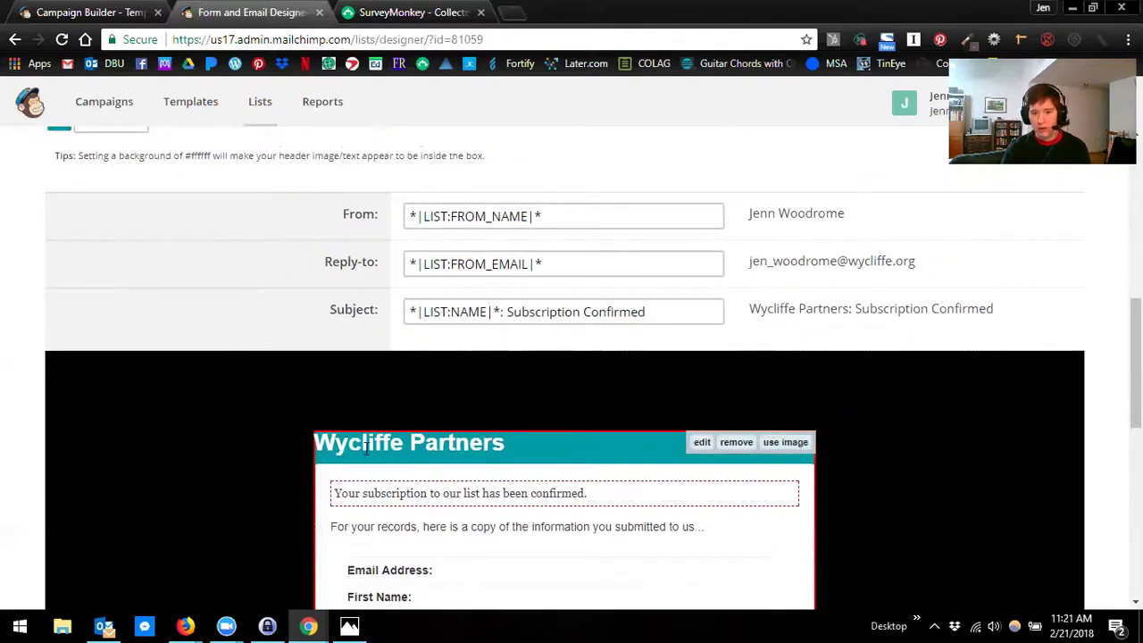
Set the page header's bottom margin to 30px and top margin to 30, and check the spacing in the email preview.
scroll(365, 439, up, 2)
click(162, 206)
scroll(326, 272, down, 1)
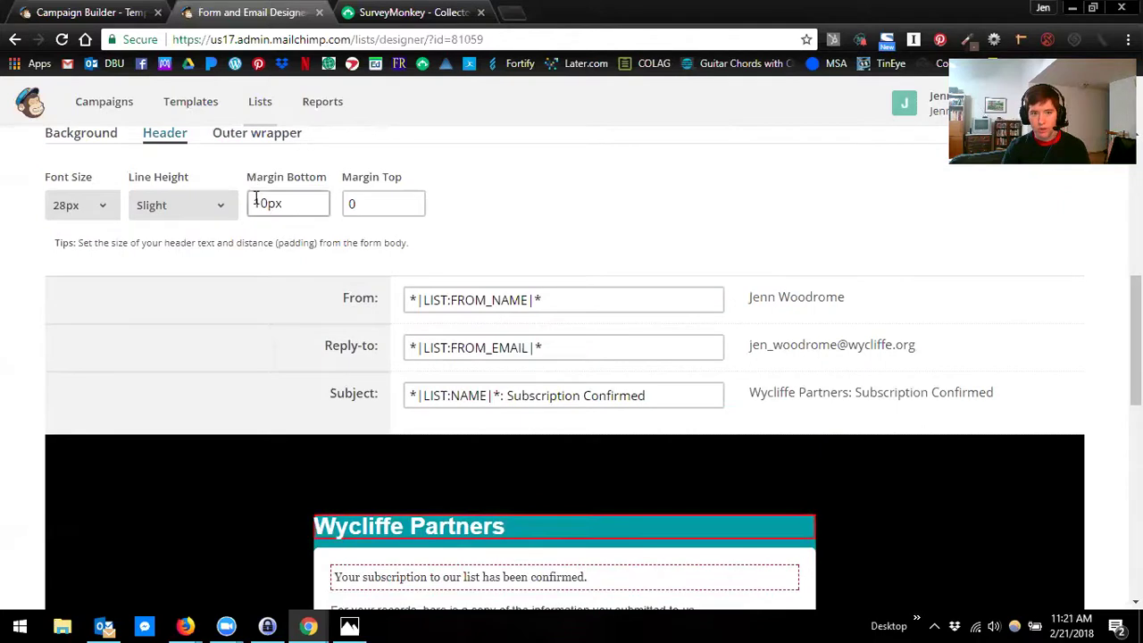
click(255, 202)
key(Delete)
text(3)
click(351, 204)
text(3)
click(470, 195)
scroll(561, 232, down, 2)
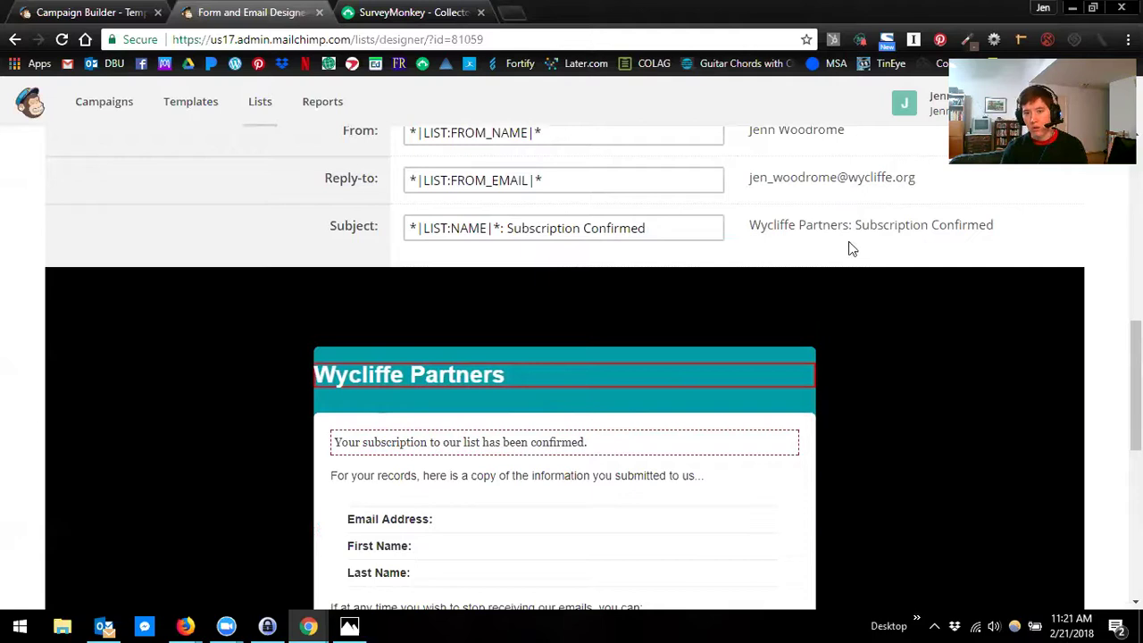
scroll(401, 161, up, 4)
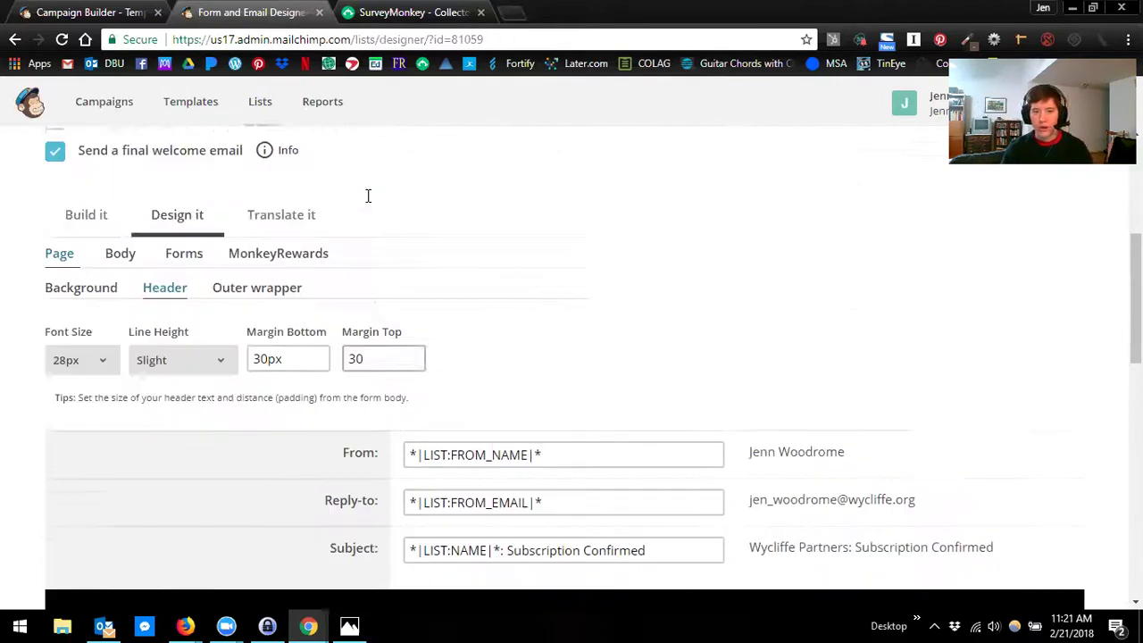
scroll(393, 349, down, 3)
scroll(383, 360, down, 7)
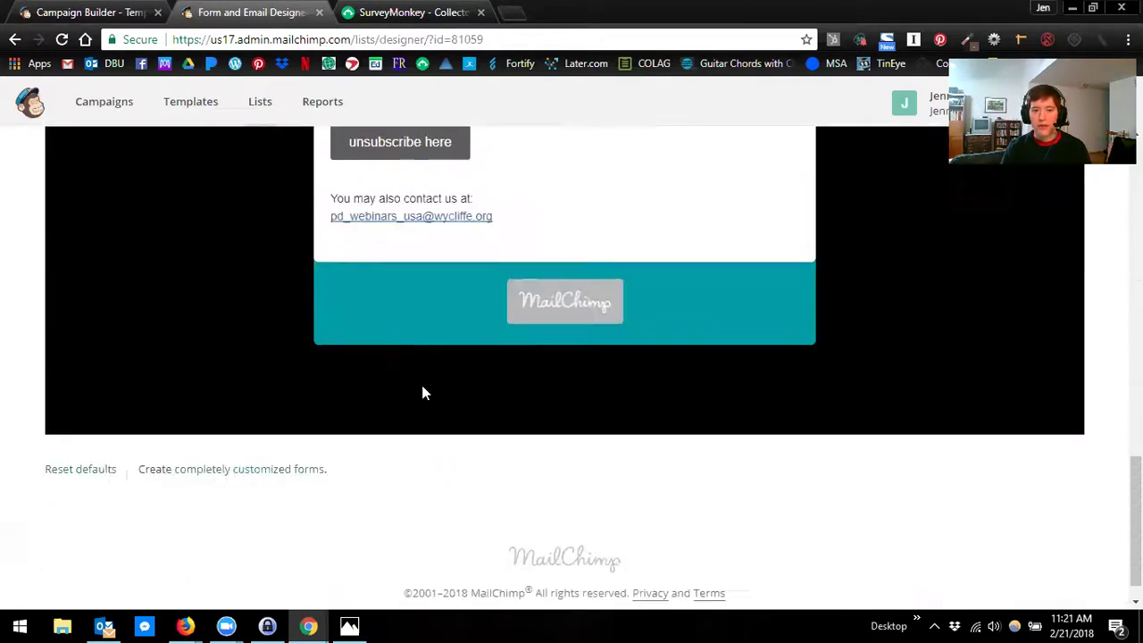
Open the body's foreground design settings and compare the background option with the outlined content box in the email preview.
scroll(463, 288, up, 6)
scroll(463, 288, up, 7)
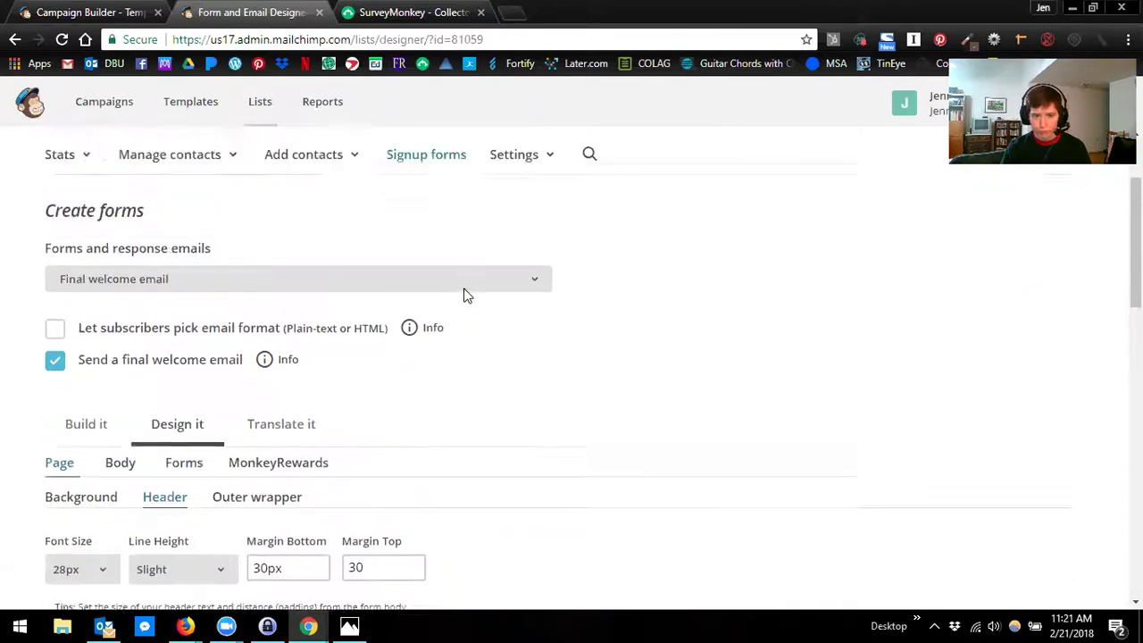
scroll(307, 347, down, 2)
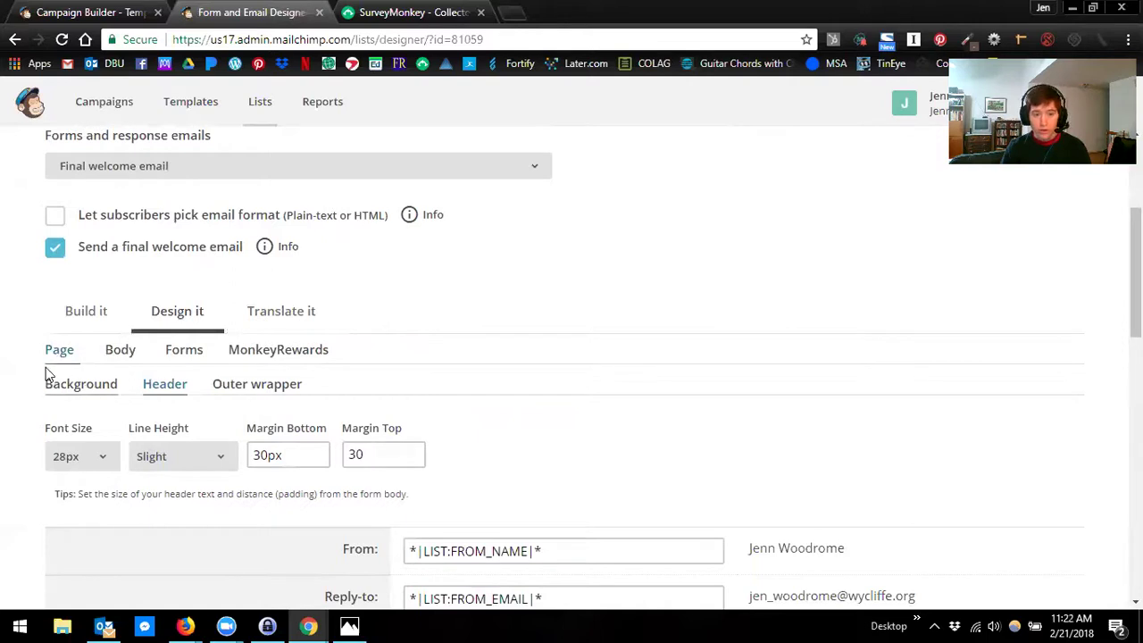
click(127, 353)
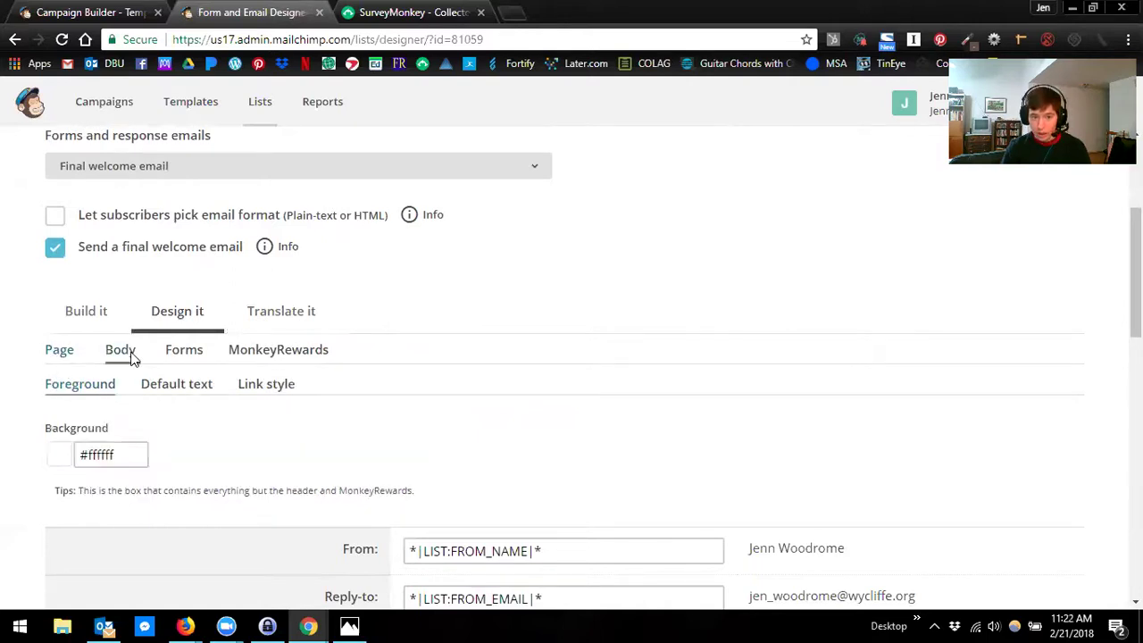
scroll(134, 348, down, 3)
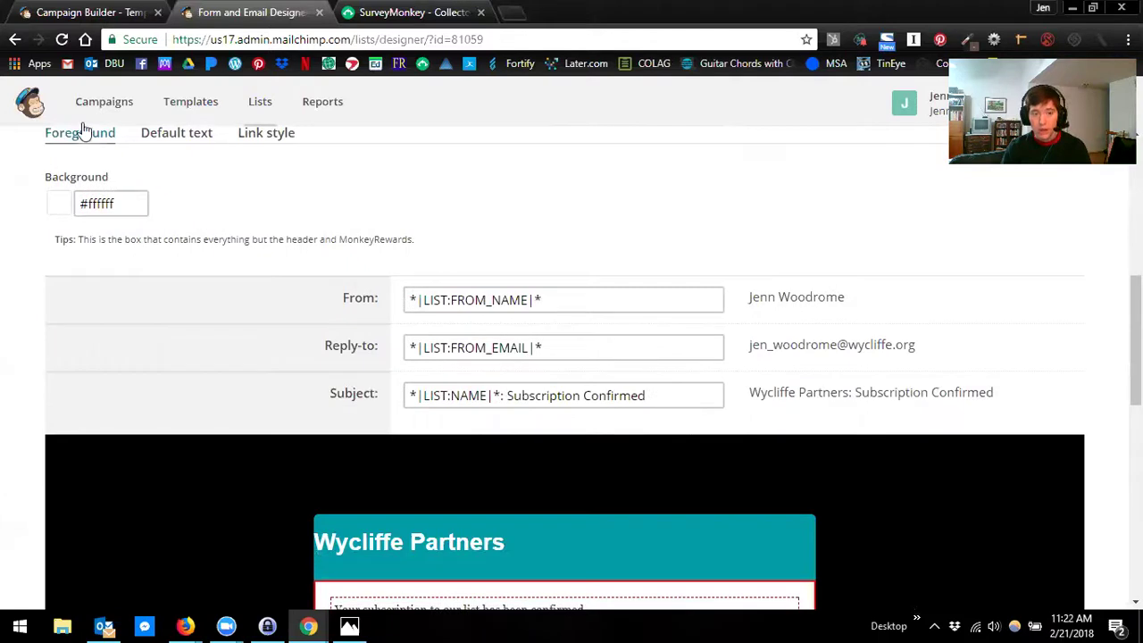
scroll(408, 273, down, 5)
scroll(432, 324, up, 5)
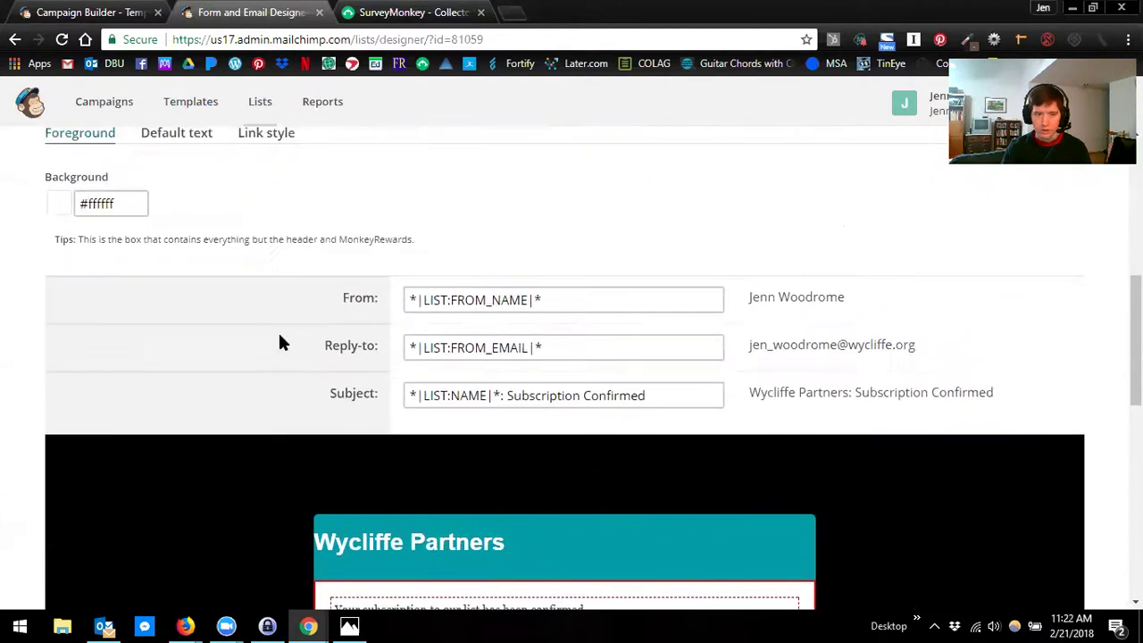
scroll(279, 342, up, 2)
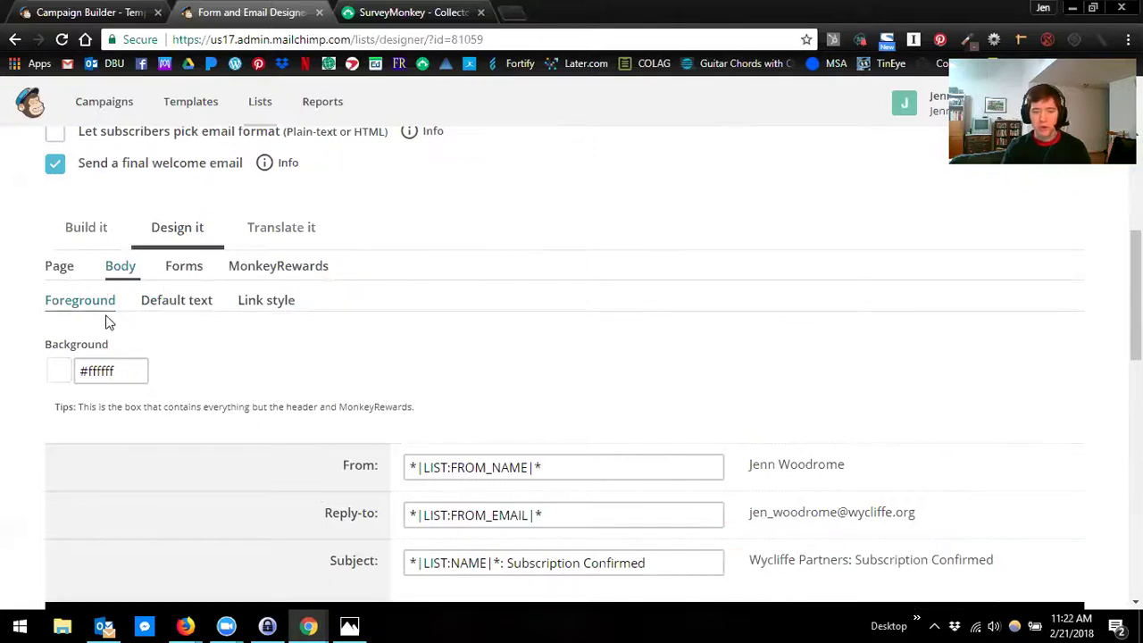
scroll(203, 320, down, 1)
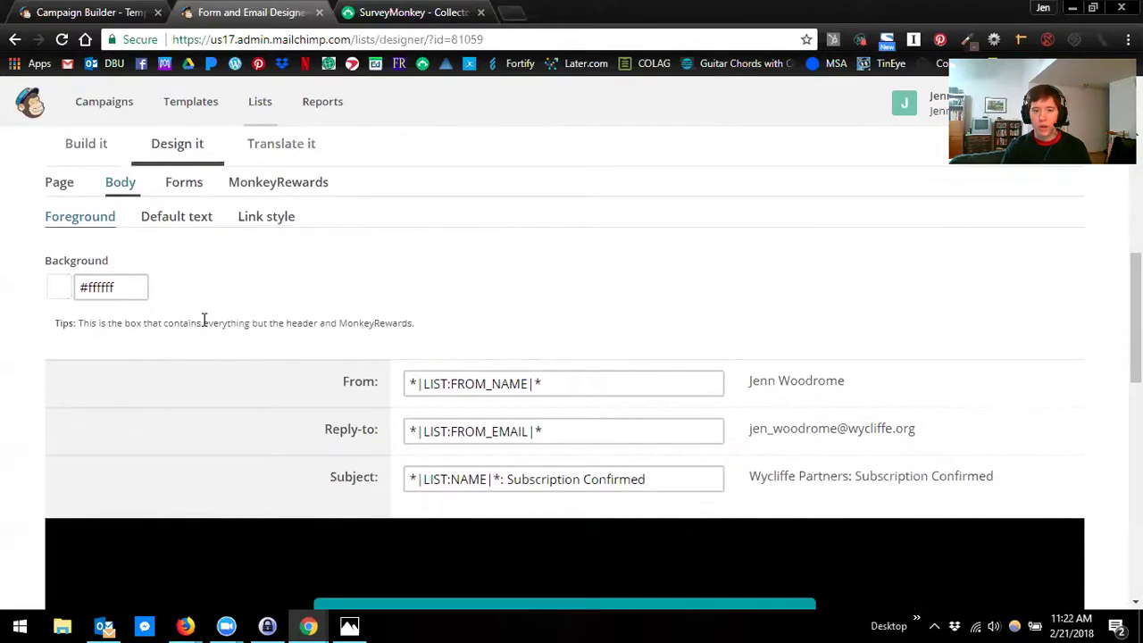
scroll(545, 430, down, 5)
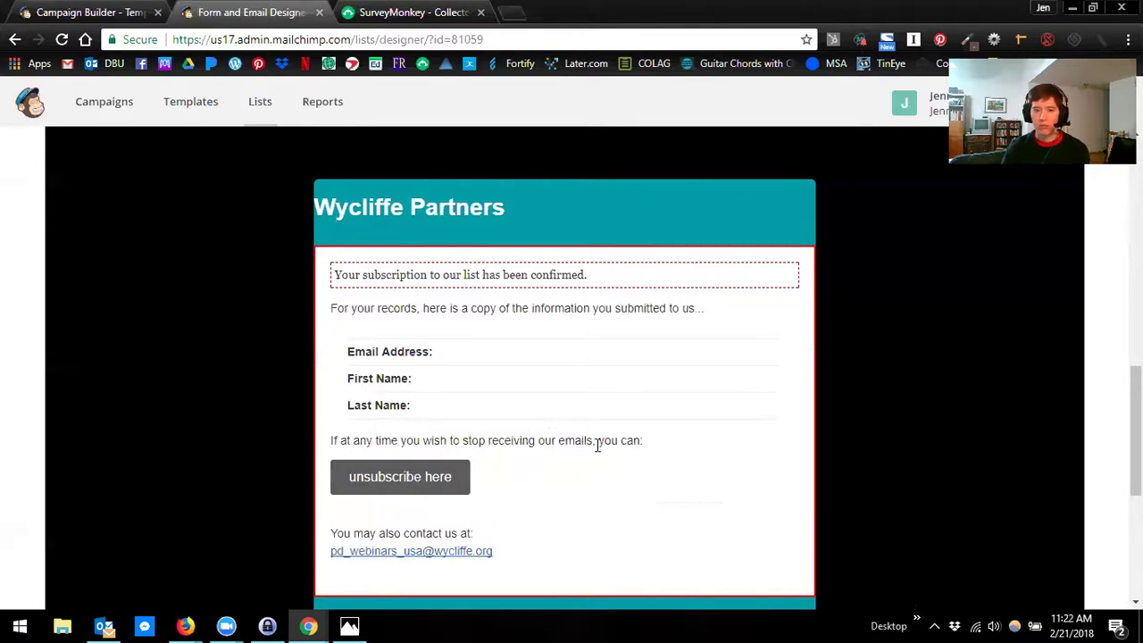
Set the default body text font family to Georgia for the final welcome email.
scroll(597, 444, up, 6)
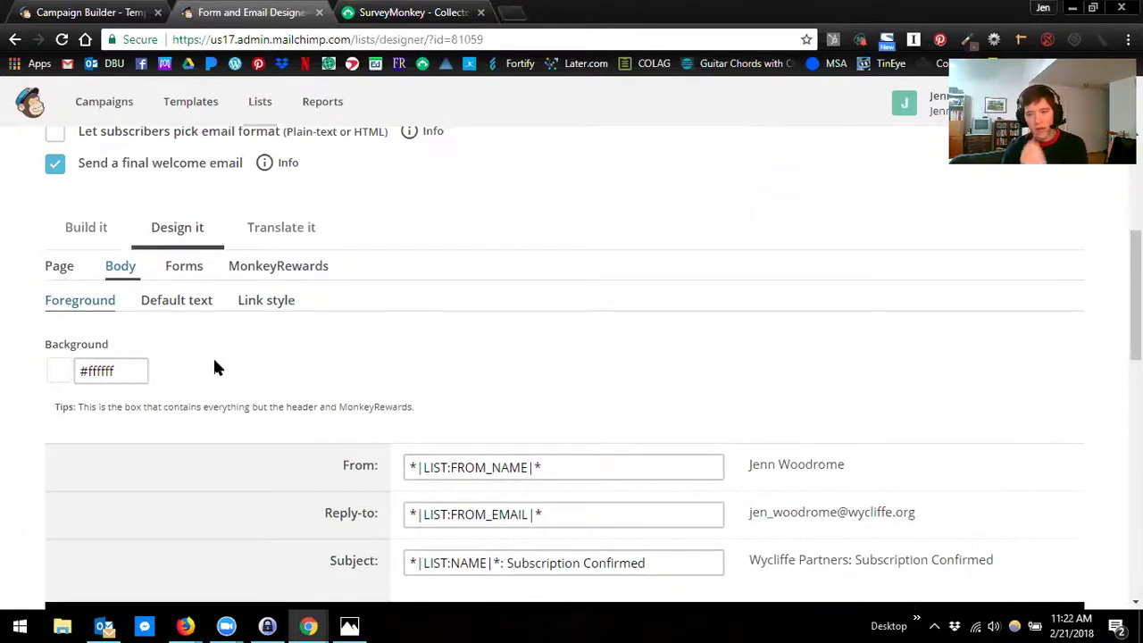
scroll(214, 366, down, 2)
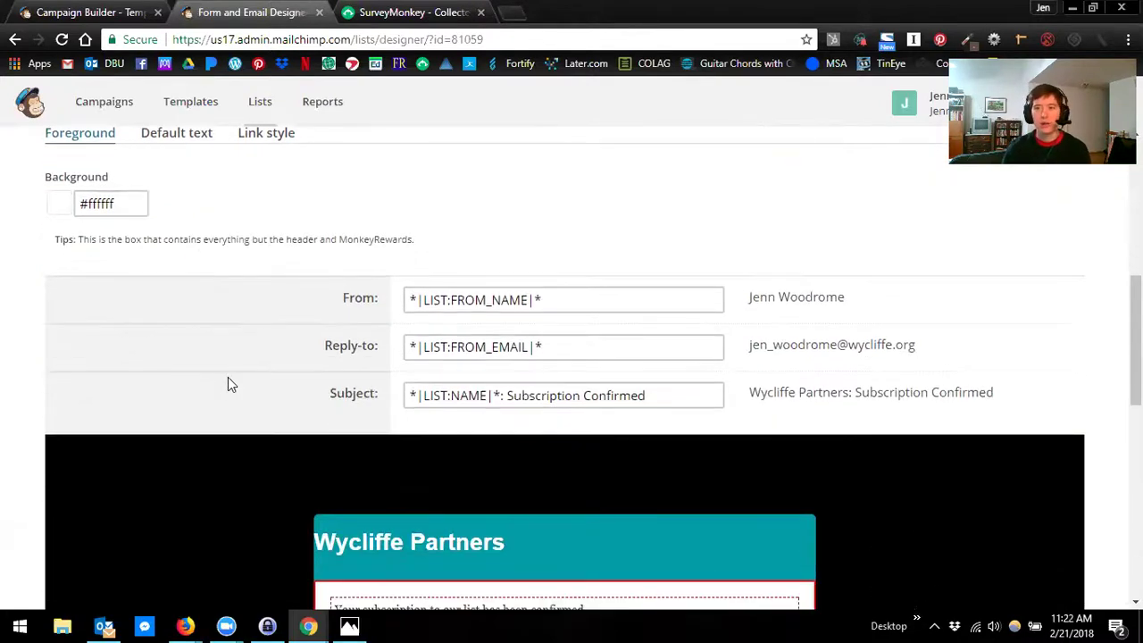
scroll(562, 507, down, 2)
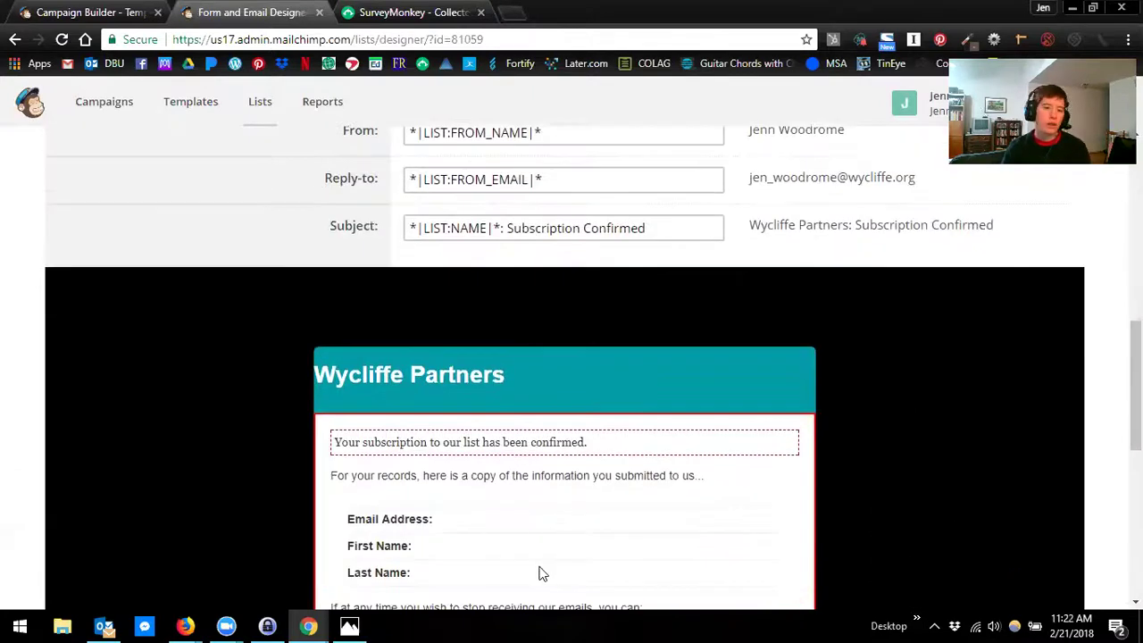
scroll(535, 570, down, 2)
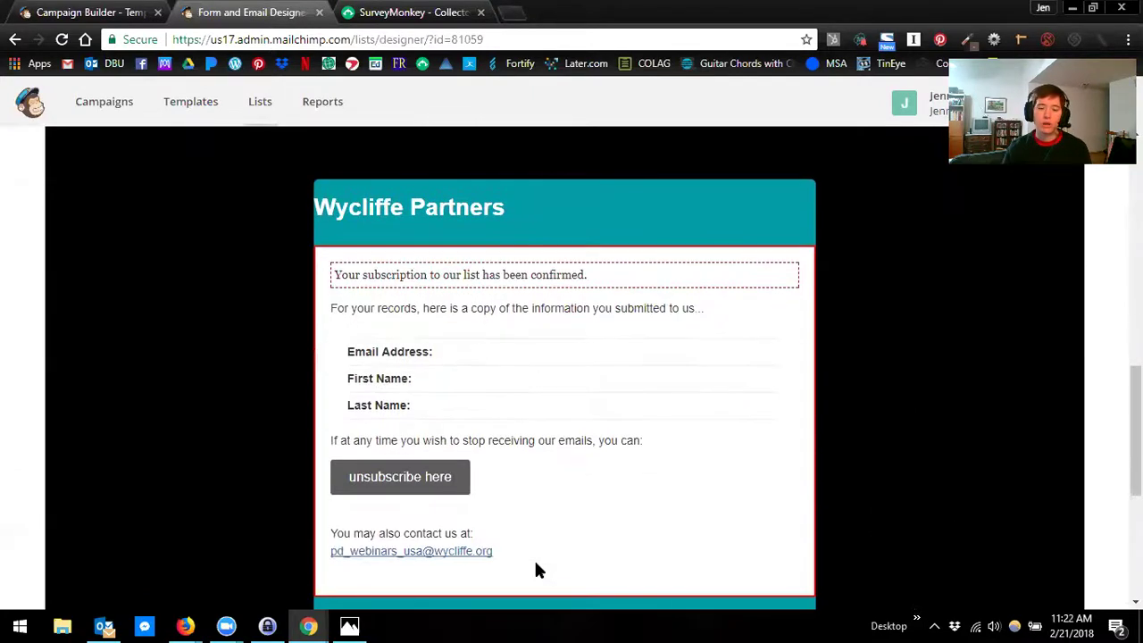
scroll(559, 511, up, 5)
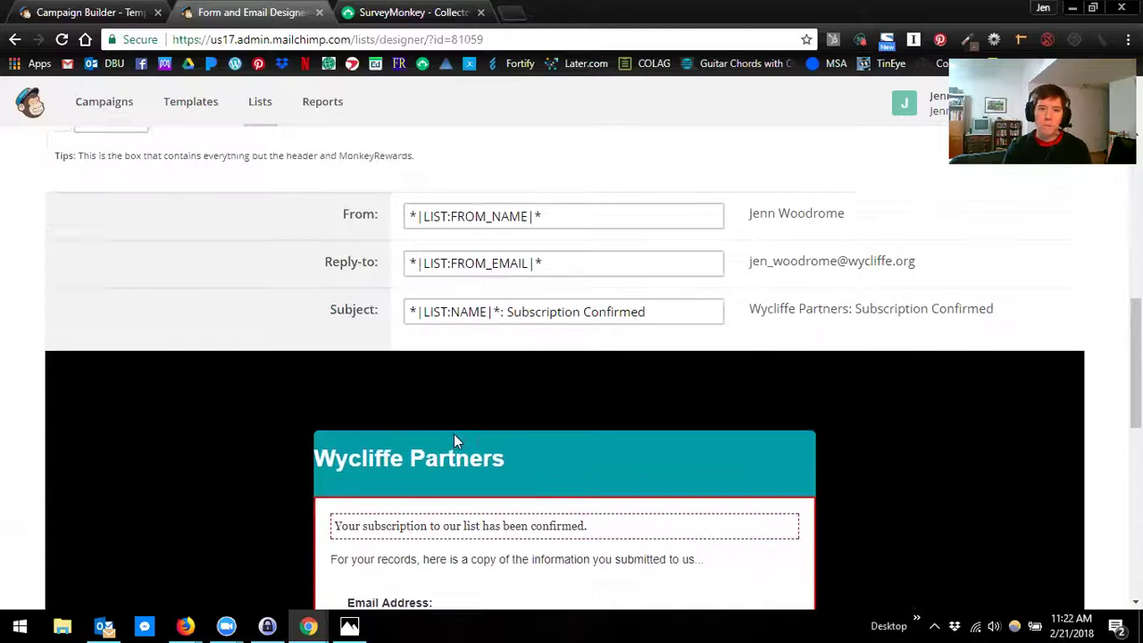
click(174, 227)
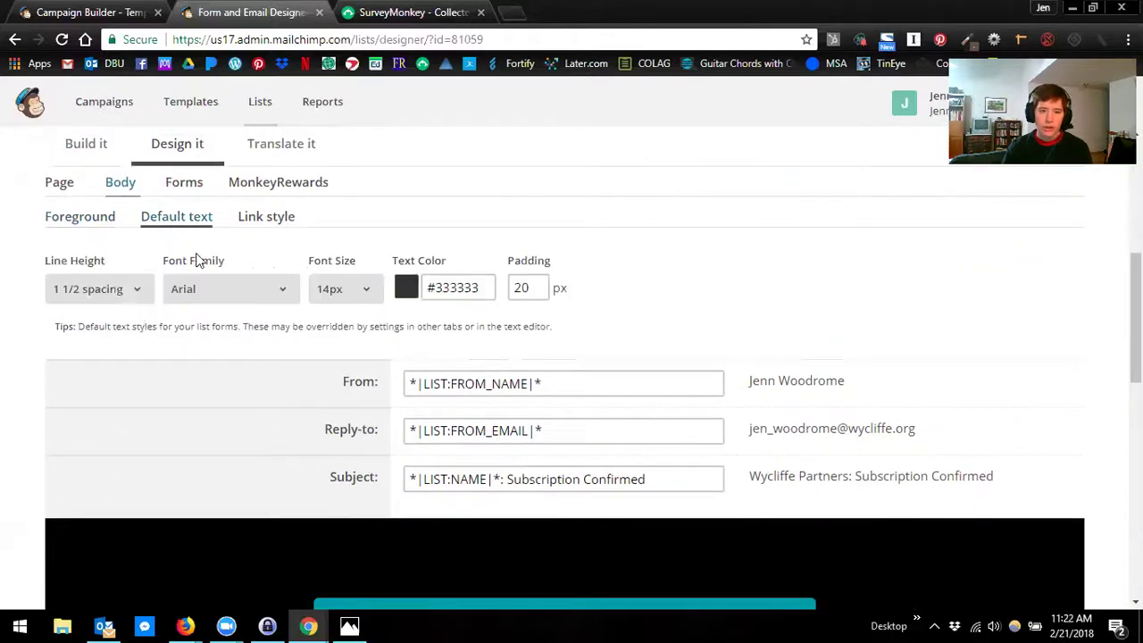
click(234, 290)
click(231, 361)
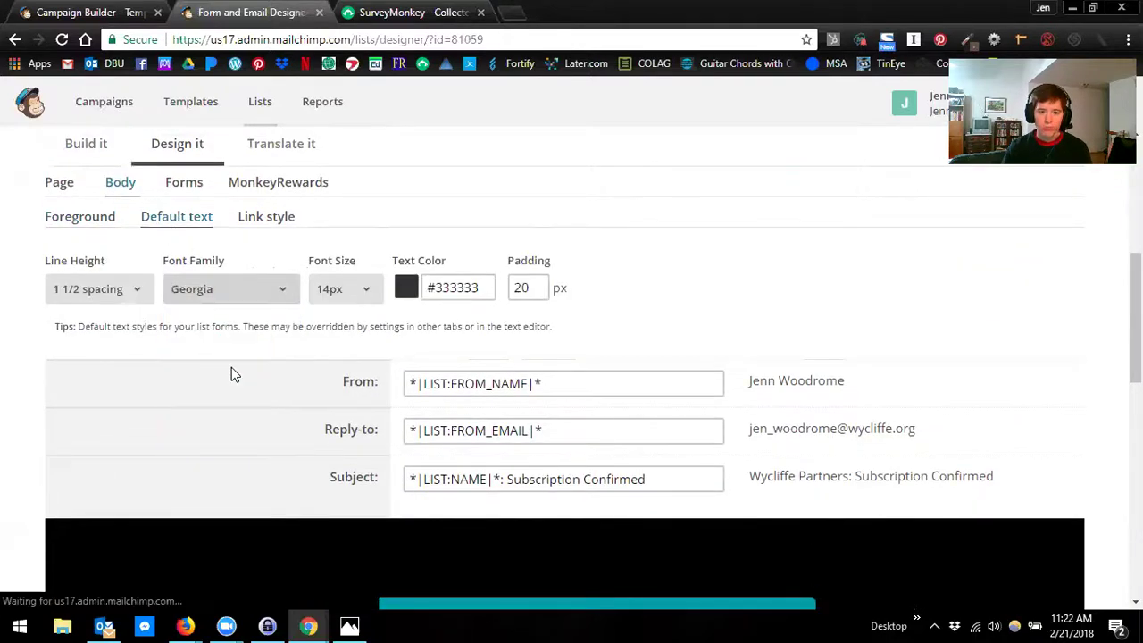
Set the default body text color to #000000 and check the text in the email preview.
click(460, 289)
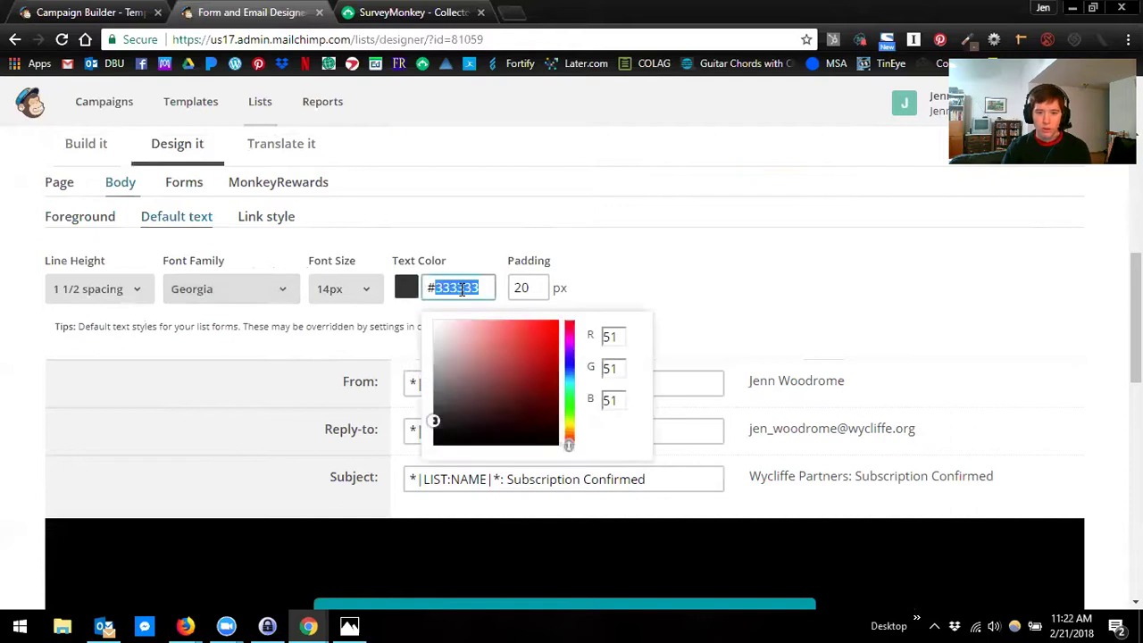
text(0000)
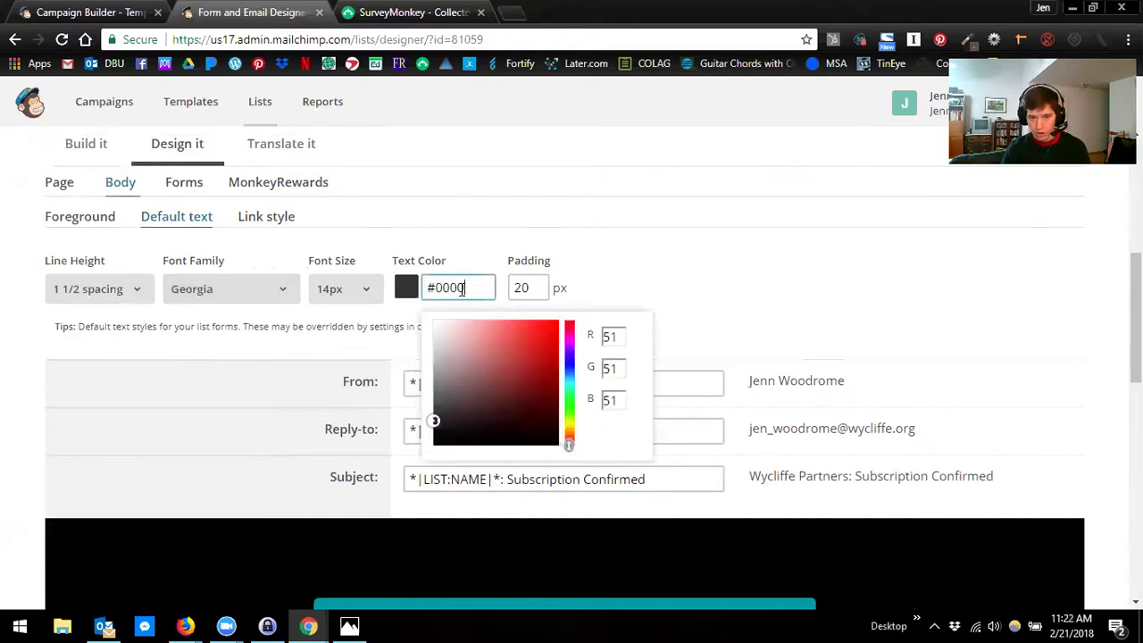
click(690, 291)
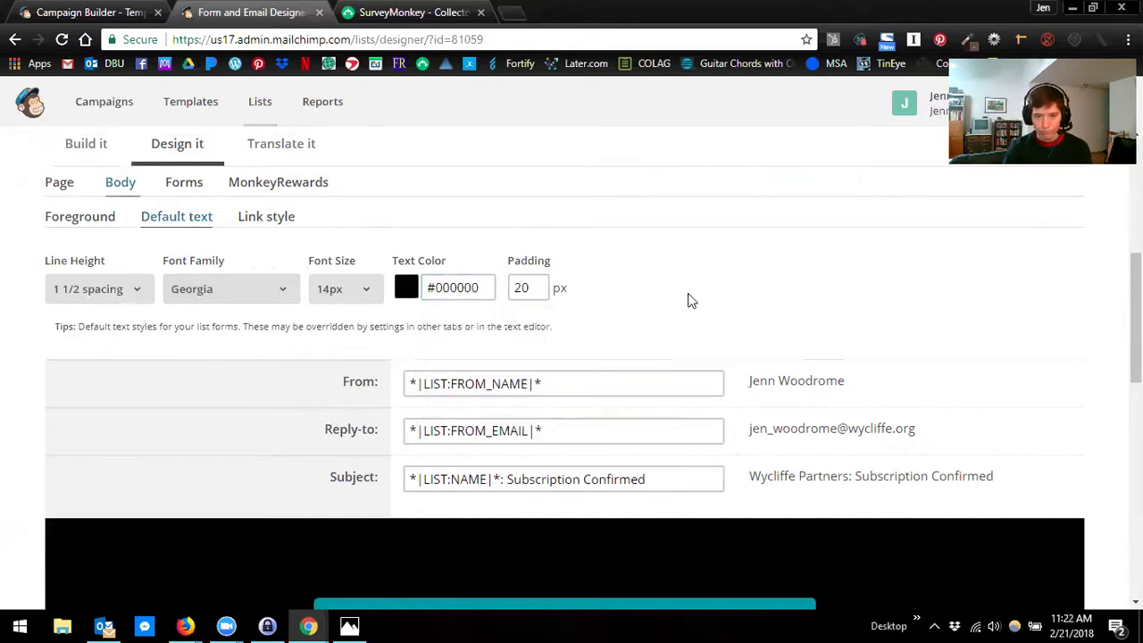
scroll(689, 295, down, 1)
scroll(689, 295, down, 1)
scroll(366, 173, up, 1)
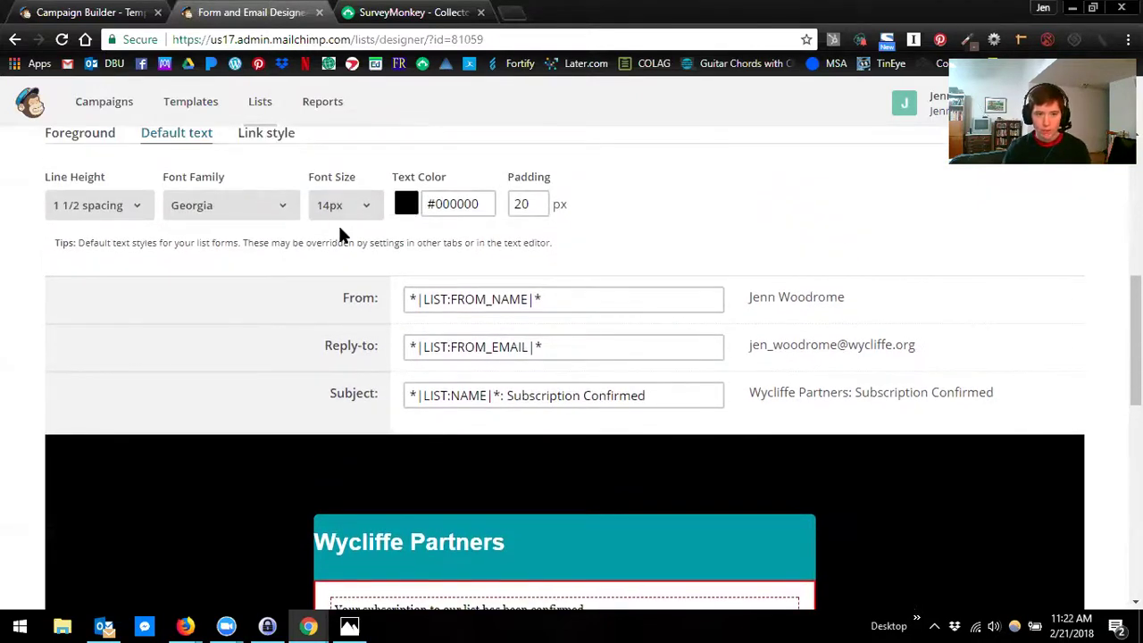
scroll(339, 230, down, 5)
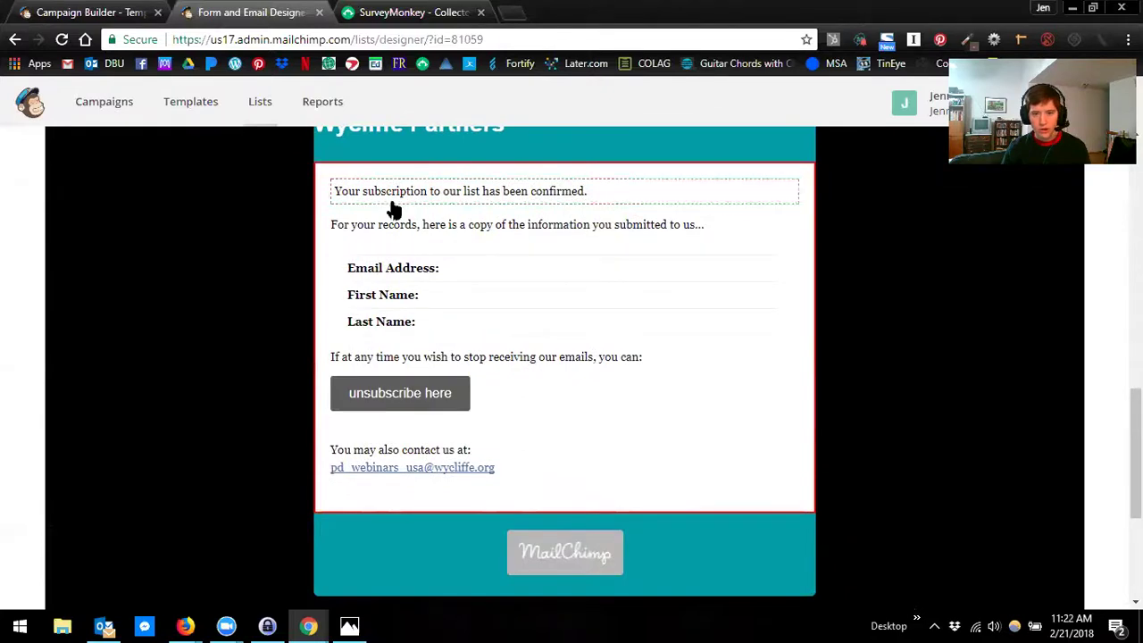
Open the body's link style settings and examine which elements of the email preview they affect.
scroll(440, 335, up, 4)
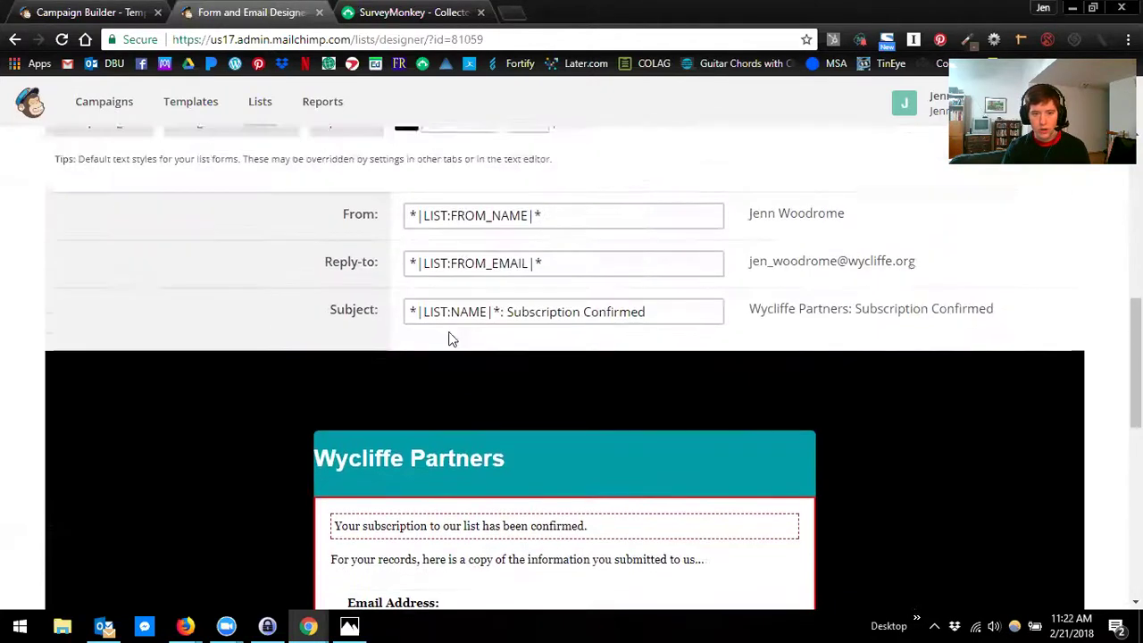
scroll(437, 339, up, 2)
click(265, 216)
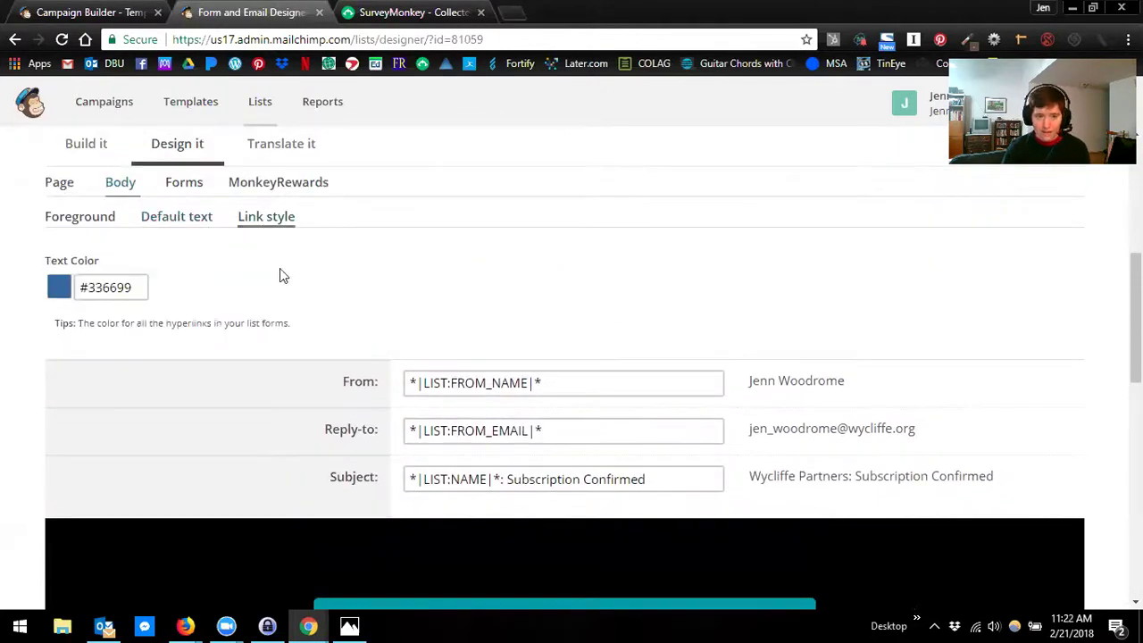
scroll(295, 286, down, 5)
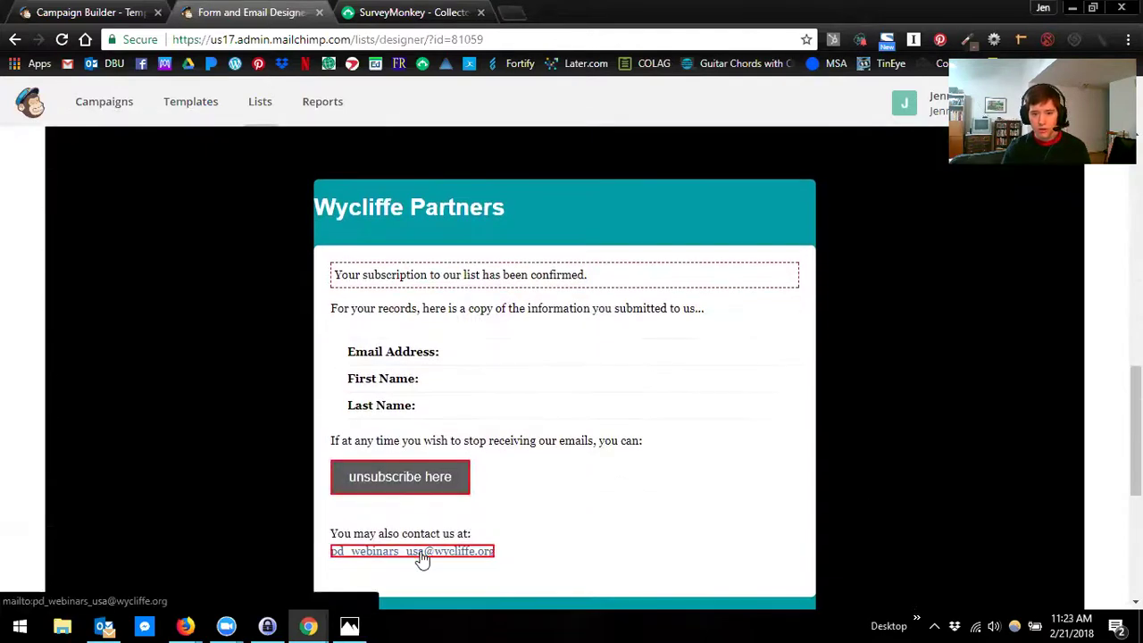
scroll(410, 549, up, 3)
scroll(261, 412, up, 1)
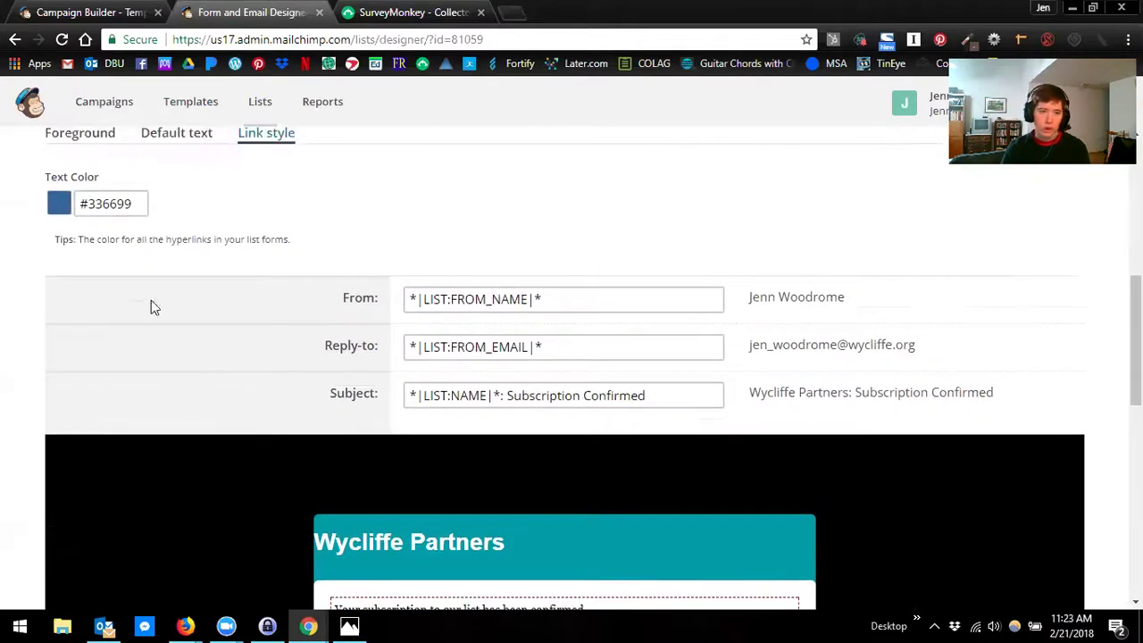
click(114, 209)
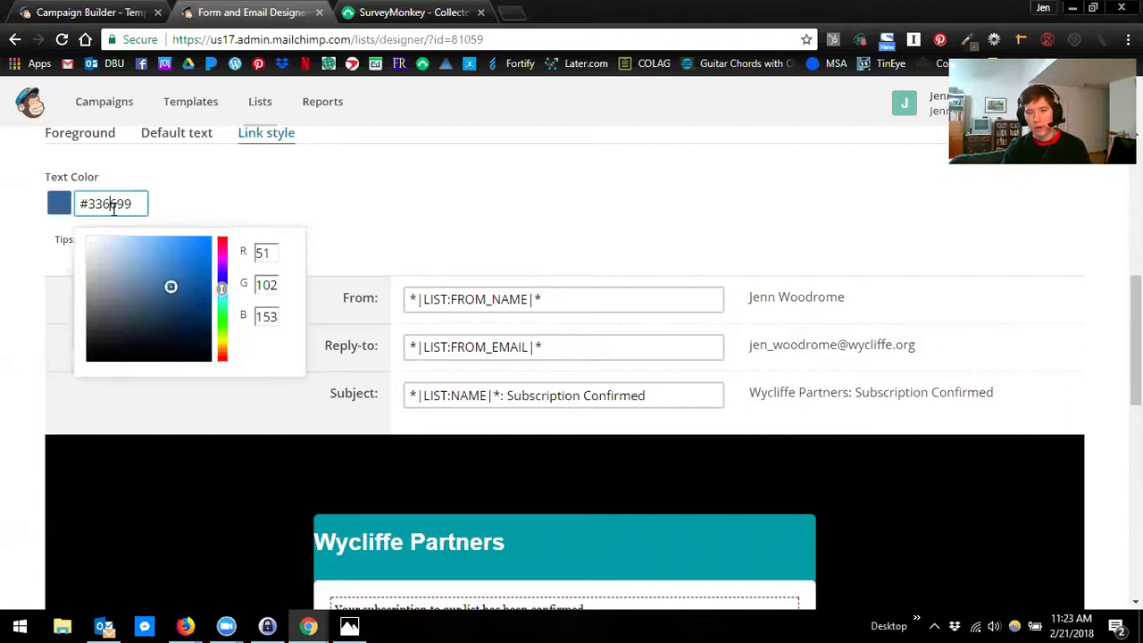
click(299, 191)
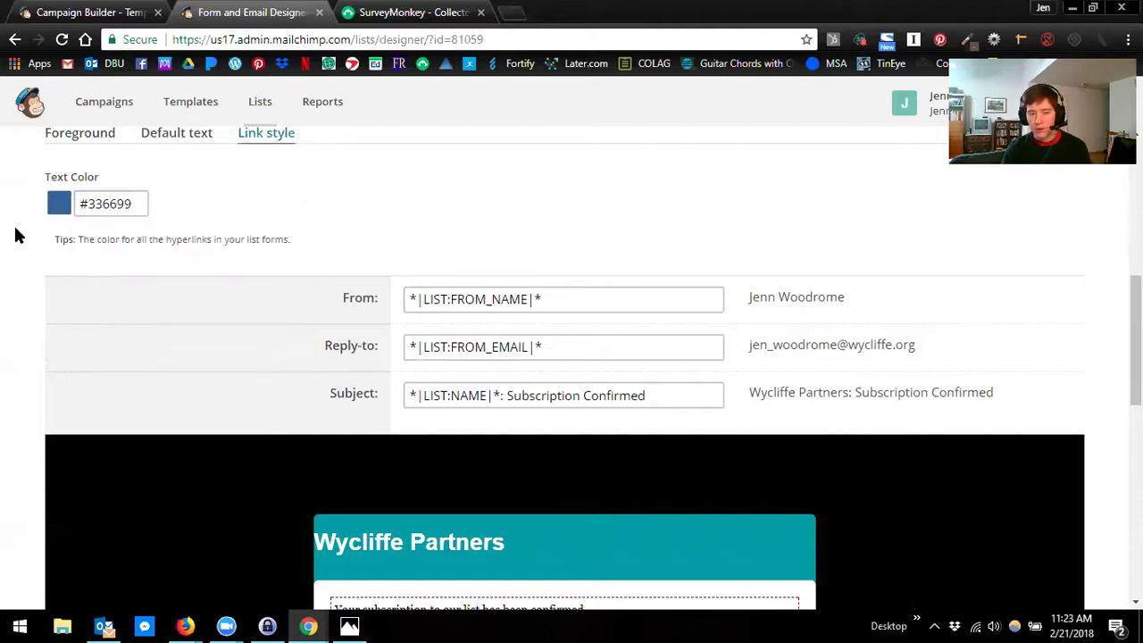
click(95, 203)
double_click(110, 201)
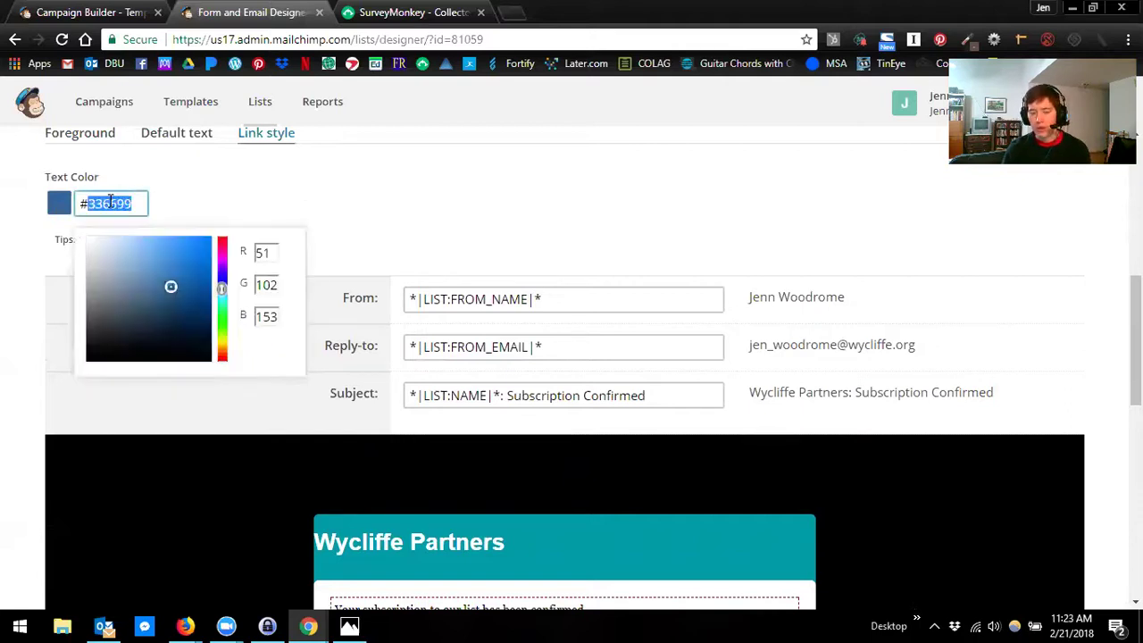
click(262, 194)
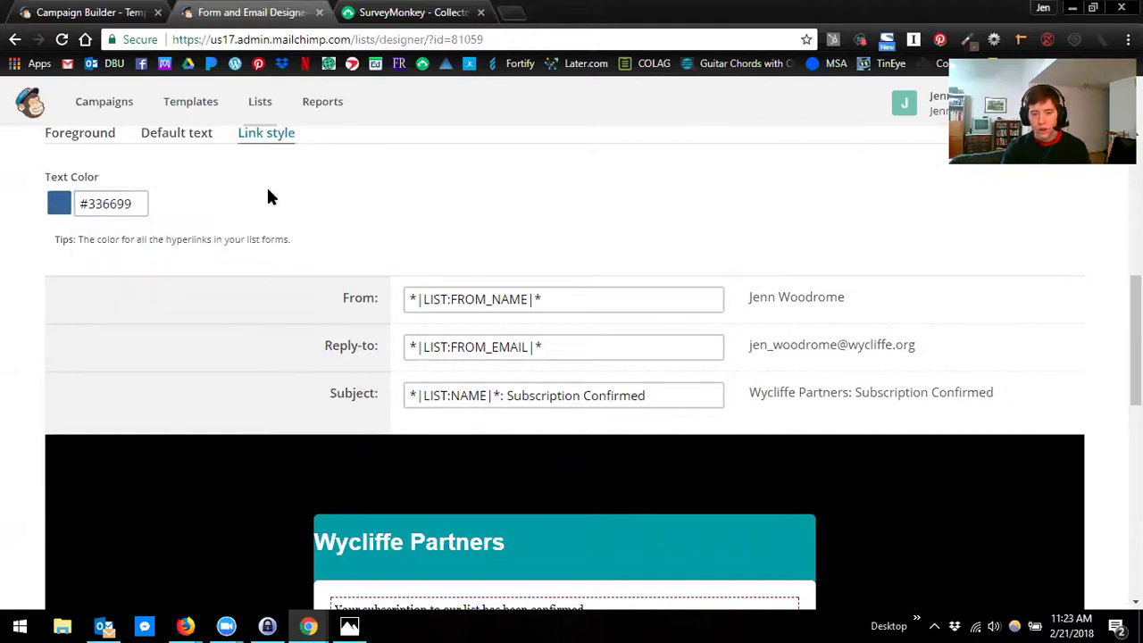
Open the form button style settings and examine which parts of the unsubscribe button they affect in the preview.
scroll(413, 583, down, 5)
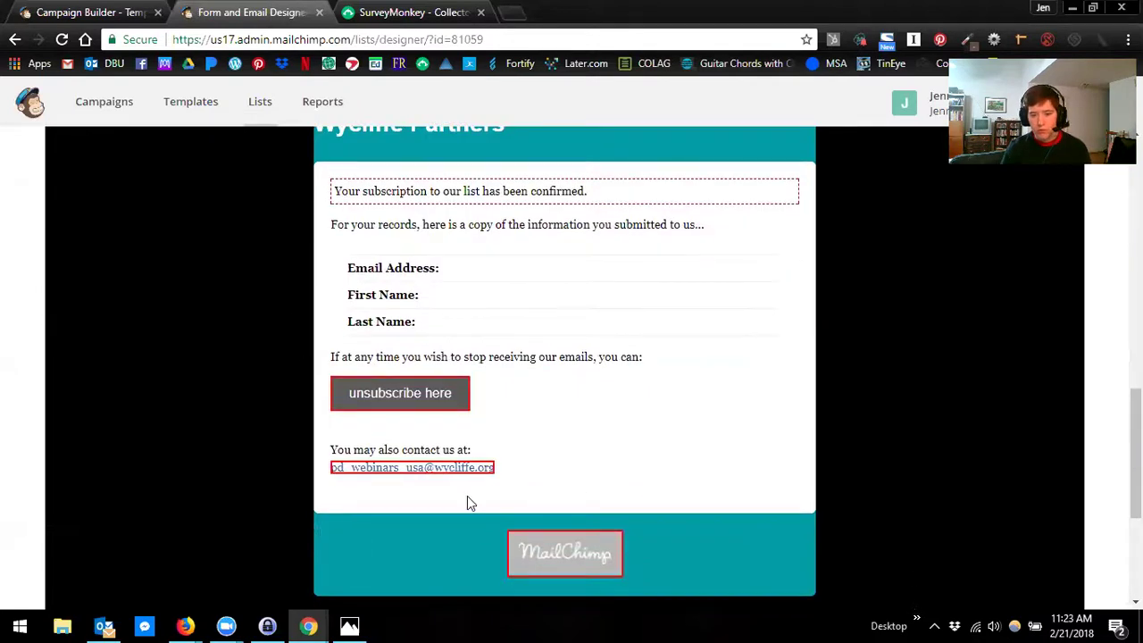
scroll(460, 489, up, 1)
scroll(460, 490, up, 6)
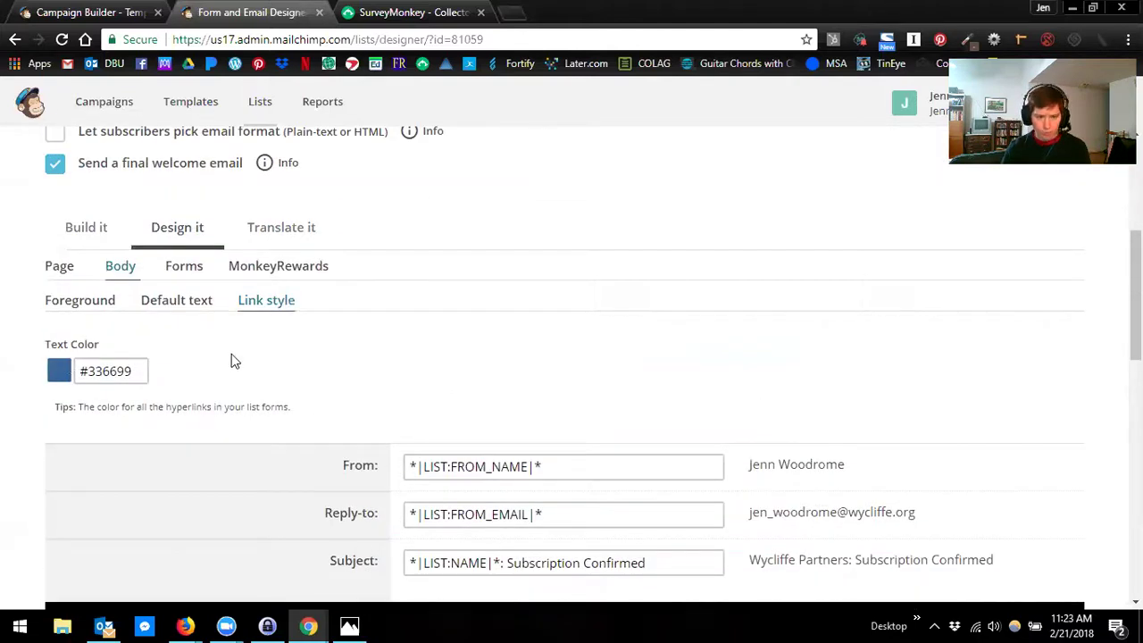
click(174, 272)
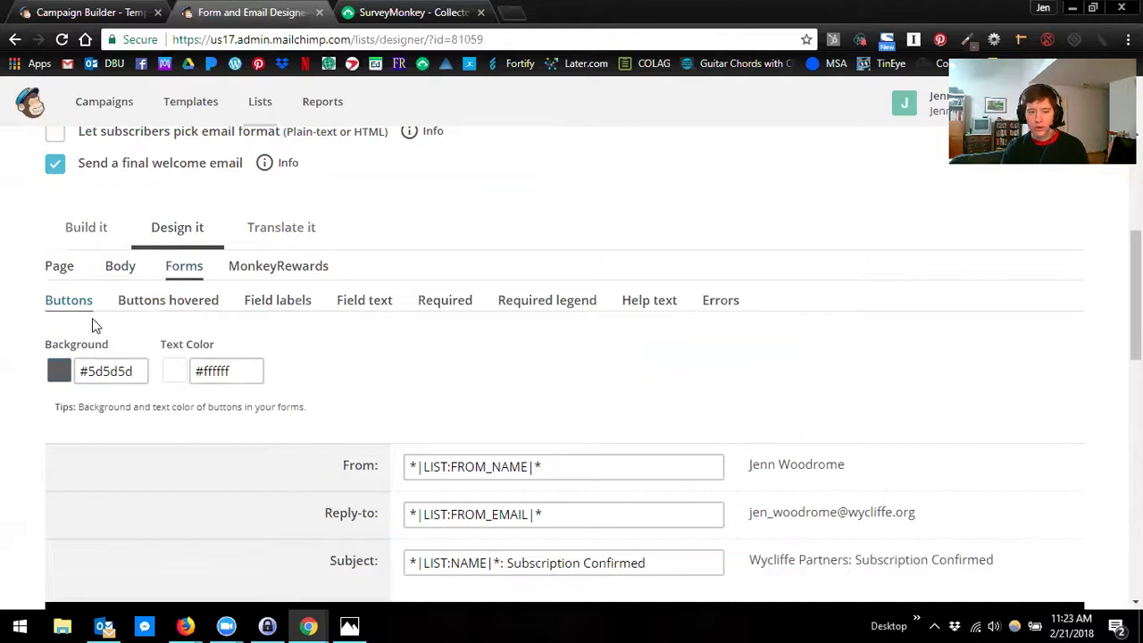
scroll(209, 423, down, 7)
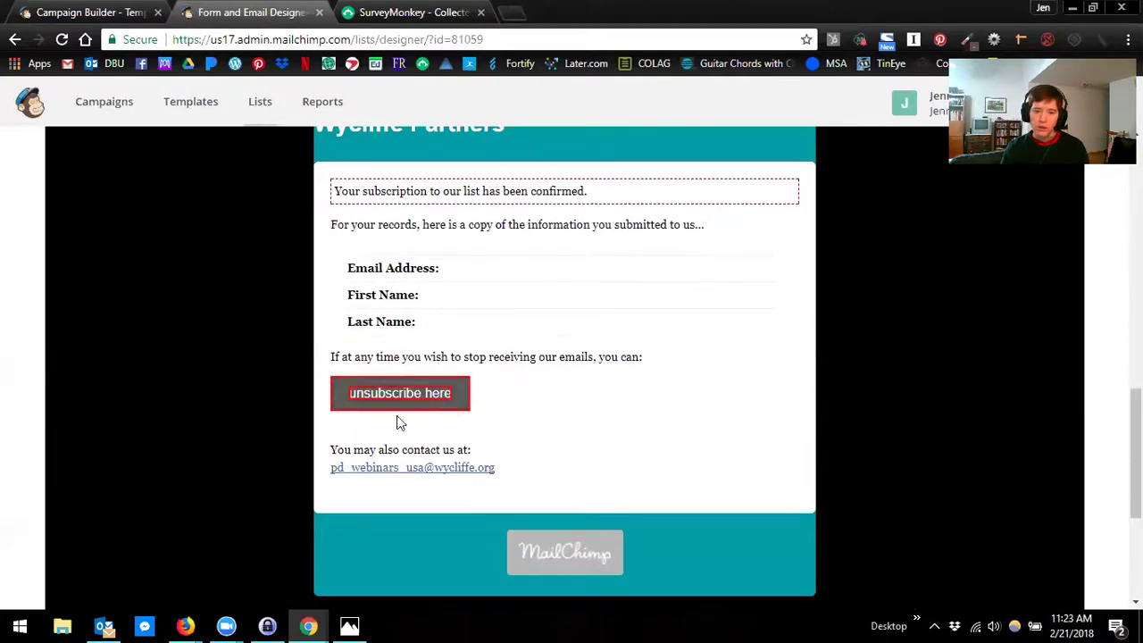
scroll(250, 403, up, 2)
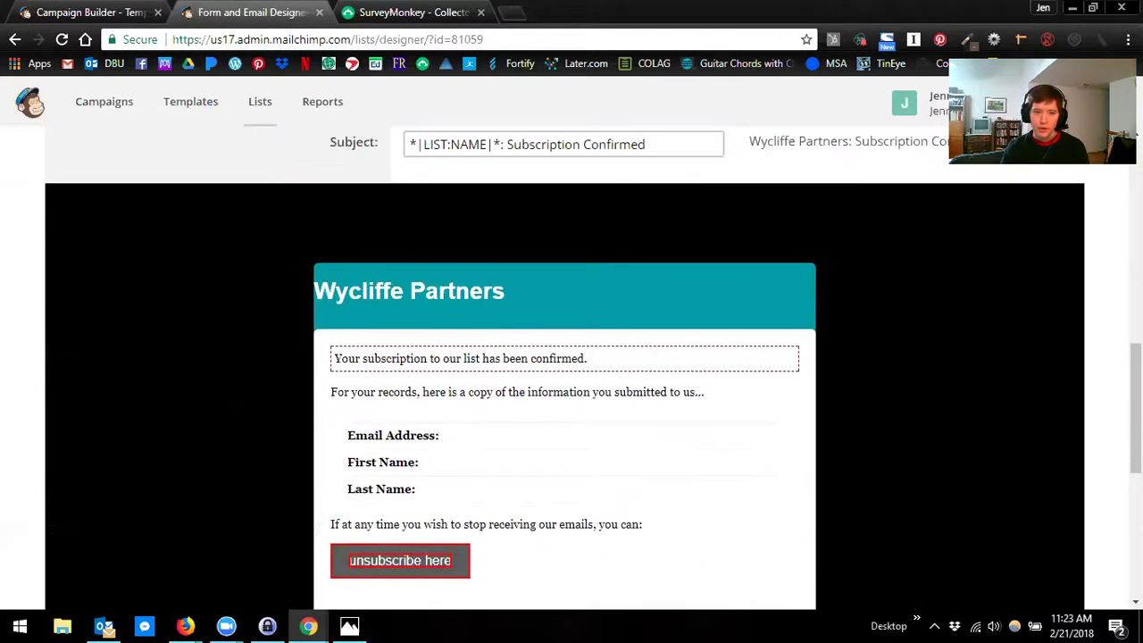
scroll(240, 397, up, 5)
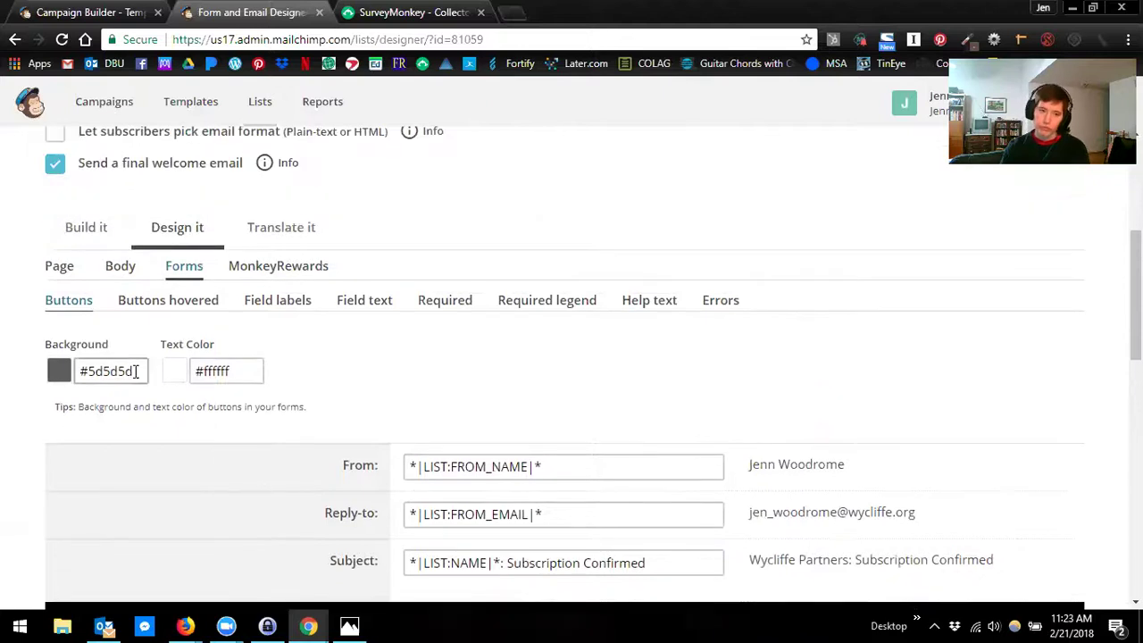
Change the form buttons' background color value to #5d5d5df and open their text color for editing.
click(136, 372)
text(ff)
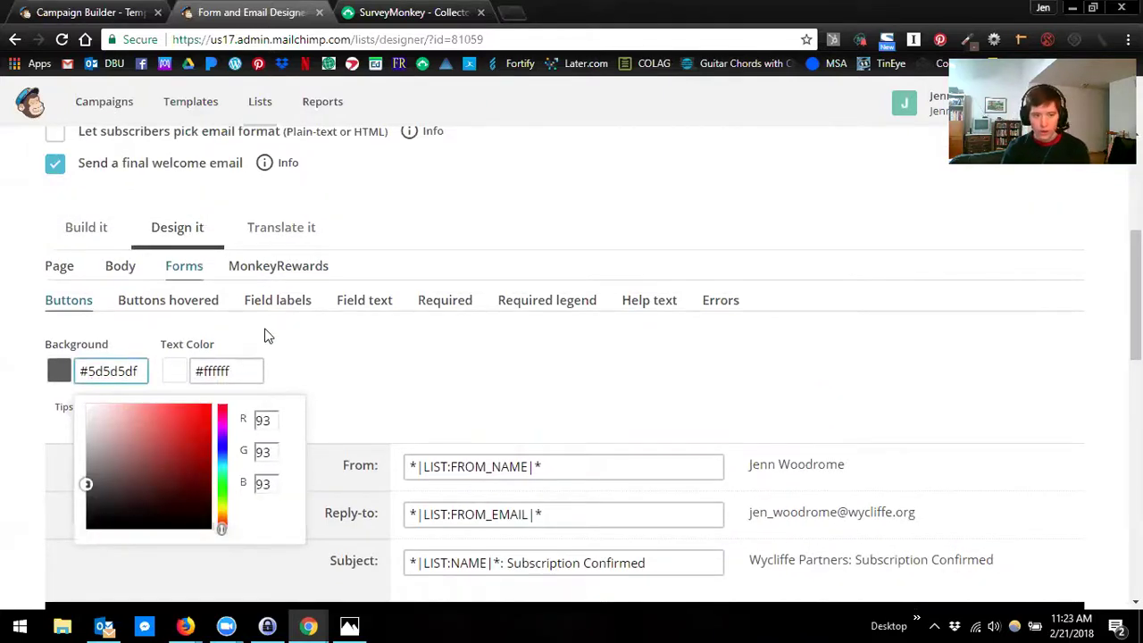
click(265, 333)
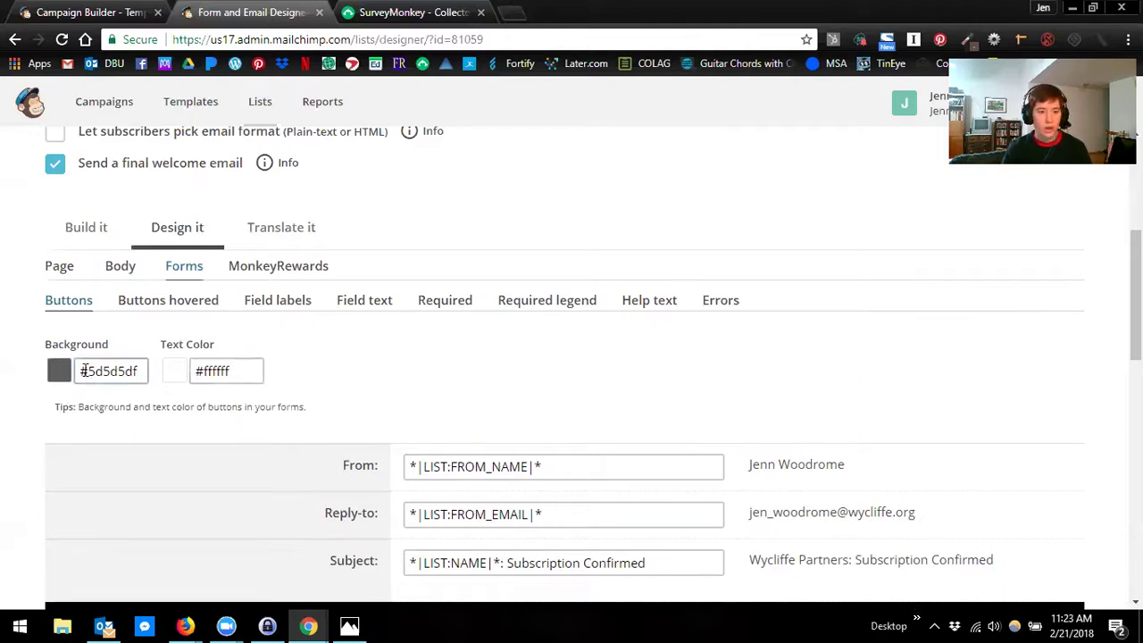
click(234, 371)
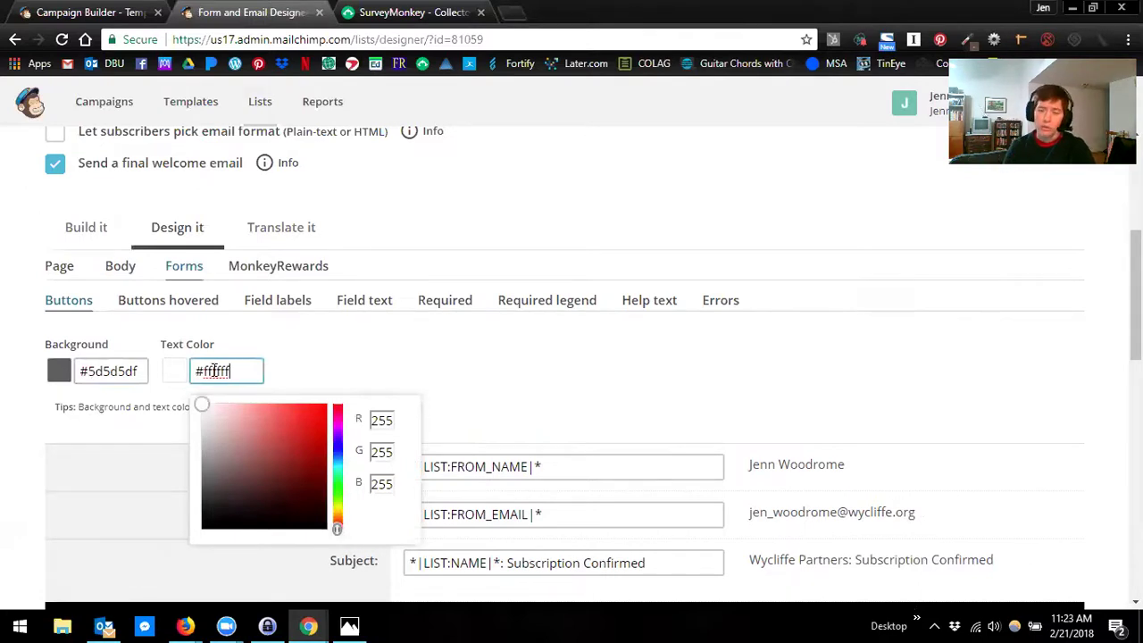
click(260, 350)
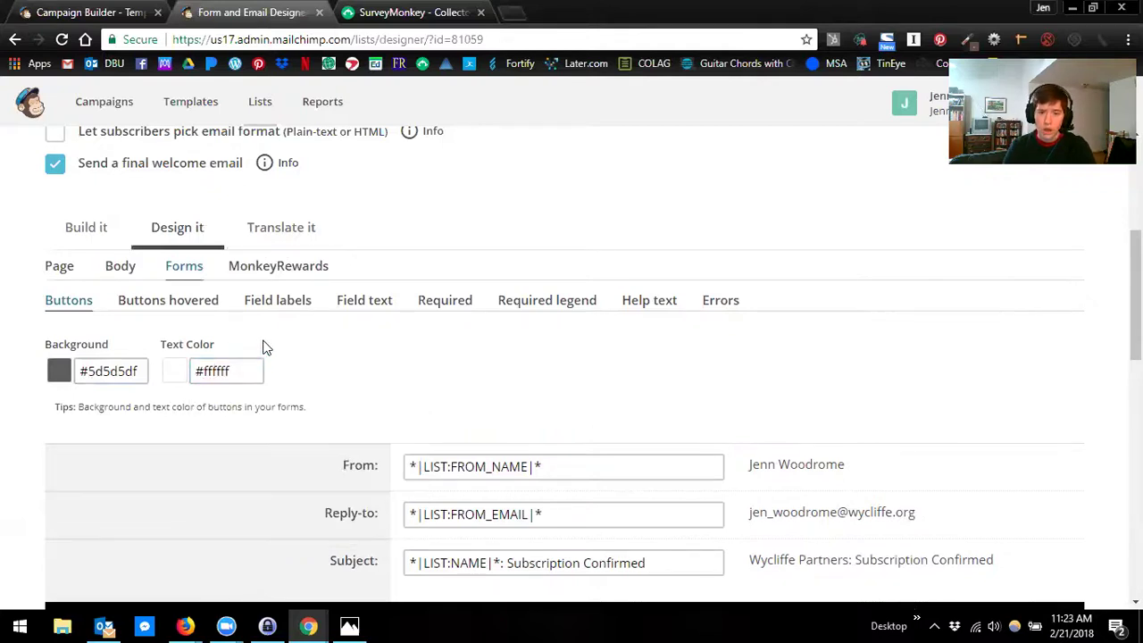
Open the hovered button style settings and examine the unsubscribe button's hover appearance in the email preview.
scroll(262, 346, down, 4)
scroll(262, 347, up, 3)
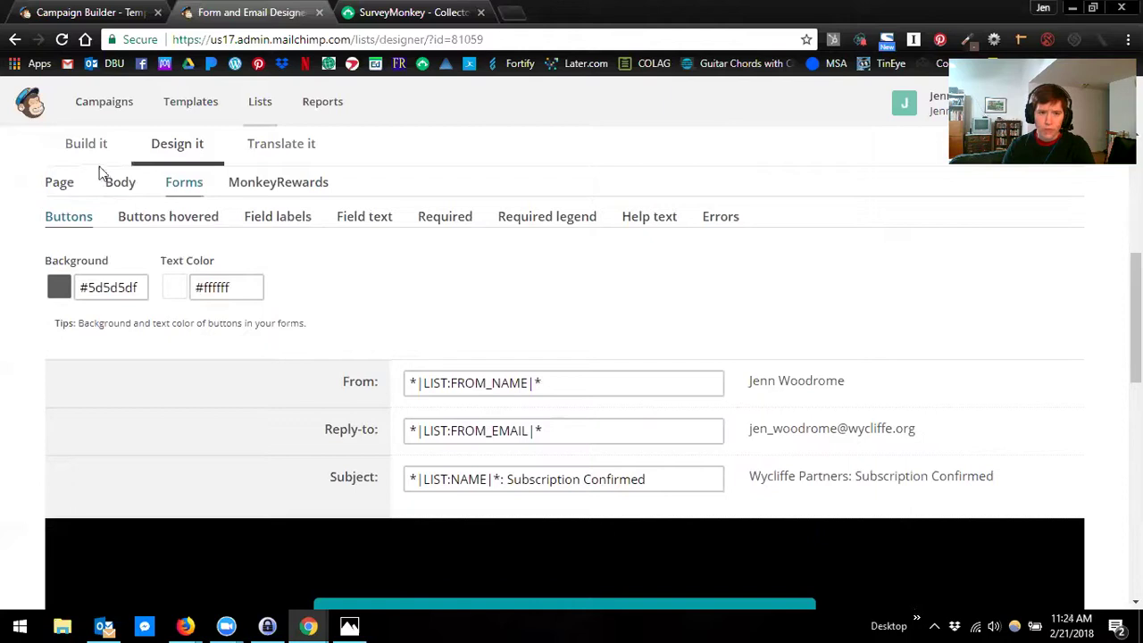
click(148, 217)
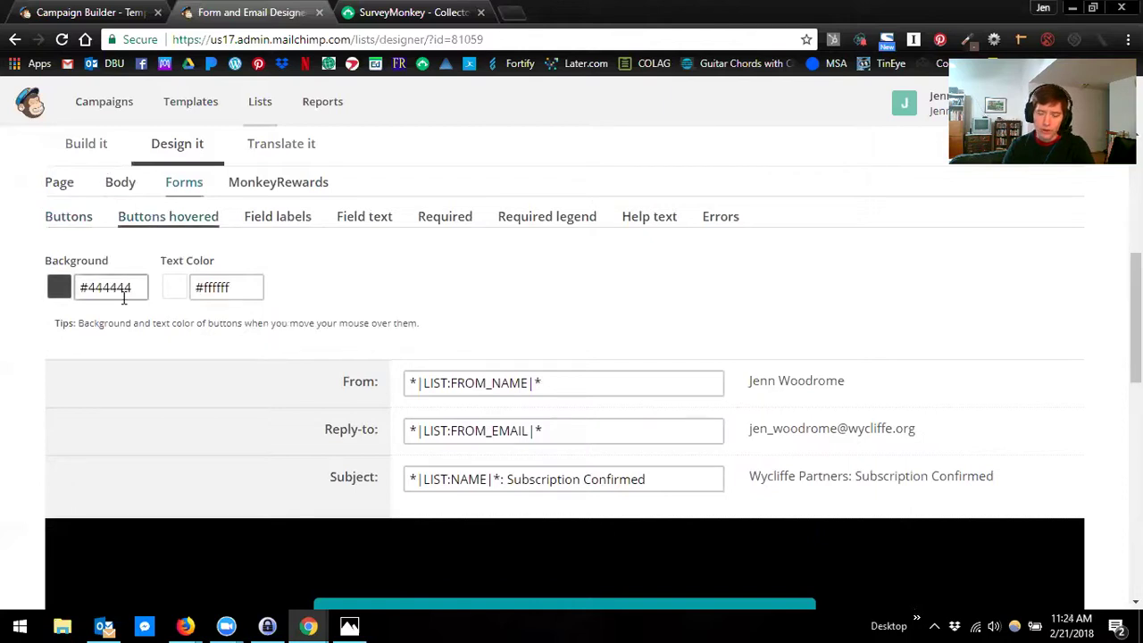
scroll(483, 303, down, 2)
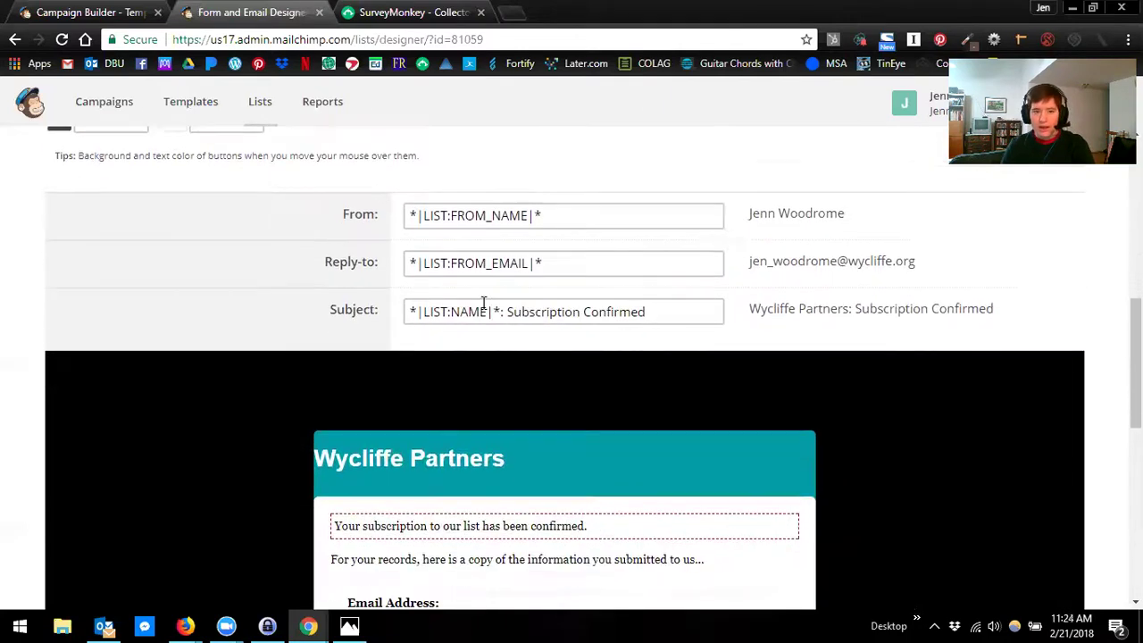
scroll(177, 464, down, 5)
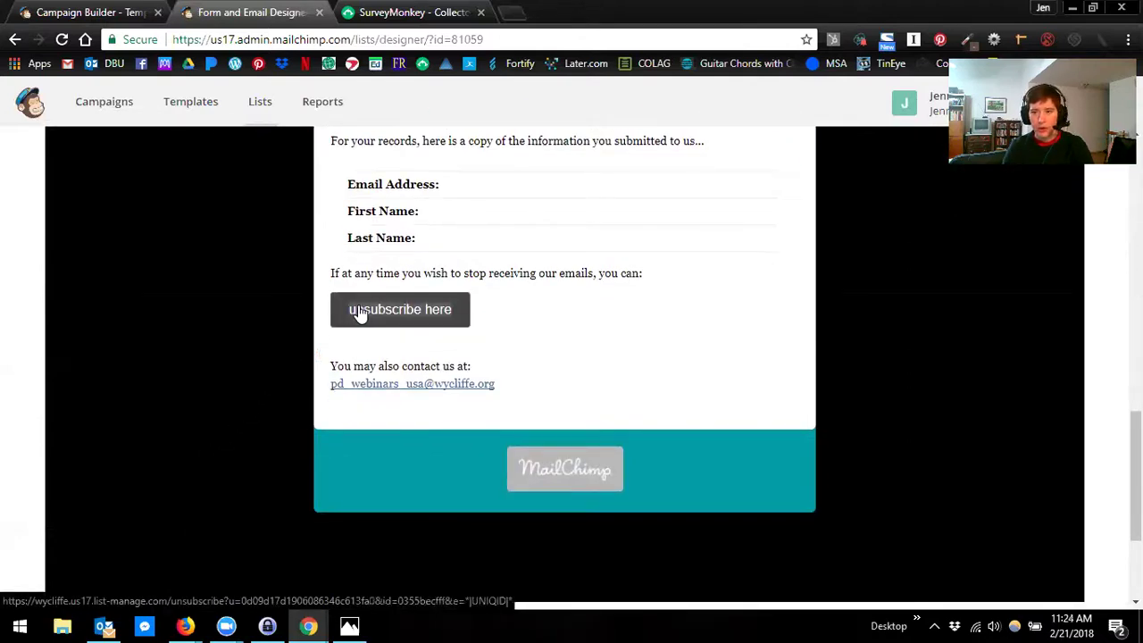
scroll(358, 309, up, 7)
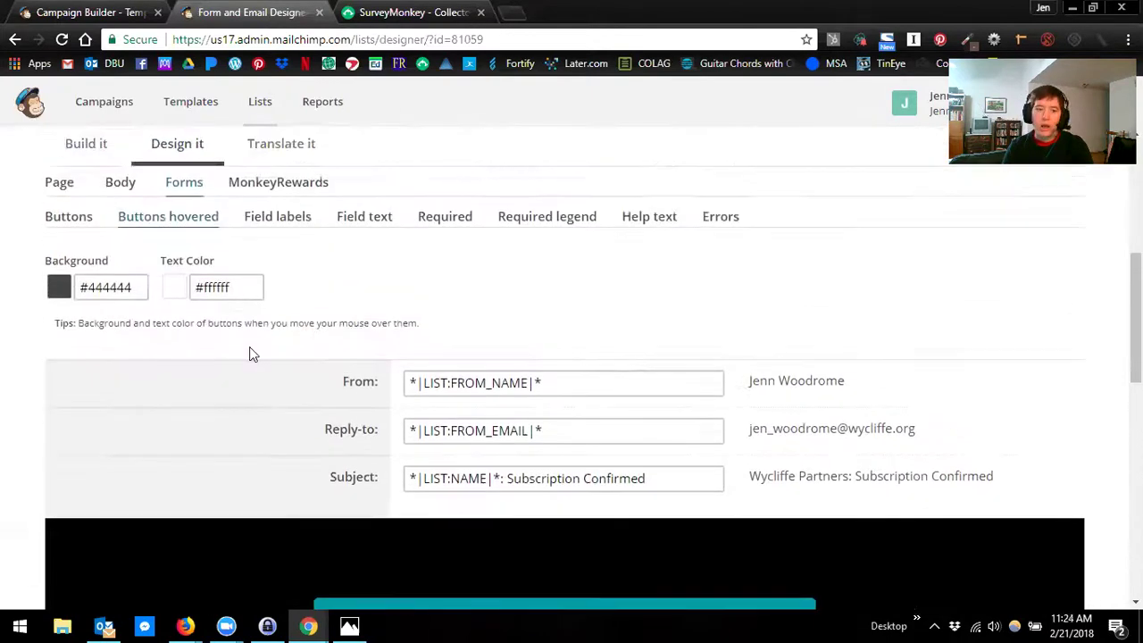
triple_click(115, 288)
click(116, 310)
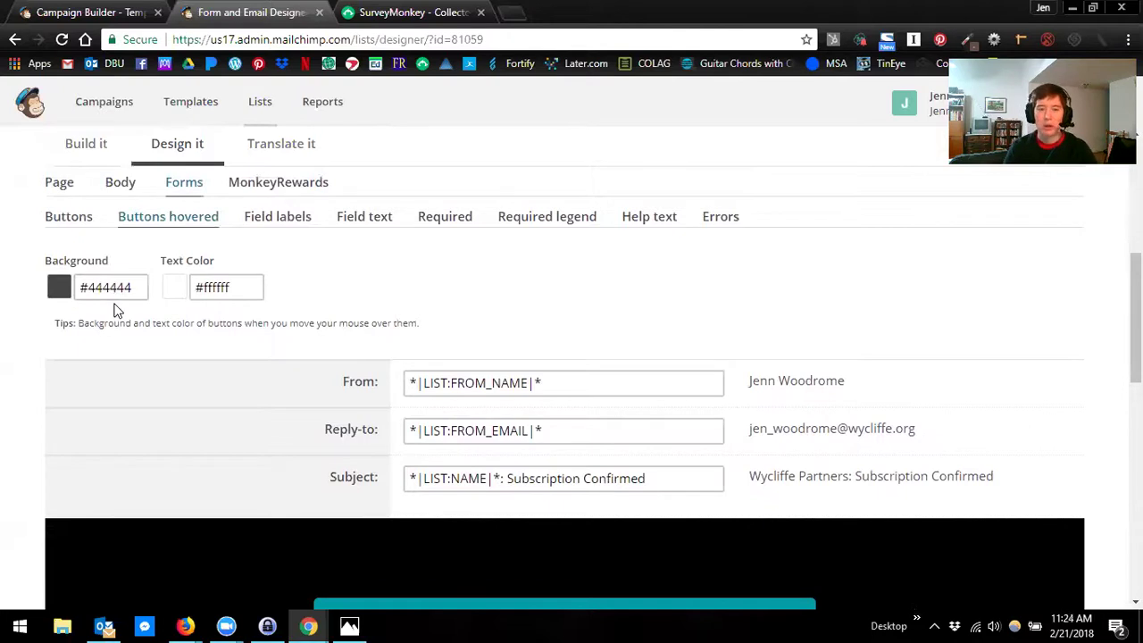
triple_click(114, 295)
click(114, 298)
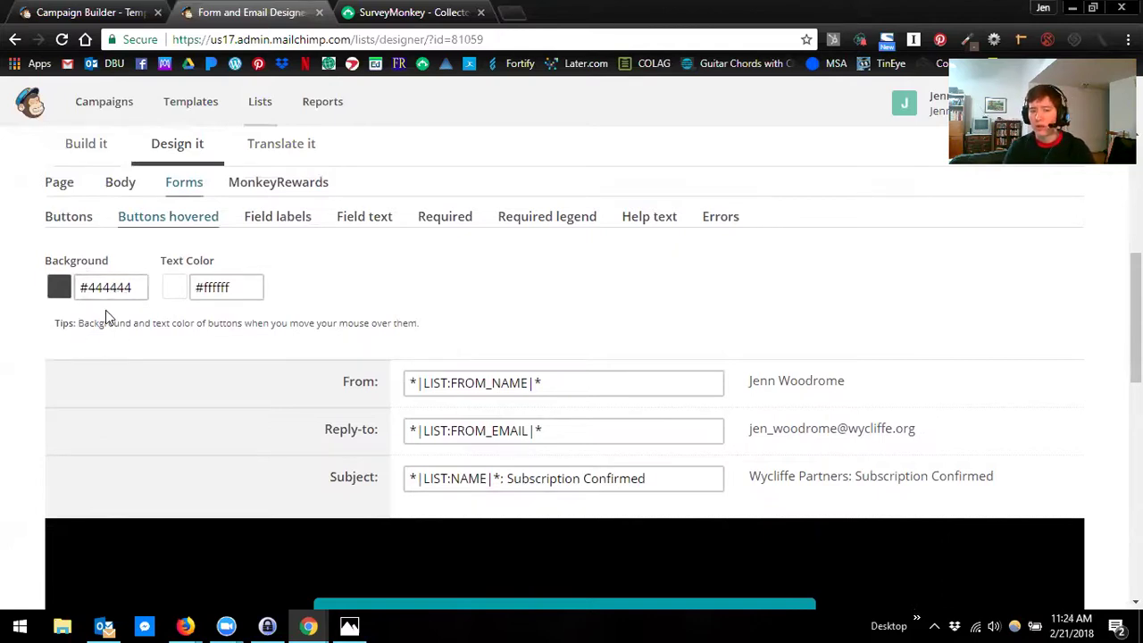
Set the font family of the form's field labels to Georgia.
click(280, 229)
scroll(363, 331, down, 3)
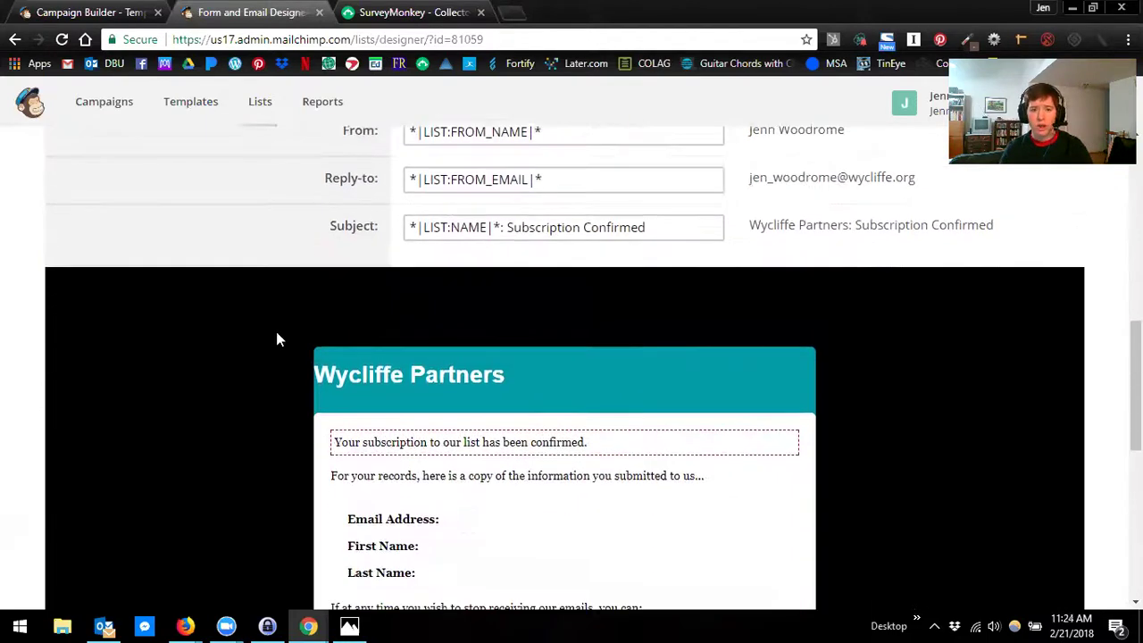
scroll(268, 340, down, 2)
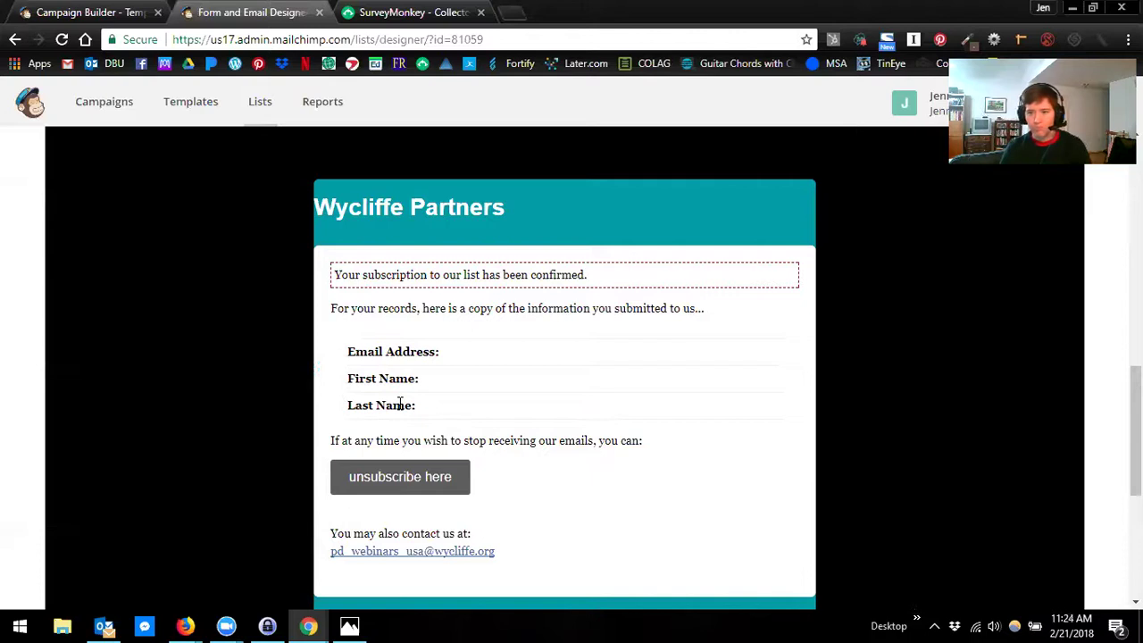
scroll(399, 403, up, 5)
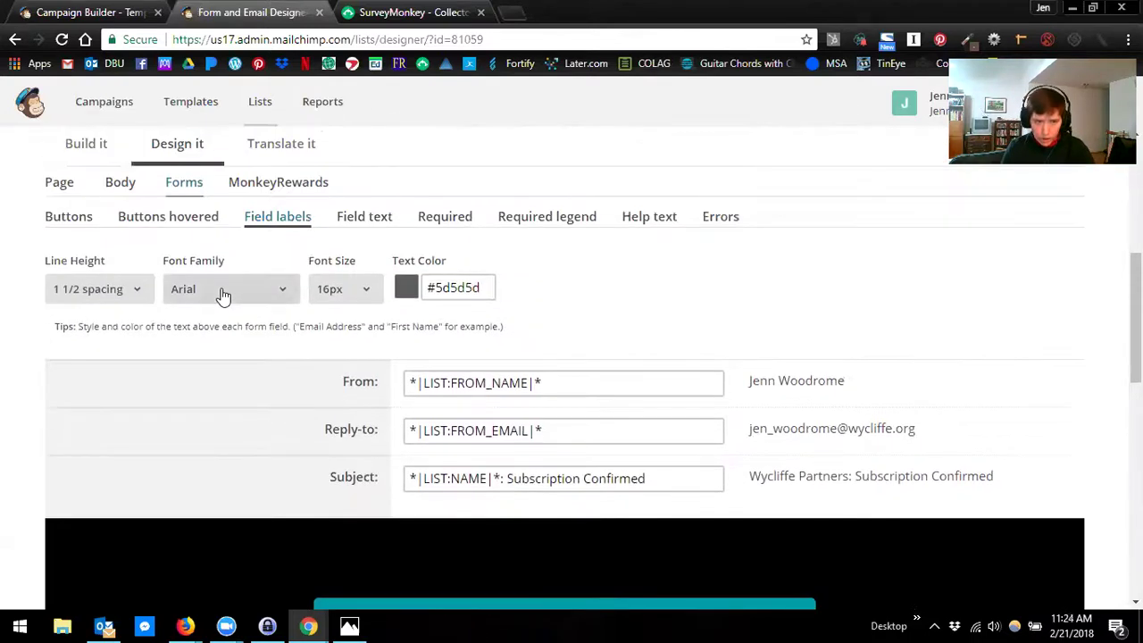
click(223, 297)
click(231, 360)
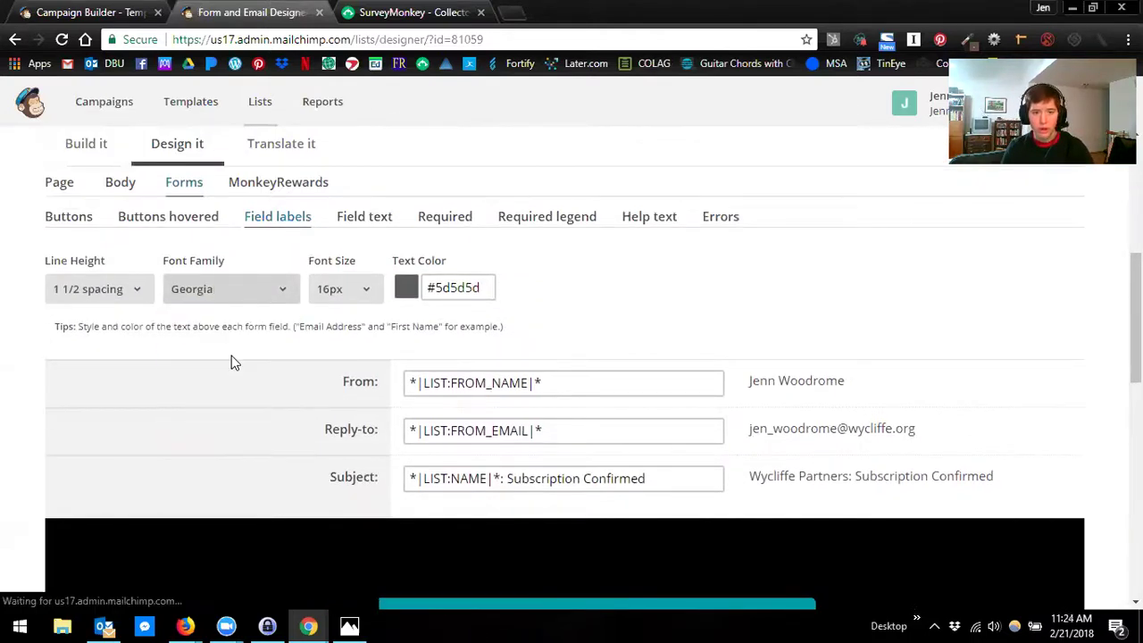
Set the field labels' text color to #000000 and check the labels in the email preview.
double_click(461, 288)
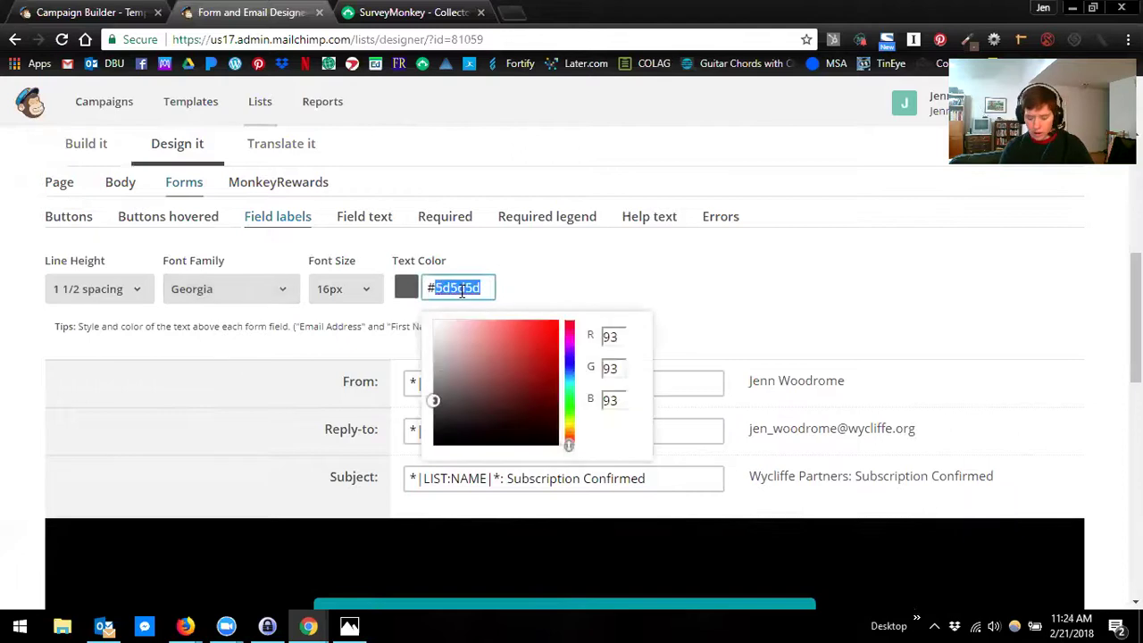
text(000000)
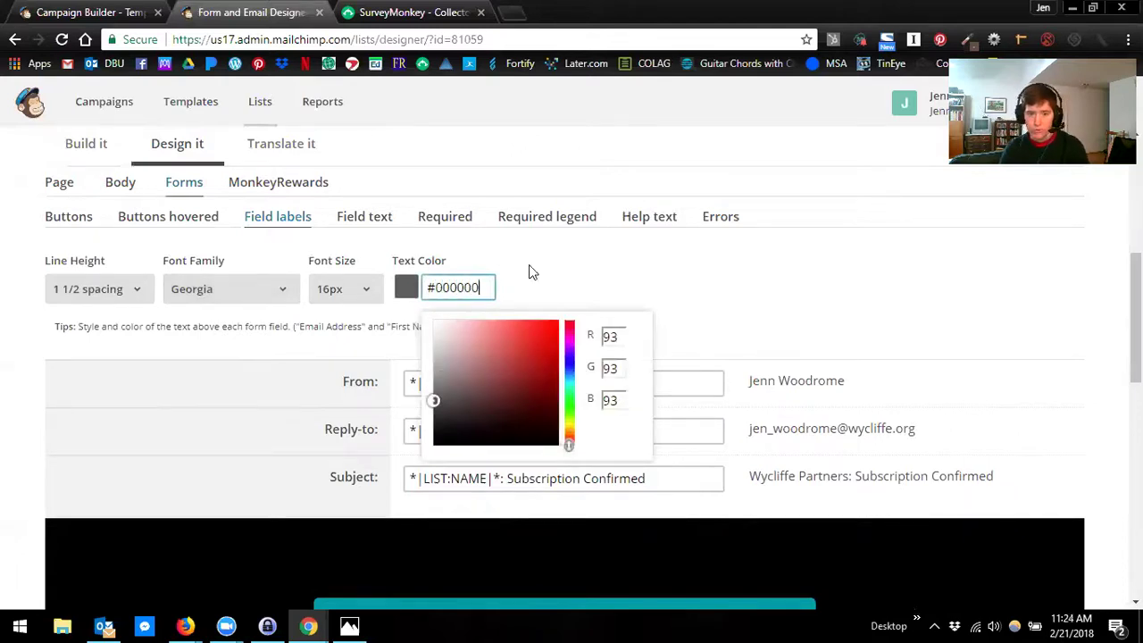
click(541, 294)
scroll(627, 276, down, 4)
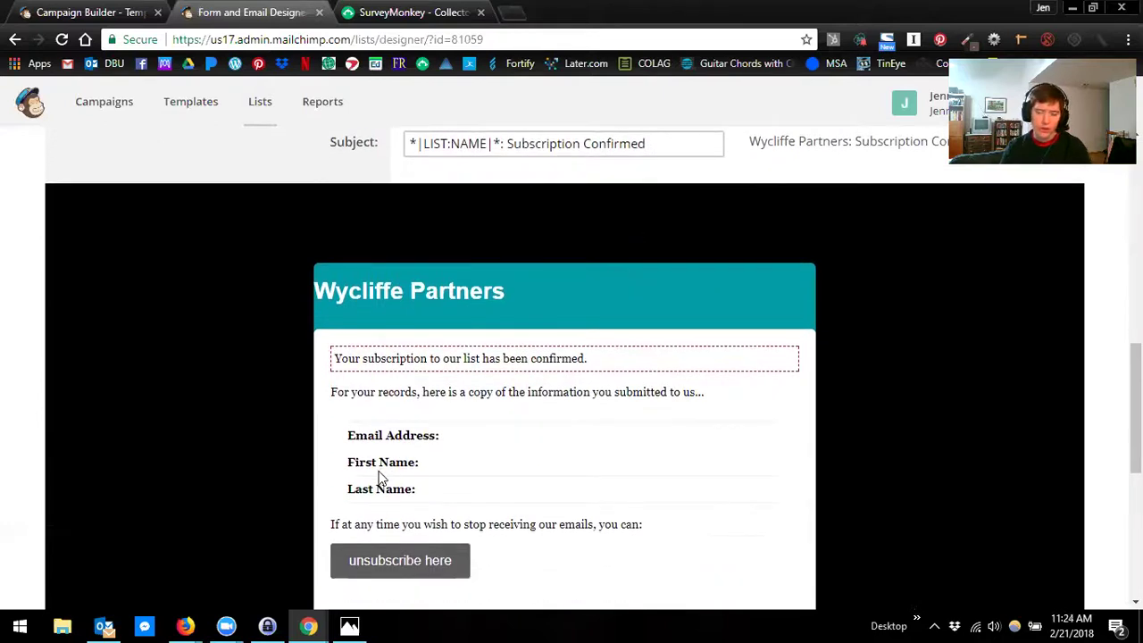
scroll(379, 477, up, 4)
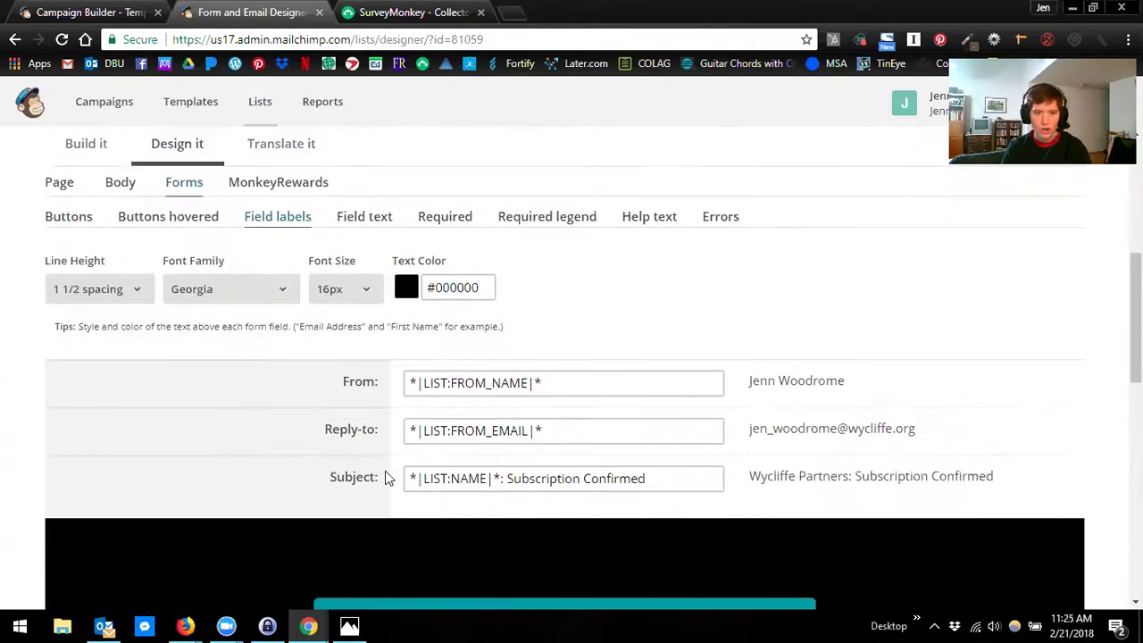
Set the font family of the form's field text to Georgia.
click(366, 225)
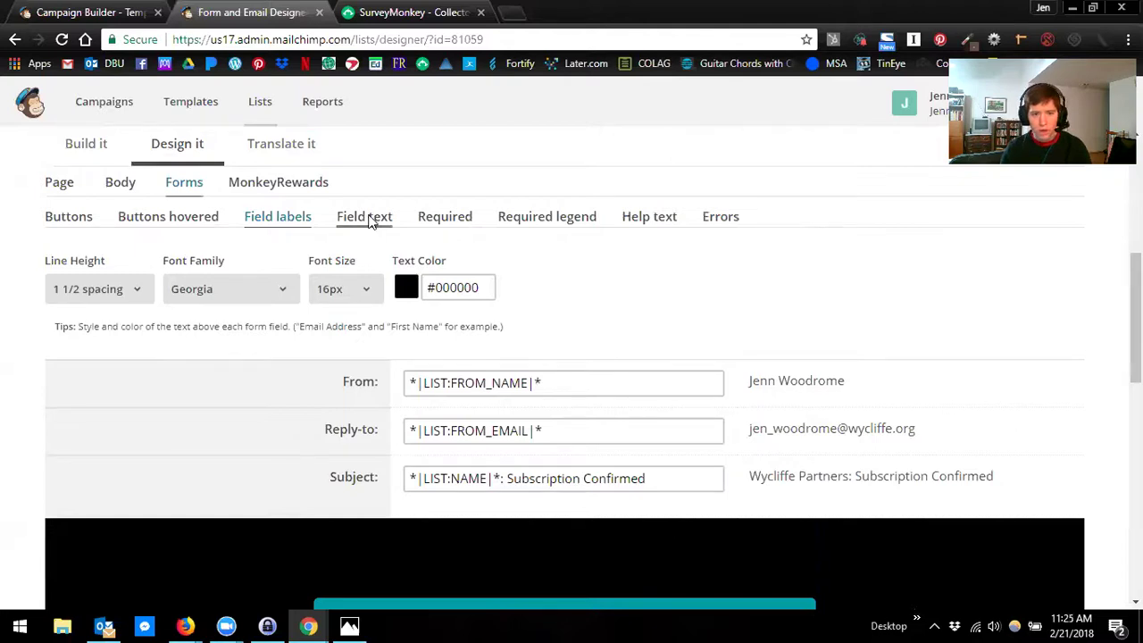
scroll(379, 273, down, 5)
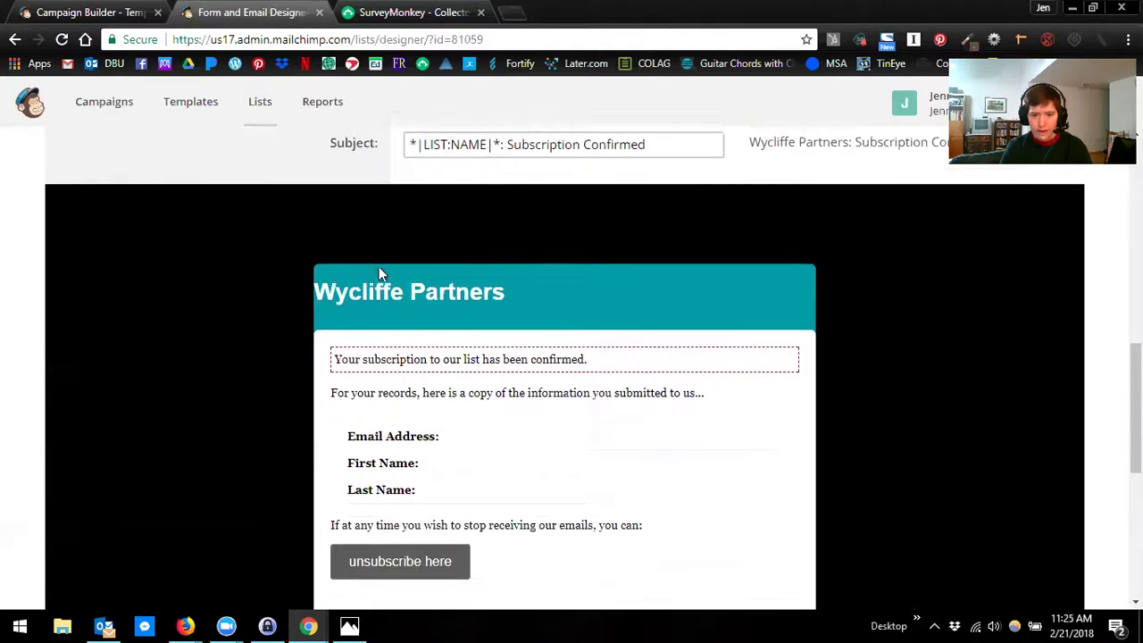
scroll(379, 273, up, 6)
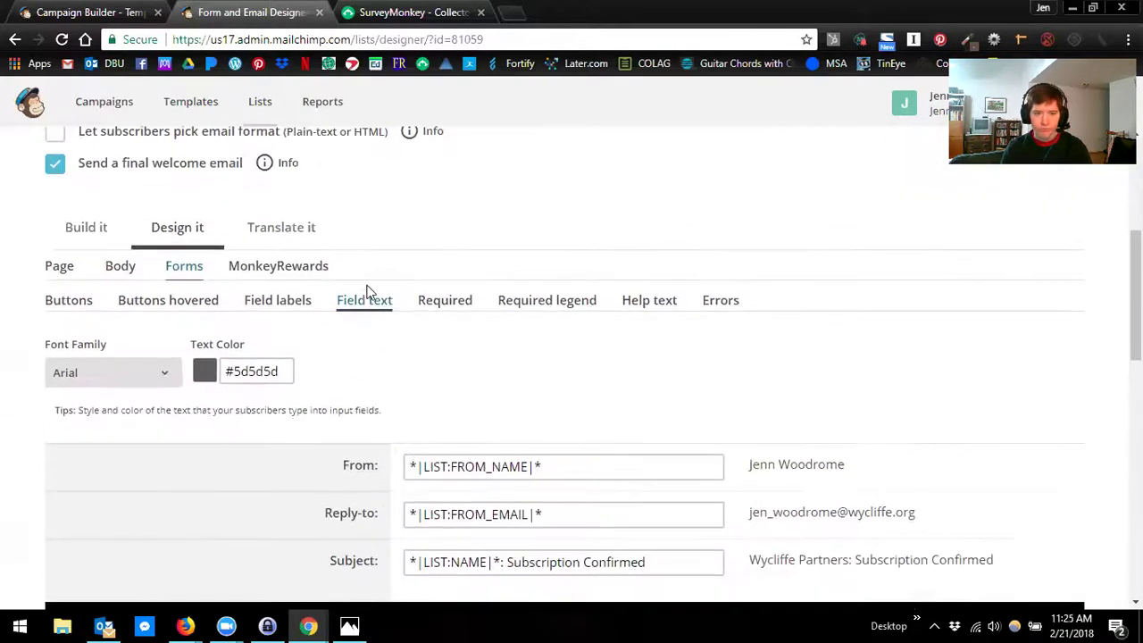
scroll(347, 343, down, 2)
click(118, 211)
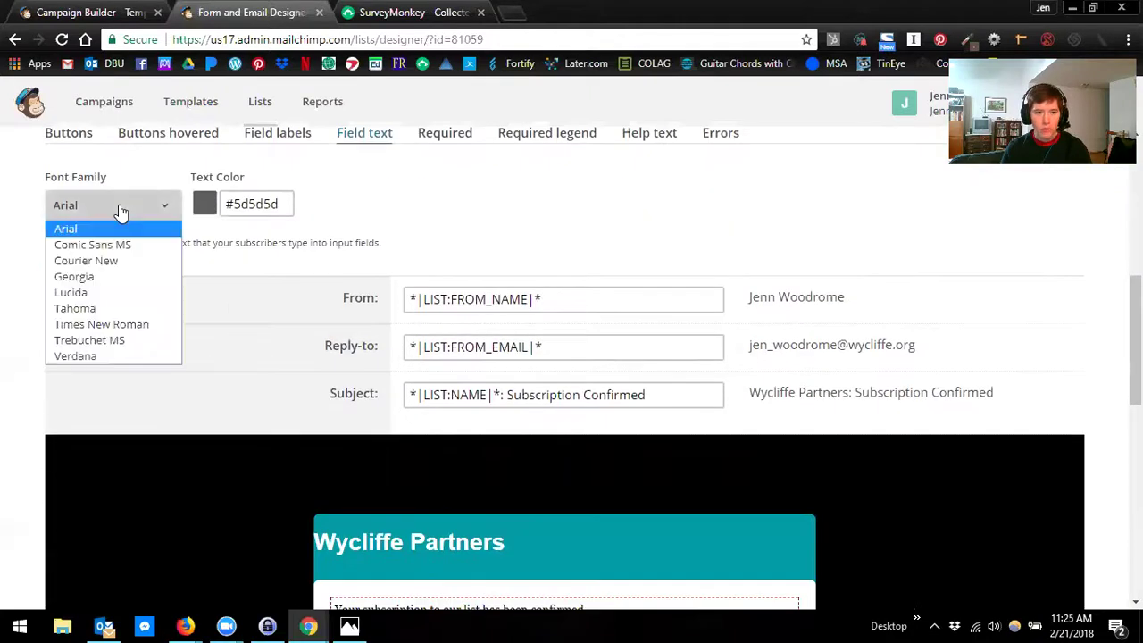
click(76, 275)
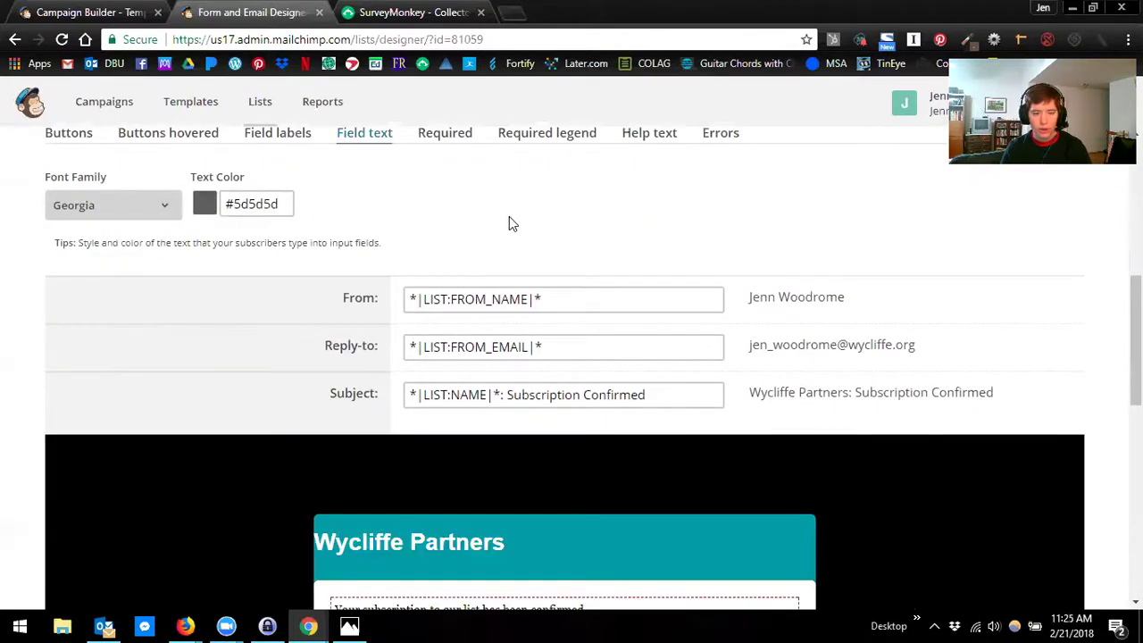
Set the field text's color to #000000.
click(259, 203)
double_click(241, 201)
text(000000)
click(452, 173)
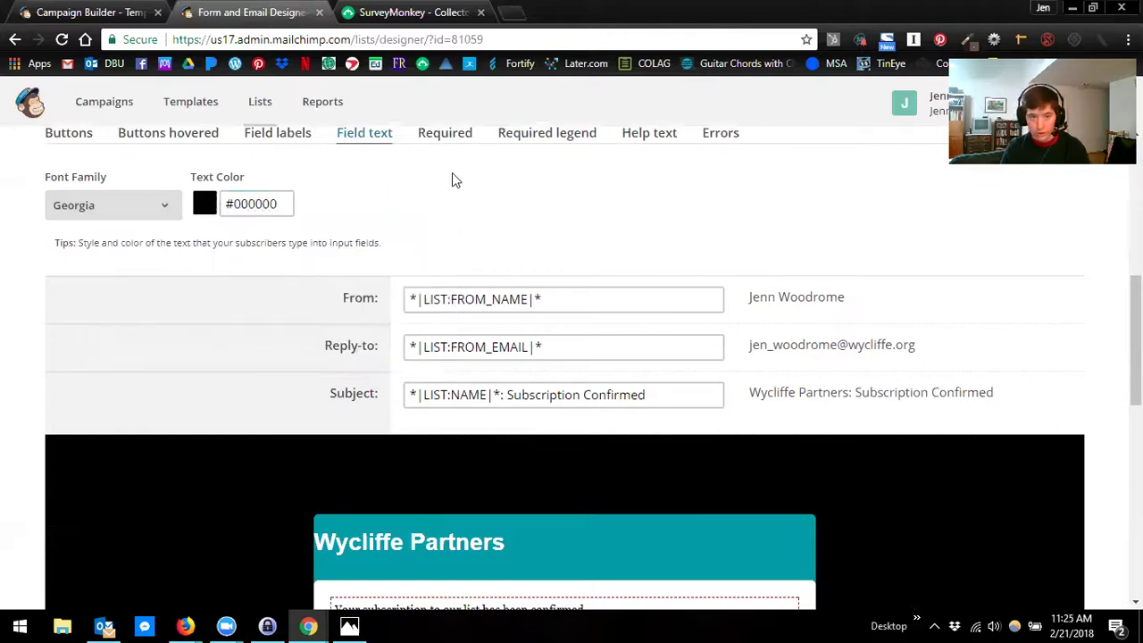
Set the visibility of the required-field asterisks to Show and check the field labels in the email preview.
scroll(505, 220, up, 1)
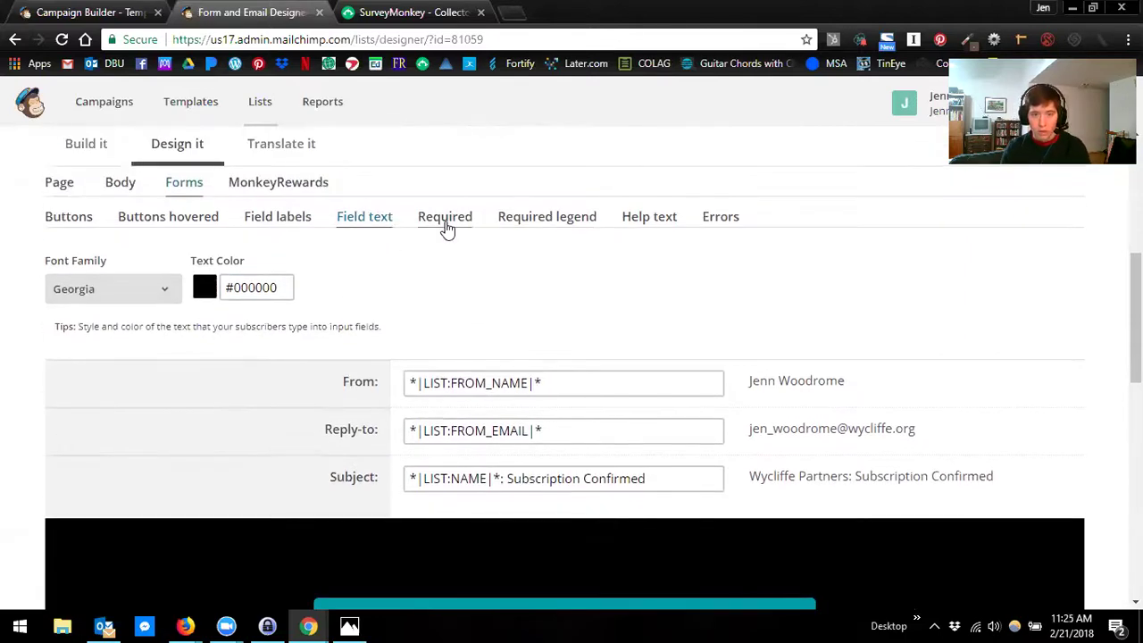
click(446, 229)
scroll(454, 253, down, 1)
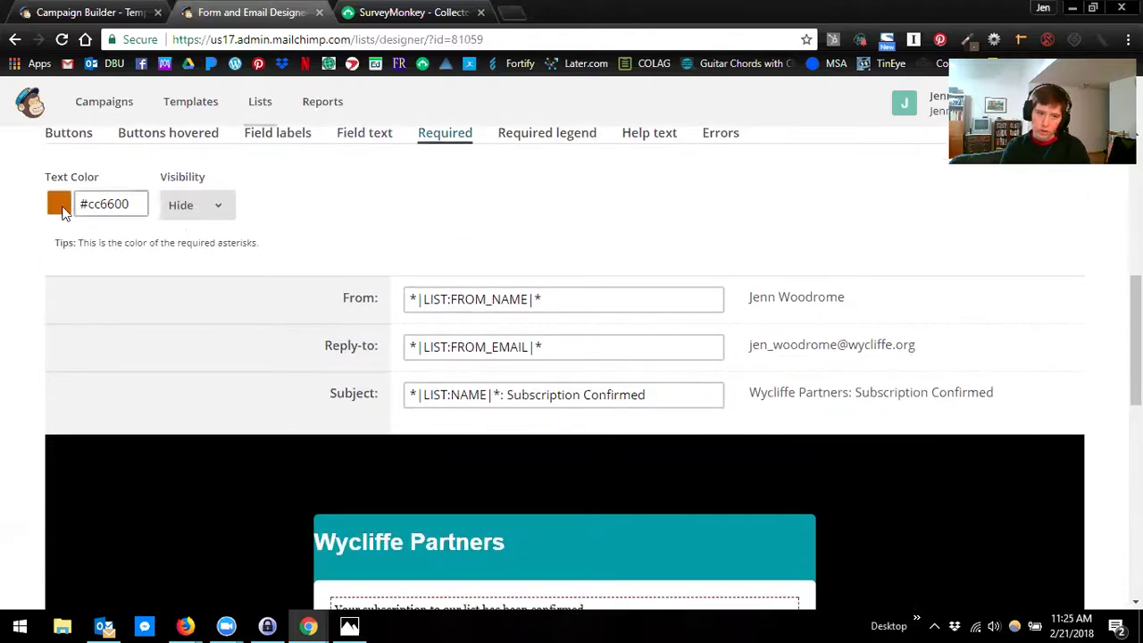
click(220, 211)
click(212, 226)
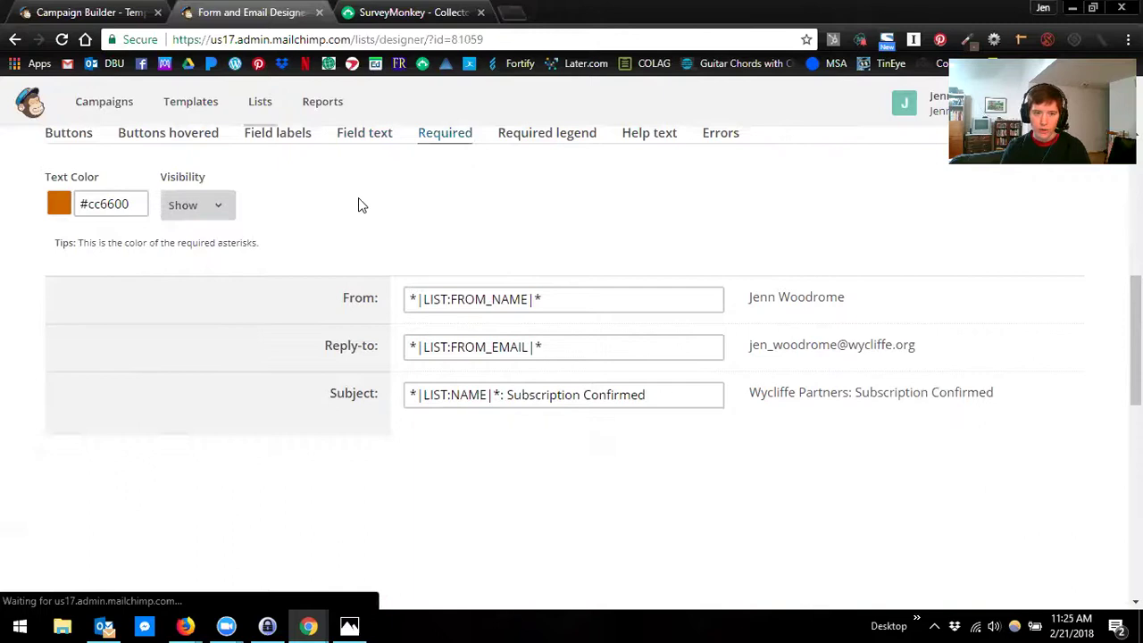
scroll(360, 205, down, 4)
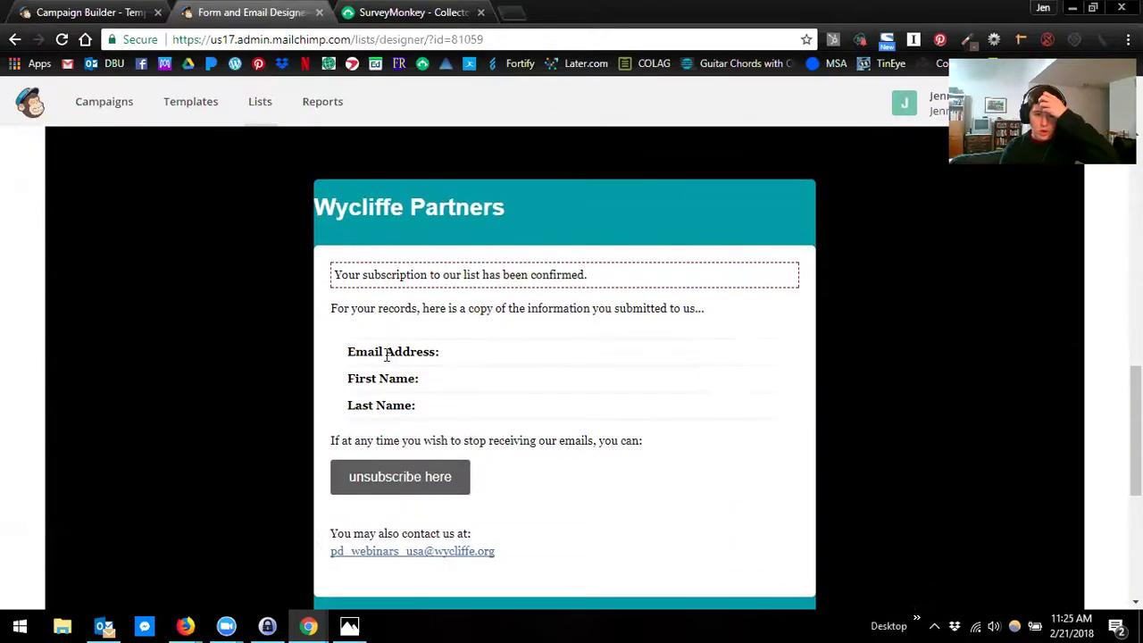
scroll(463, 395, down, 2)
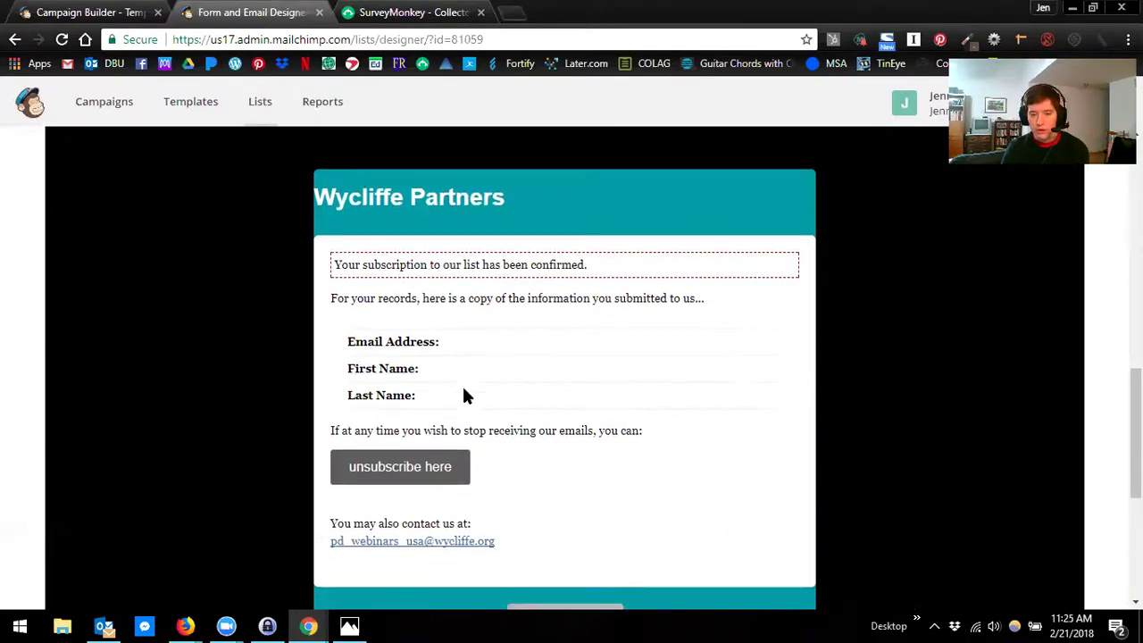
scroll(464, 395, up, 2)
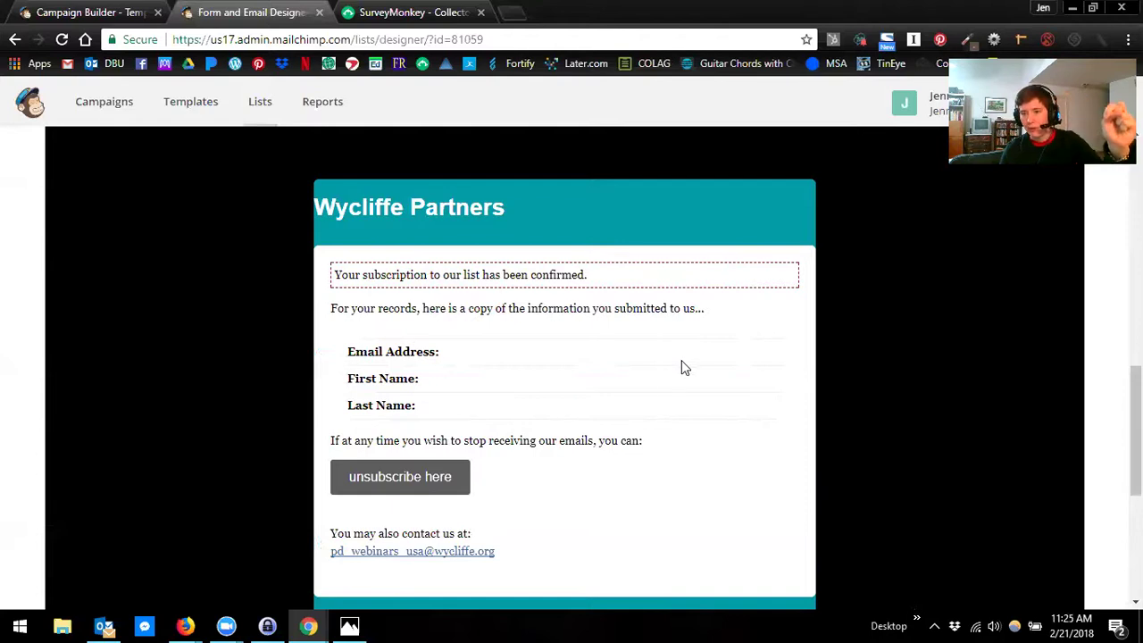
scroll(678, 371, up, 4)
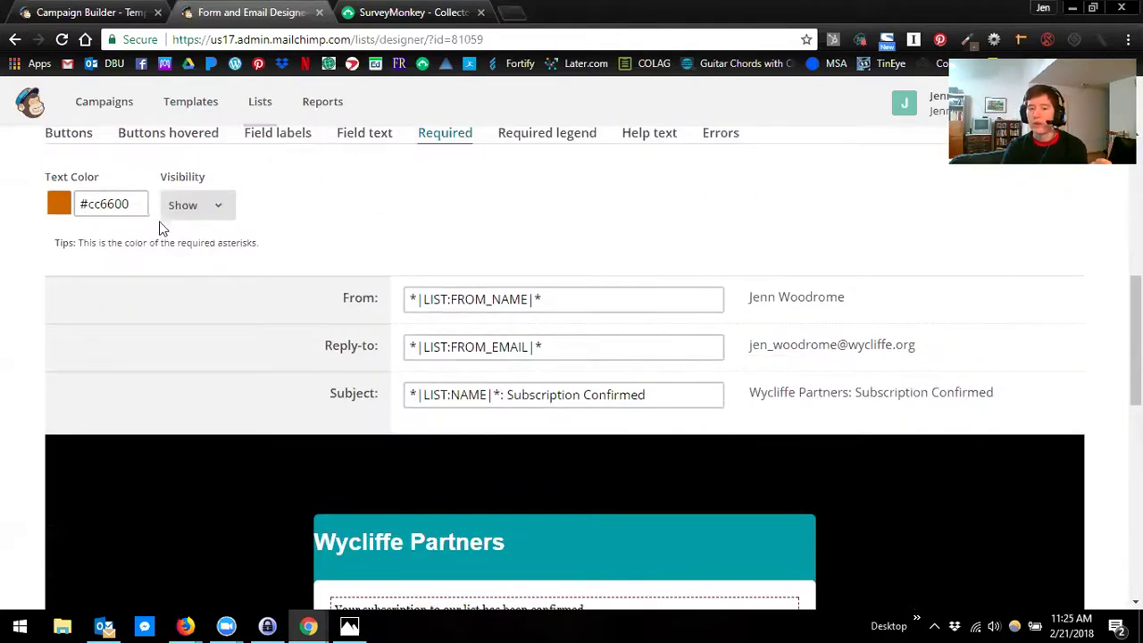
click(183, 207)
Review the forms' required legend display setting and help text color setting.
scroll(443, 191, up, 1)
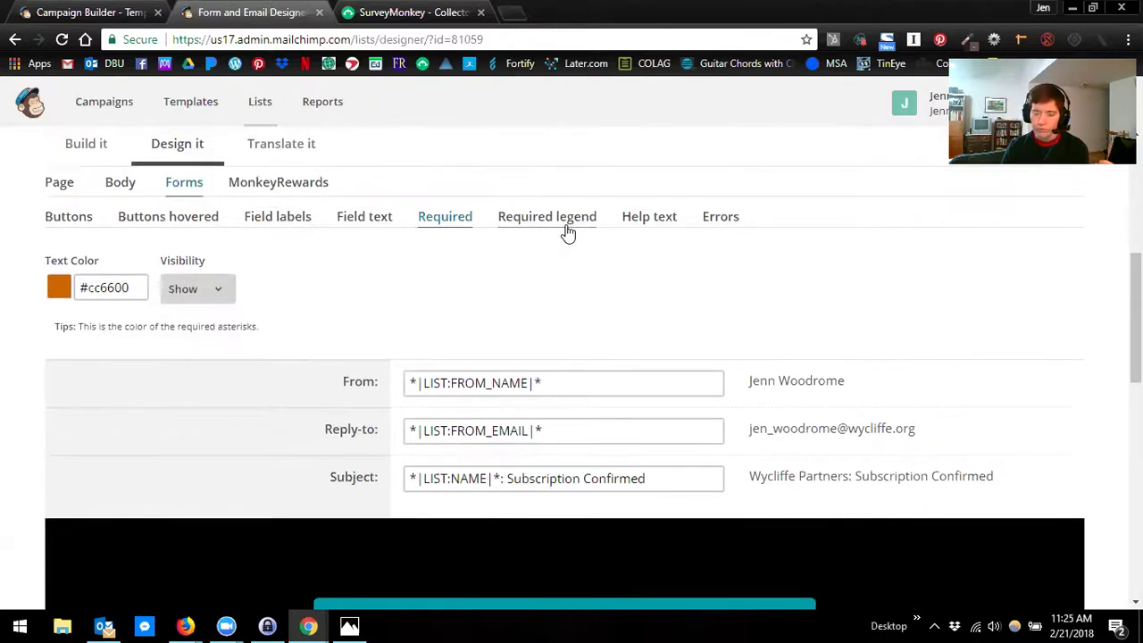
click(568, 230)
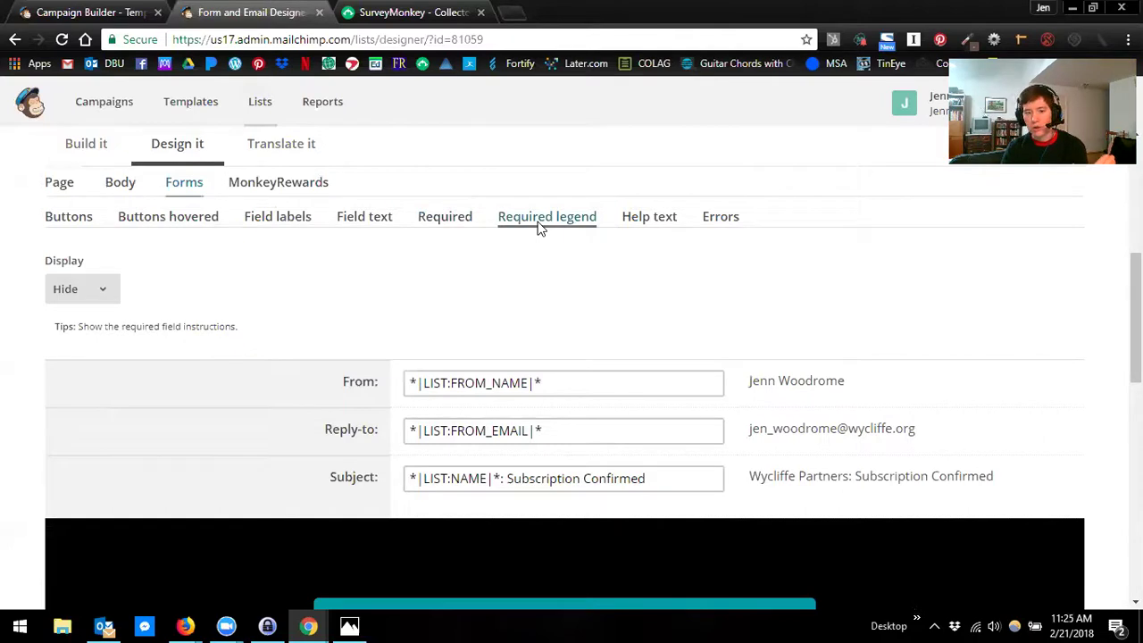
click(633, 225)
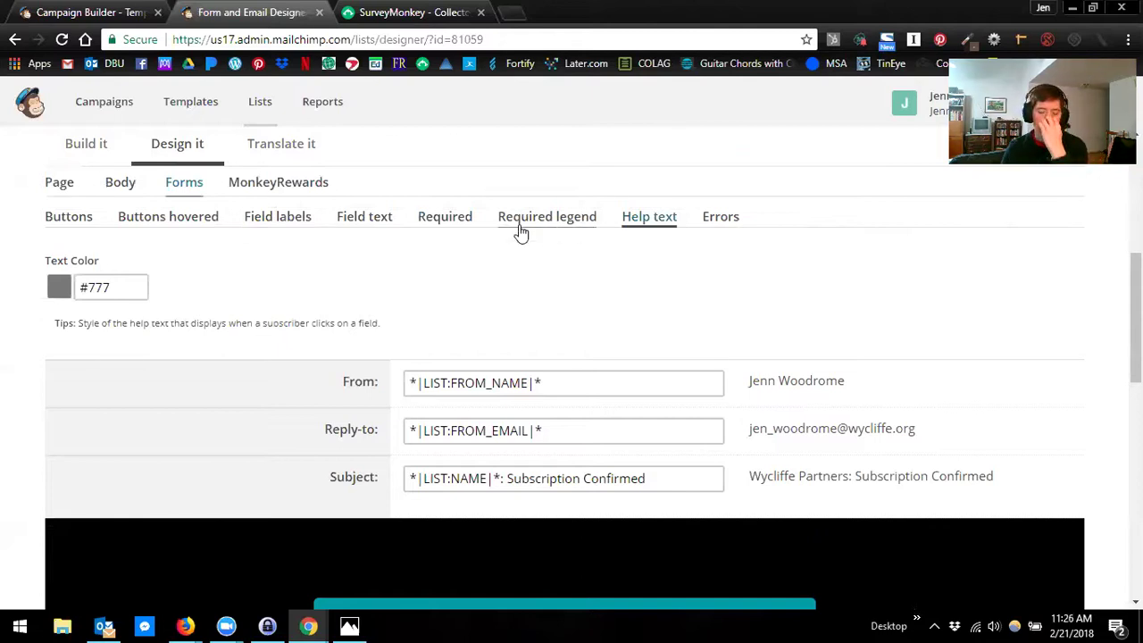
Open the MonkeyRewards settings and examine the badge in the email preview's footer.
scroll(244, 283, up, 1)
click(259, 266)
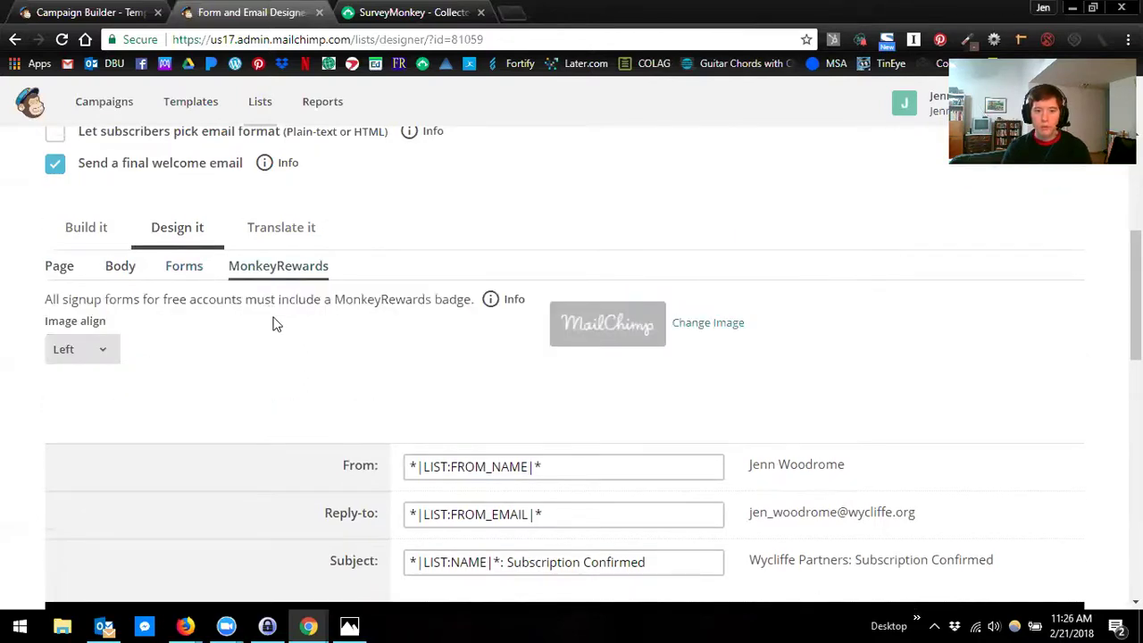
scroll(273, 324, down, 8)
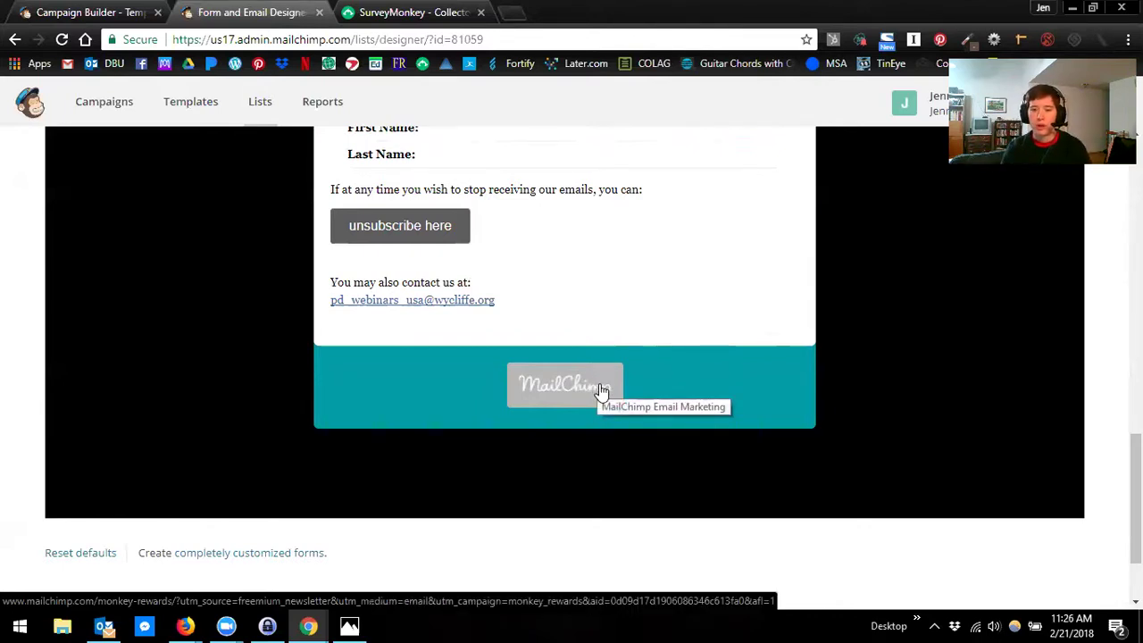
scroll(601, 384, up, 1)
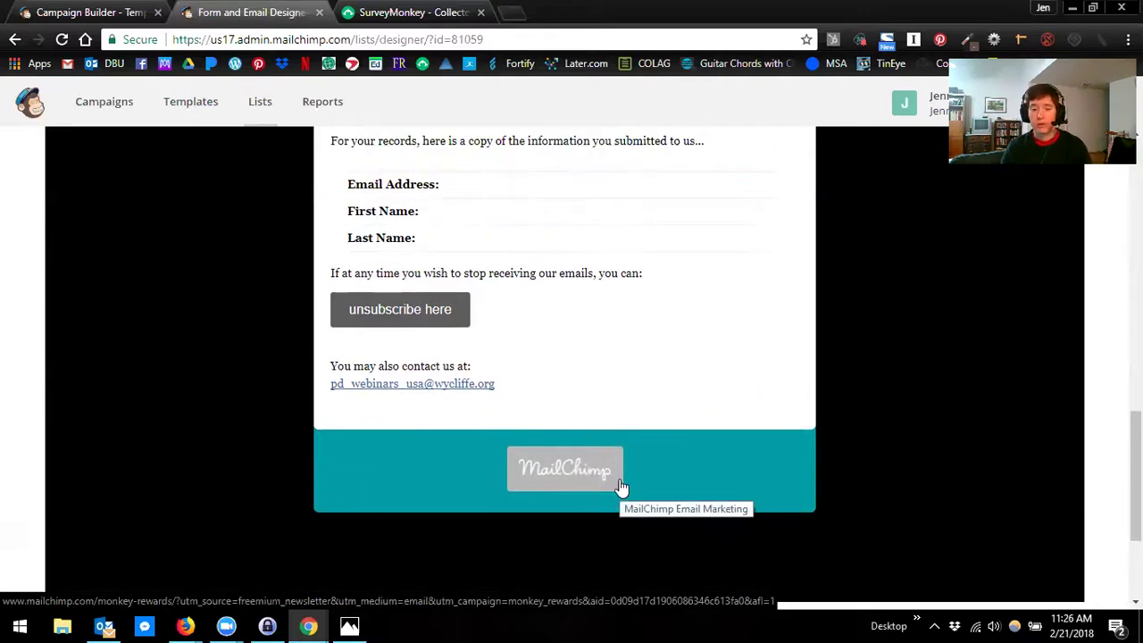
scroll(615, 492, up, 7)
scroll(625, 244, up, 1)
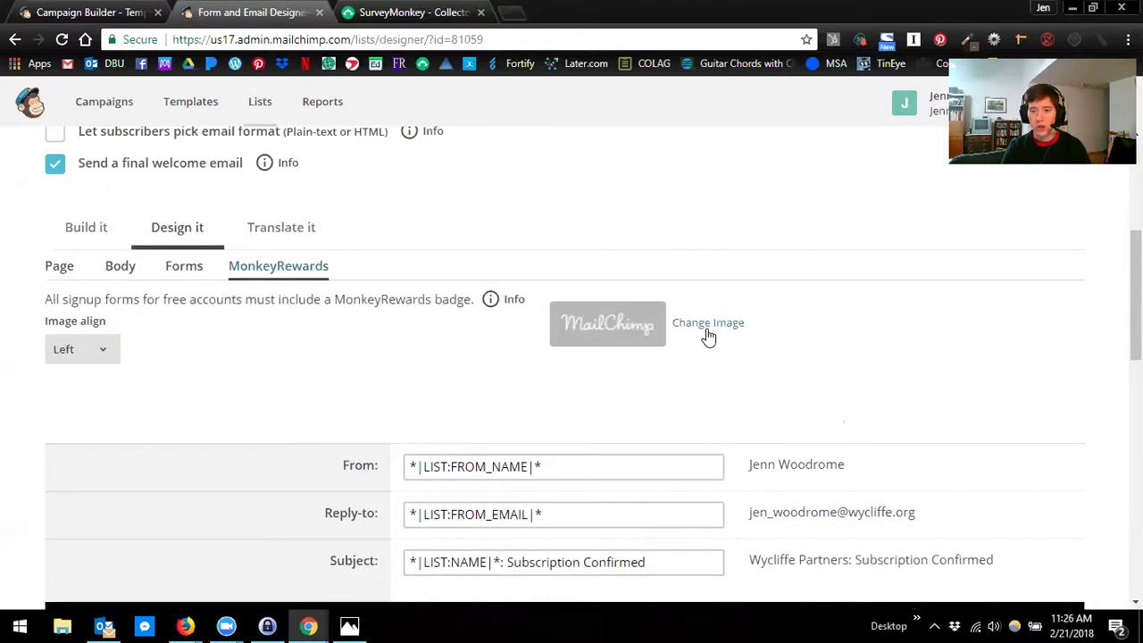
Change the MonkeyRewards badge image to the winking monkey mascot and review the updated email preview.
click(705, 324)
click(525, 455)
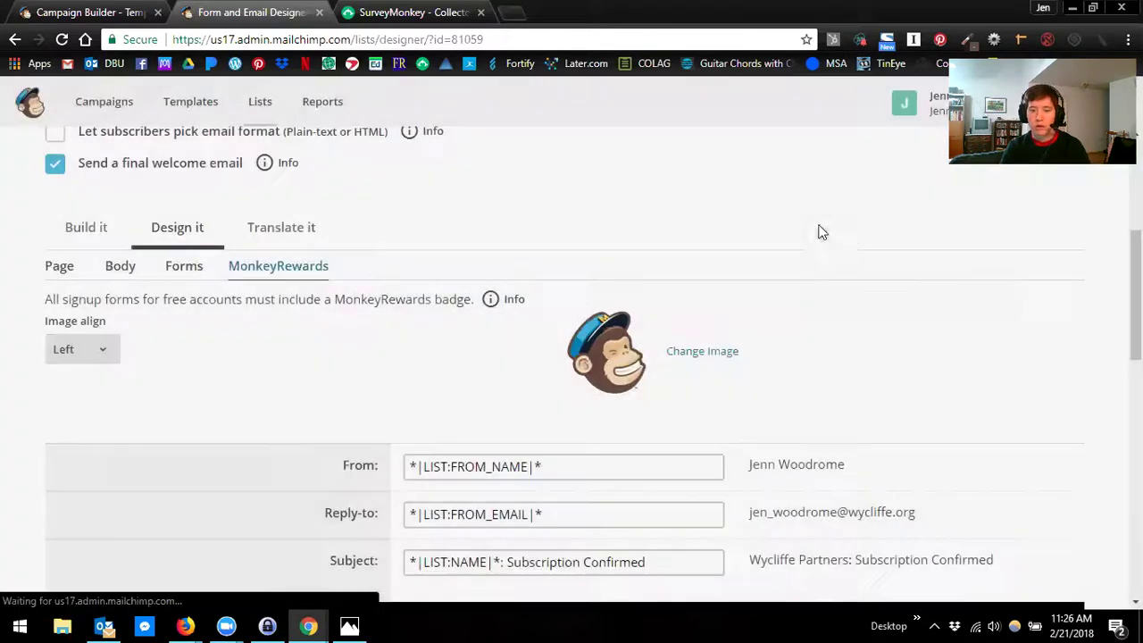
scroll(775, 344, down, 10)
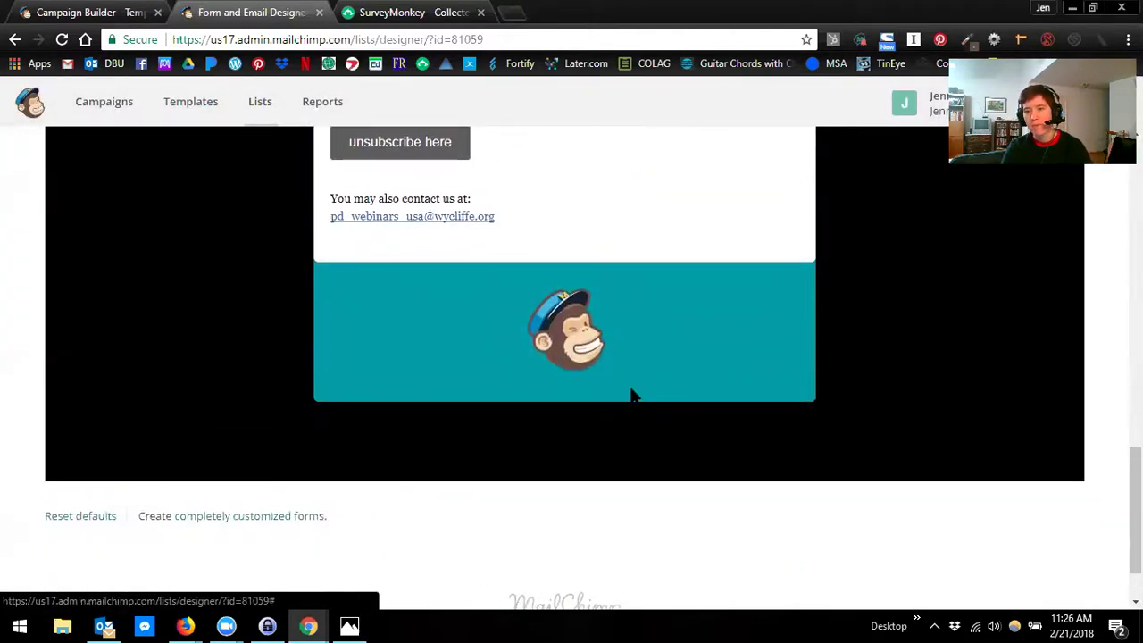
scroll(631, 395, up, 5)
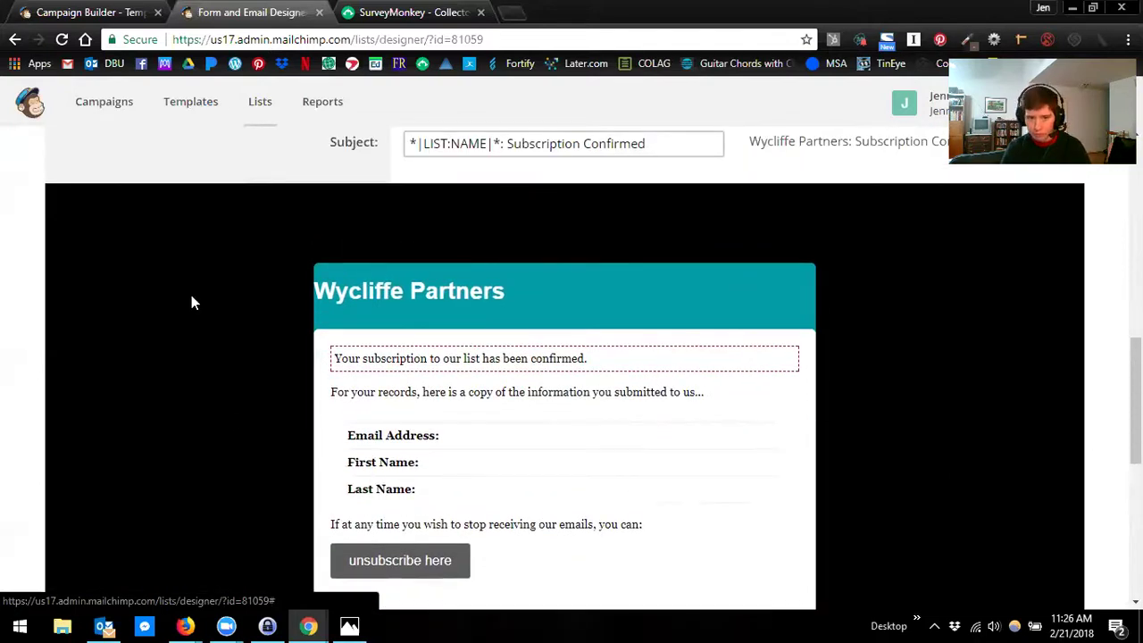
scroll(191, 295, up, 7)
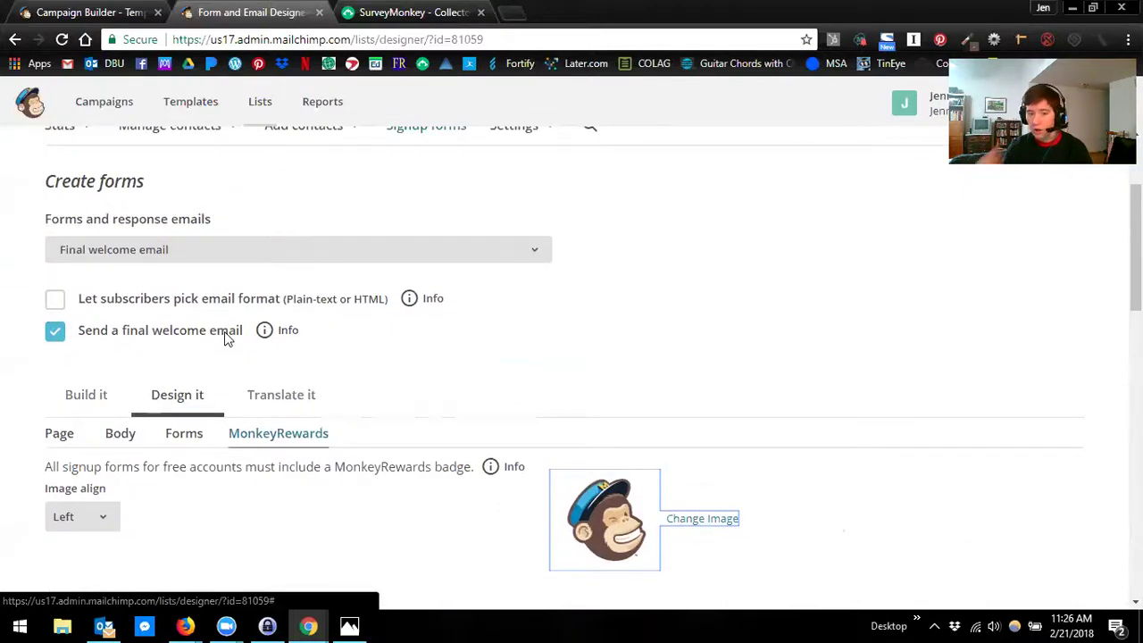
scroll(324, 536, down, 6)
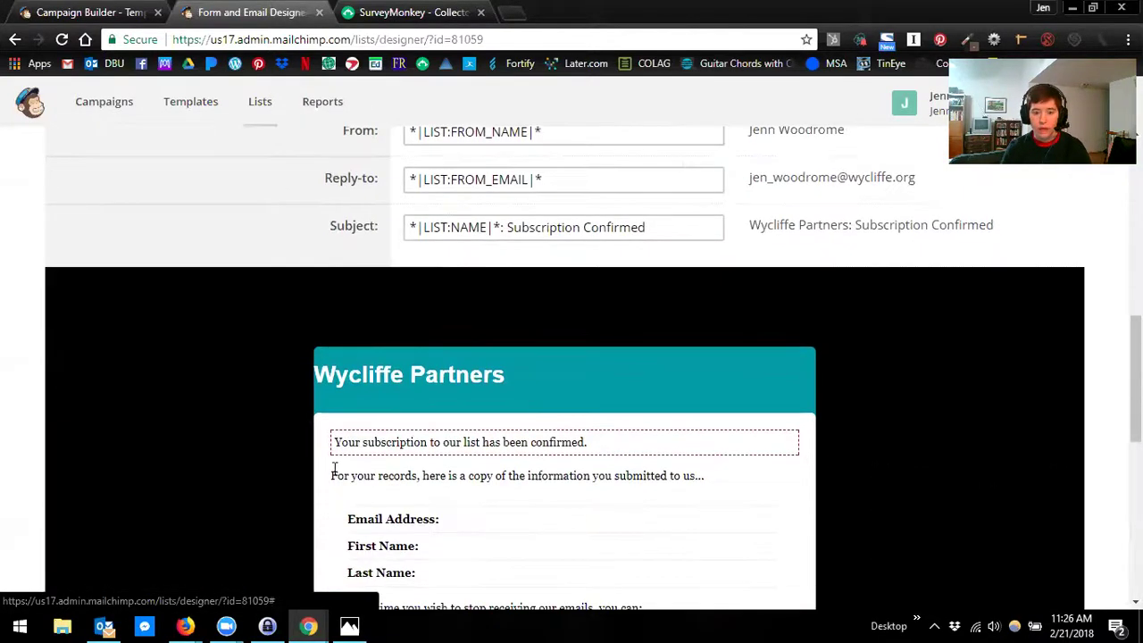
Examine the final welcome email's preview from its confirmation message down to the MonkeyRewards badge.
scroll(378, 446, down, 2)
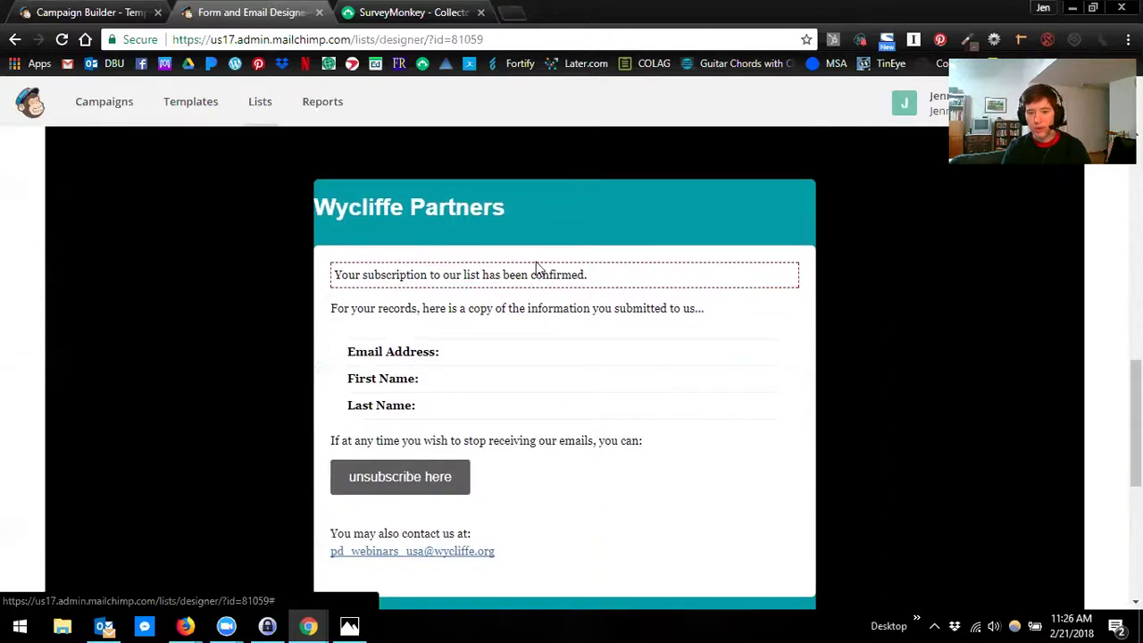
mouse_move(497, 285)
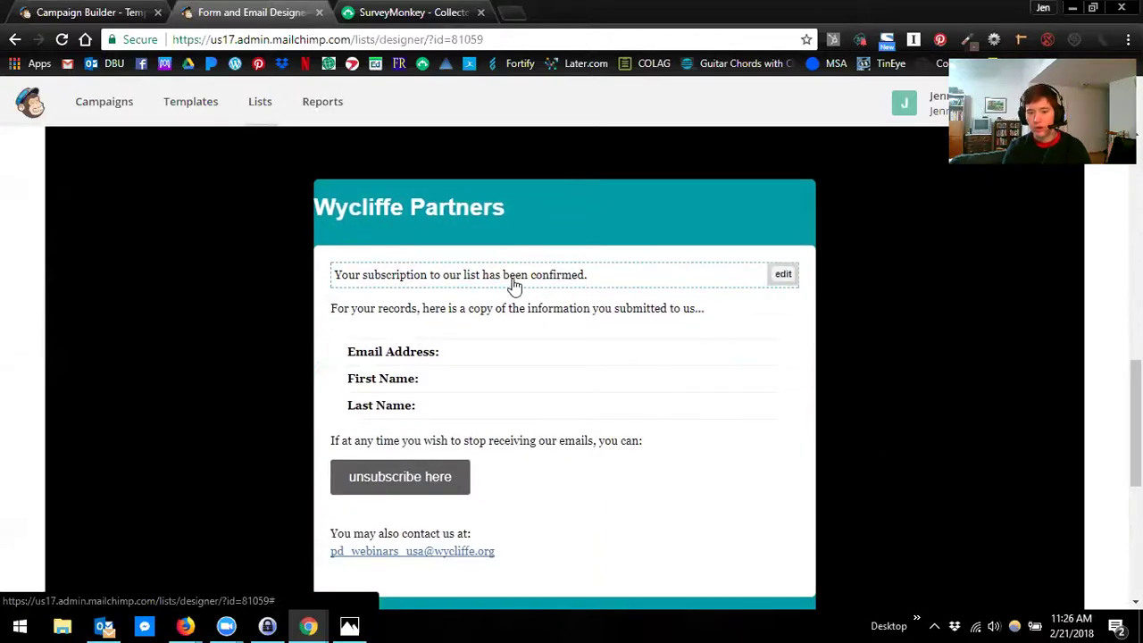
scroll(201, 297, up, 8)
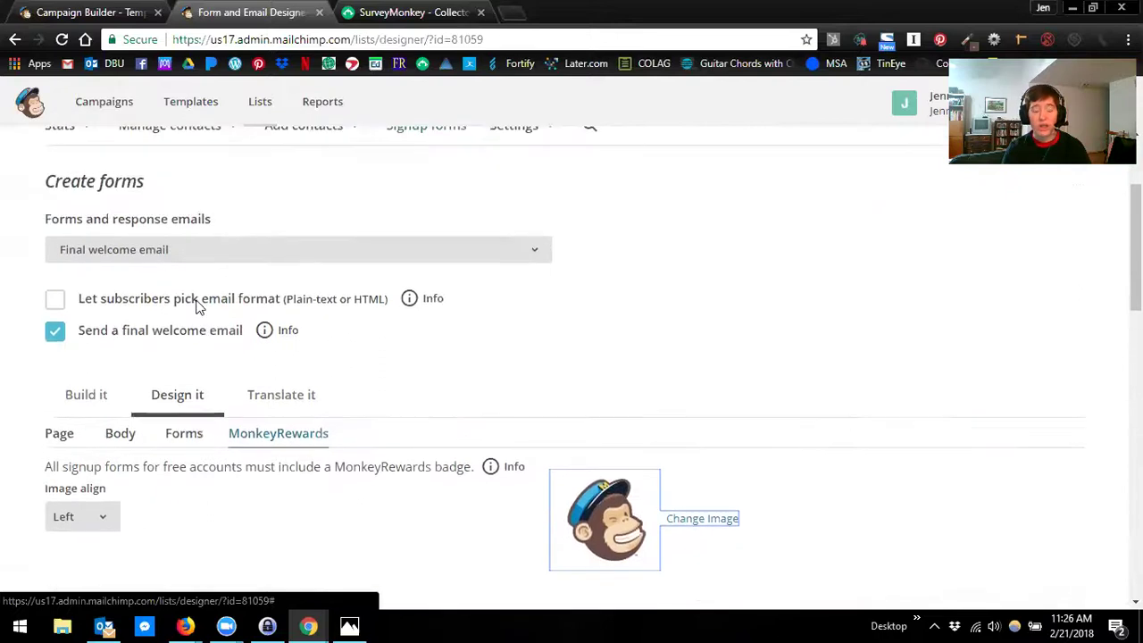
scroll(179, 276, up, 1)
scroll(616, 406, down, 5)
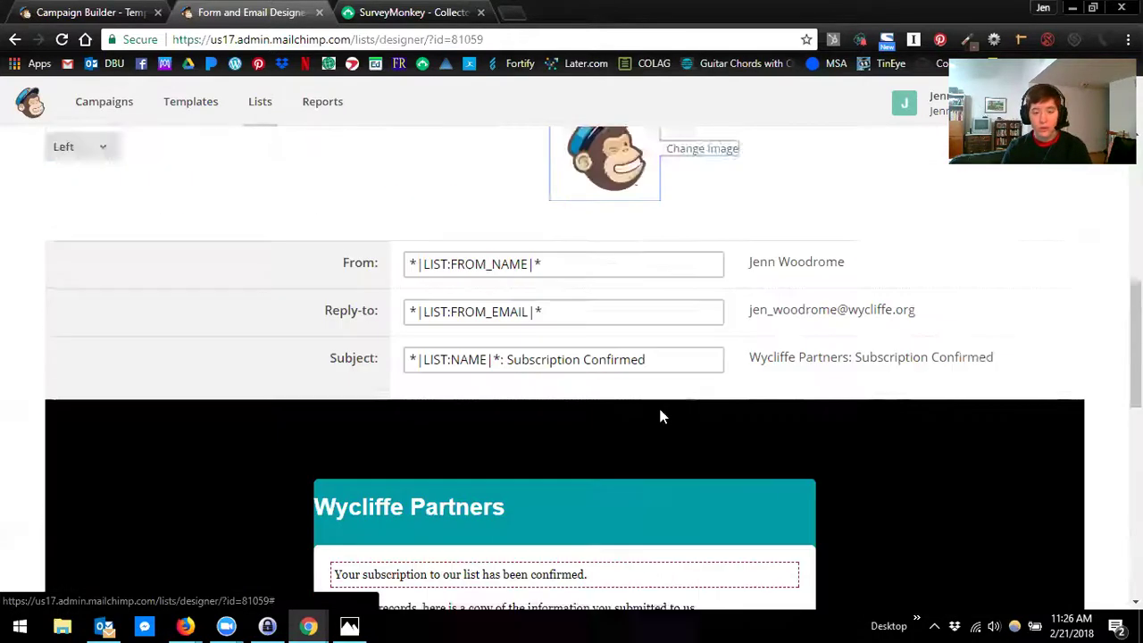
scroll(665, 464, down, 10)
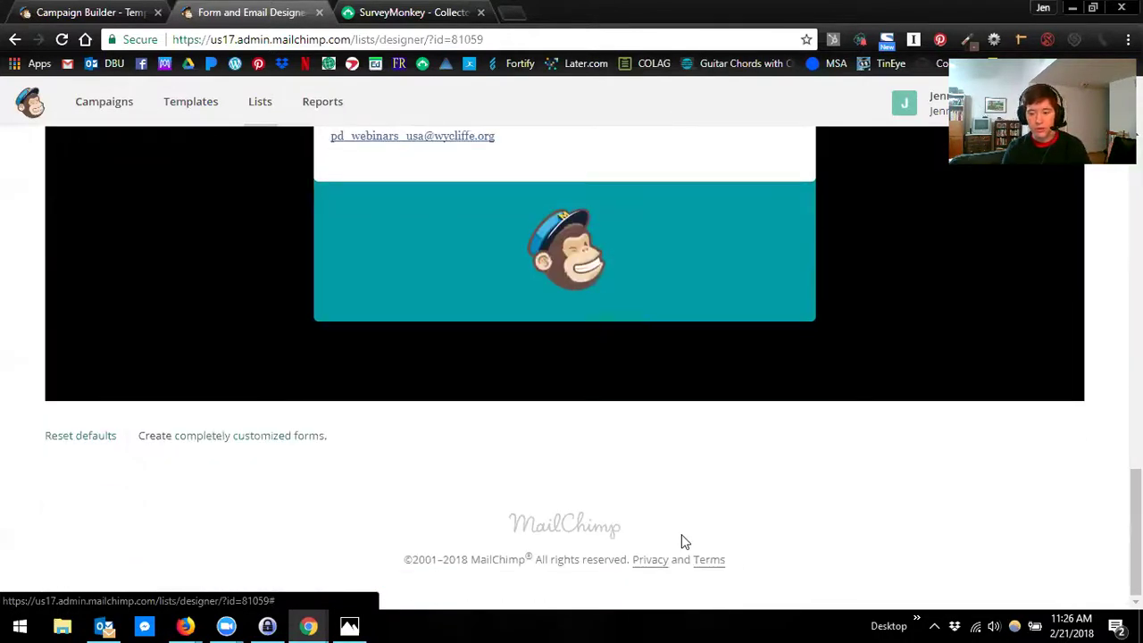
scroll(681, 540, up, 15)
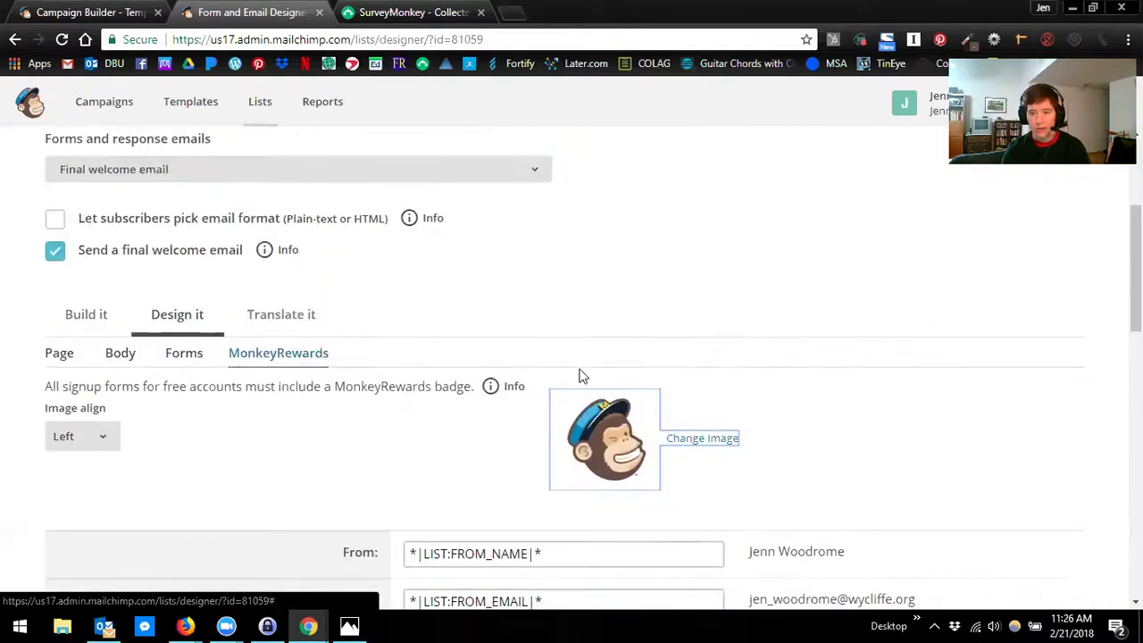
Switch the form designer from the final welcome email to the Goodbye email.
scroll(579, 376, up, 1)
scroll(36, 343, down, 1)
scroll(33, 344, up, 1)
click(276, 260)
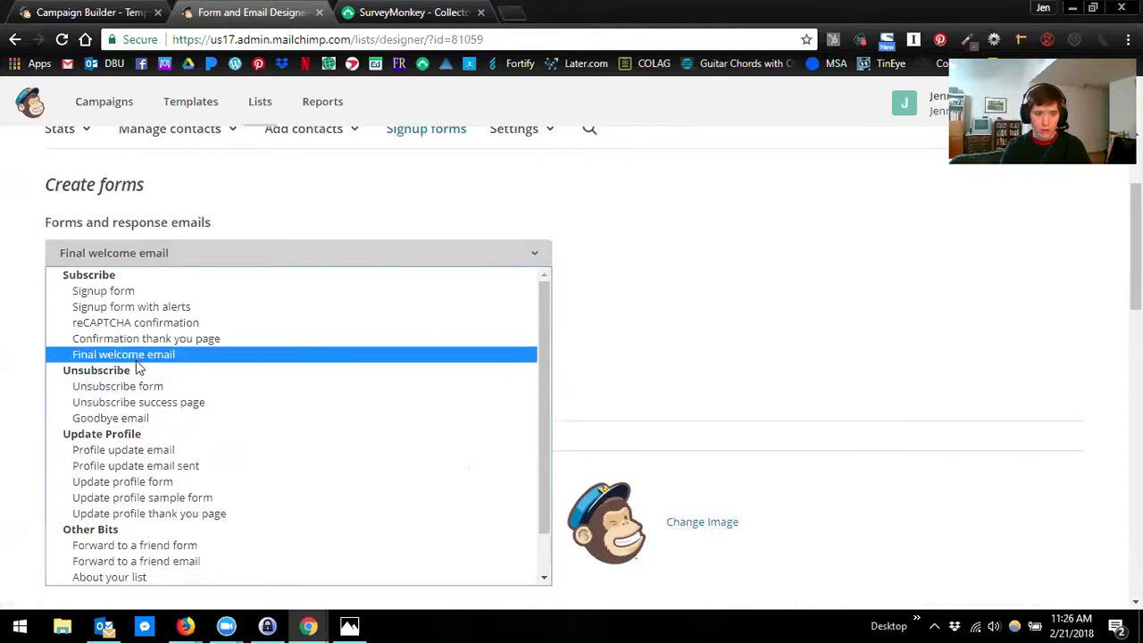
click(135, 423)
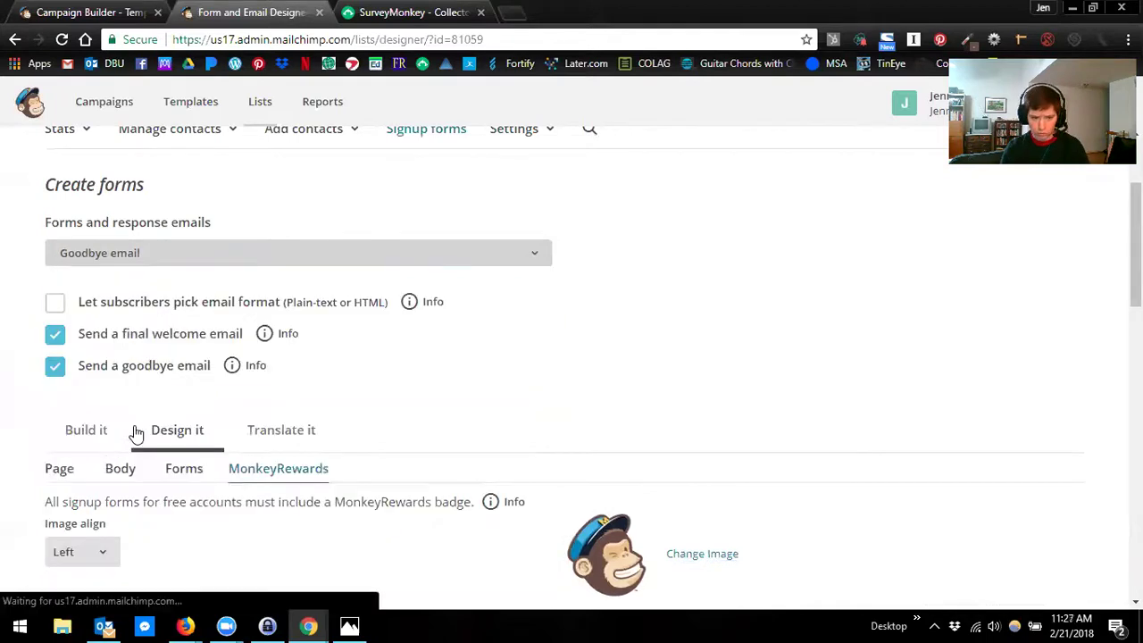
Enable the option letting subscribers pick plain-text or HTML email format, and turn it off again.
scroll(227, 328, down, 1)
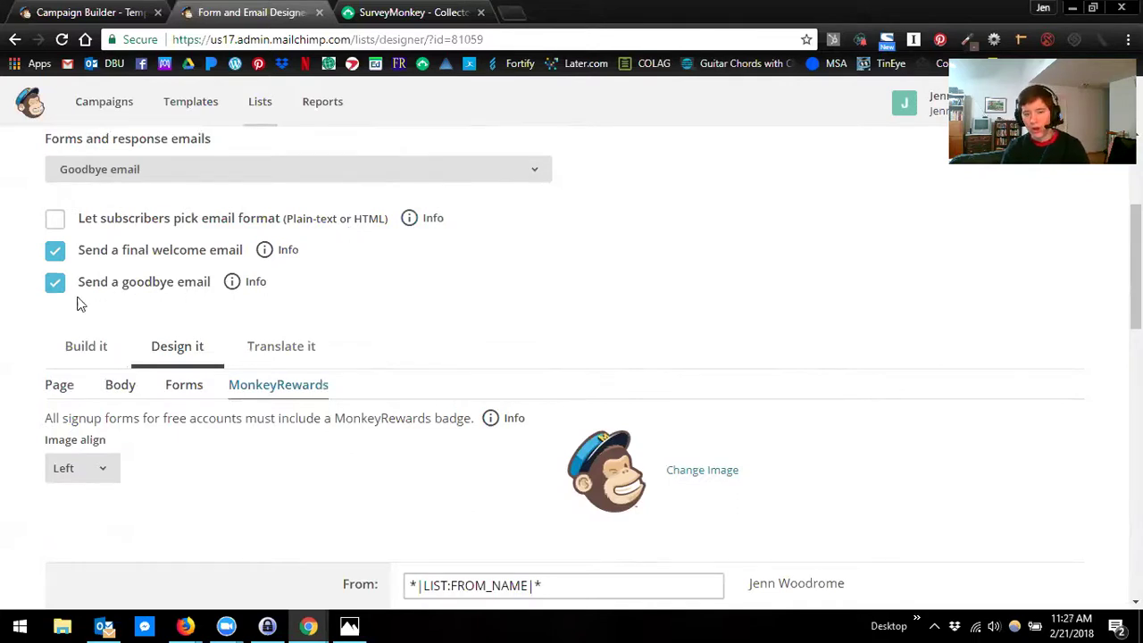
scroll(98, 322, down, 2)
scroll(379, 336, up, 2)
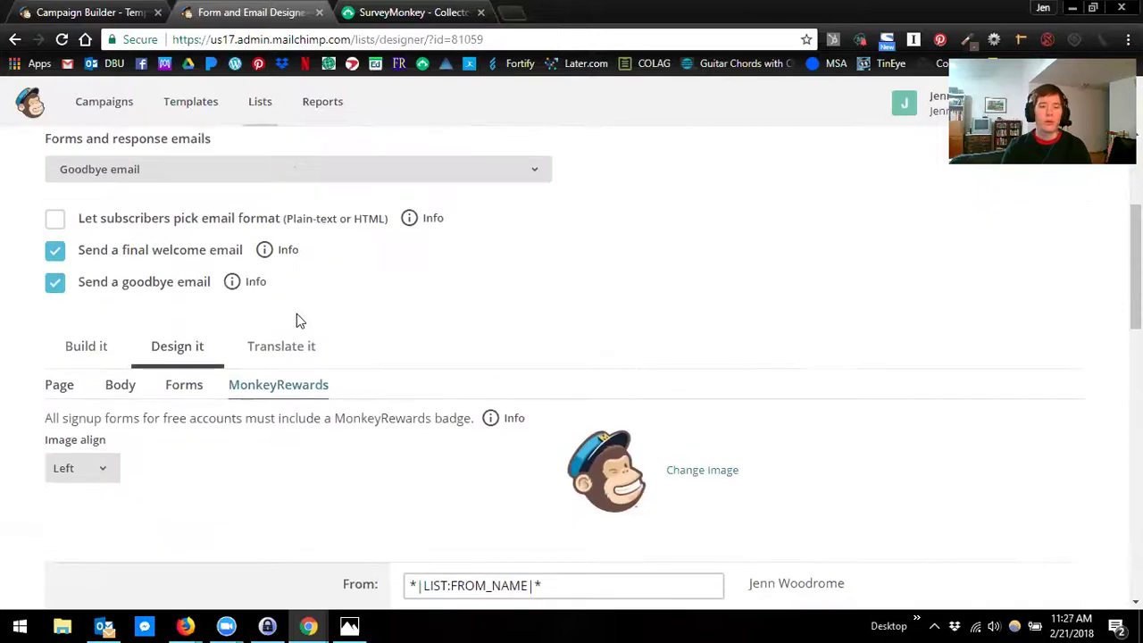
click(54, 220)
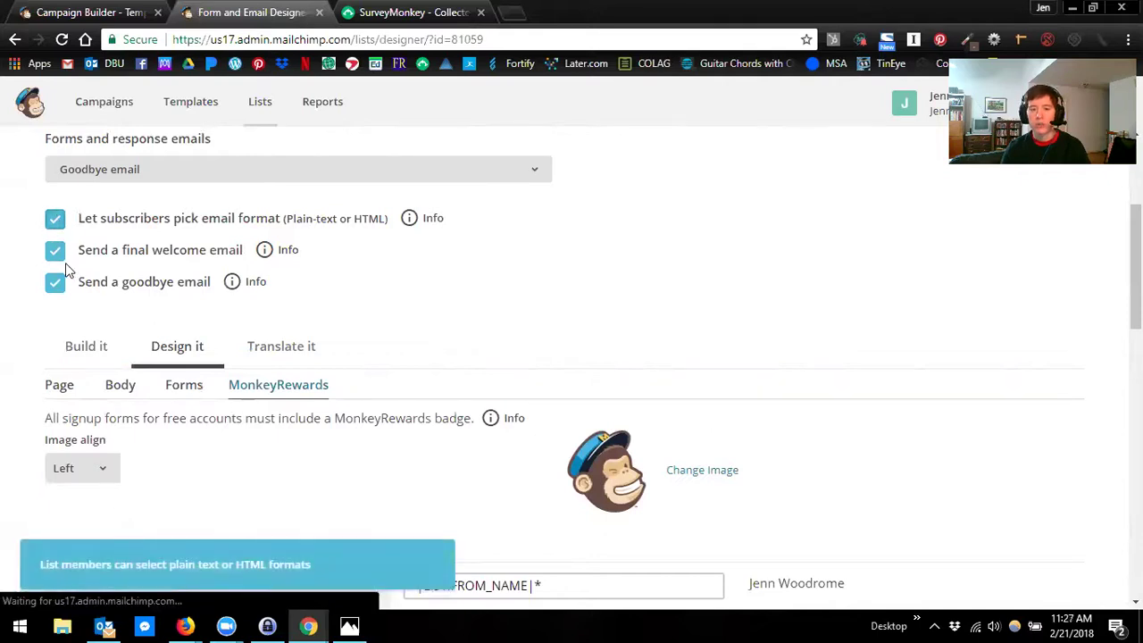
click(56, 224)
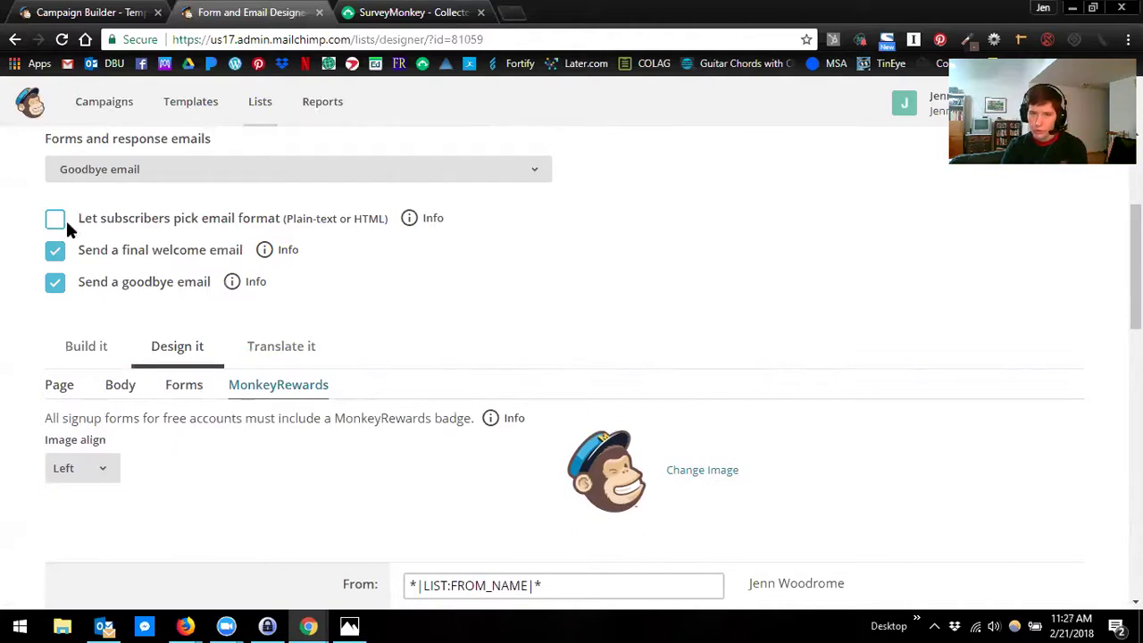
Review the goodbye email's page header, background, outer wrapper, body text and form design settings.
scroll(125, 280, down, 2)
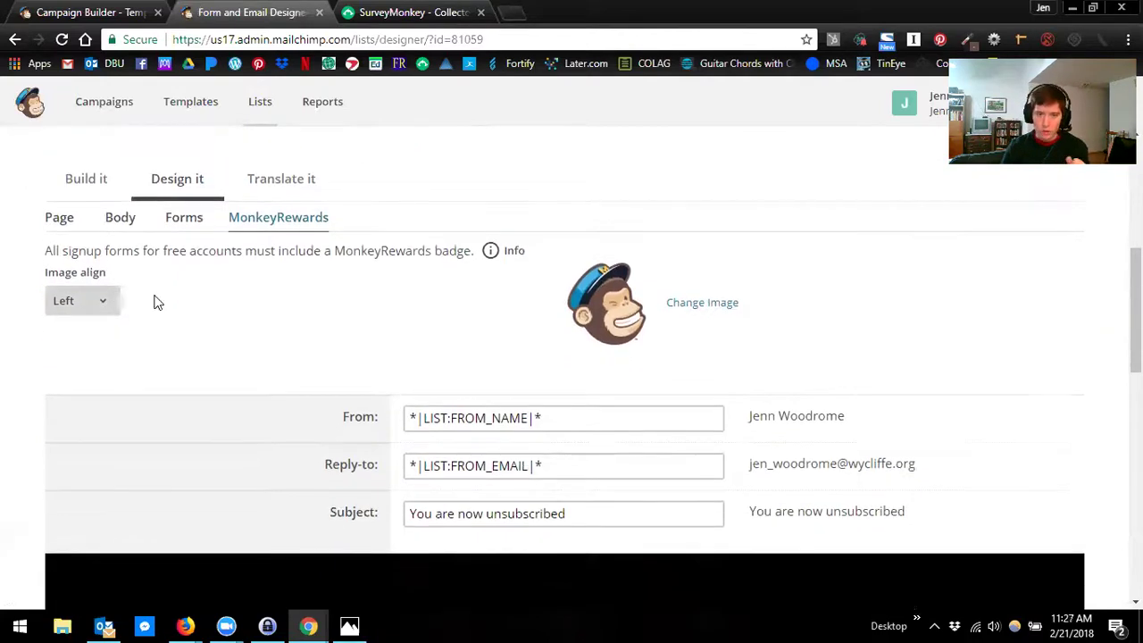
click(77, 229)
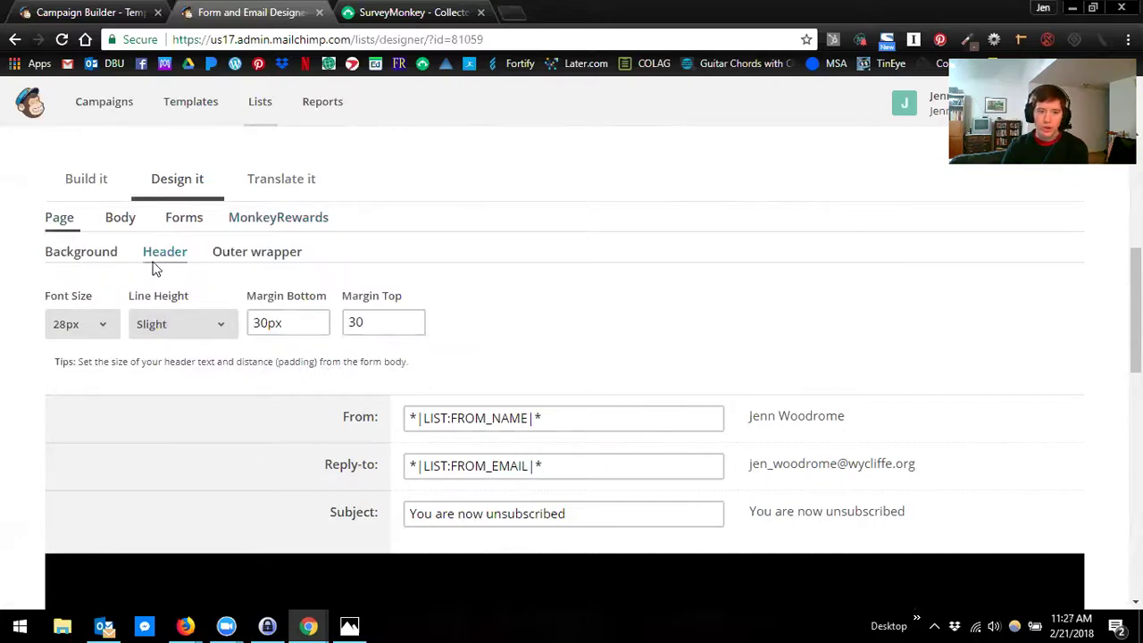
click(89, 253)
click(227, 253)
click(113, 223)
click(105, 252)
click(158, 249)
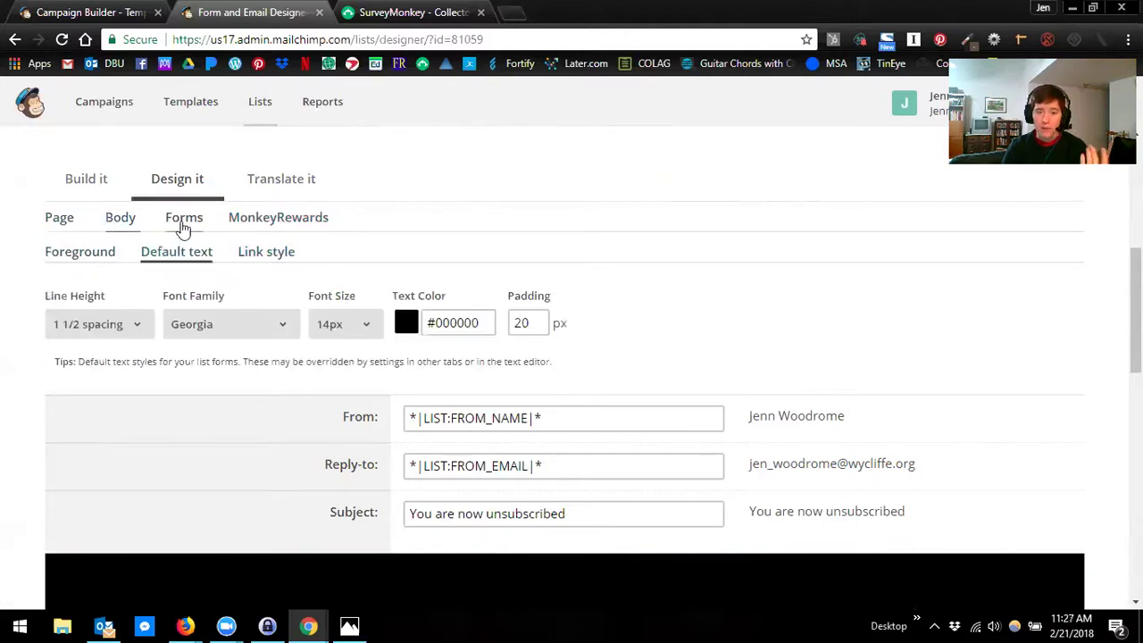
click(189, 217)
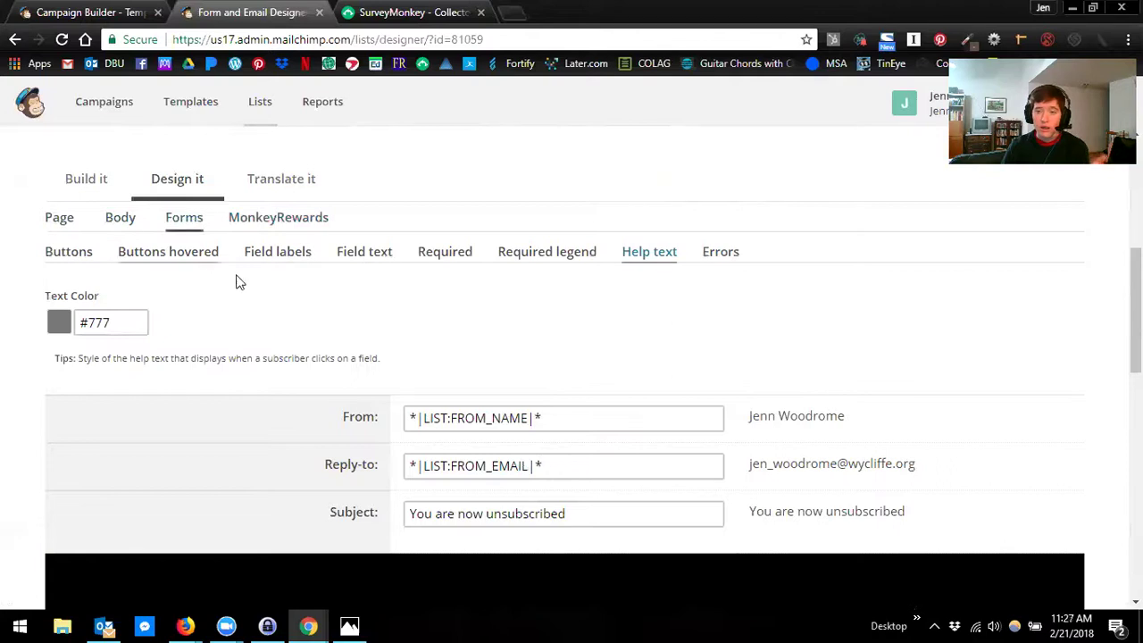
Examine the goodbye email's preview, including its farewell message, re-subscribe text, Subscribe button and contact link.
scroll(241, 284, down, 4)
scroll(246, 290, down, 1)
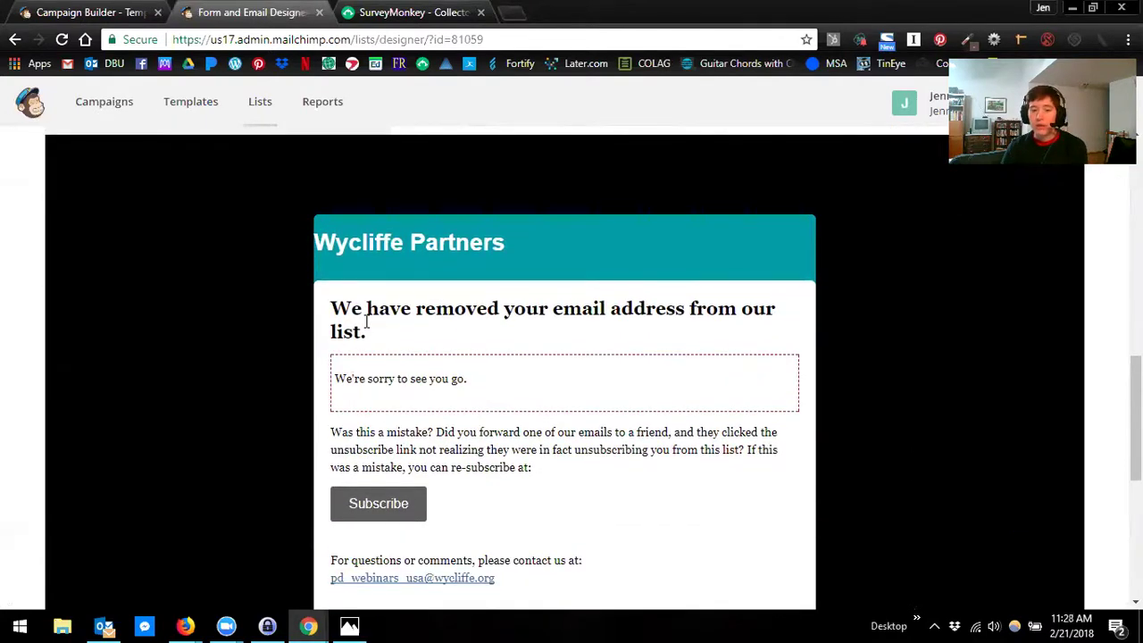
scroll(642, 326, down, 1)
click(408, 297)
click(285, 324)
drag(897, 153, 779, 202)
click(876, 184)
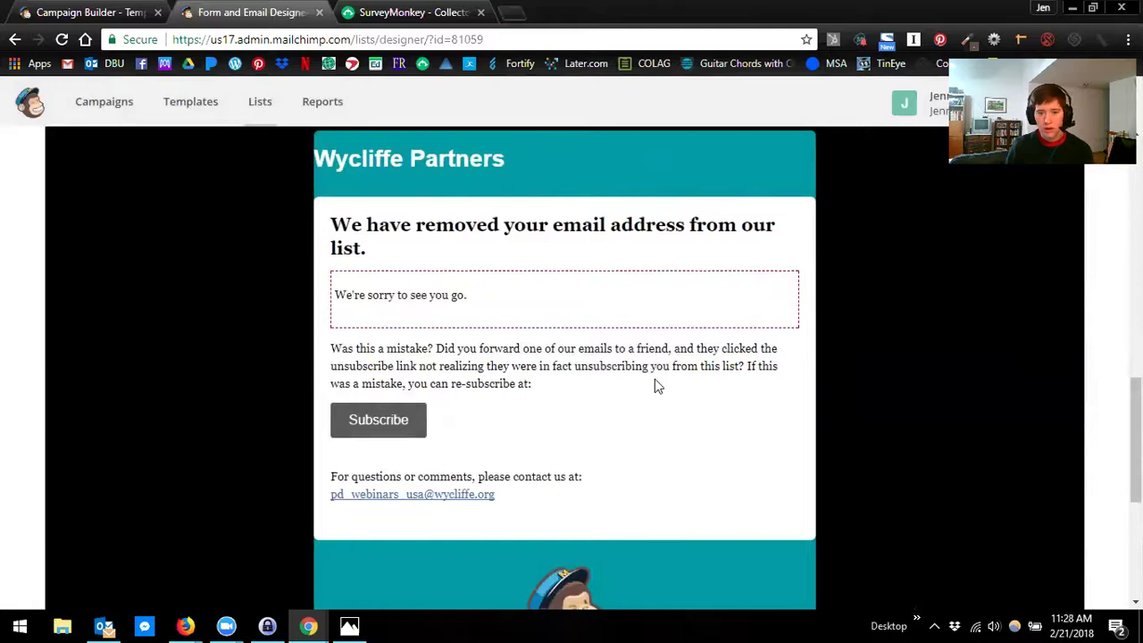
scroll(656, 379, down, 1)
scroll(657, 386, up, 1)
scroll(657, 385, down, 3)
scroll(657, 386, up, 2)
scroll(656, 387, up, 2)
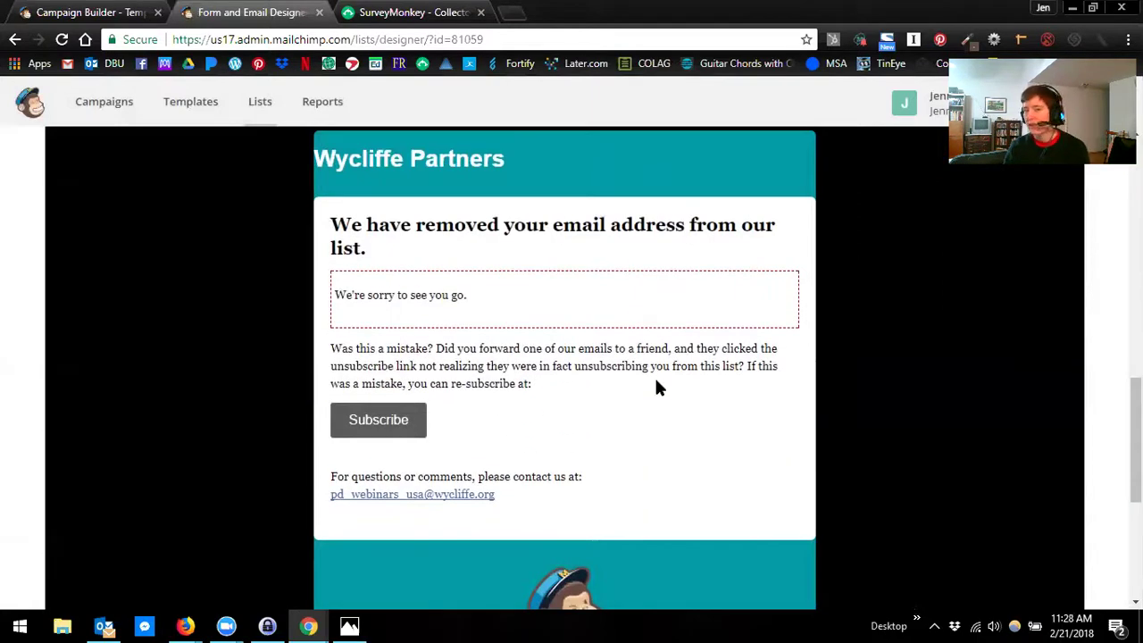
scroll(657, 387, up, 1)
scroll(656, 387, down, 1)
scroll(658, 390, up, 1)
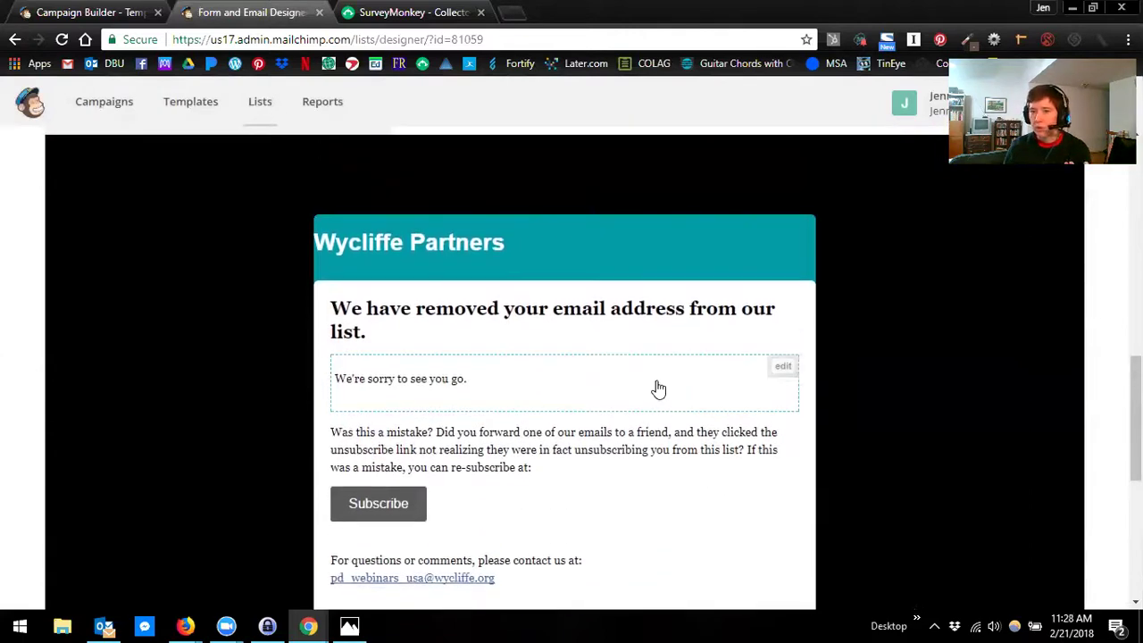
Switch the form designer from the goodbye email to the Signup form.
scroll(656, 388, up, 5)
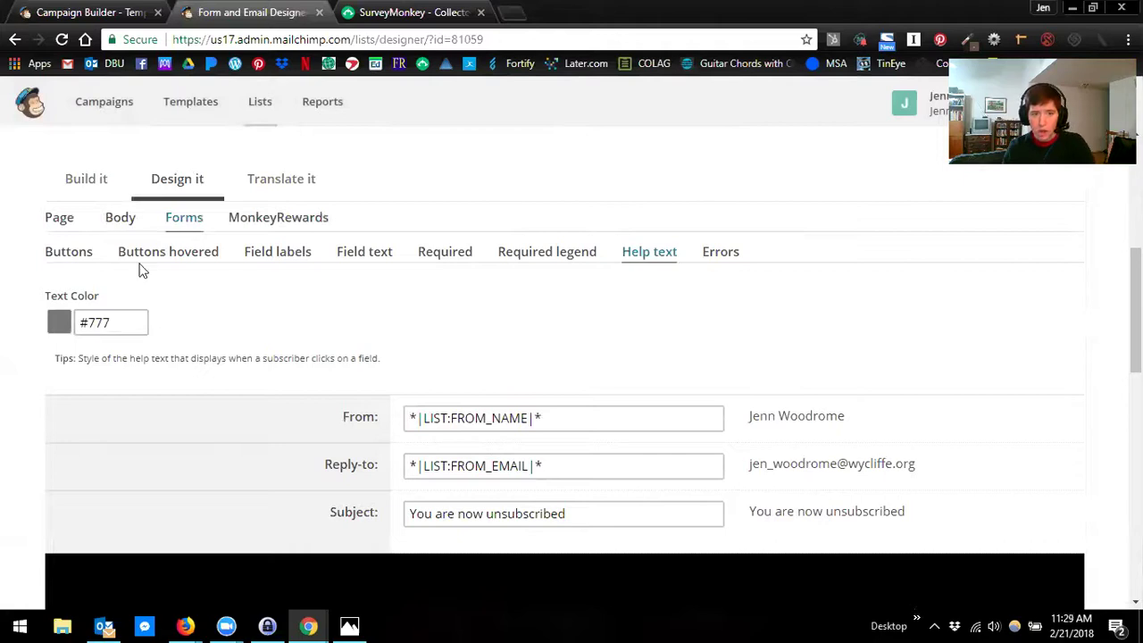
scroll(143, 268, up, 4)
scroll(147, 304, down, 1)
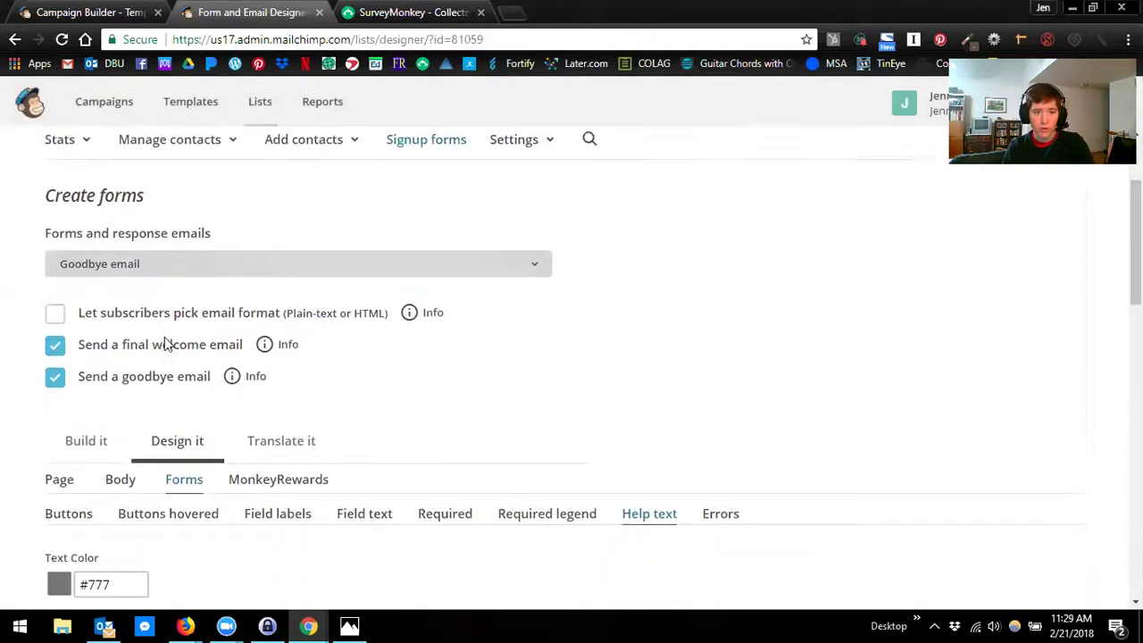
click(180, 266)
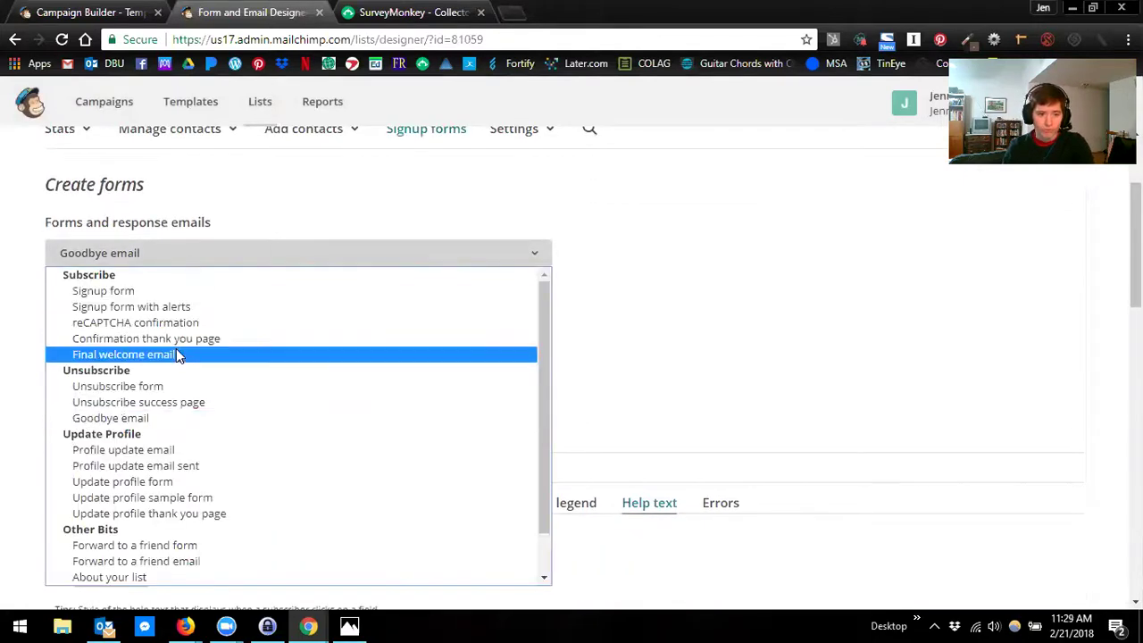
click(124, 290)
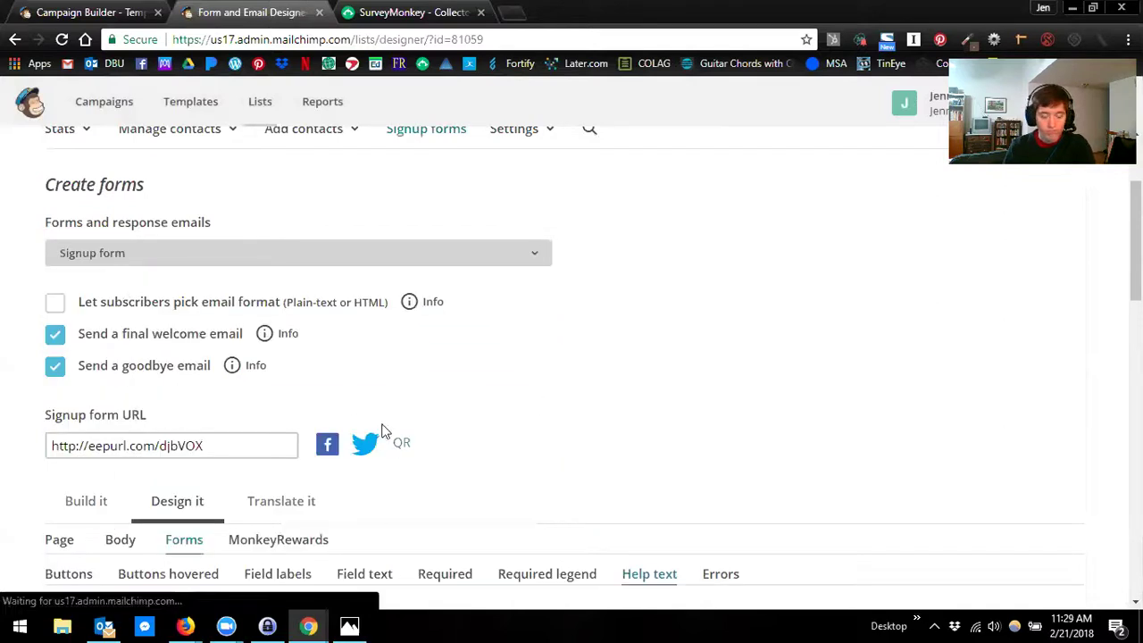
Examine the signup form's URL, sharing options and the fields shown in its preview.
scroll(549, 383, down, 2)
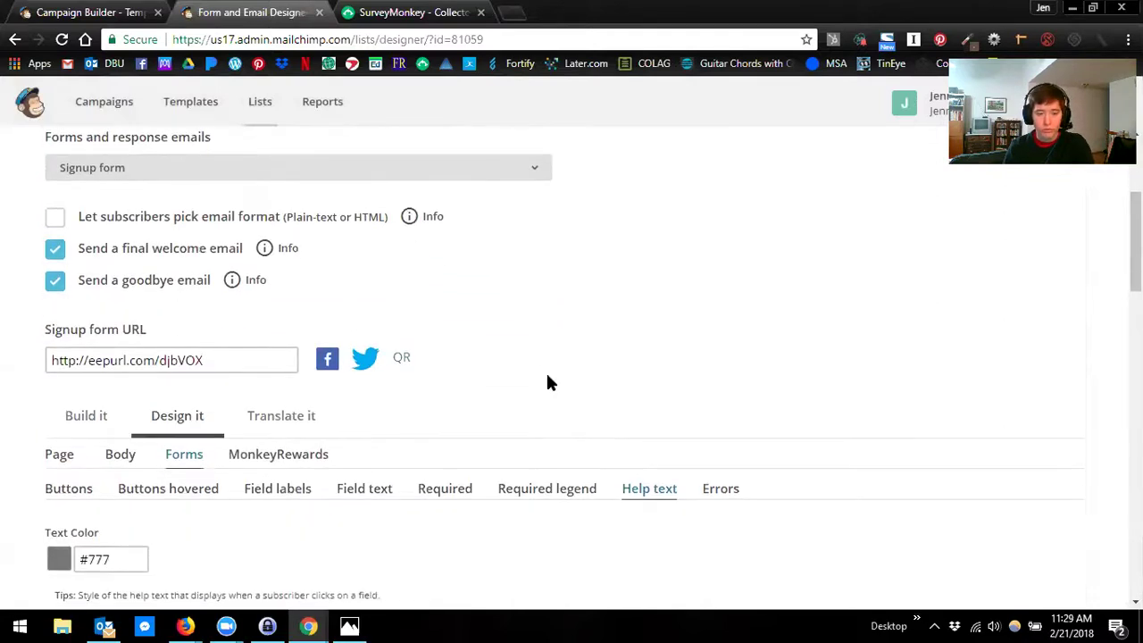
scroll(546, 382, up, 1)
scroll(418, 309, down, 1)
scroll(418, 309, up, 1)
scroll(500, 309, down, 5)
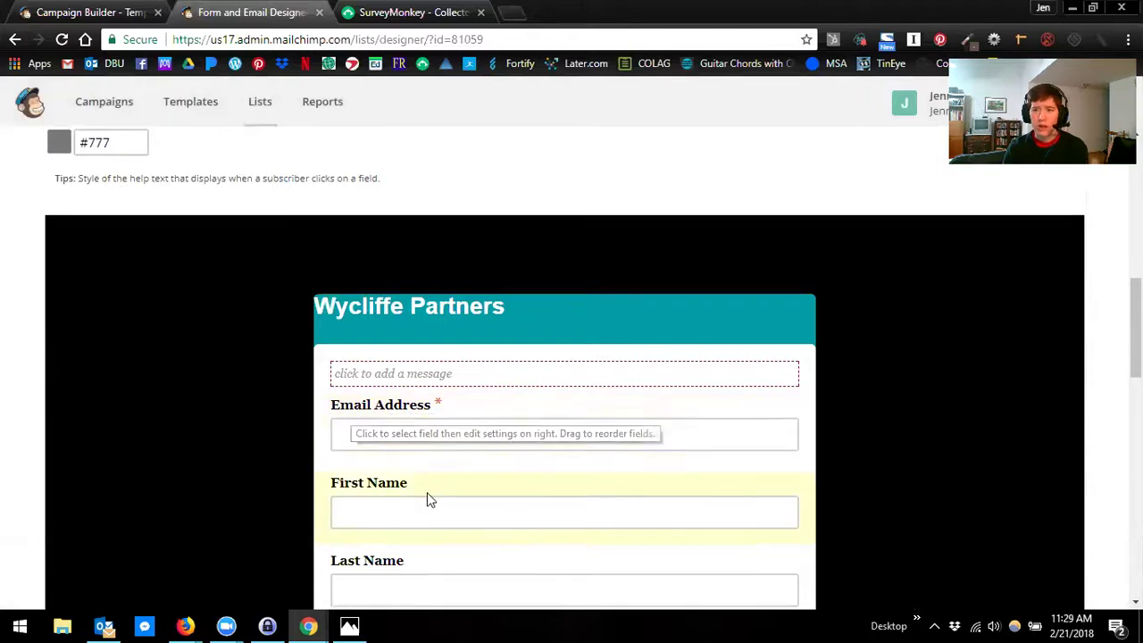
scroll(426, 492, down, 2)
scroll(457, 497, up, 2)
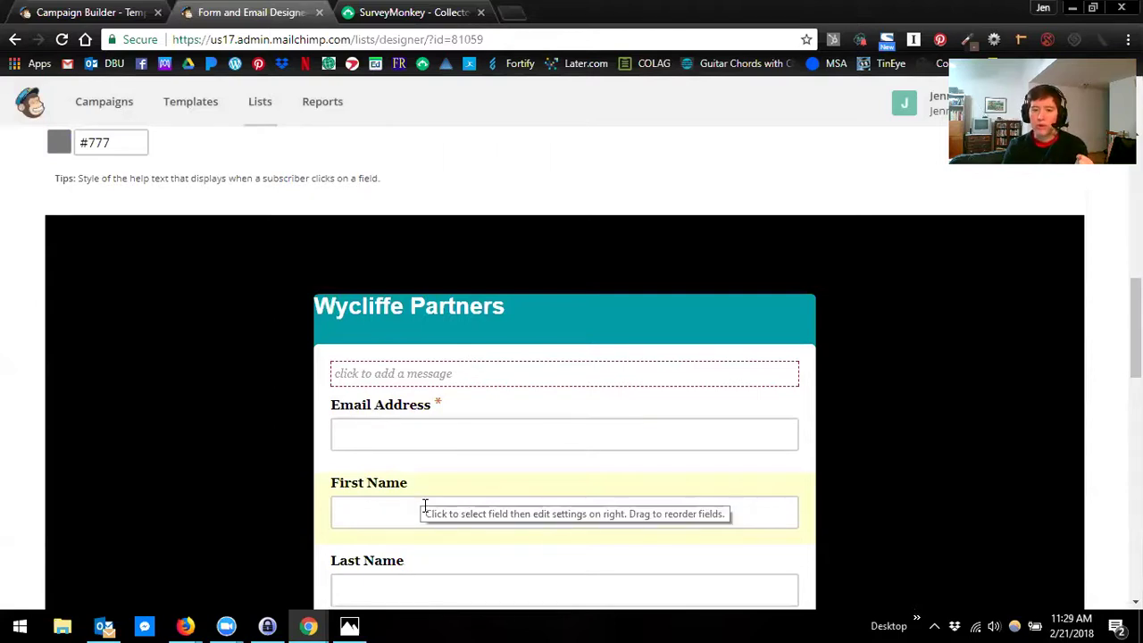
scroll(425, 505, down, 1)
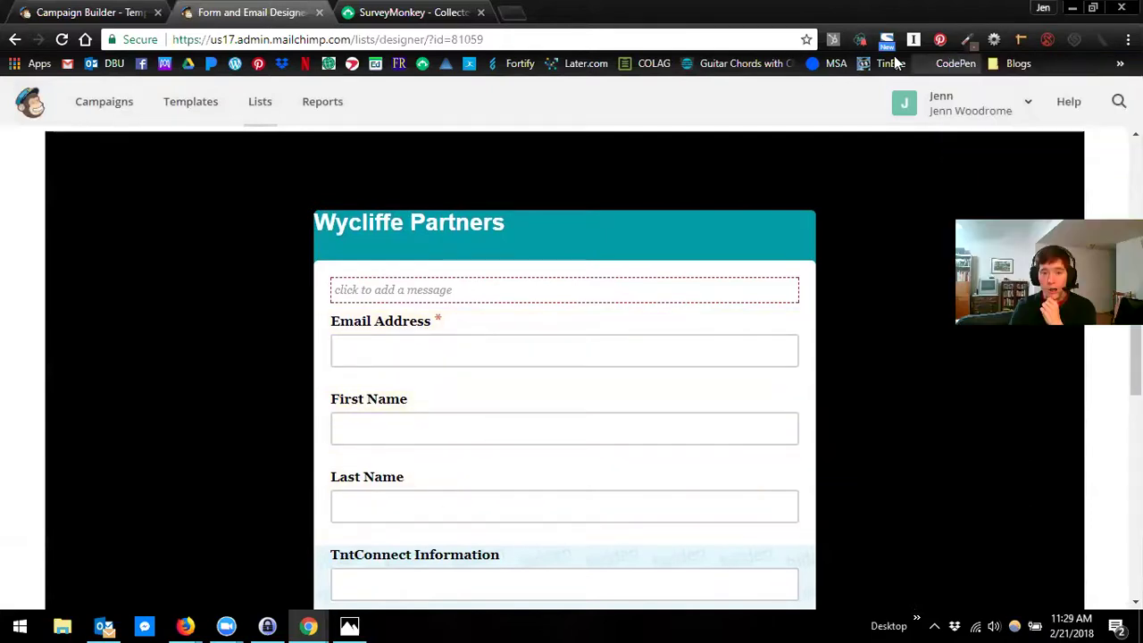
scroll(319, 288, up, 4)
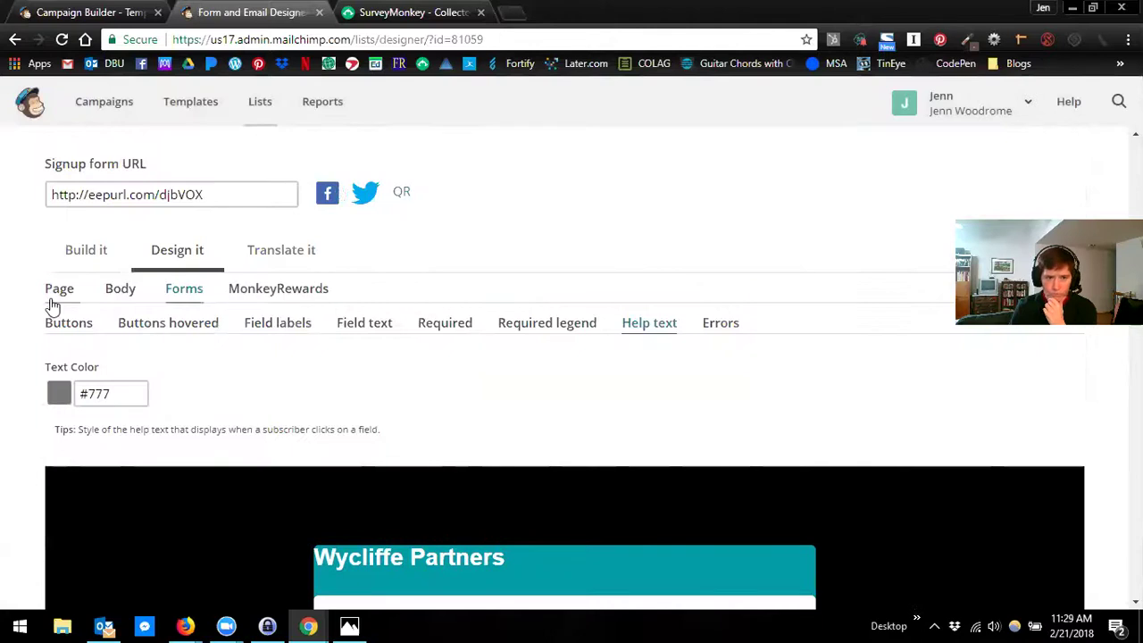
Switch the signup form to field building, and view the empty message editor above the fields without adding content.
click(100, 255)
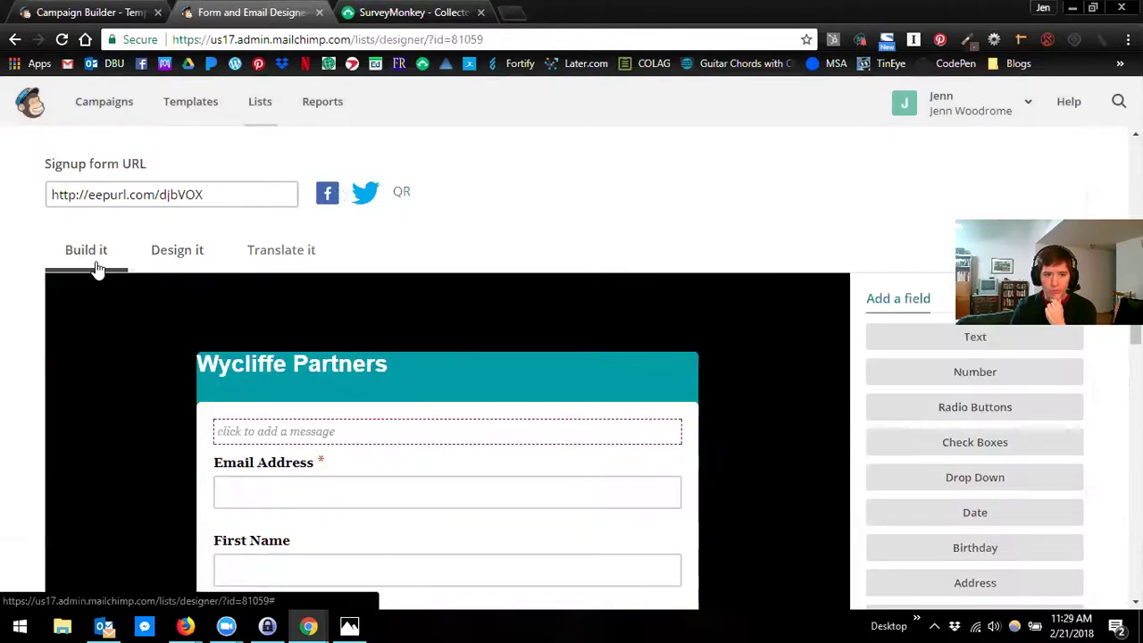
scroll(98, 267, down, 2)
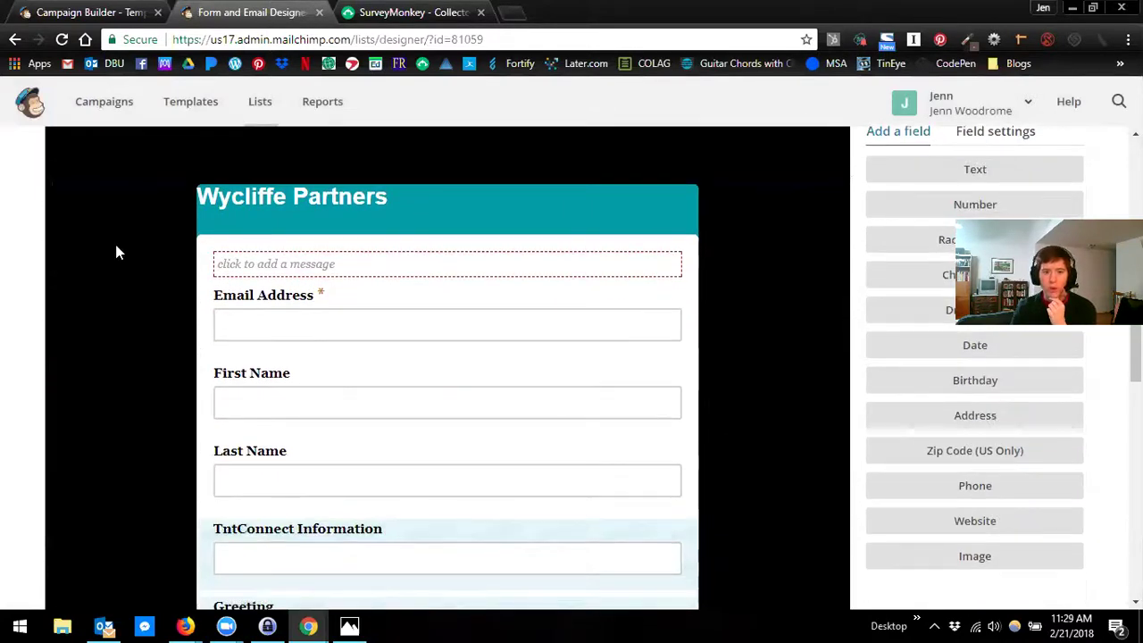
click(256, 264)
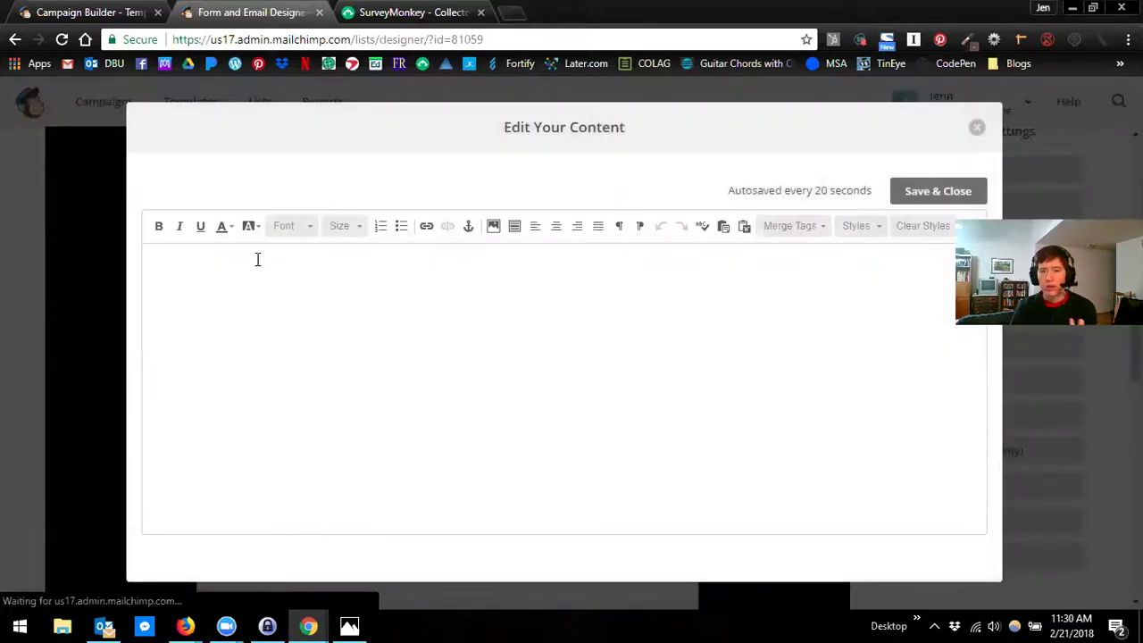
click(975, 130)
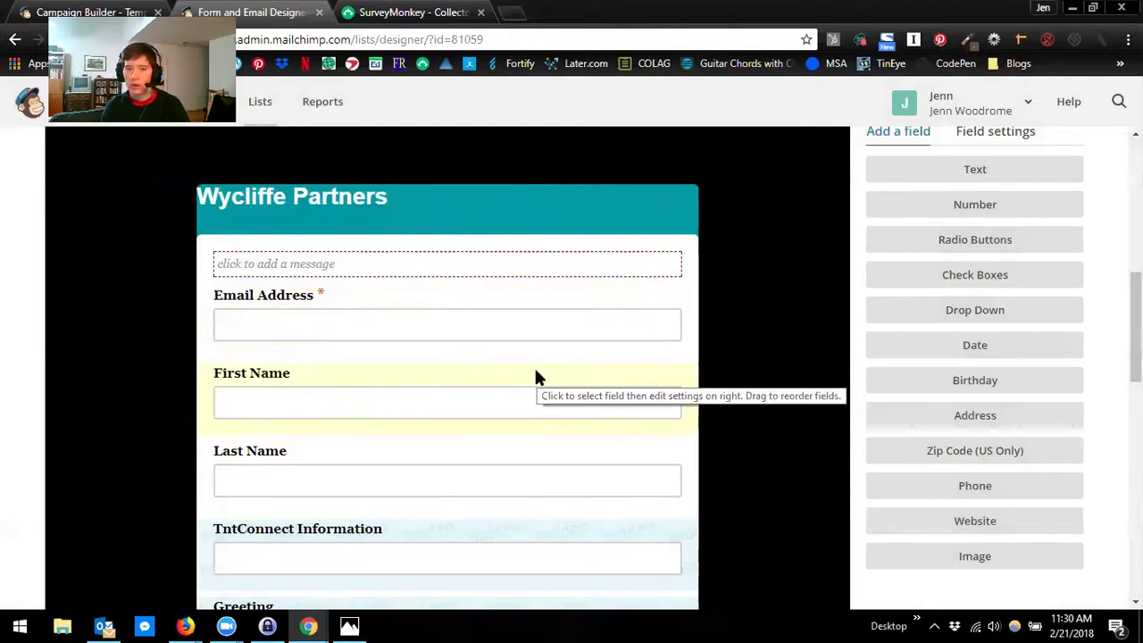
Open the field settings of the signup form's First Name field.
scroll(536, 378, down, 1)
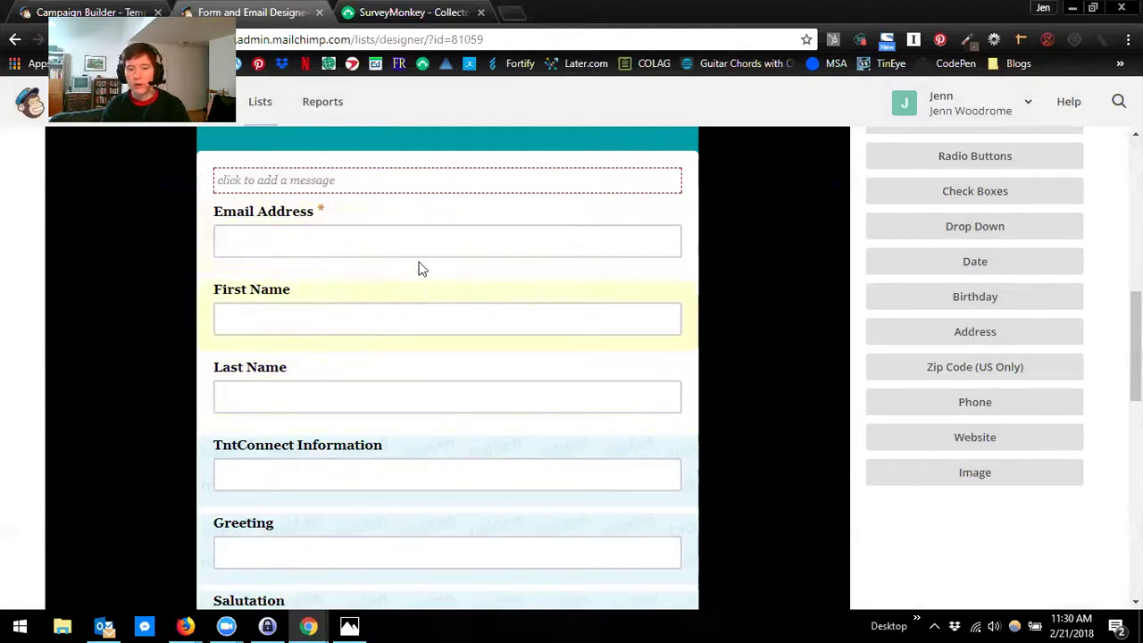
click(411, 305)
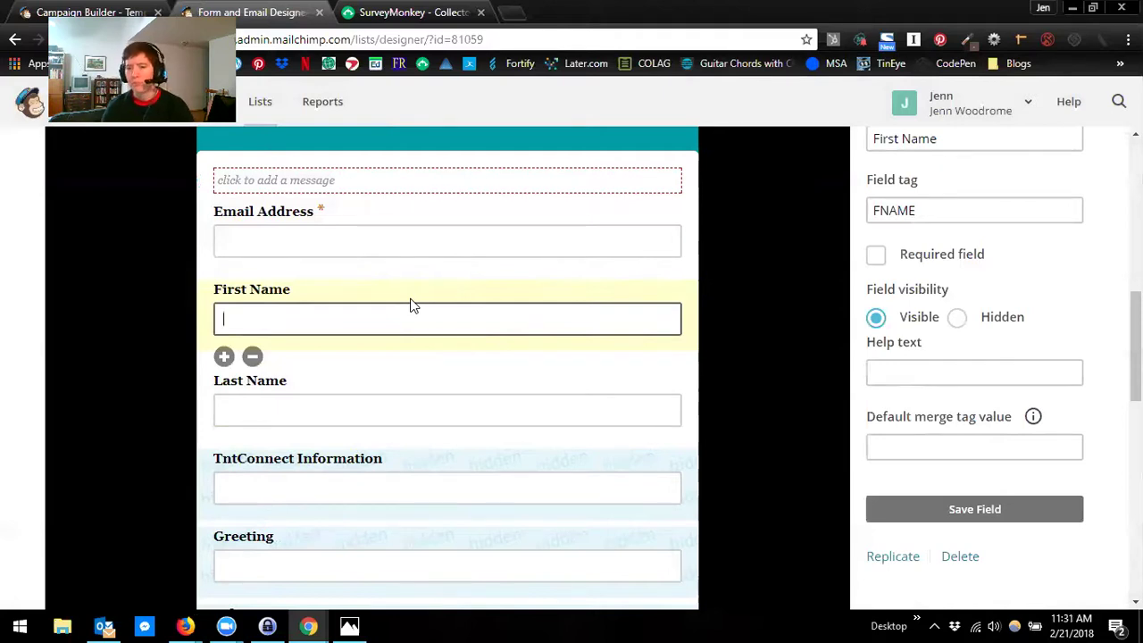
Save the First Name field's settings and view the field types that can be added to the signup form.
scroll(866, 357, up, 1)
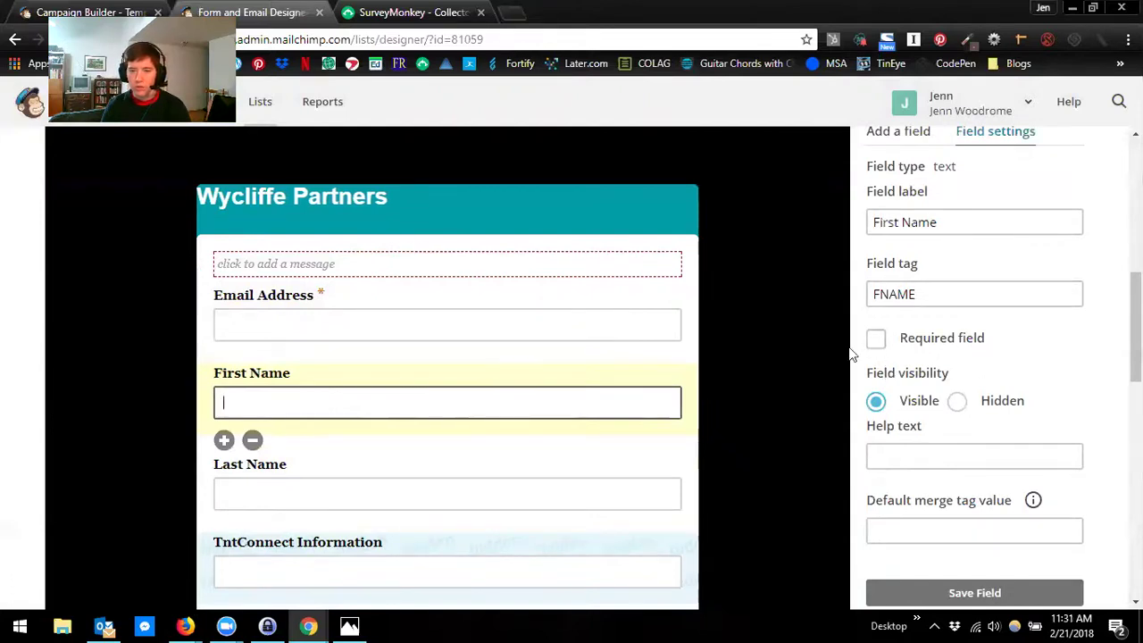
click(990, 590)
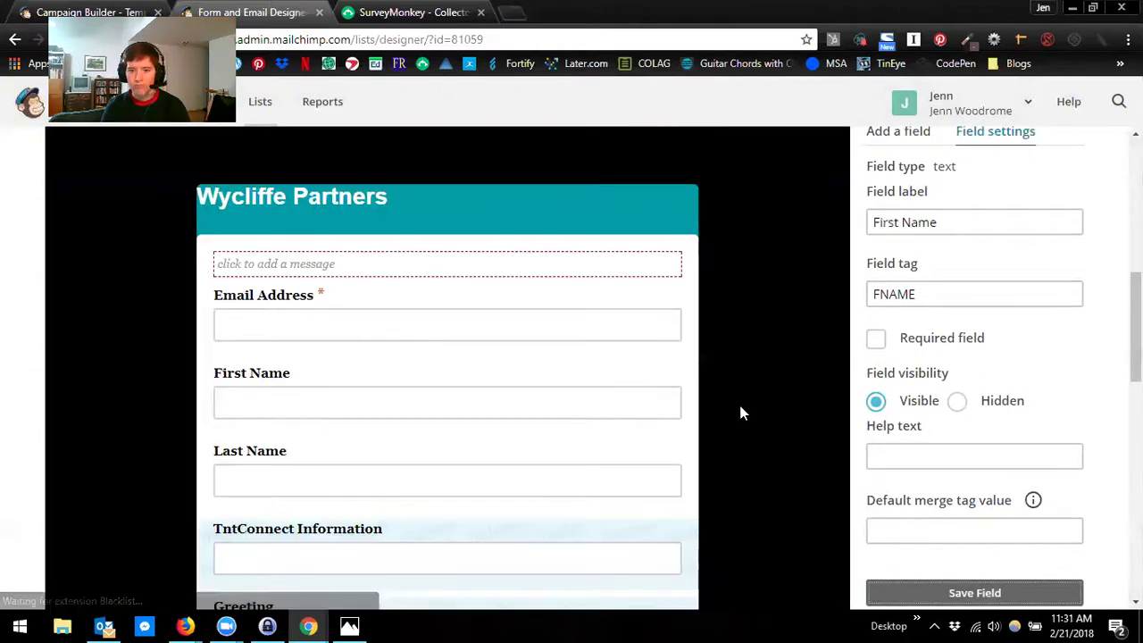
scroll(804, 352, up, 4)
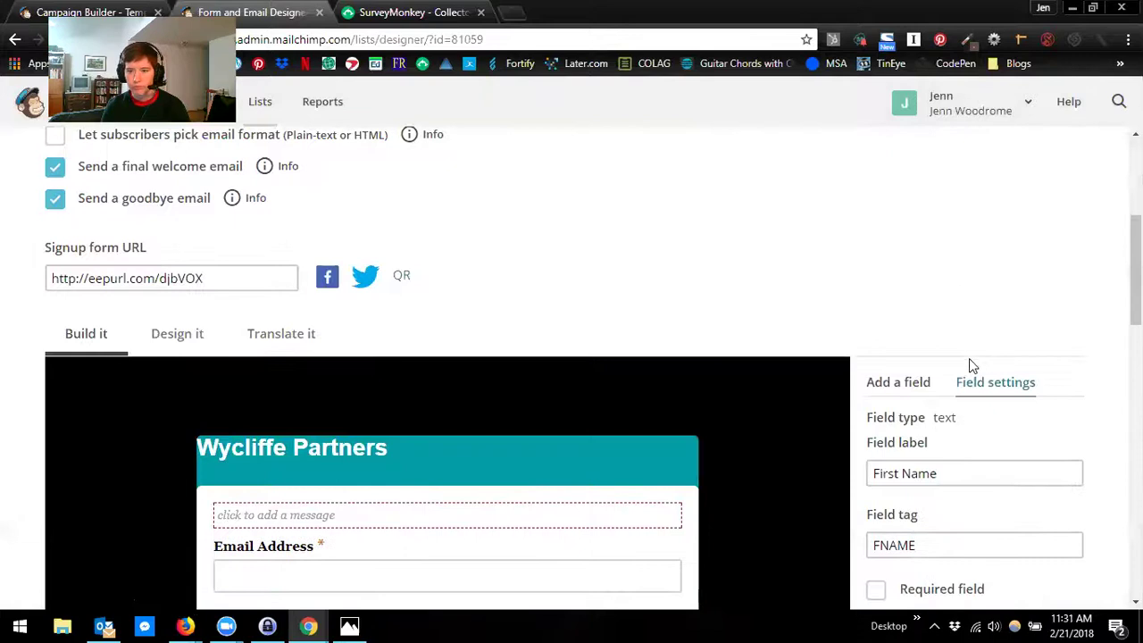
click(918, 382)
scroll(967, 301, down, 2)
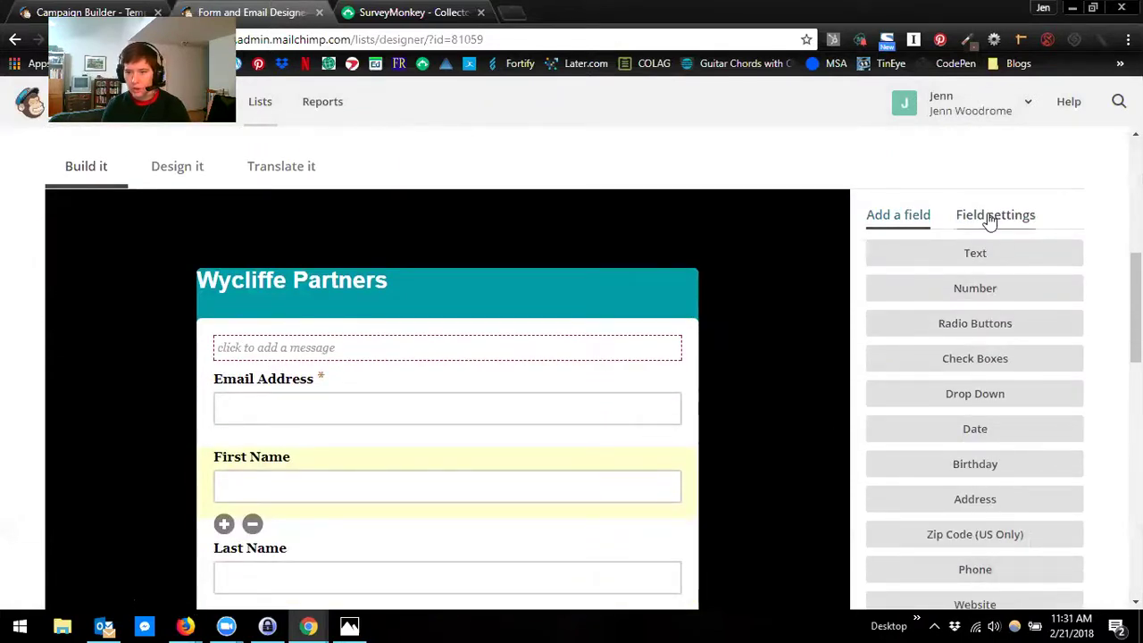
click(409, 453)
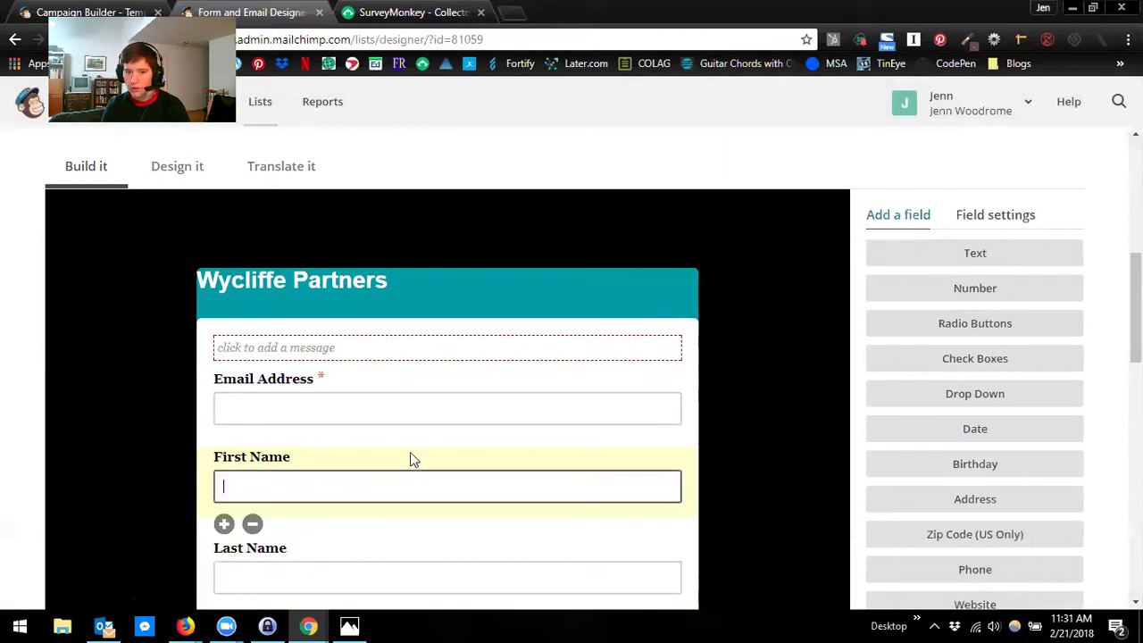
click(536, 489)
click(566, 490)
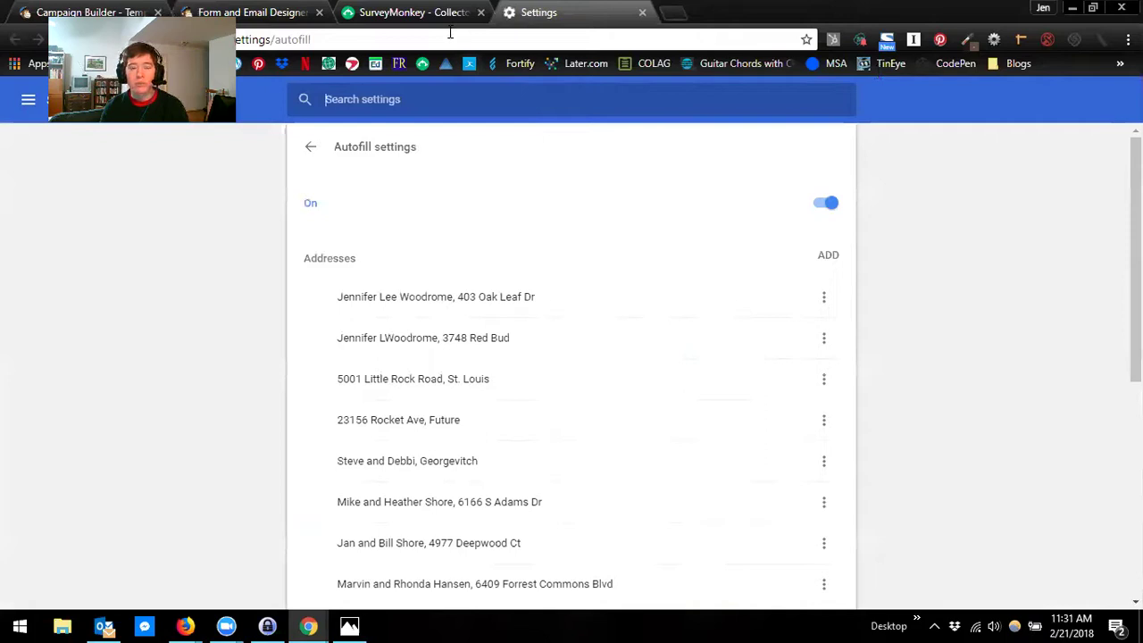
click(229, 12)
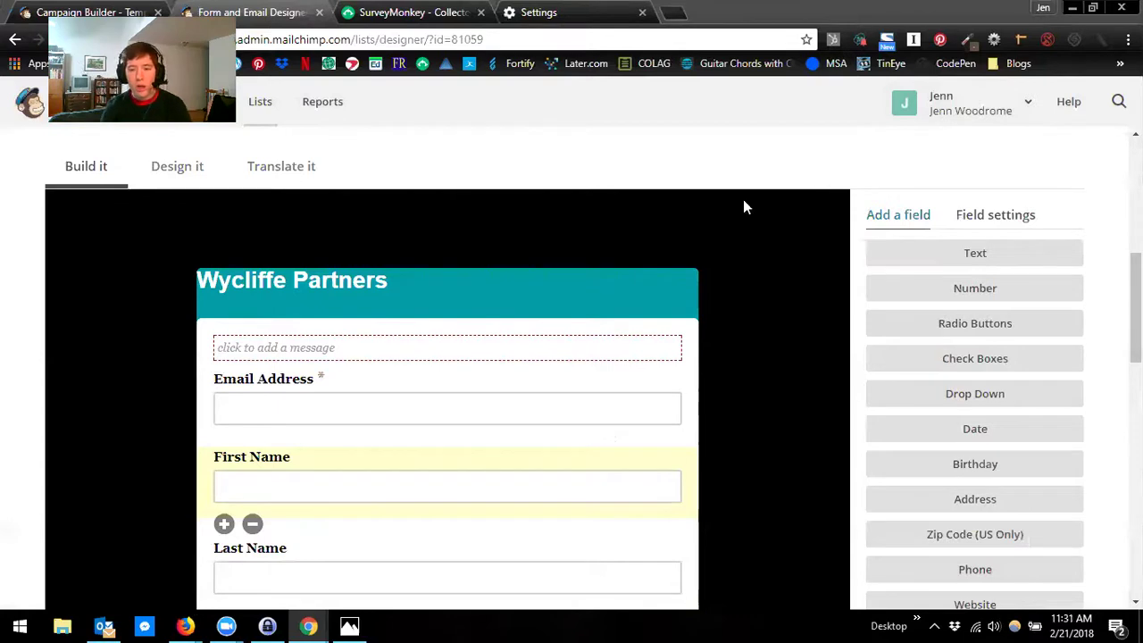
Reopen the First Name field's settings on the signup form and view its options.
click(982, 231)
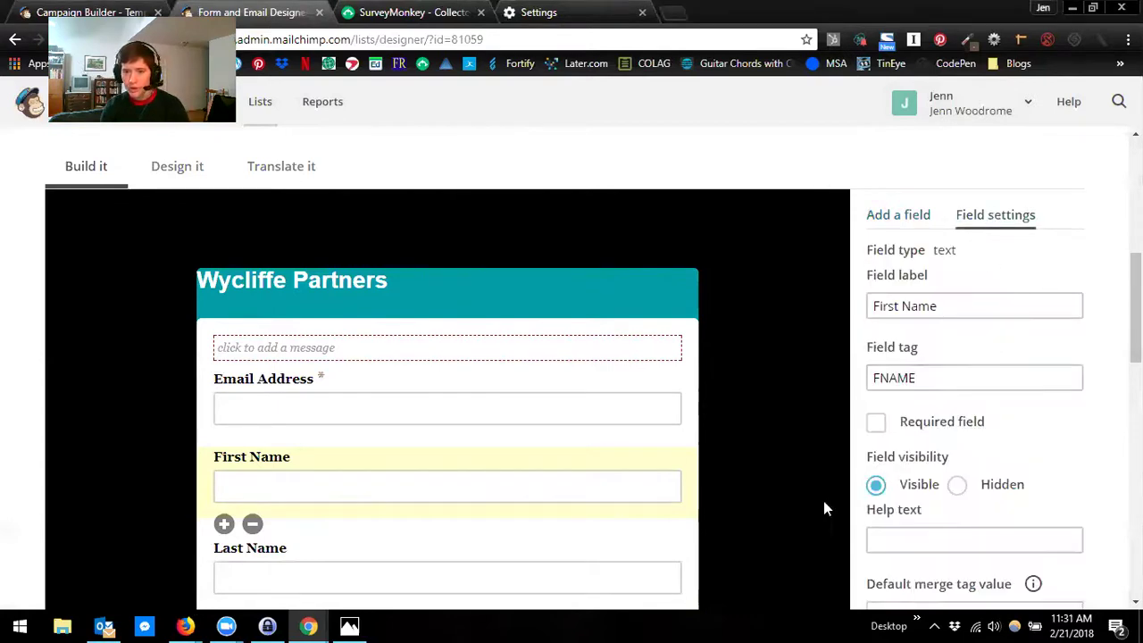
scroll(569, 522, down, 1)
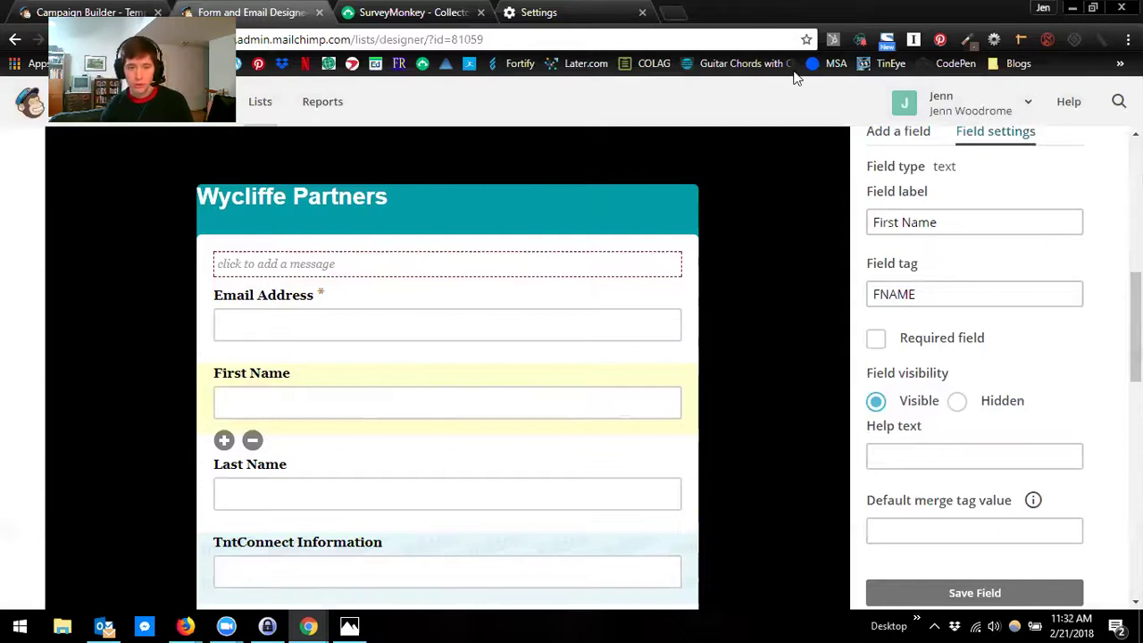
Select the entire signup form URL.
scroll(617, 185, up, 5)
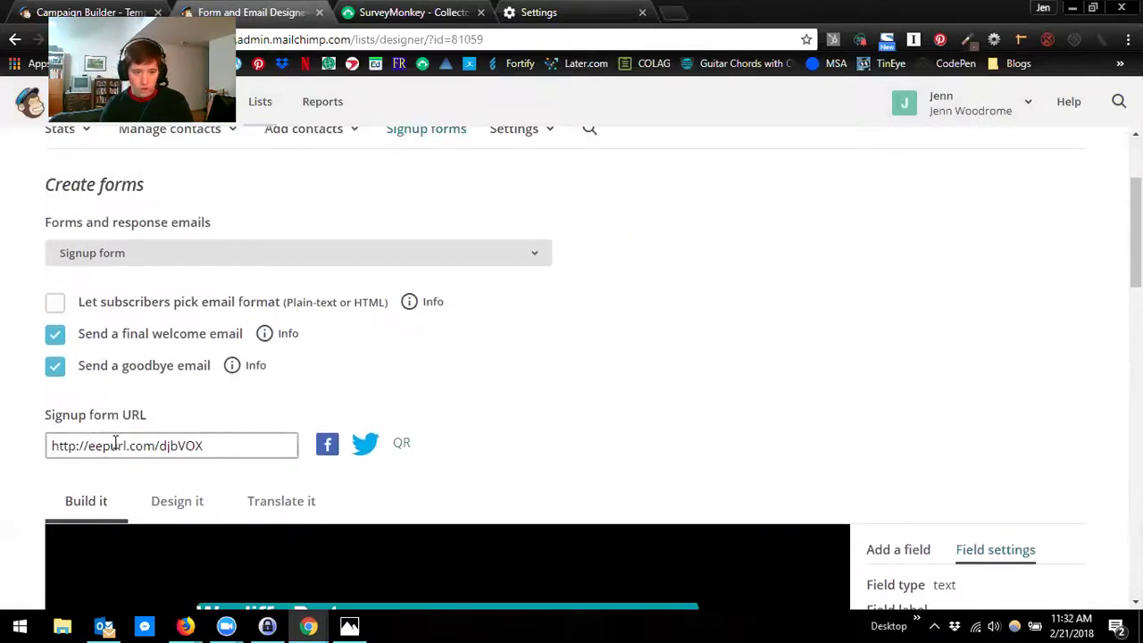
drag(204, 444, 94, 446)
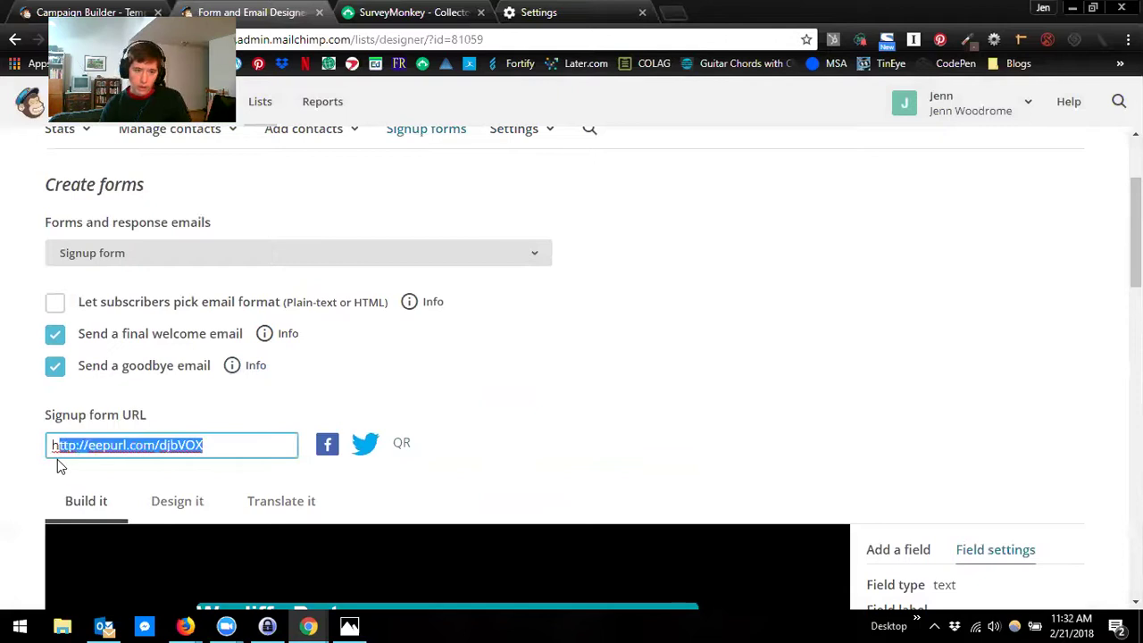
scroll(40, 467, down, 1)
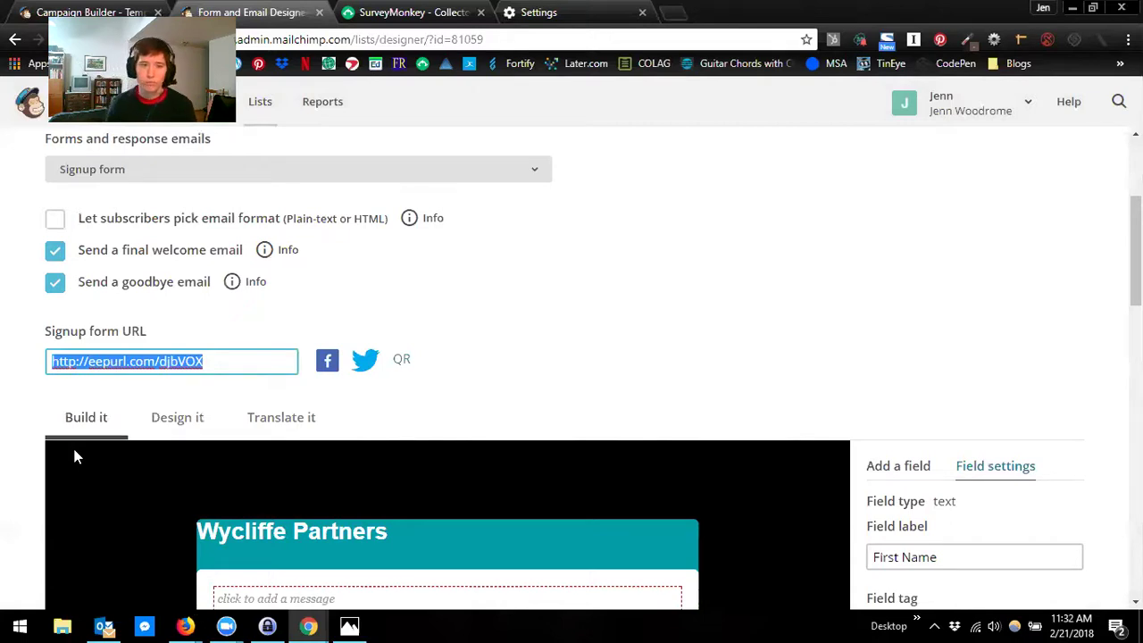
Switch to the newsletter campaign and replace the merge tag under Heading One with "Click here to subscribe to my list.".
click(61, 9)
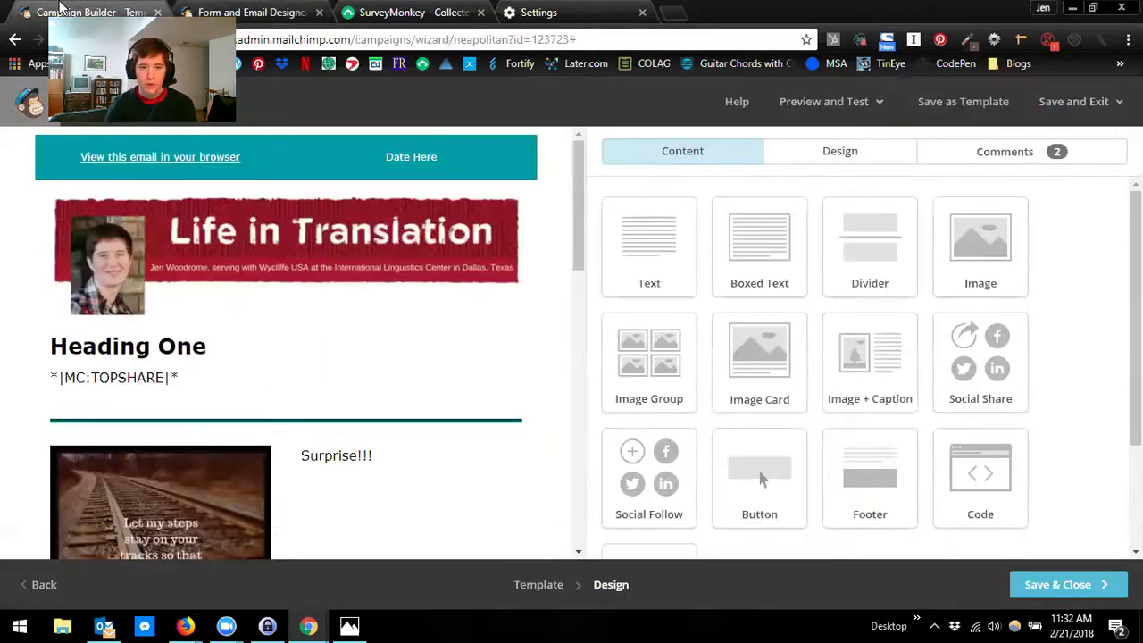
scroll(393, 309, down, 1)
click(393, 312)
drag(718, 339, 564, 336)
key(BackSpace)
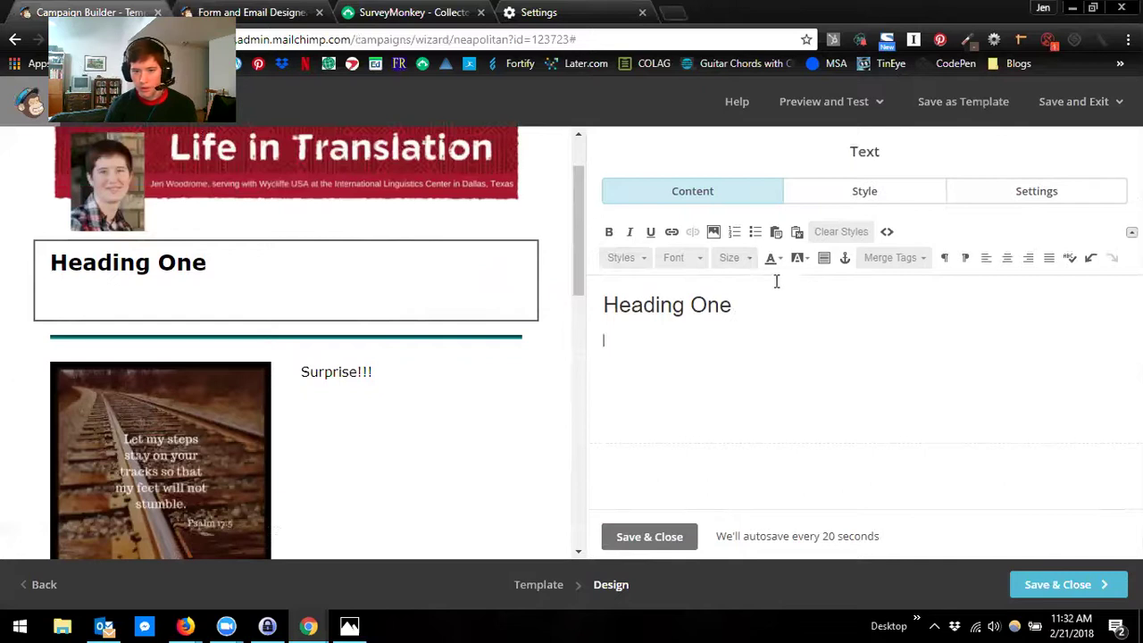
text(Cl)
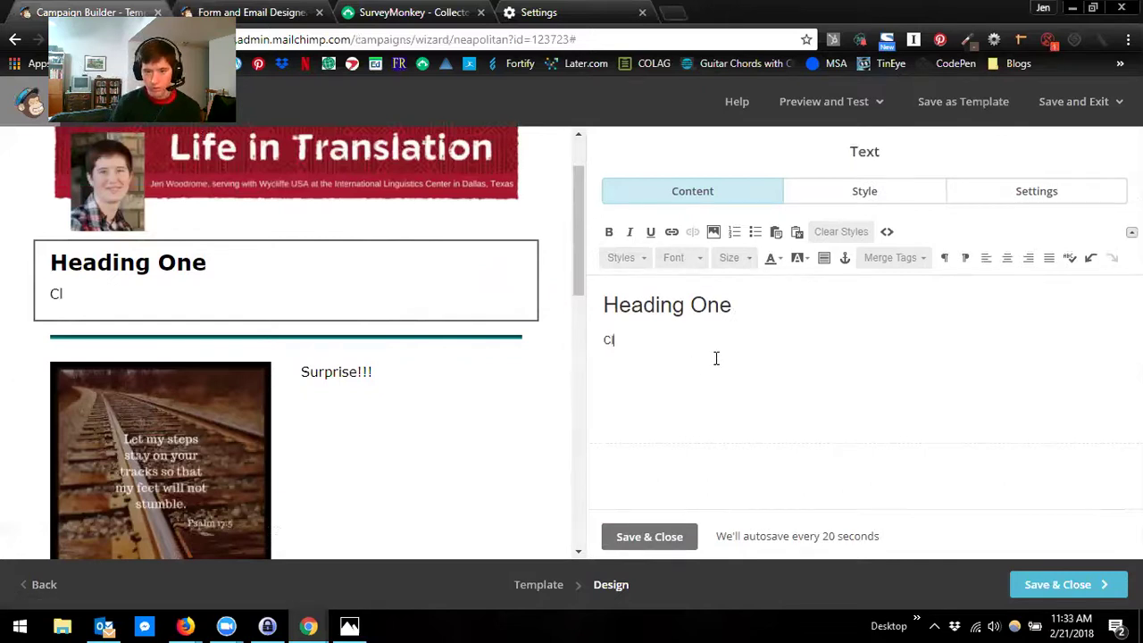
text(ick)
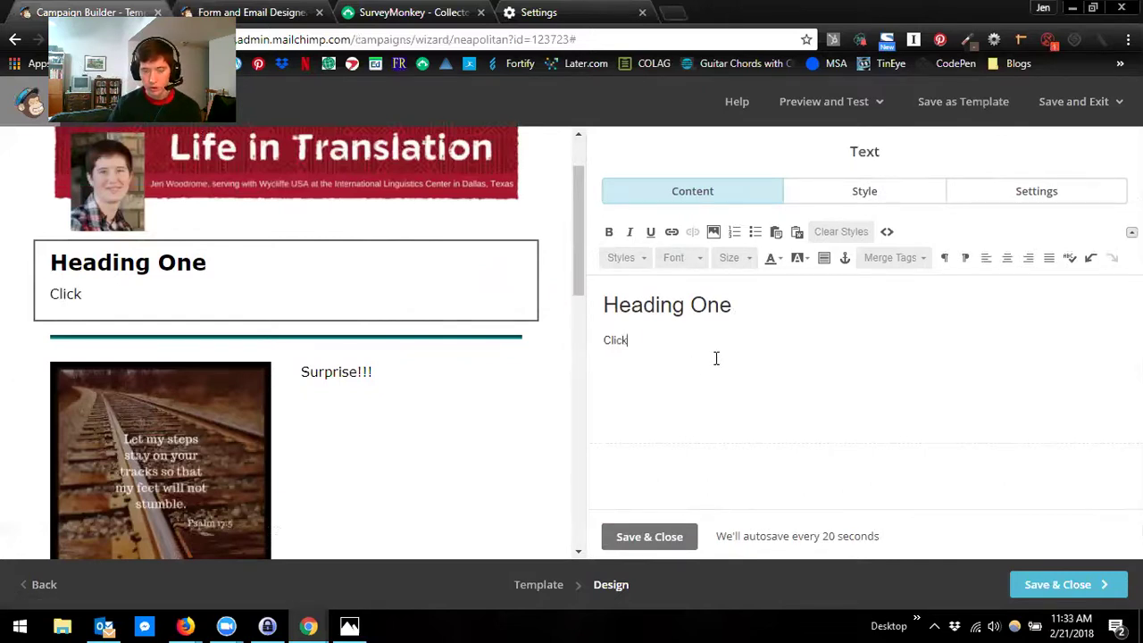
text( here to )
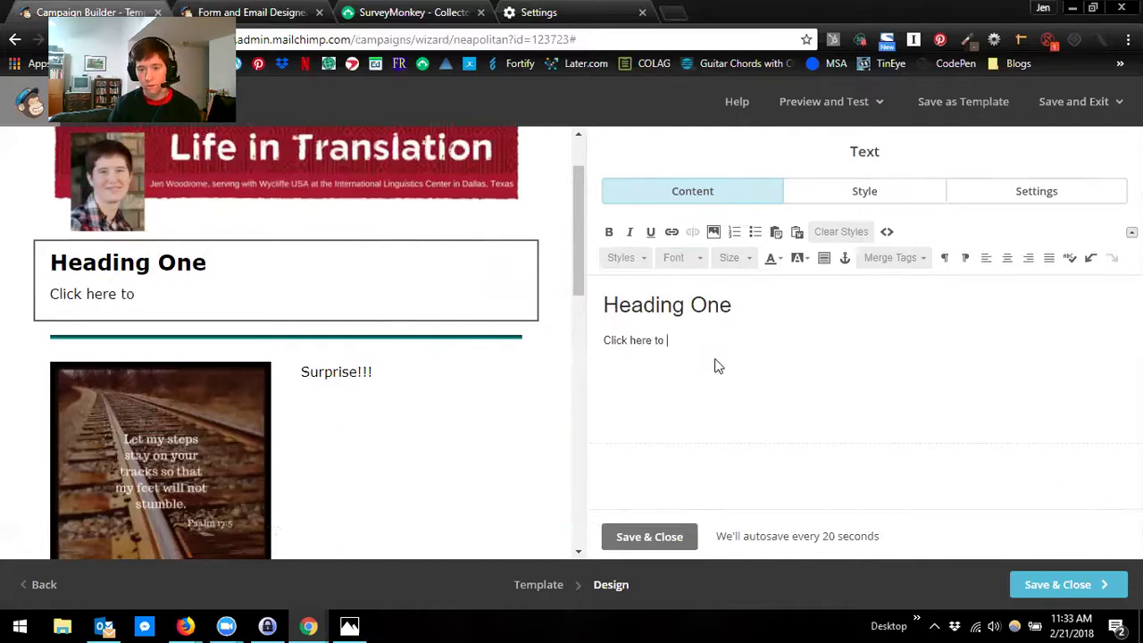
text(subscribe to)
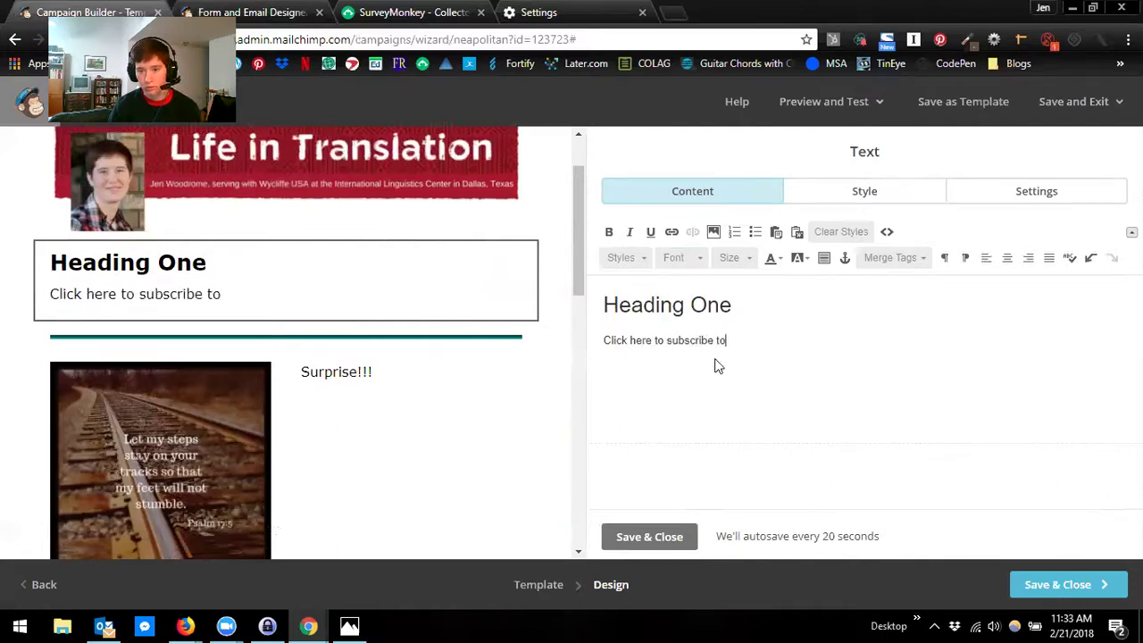
text( my list.)
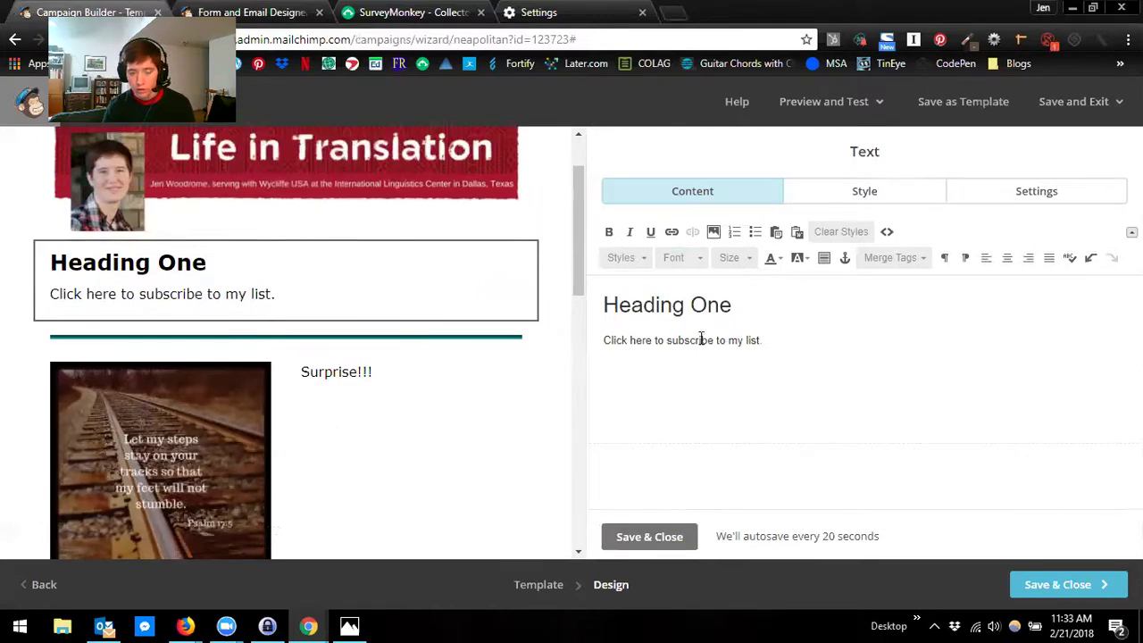
Link the words "Click here" in the subscribe sentence to a web address, entering "url" as the placeholder address.
drag(605, 339, 653, 348)
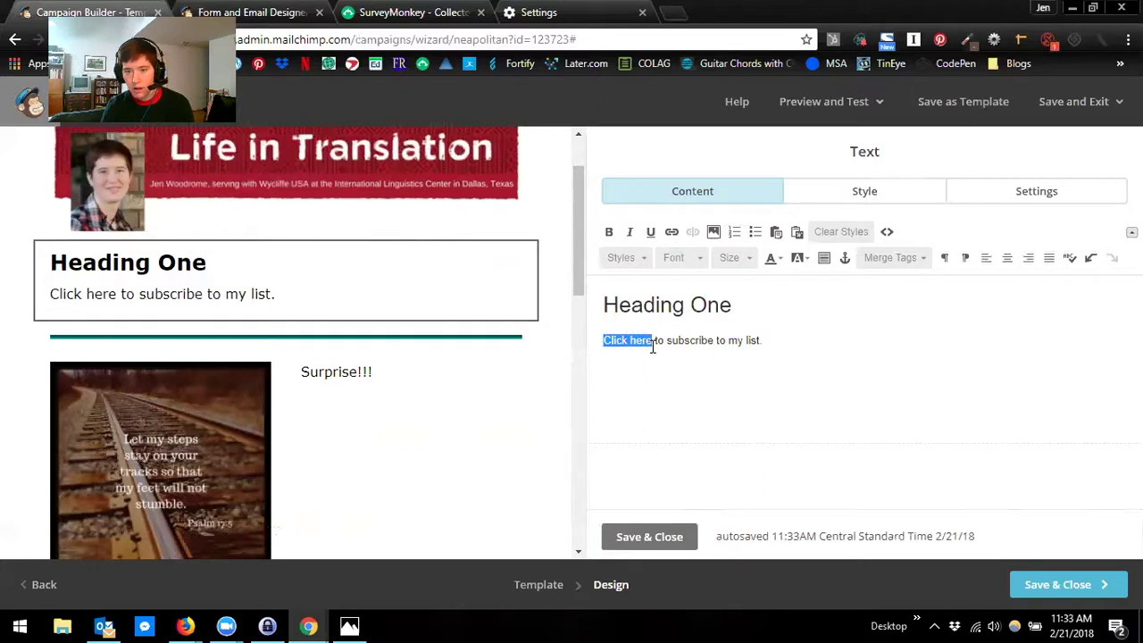
click(671, 232)
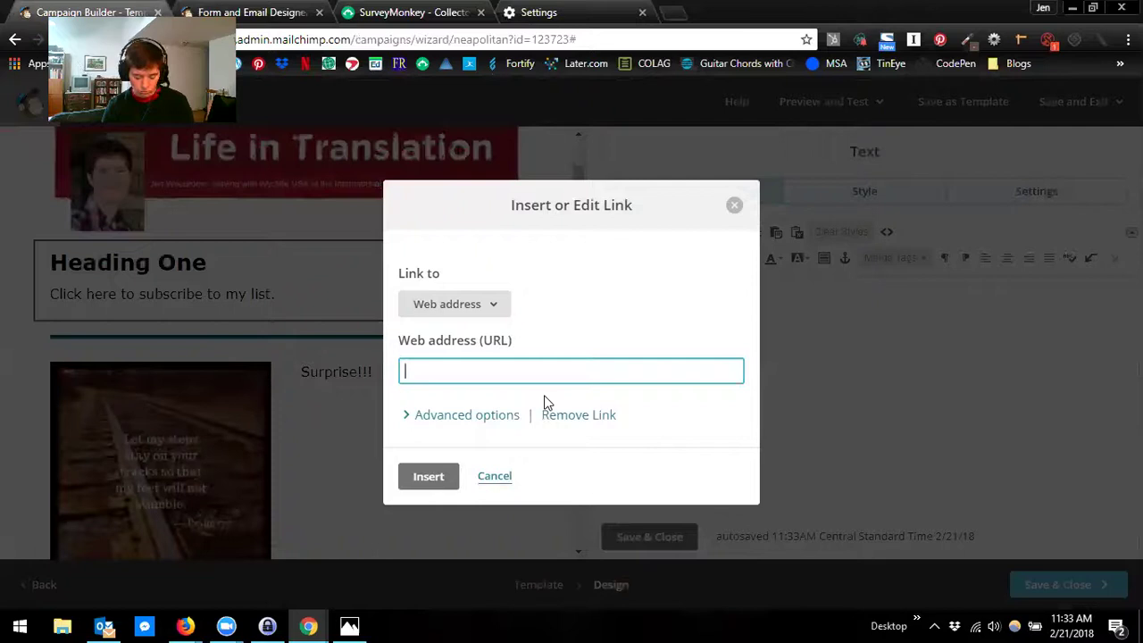
key(ctrl+v)
triple_click(585, 370)
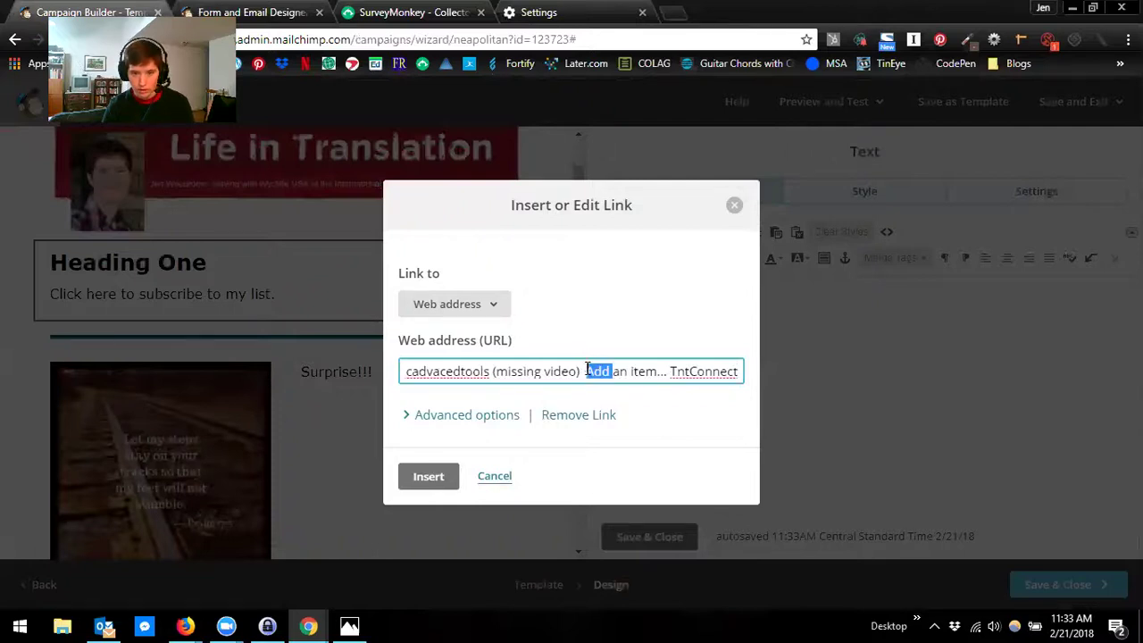
text(url)
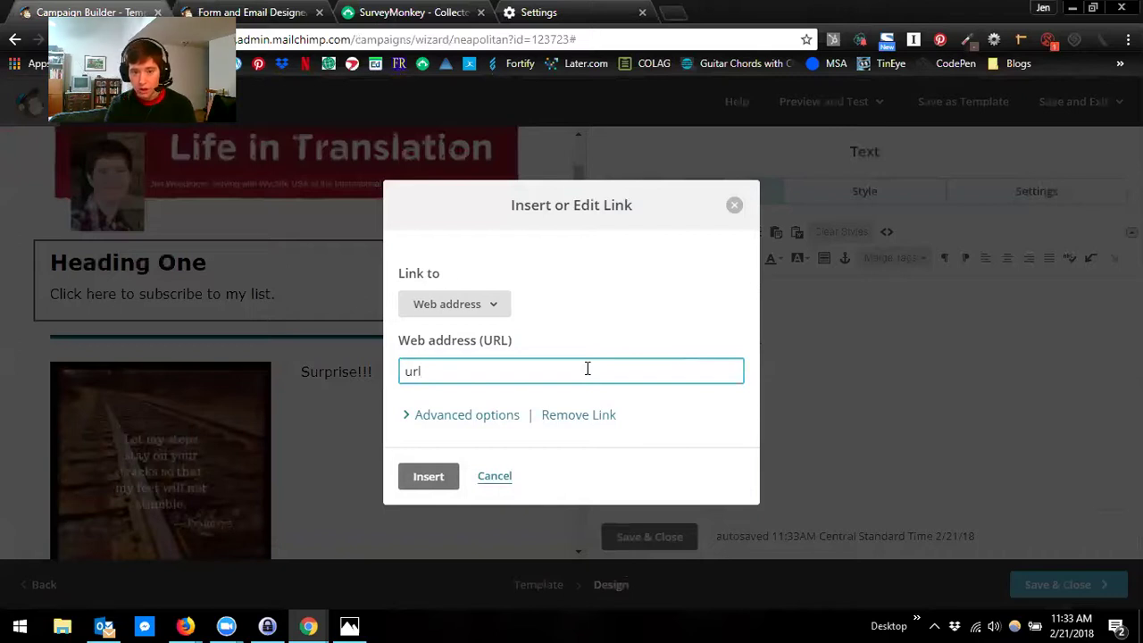
click(415, 476)
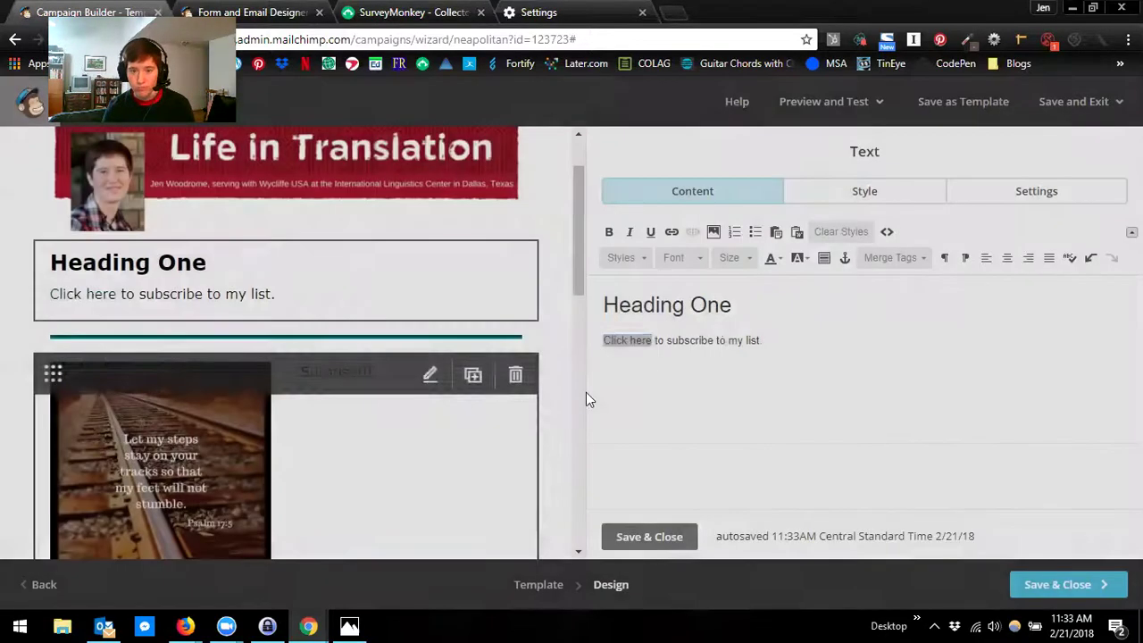
click(694, 377)
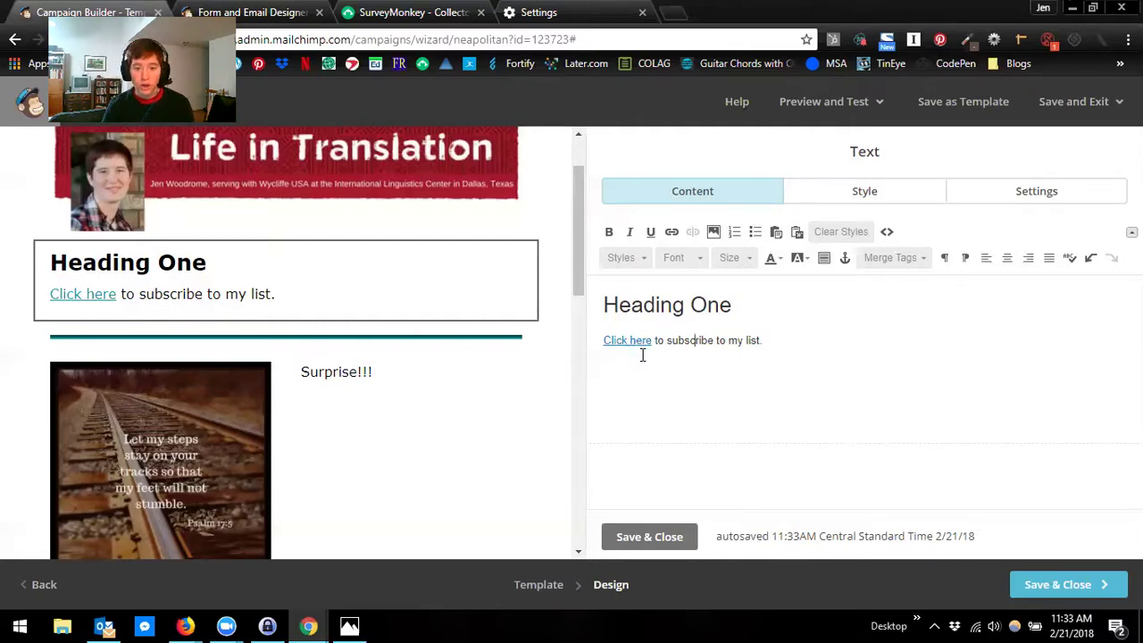
Open the "Click to print a copy of this newsletter!" button for editing and inspect the web address it links to.
scroll(543, 384, down, 5)
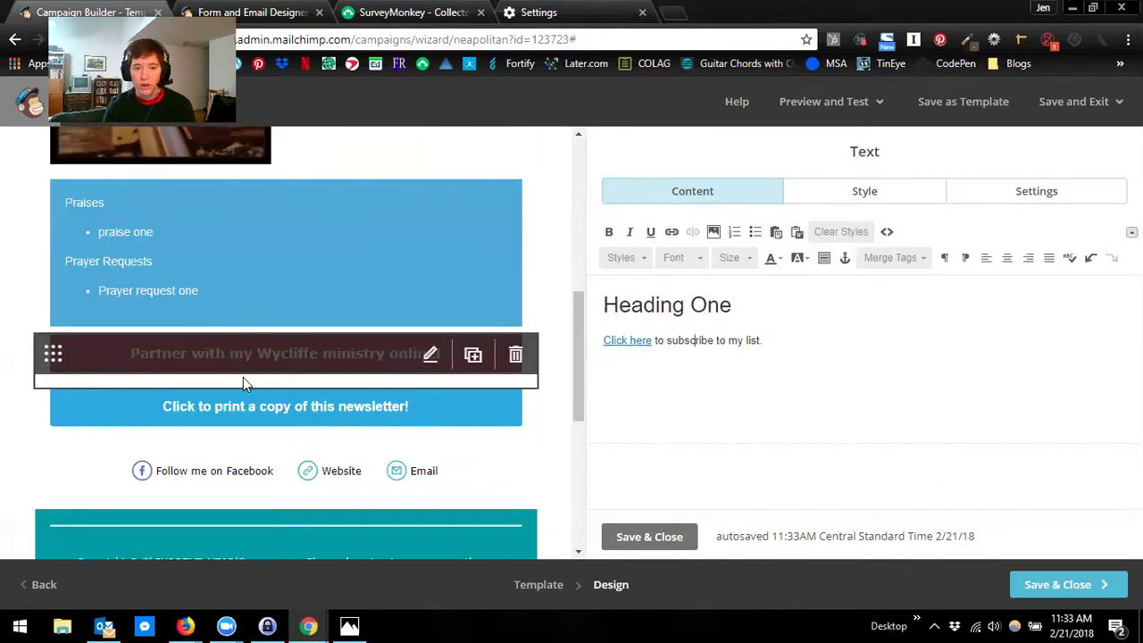
mouse_move(287, 411)
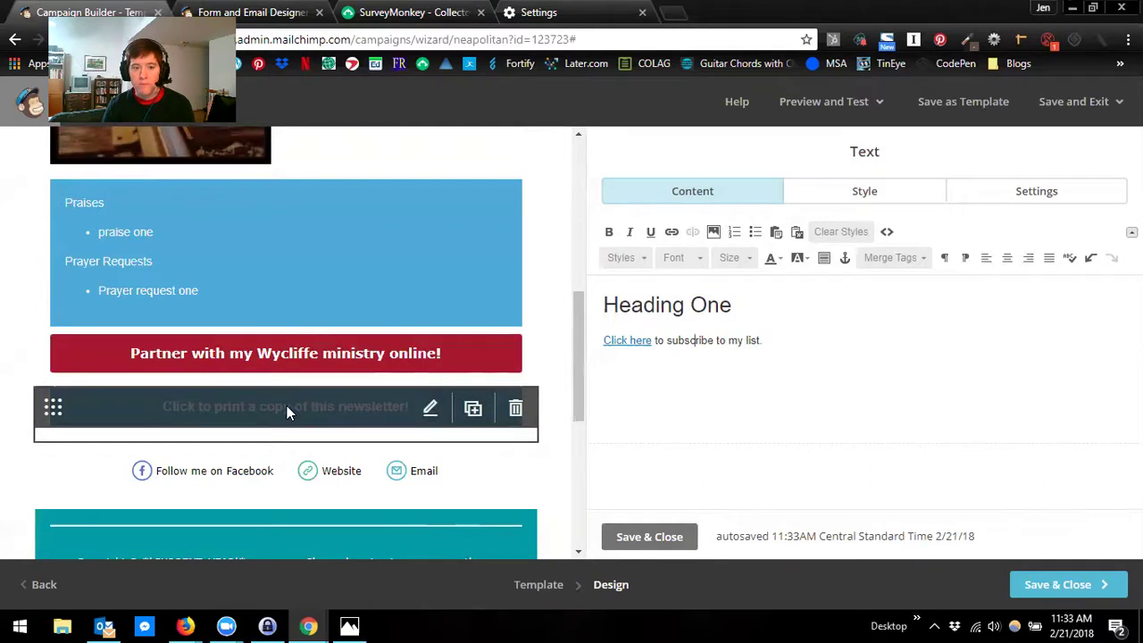
click(292, 411)
drag(693, 392, 747, 394)
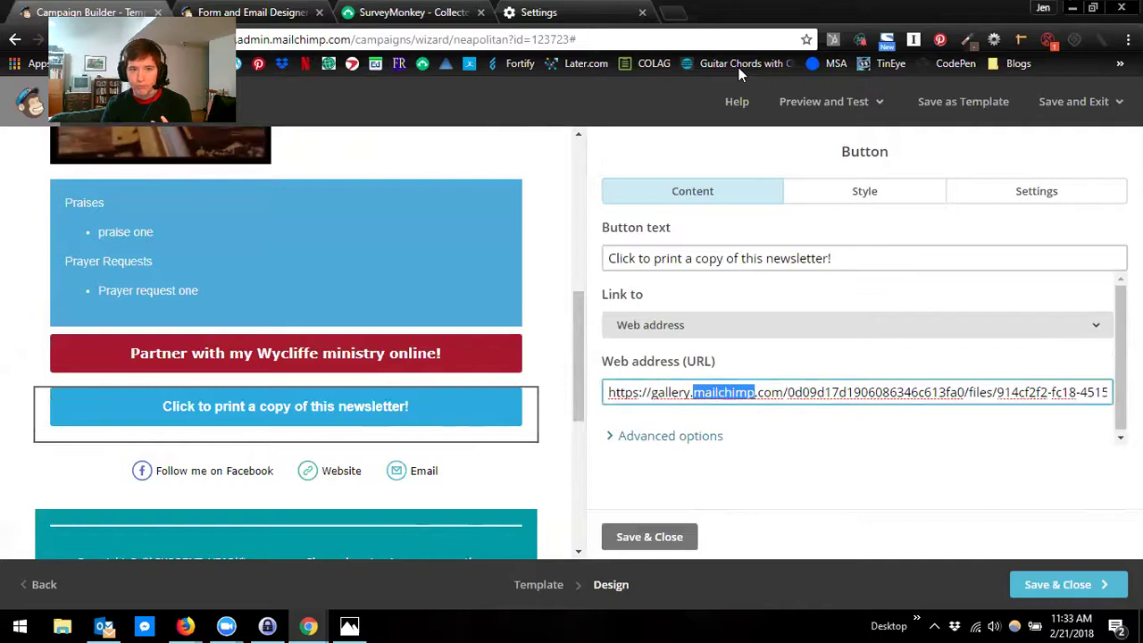
Return to the signup form designer and mark the First Name field as required.
key(ctrl+Tab)
scroll(607, 230, down, 3)
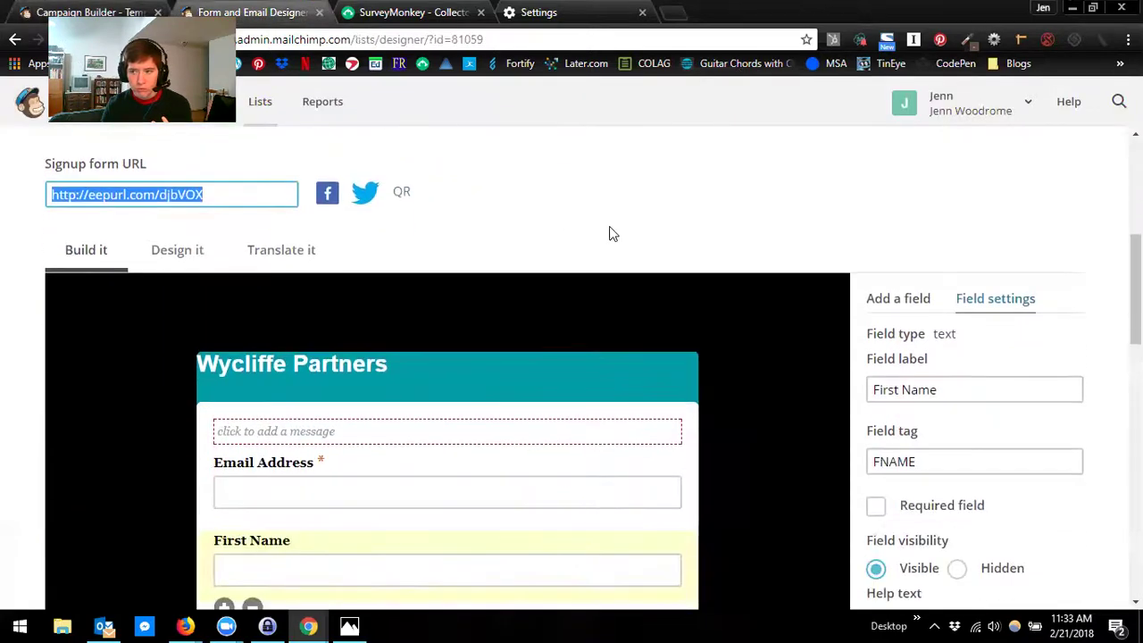
scroll(610, 229, up, 1)
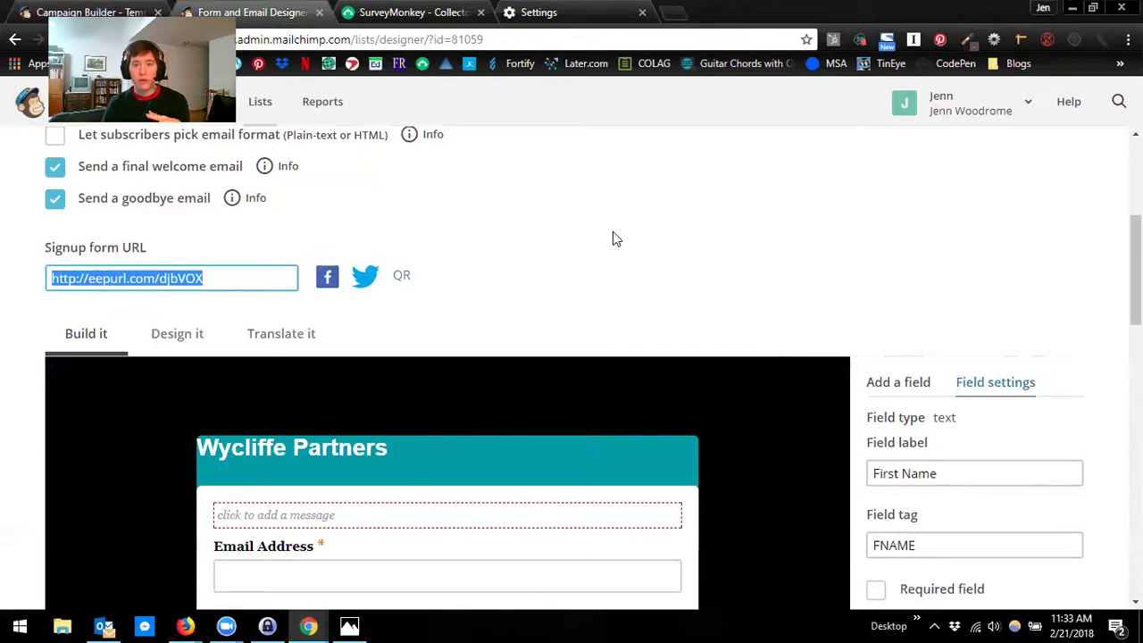
scroll(677, 387, down, 2)
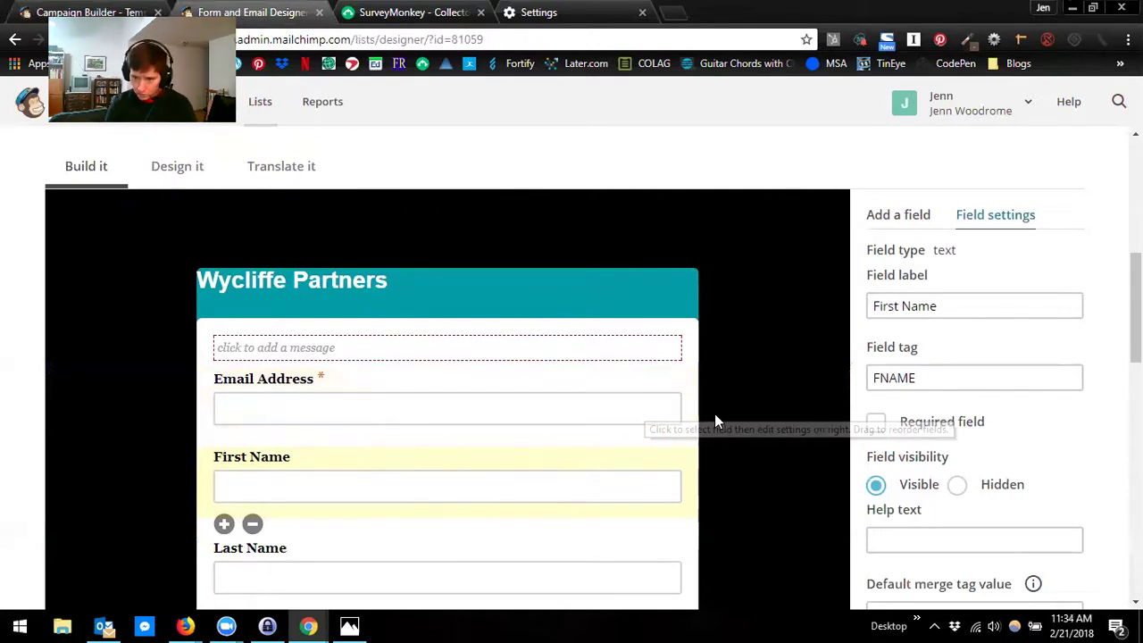
scroll(345, 484, down, 1)
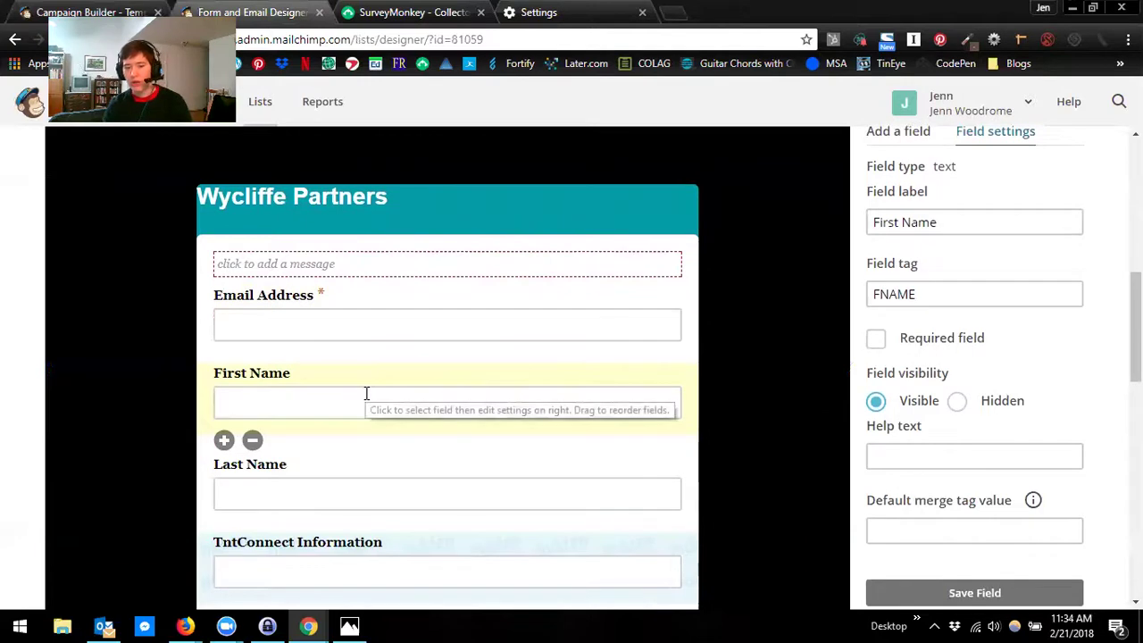
click(876, 341)
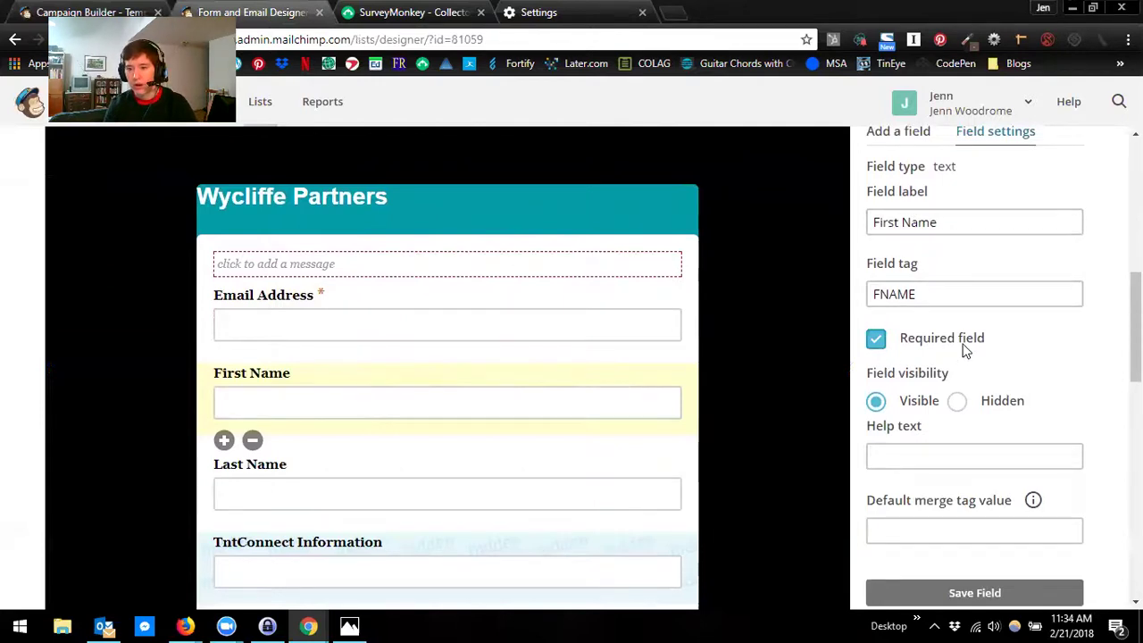
scroll(964, 354, down, 1)
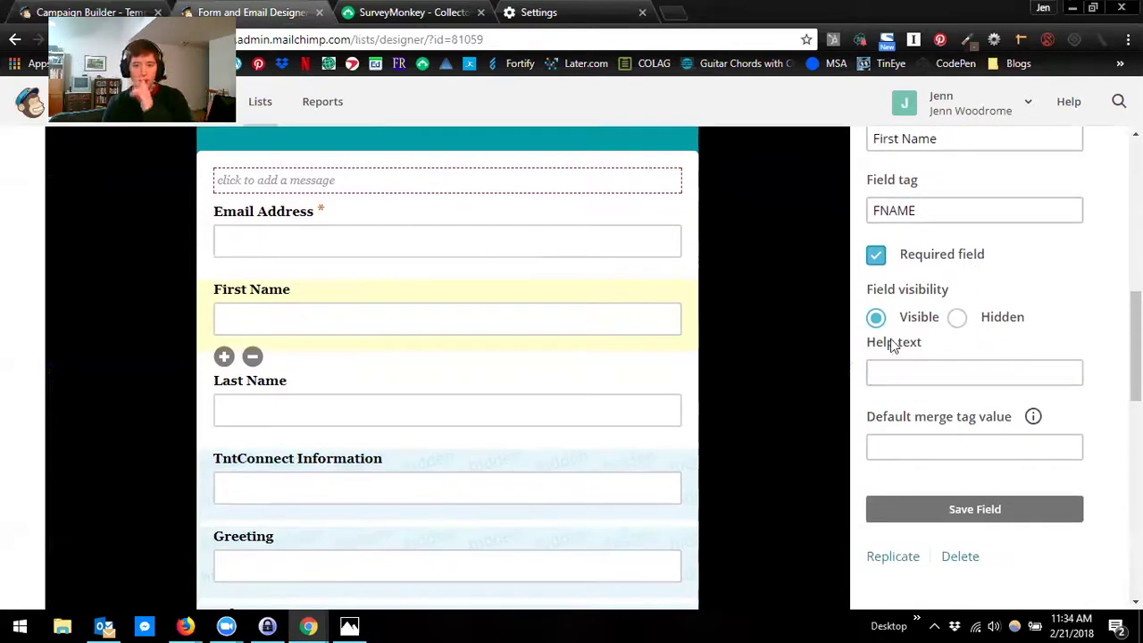
Open the field settings of the signup form's TntConnect Information field.
click(390, 495)
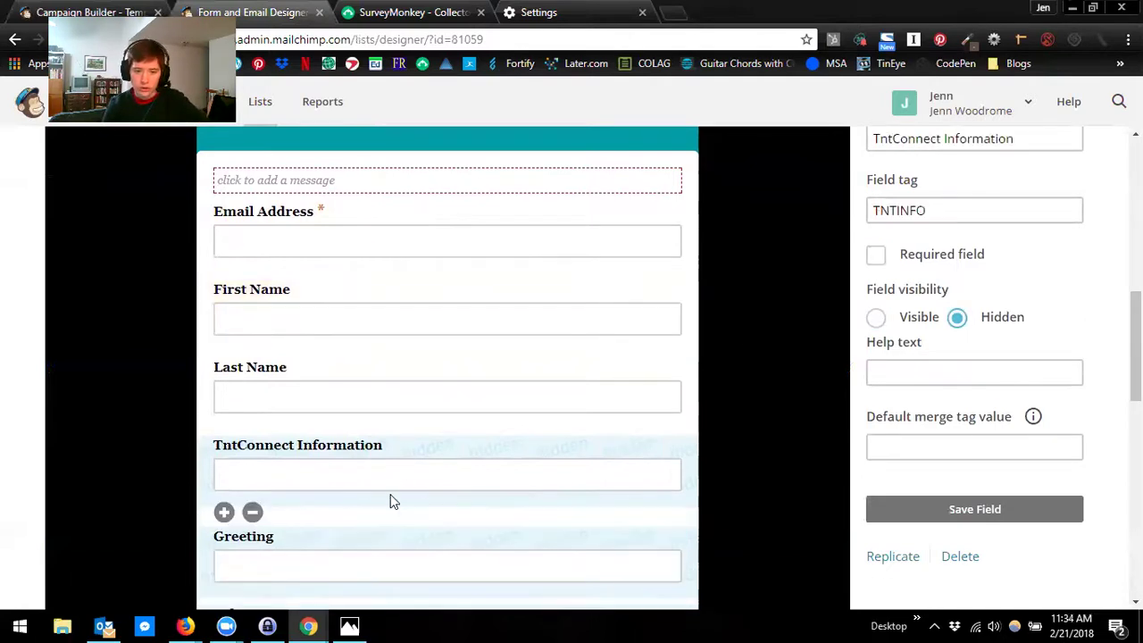
Delete the TntConnect Information field from the signup form, confirming with DELETE.
scroll(395, 500, down, 1)
scroll(393, 491, down, 2)
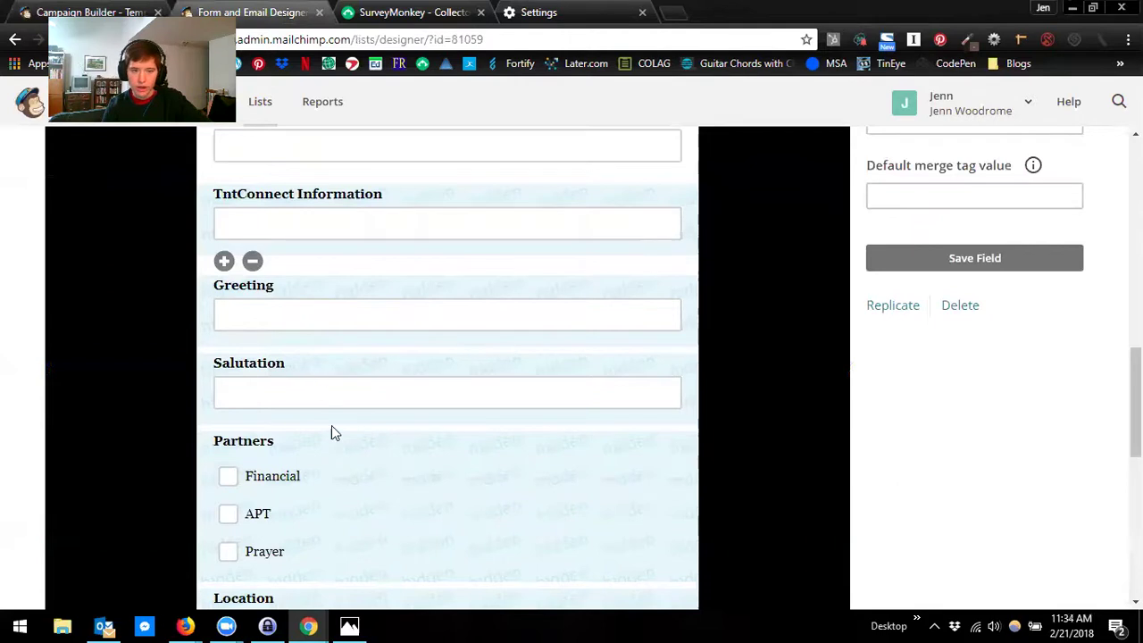
scroll(332, 430, down, 1)
scroll(333, 433, up, 2)
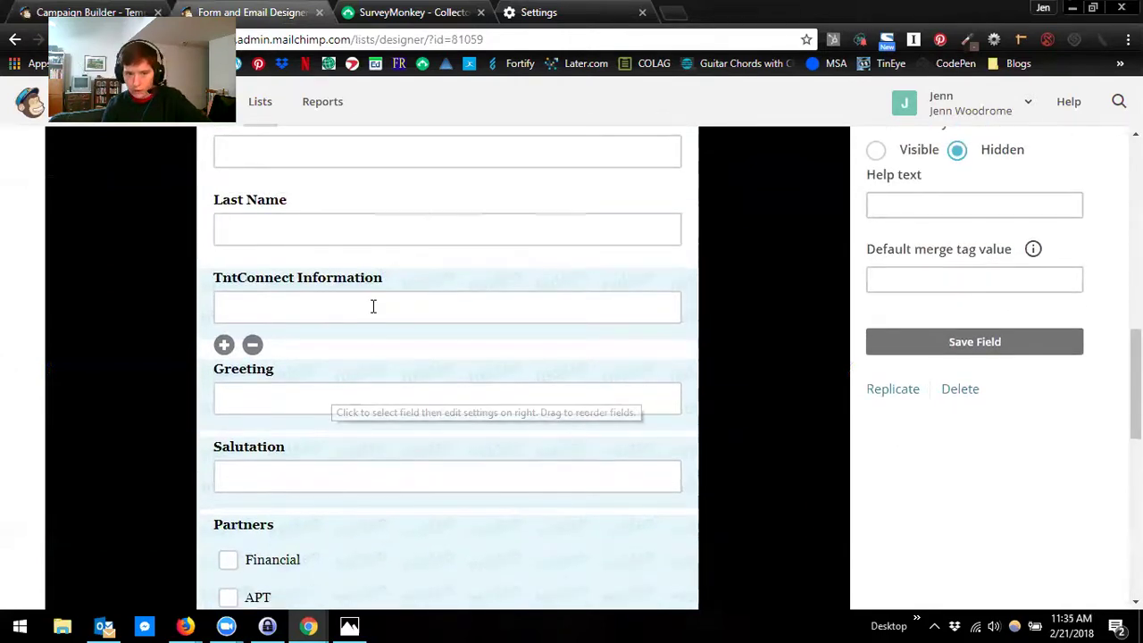
scroll(509, 455, up, 1)
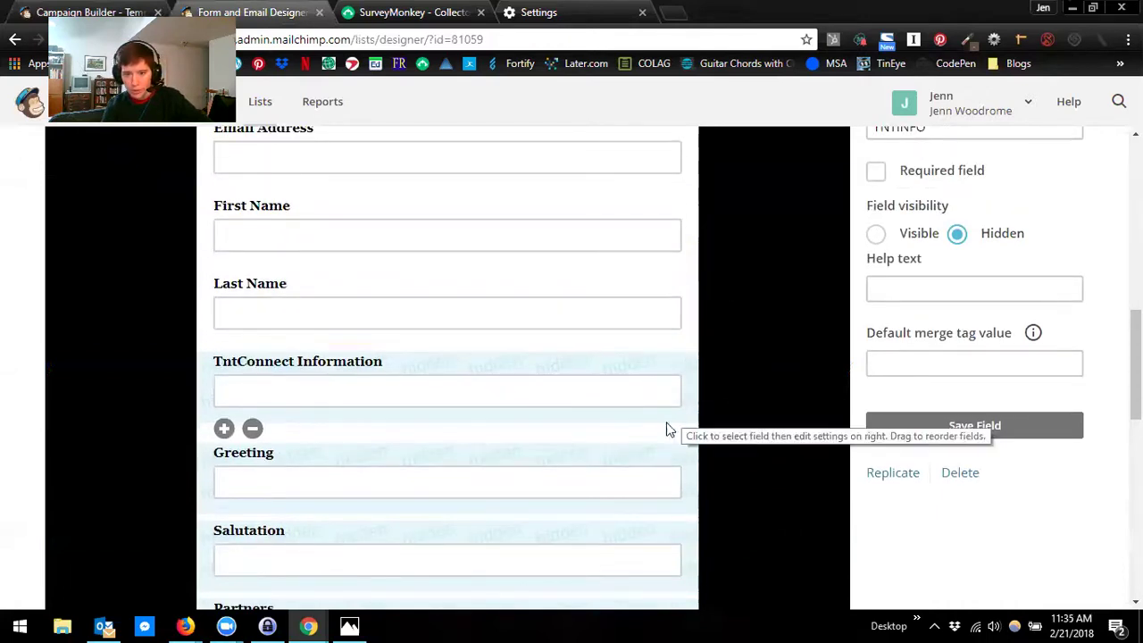
click(605, 376)
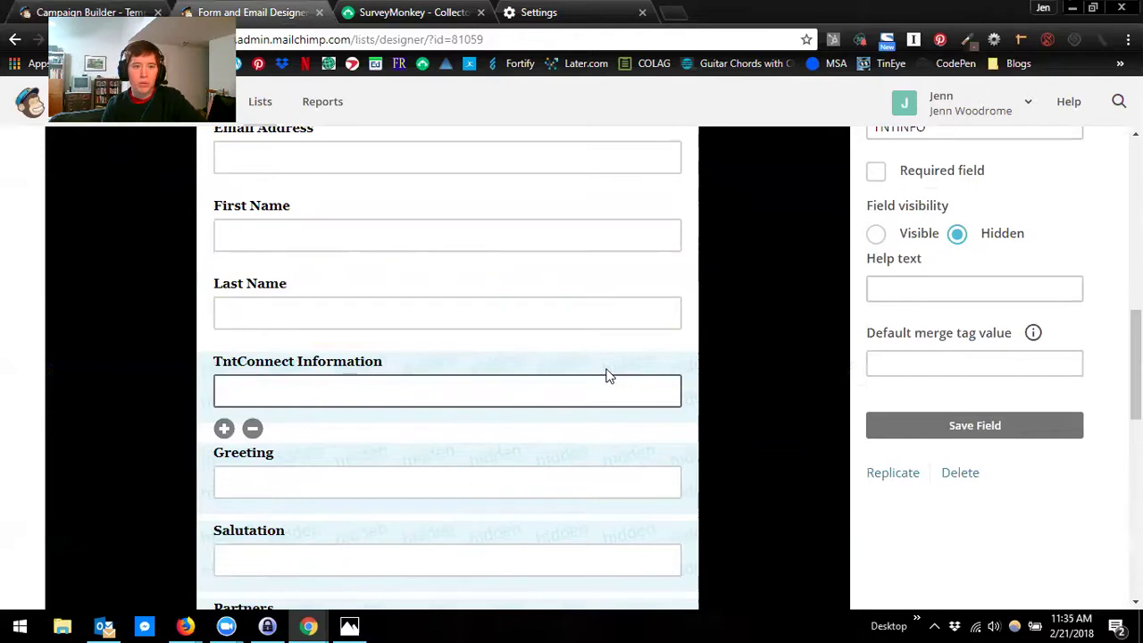
scroll(605, 376, up, 1)
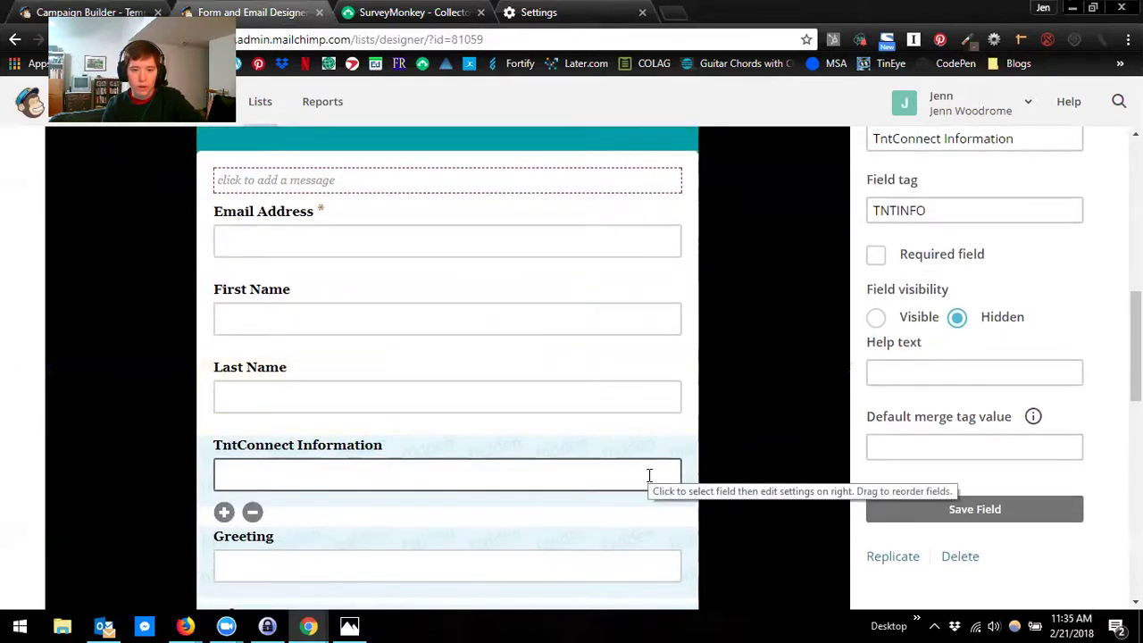
click(250, 515)
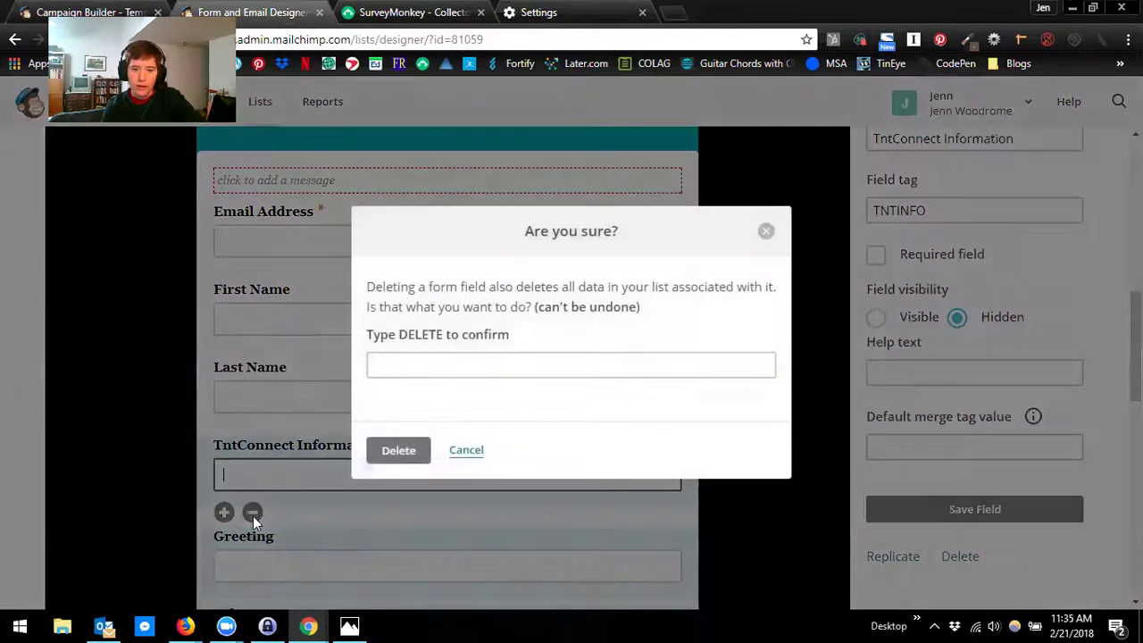
click(428, 375)
text(d)
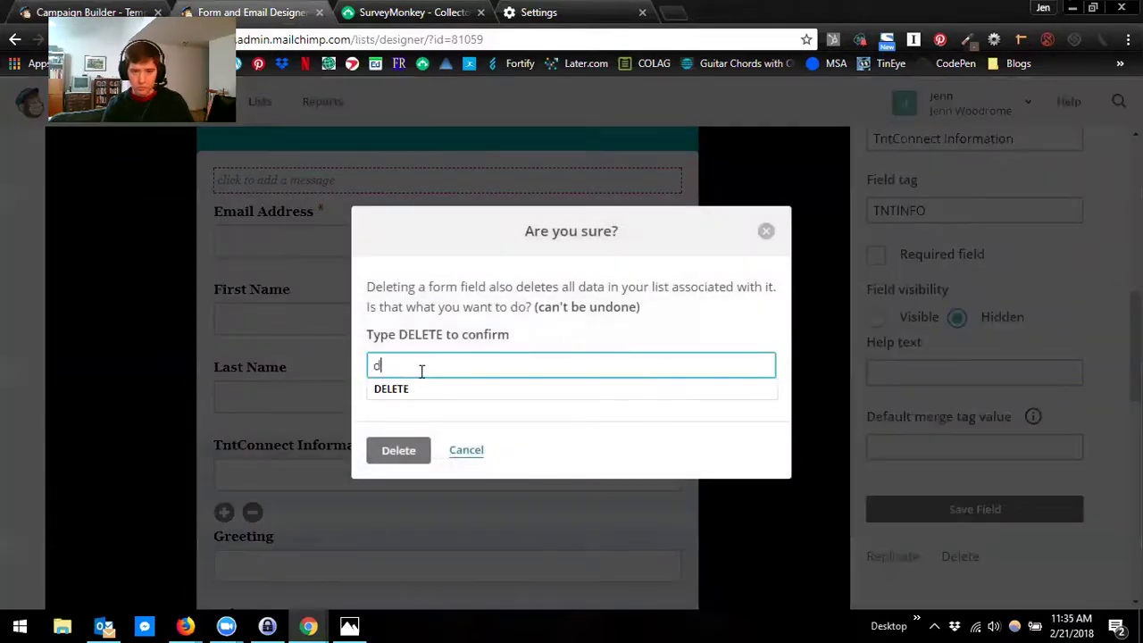
click(403, 390)
click(406, 454)
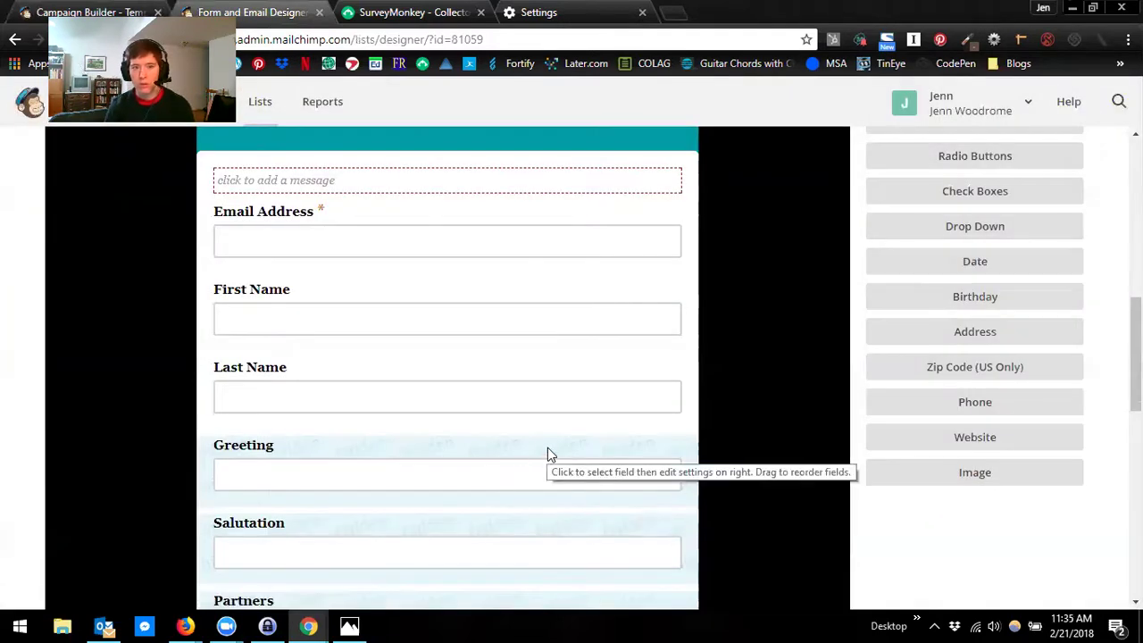
Open the First Name field's settings and examine its help text and default merge tag value options.
scroll(1025, 191, up, 2)
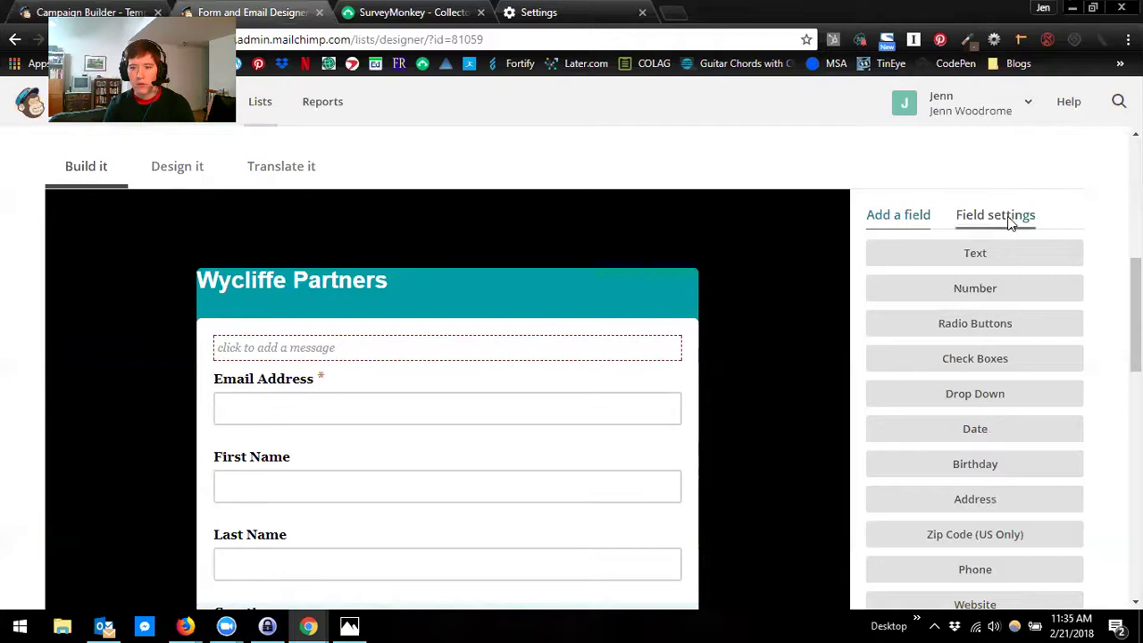
click(994, 215)
scroll(668, 411, down, 2)
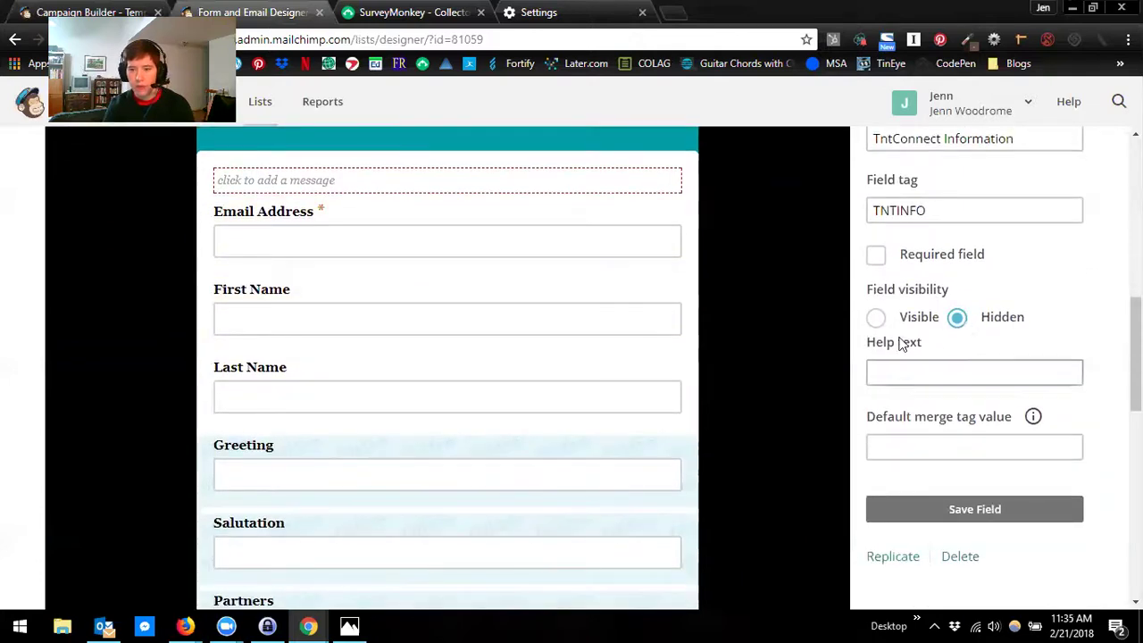
click(441, 320)
click(1012, 381)
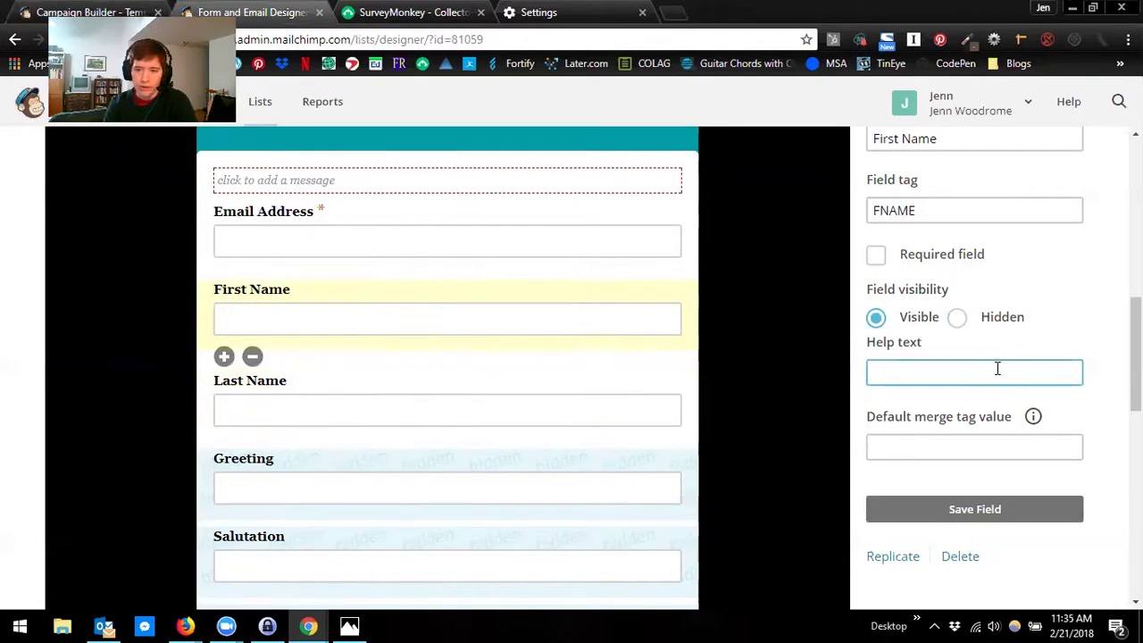
scroll(997, 368, down, 1)
click(897, 373)
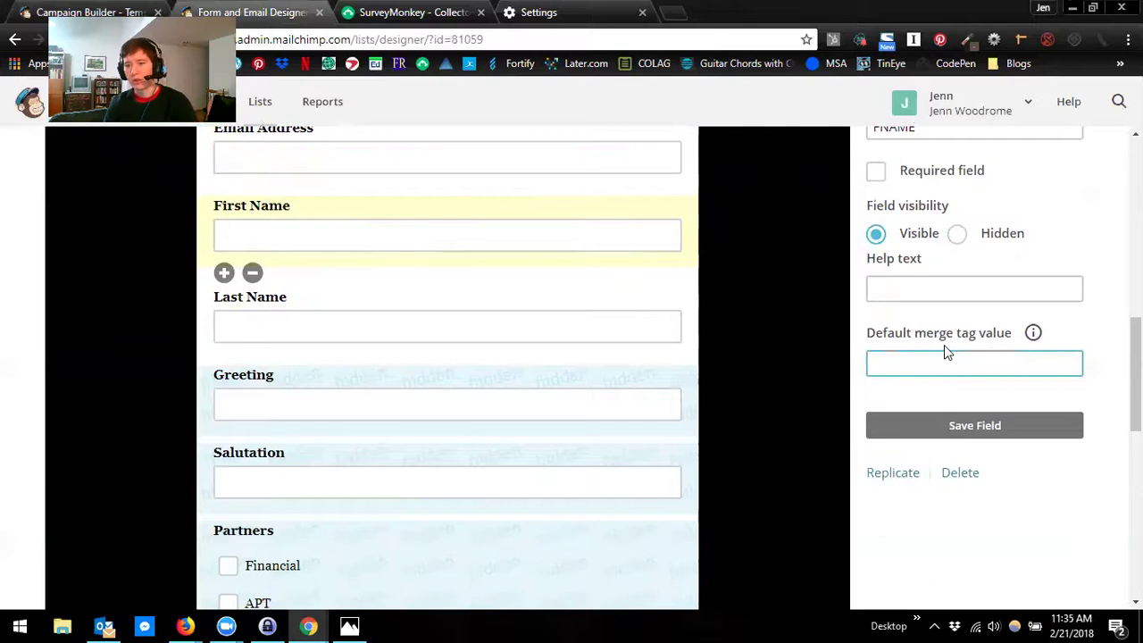
scroll(947, 348, up, 1)
scroll(953, 357, up, 1)
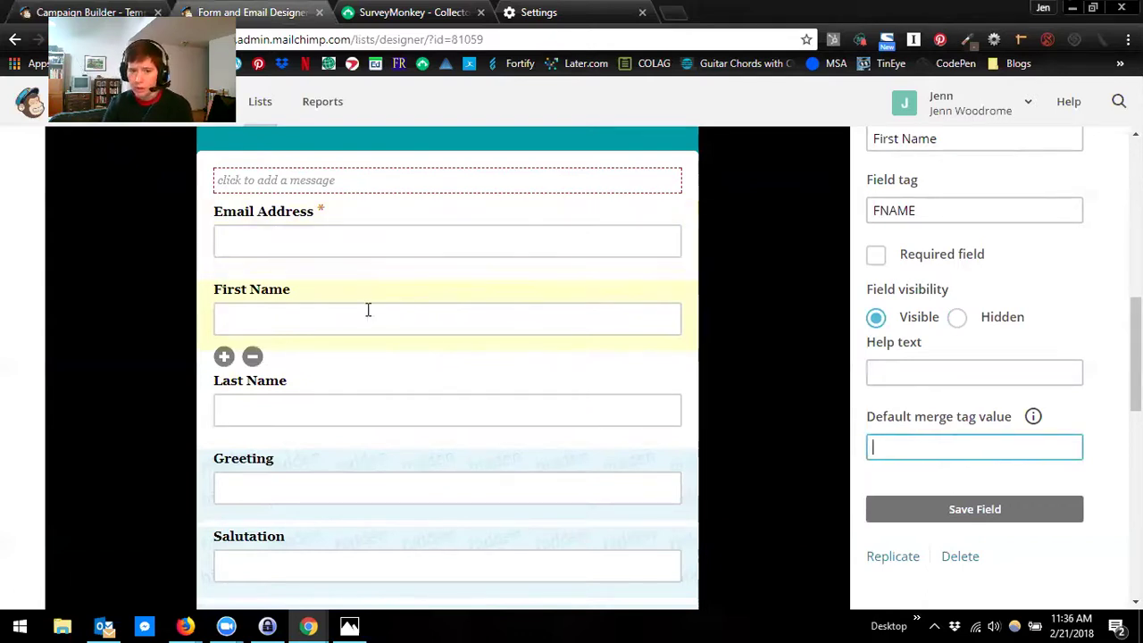
Make First Name a required field on the signup form and save the field.
scroll(559, 373, up, 2)
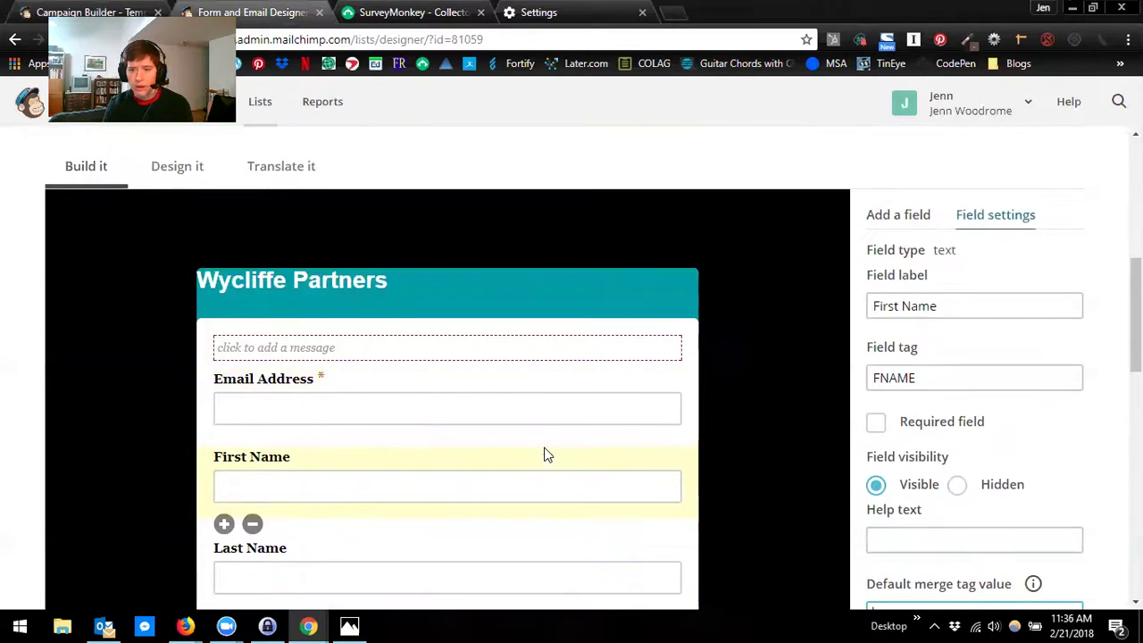
scroll(500, 453, down, 1)
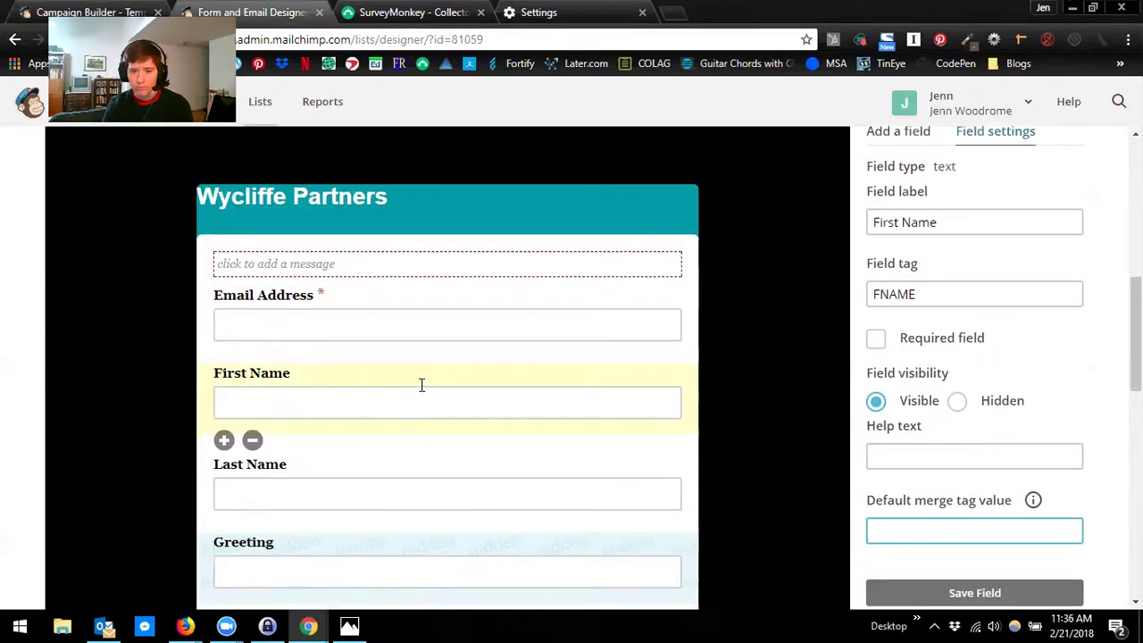
click(873, 339)
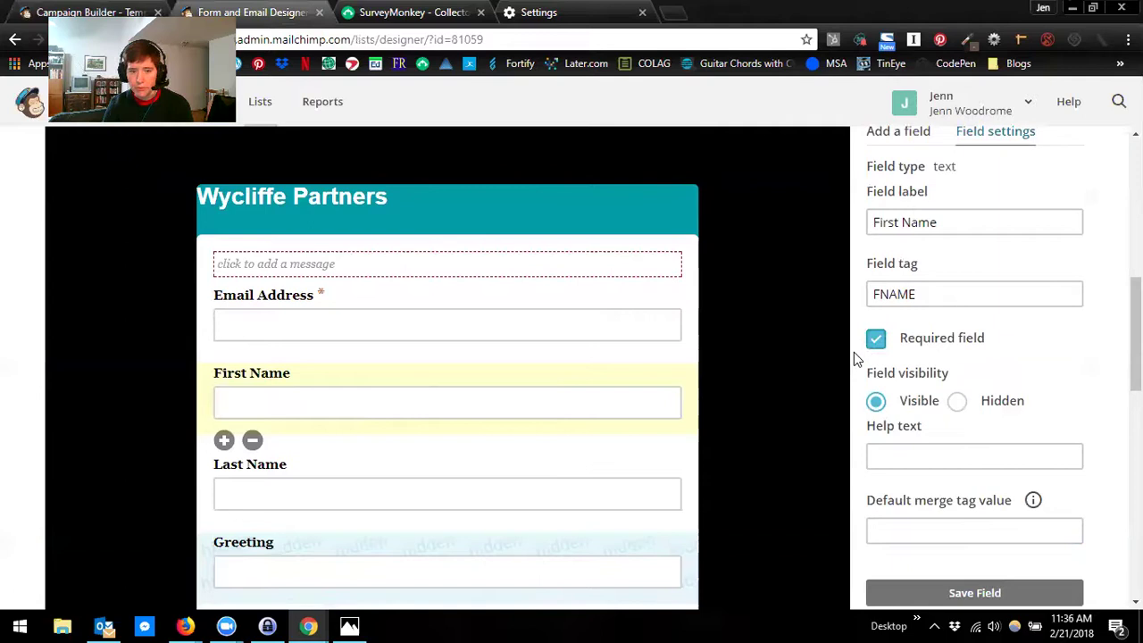
click(453, 482)
click(440, 398)
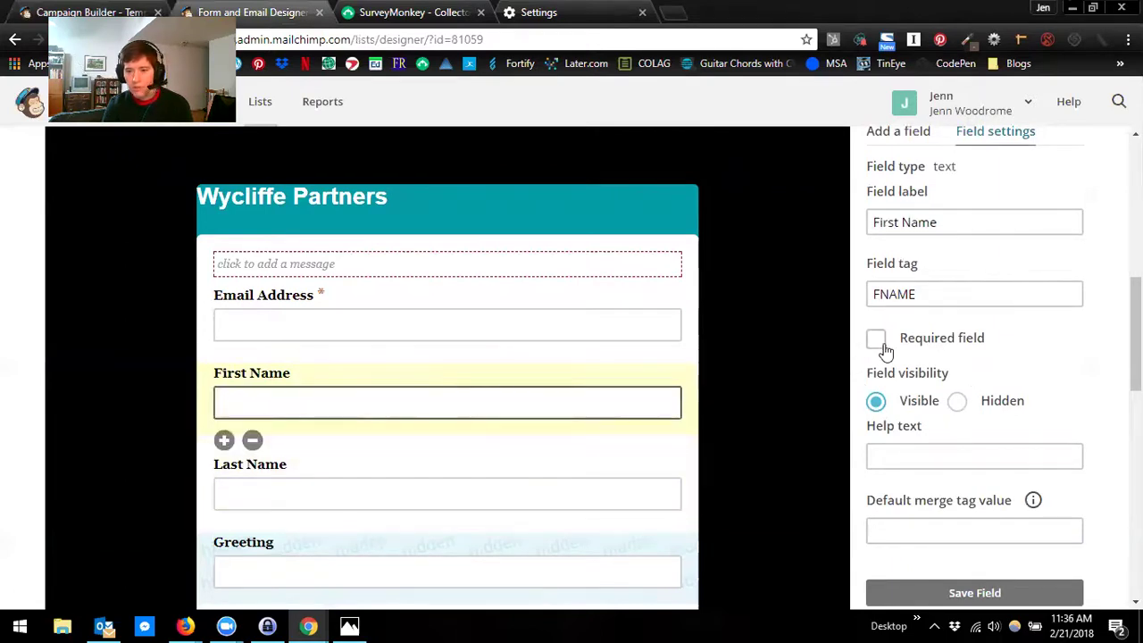
click(879, 340)
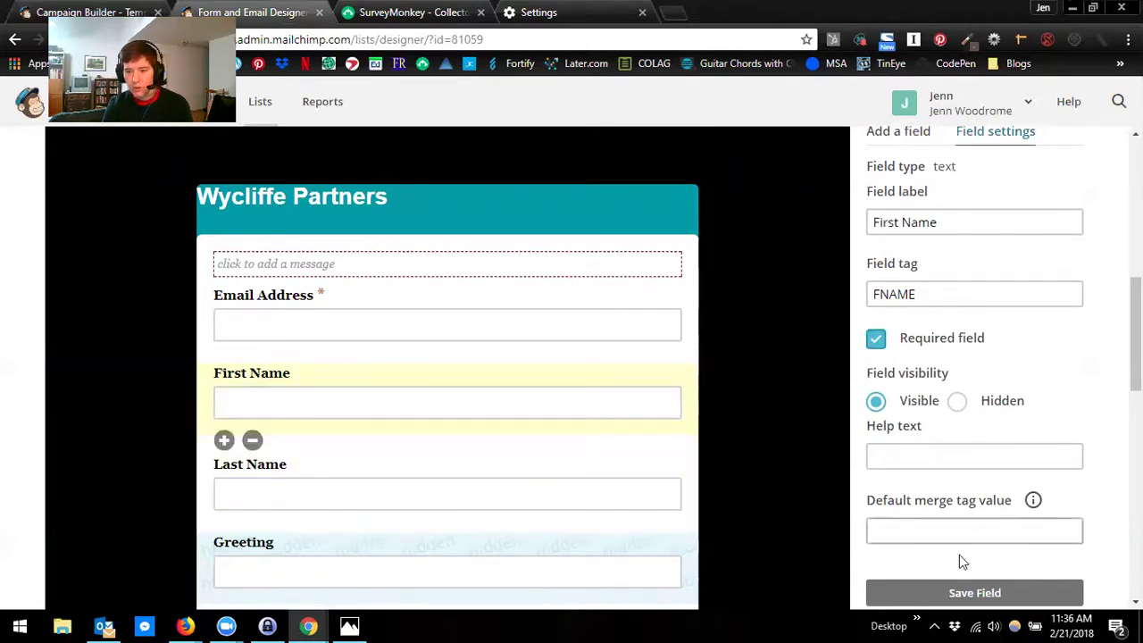
click(974, 598)
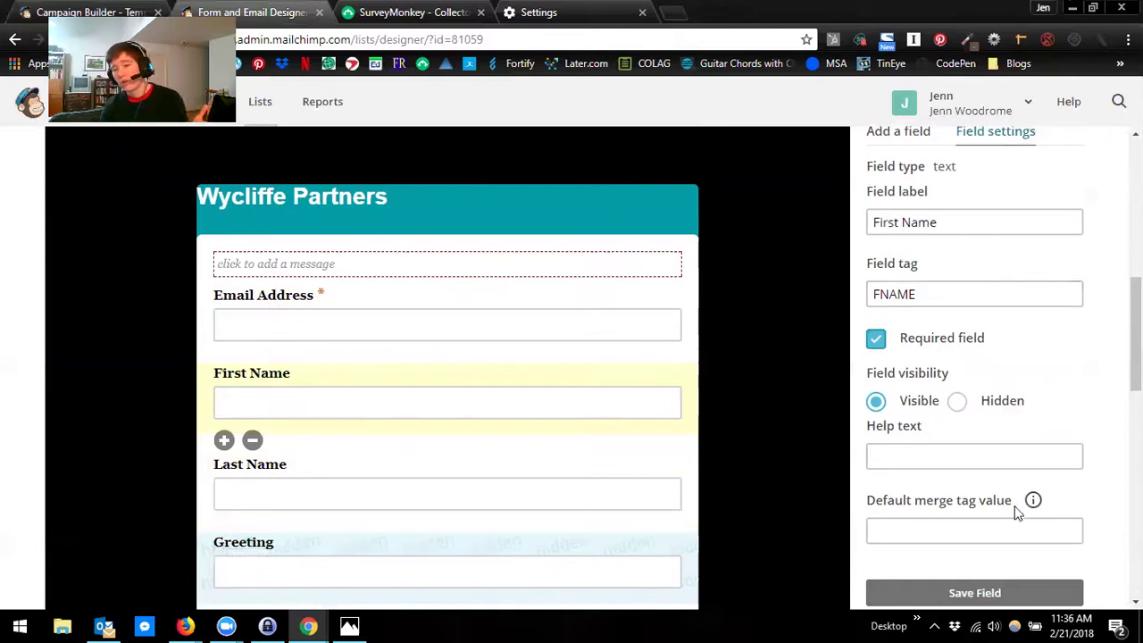
click(982, 592)
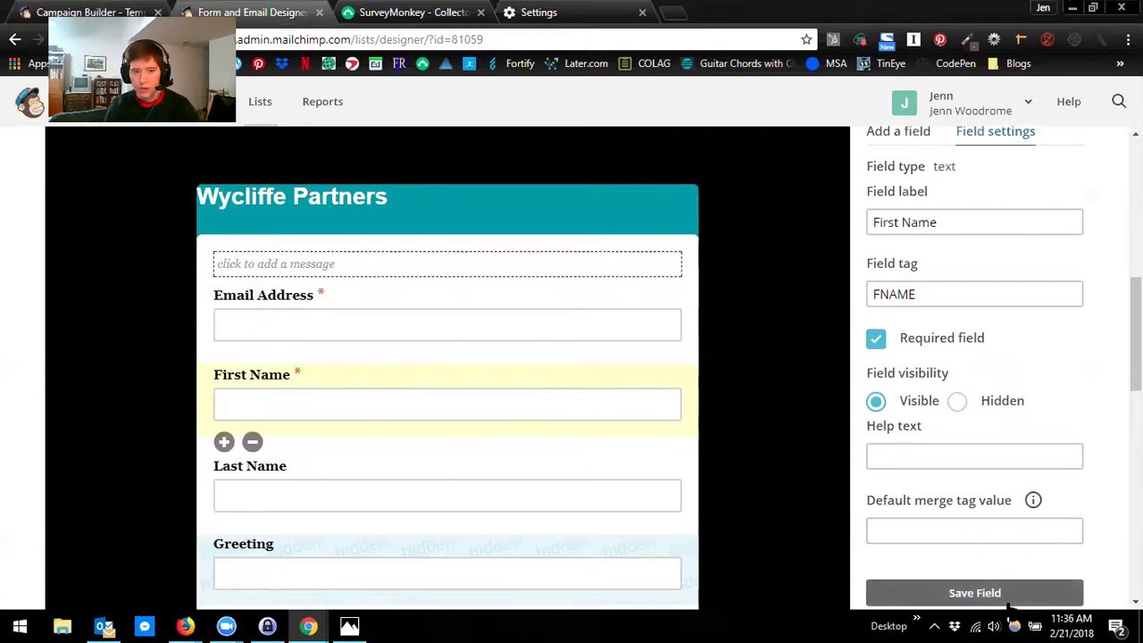
Make Last Name a required field on the signup form and save the field.
scroll(383, 490, down, 1)
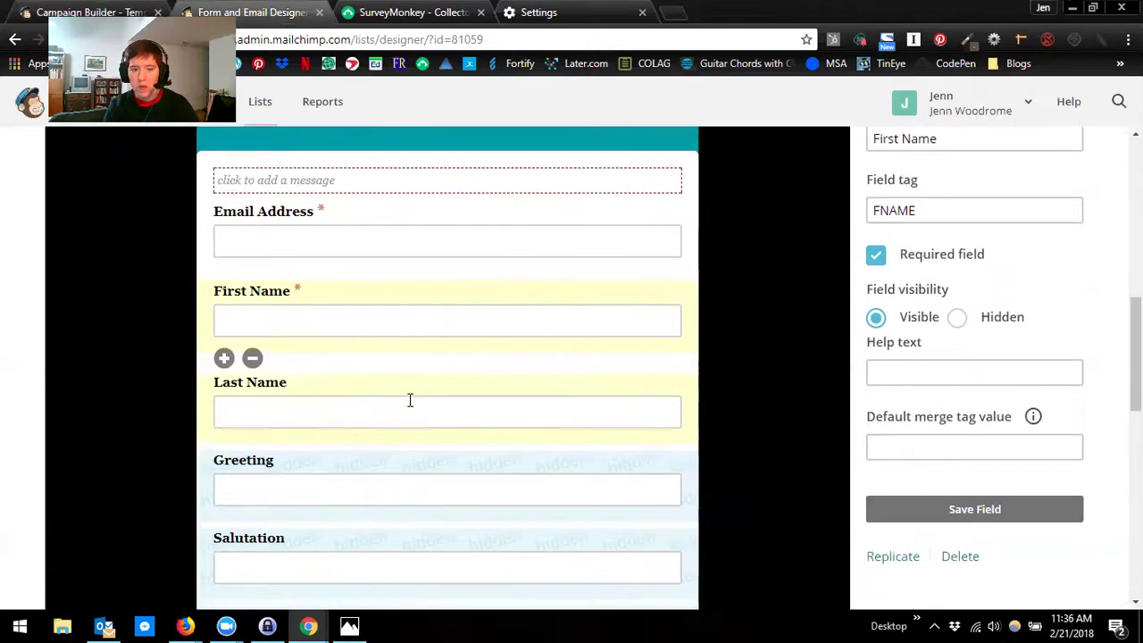
click(409, 393)
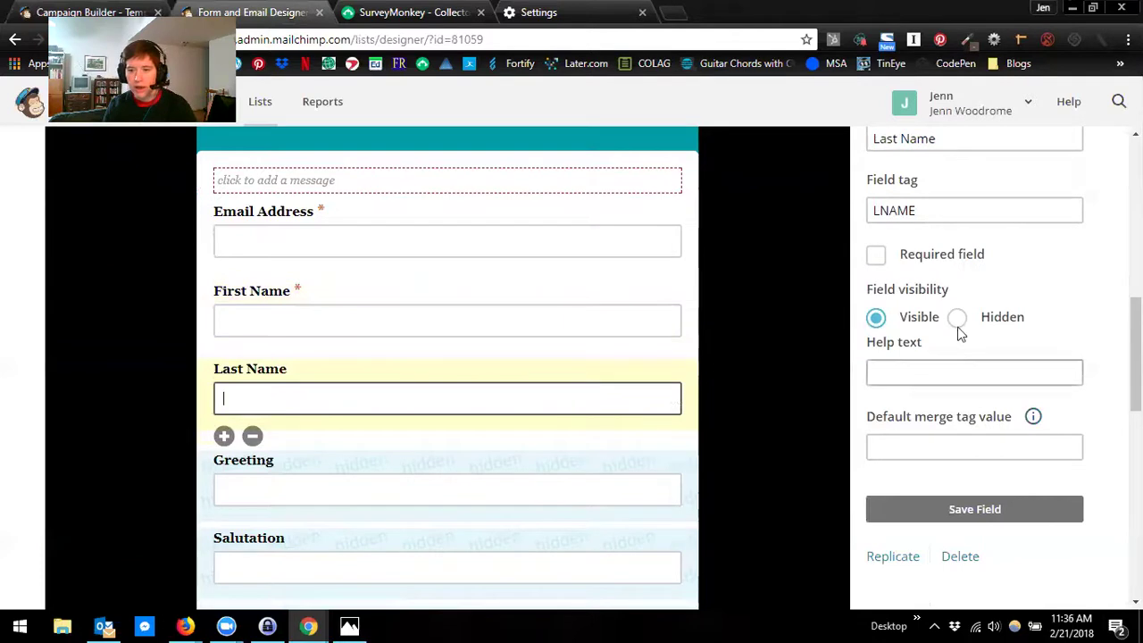
click(876, 256)
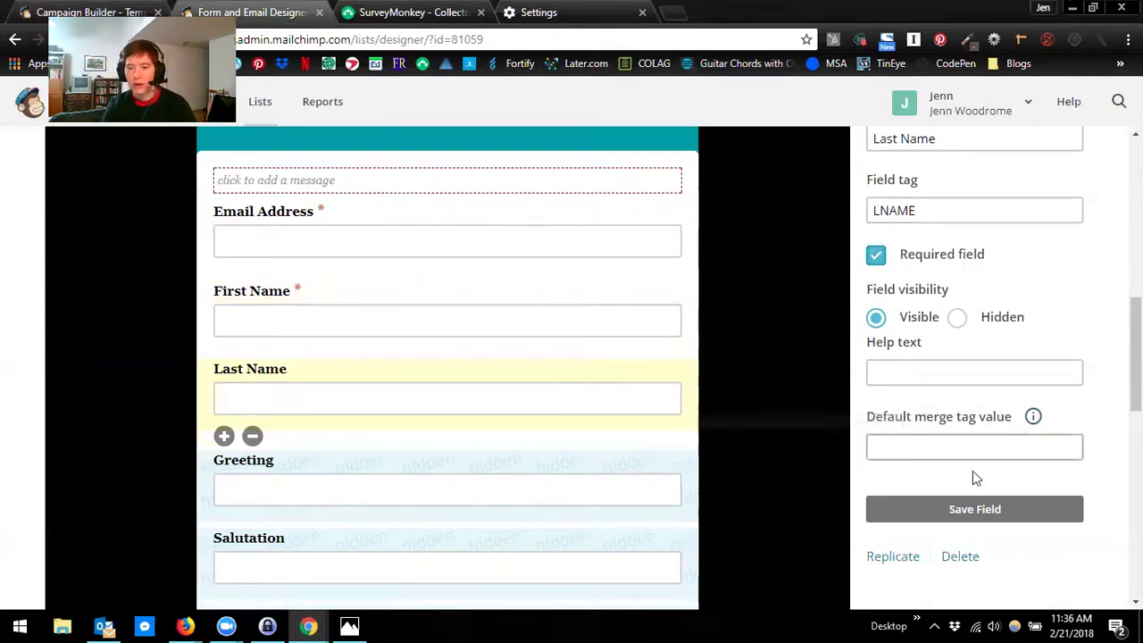
click(952, 518)
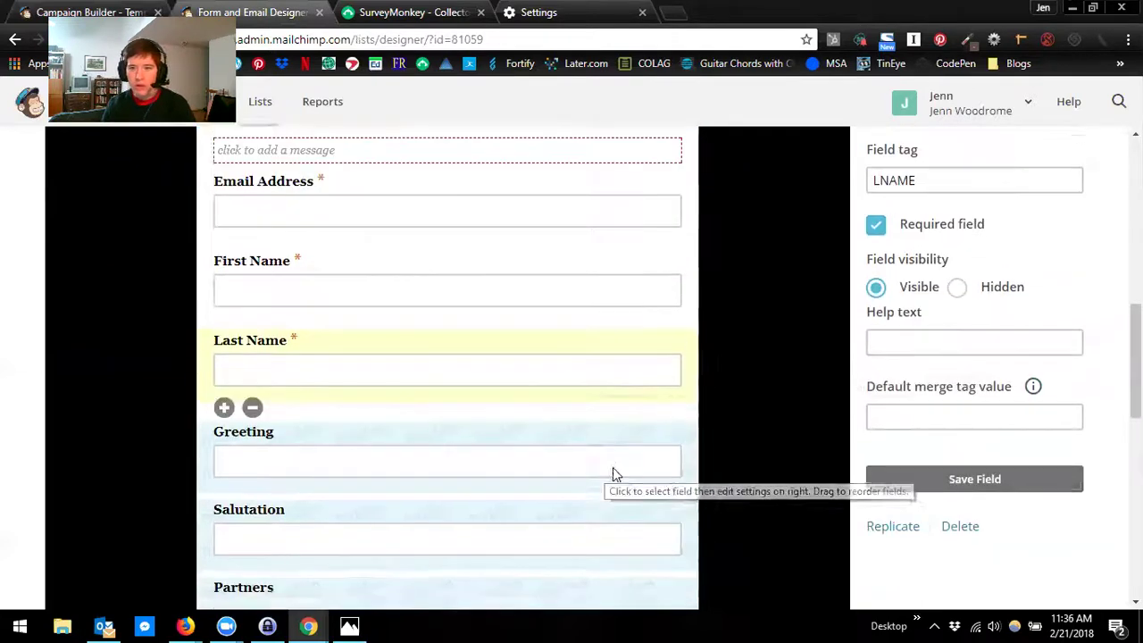
Add an Address field to the Wycliffe Partners signup form.
scroll(804, 375, up, 3)
click(894, 300)
scroll(767, 438, down, 3)
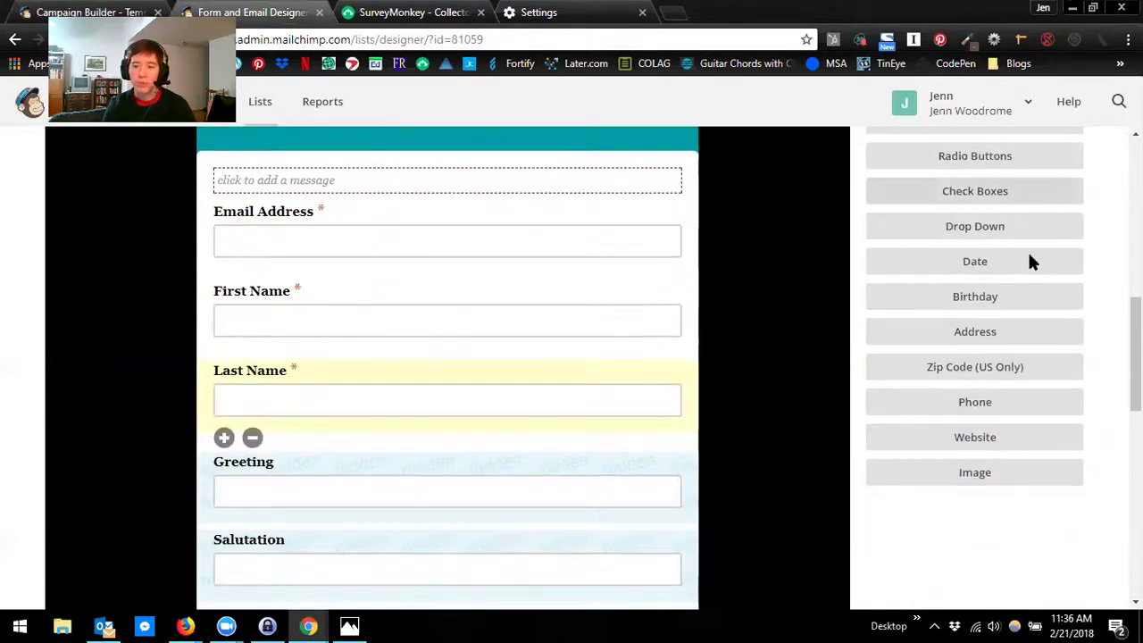
click(982, 339)
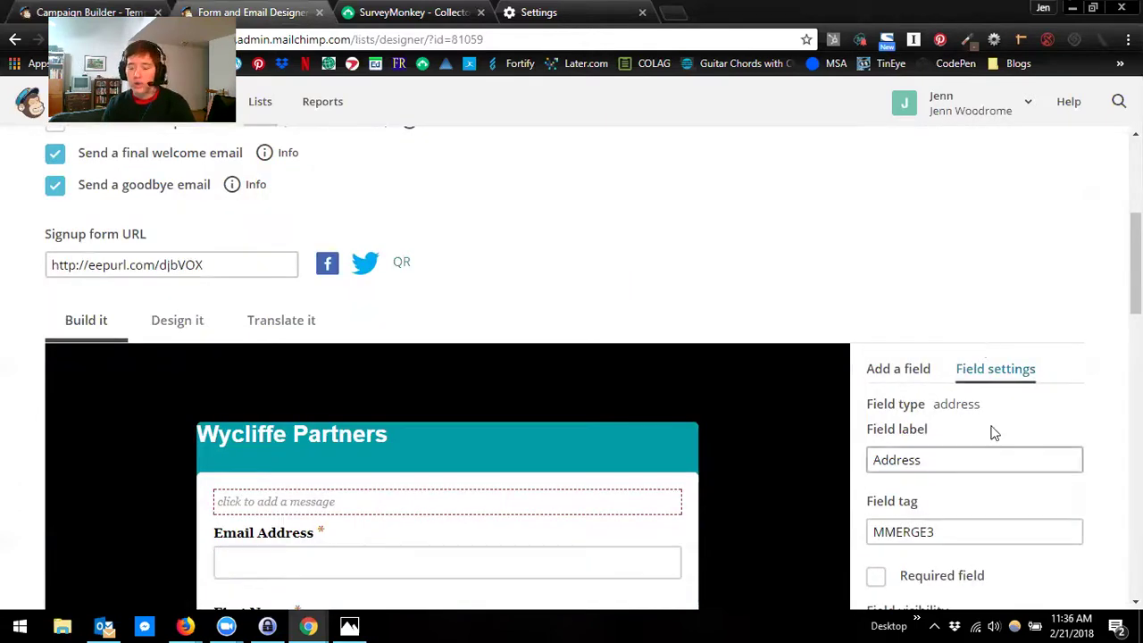
scroll(992, 433, down, 7)
scroll(410, 248, down, 1)
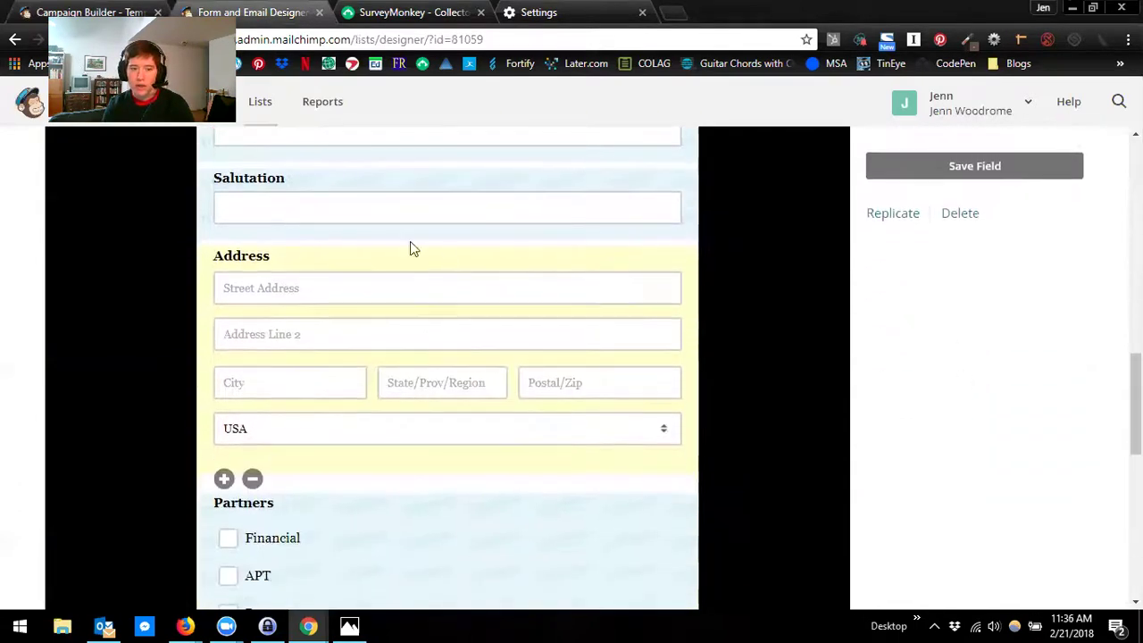
Delete the hidden Greeting field from the signup form, confirming with DELETE.
scroll(307, 350, up, 2)
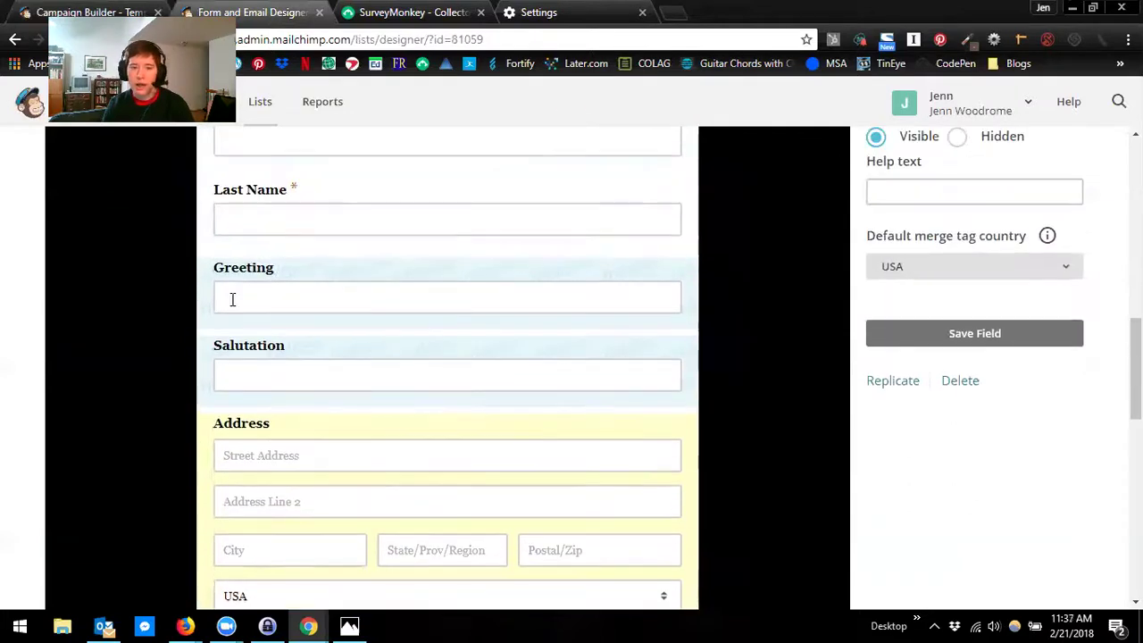
click(204, 321)
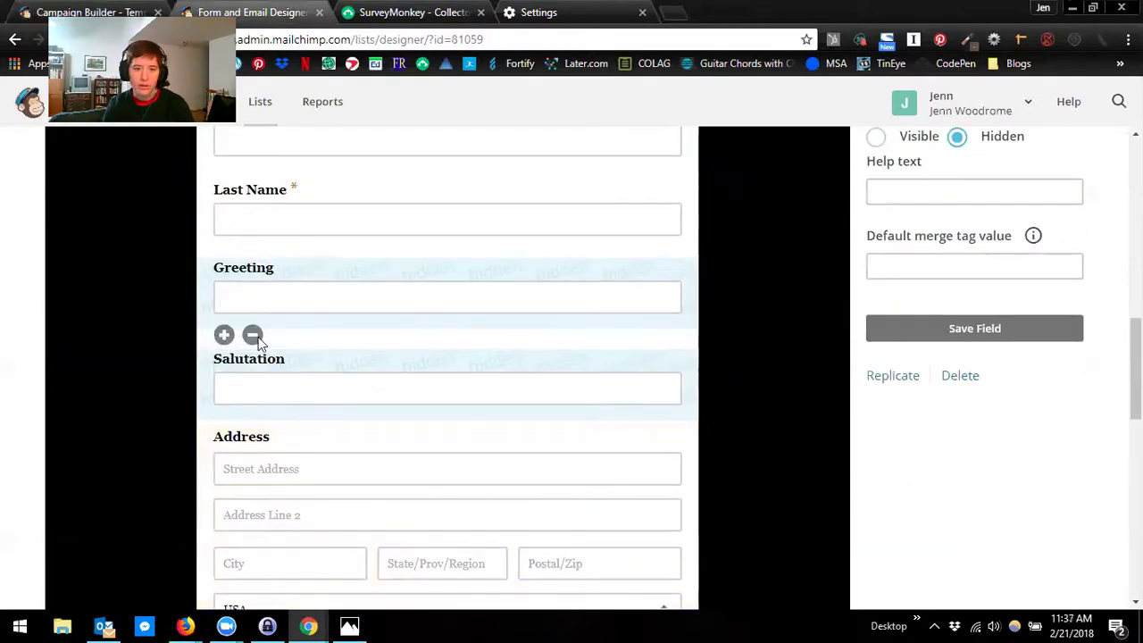
click(253, 335)
click(473, 366)
text(d)
click(440, 384)
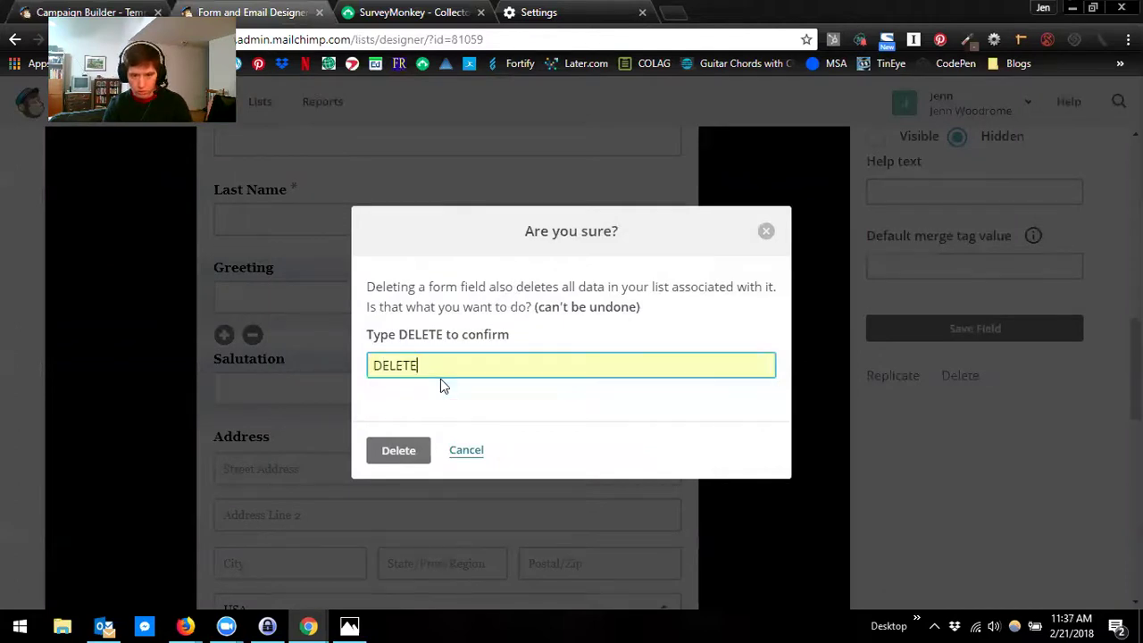
click(409, 451)
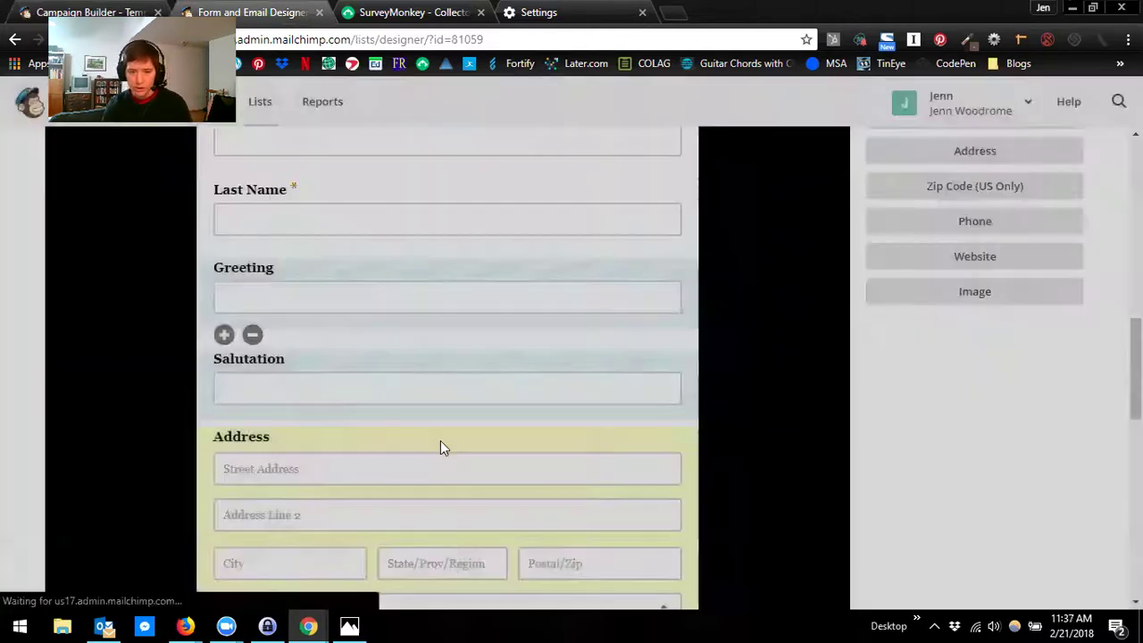
scroll(387, 387, down, 6)
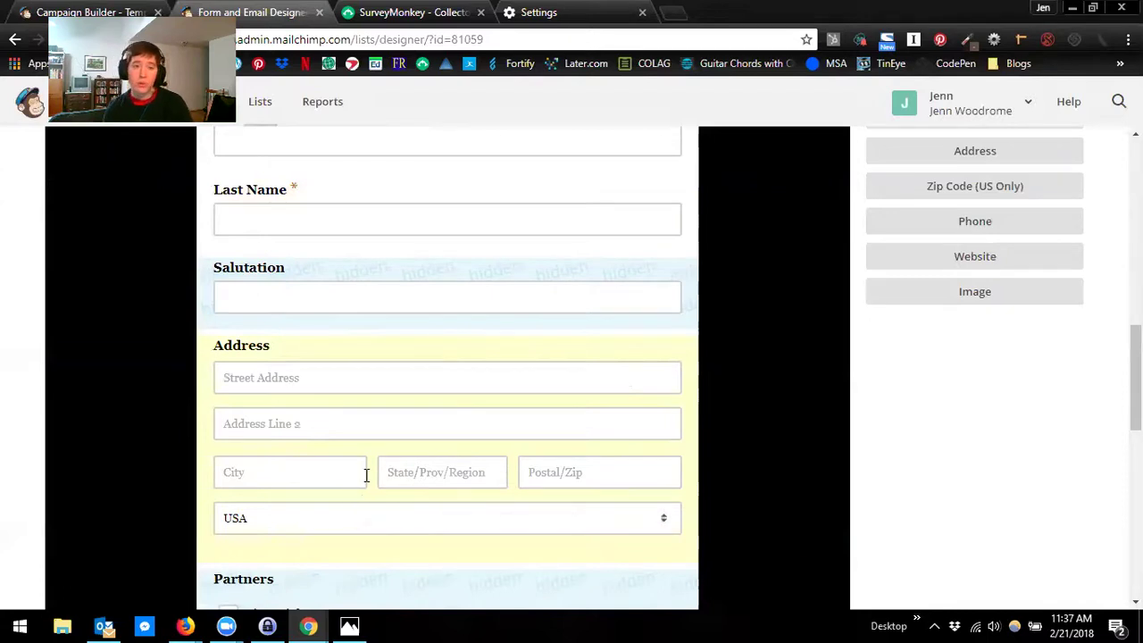
scroll(365, 474, up, 2)
scroll(324, 402, down, 2)
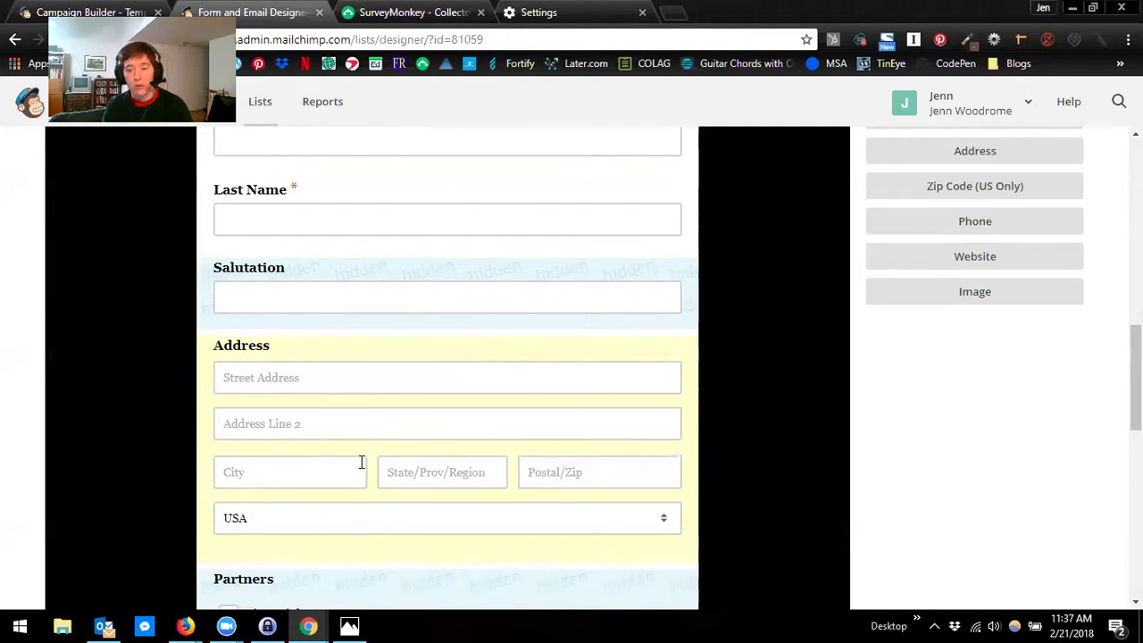
scroll(471, 459, up, 1)
scroll(470, 454, up, 3)
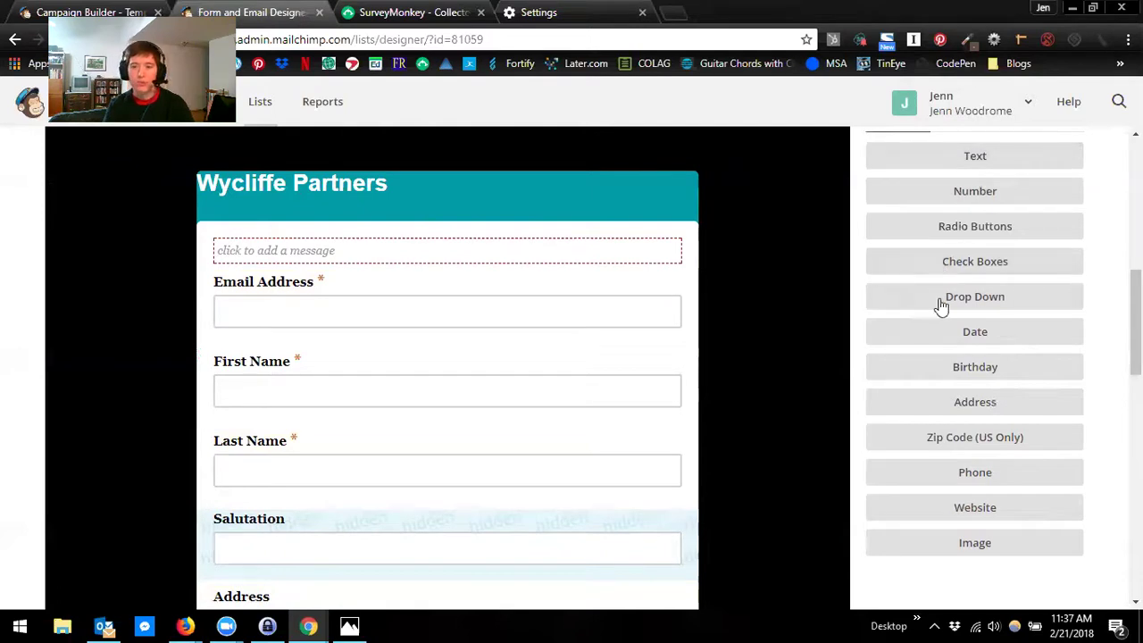
scroll(446, 497, down, 4)
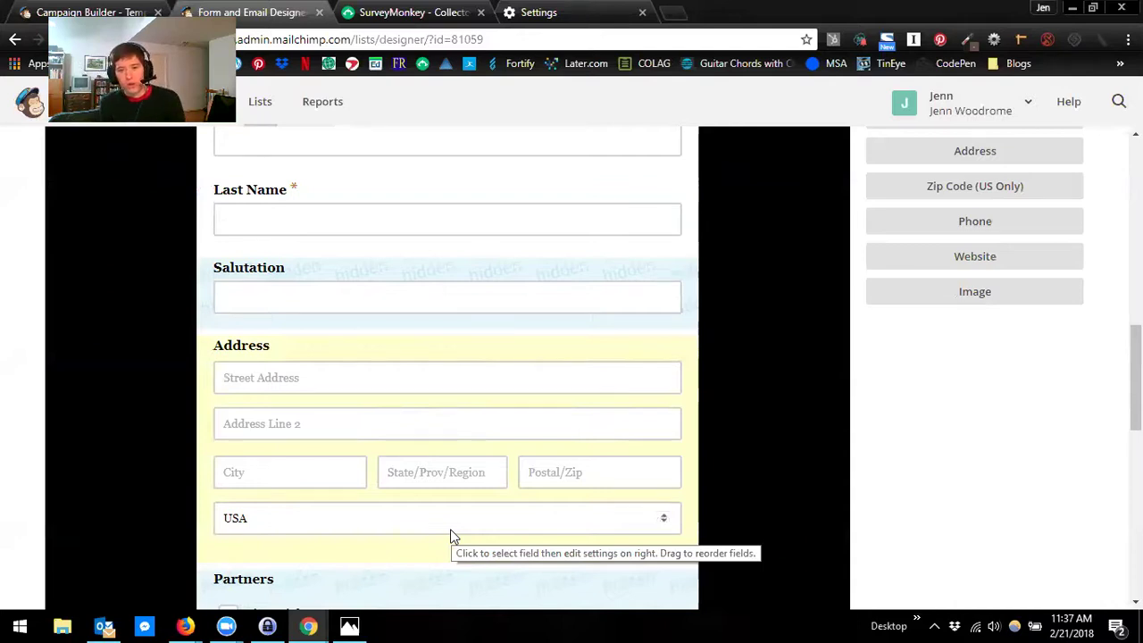
Delete the hidden Salutation field from the signup form, confirming with DELETE.
scroll(649, 440, up, 4)
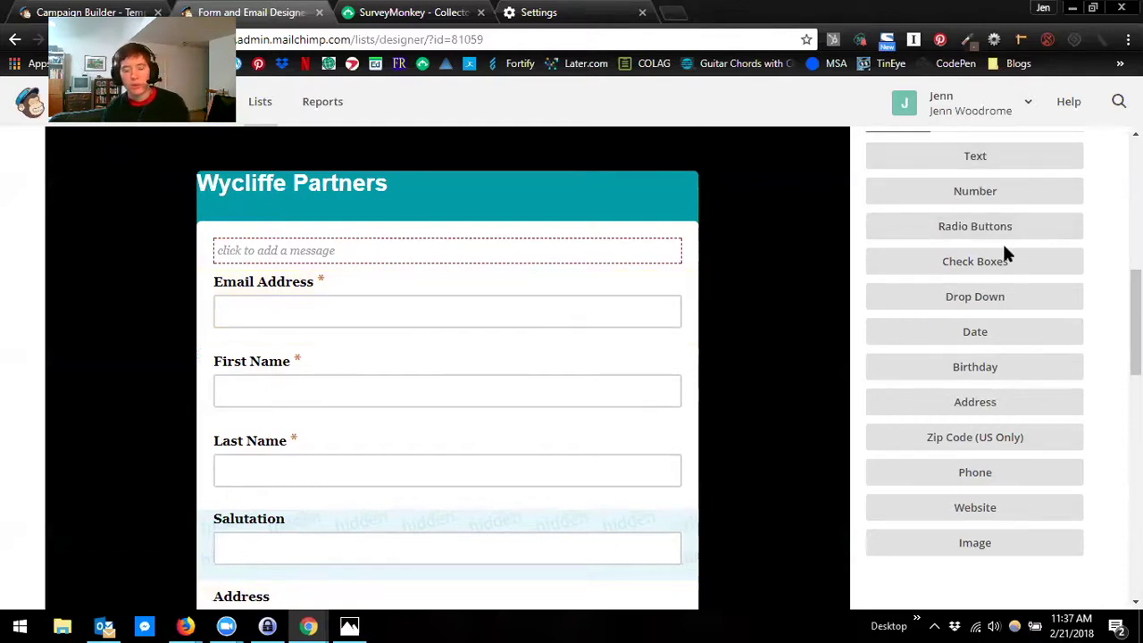
scroll(480, 436, down, 3)
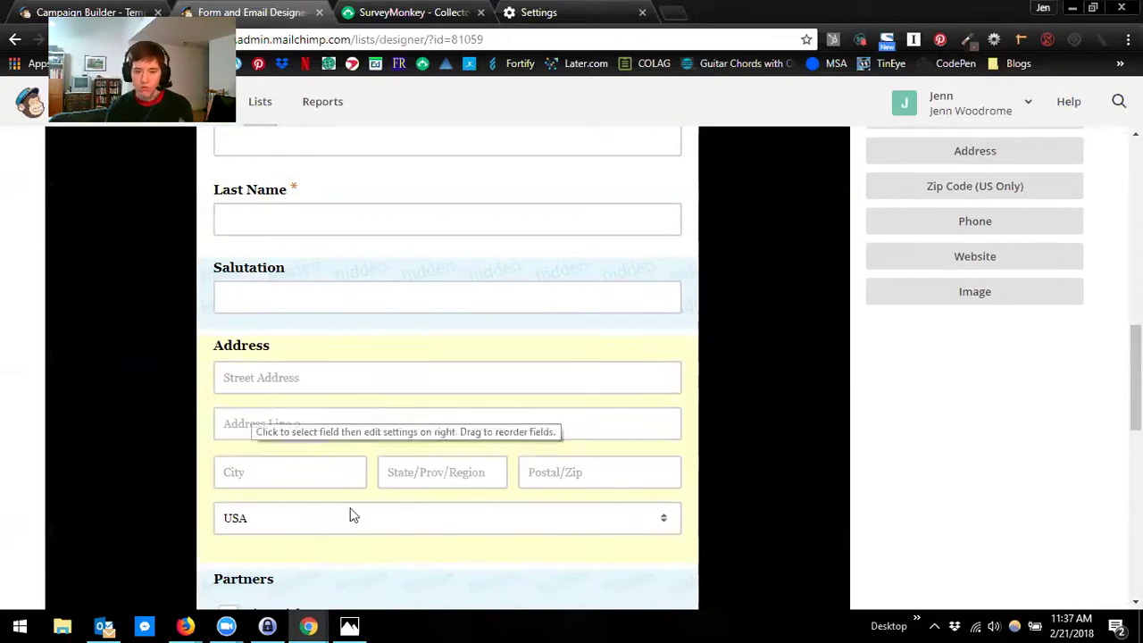
scroll(331, 505, up, 3)
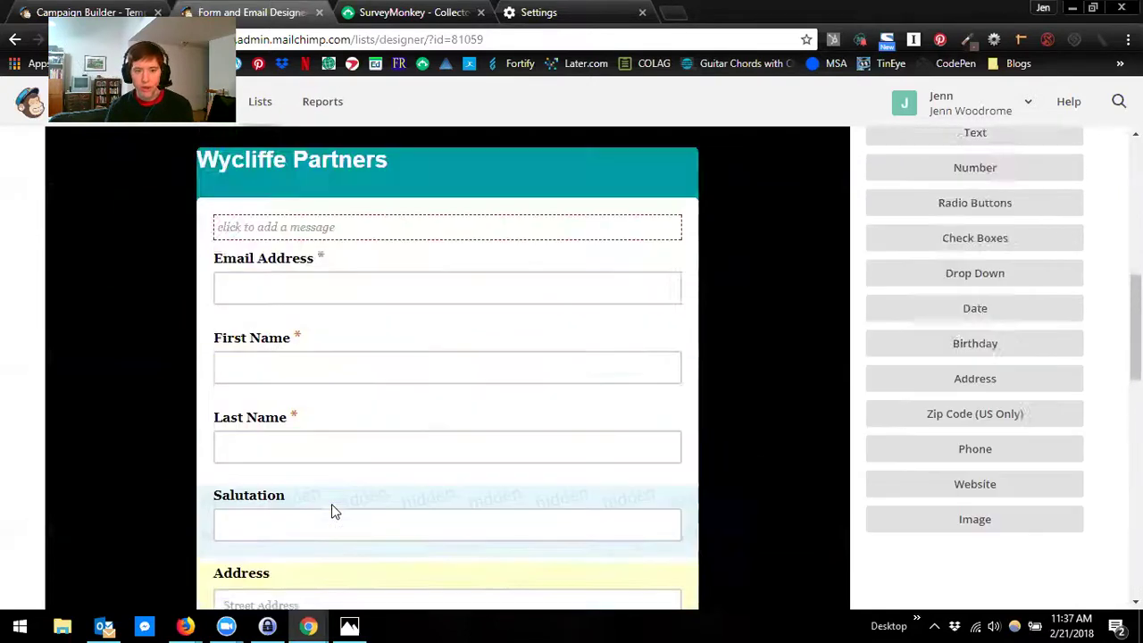
scroll(888, 225, down, 2)
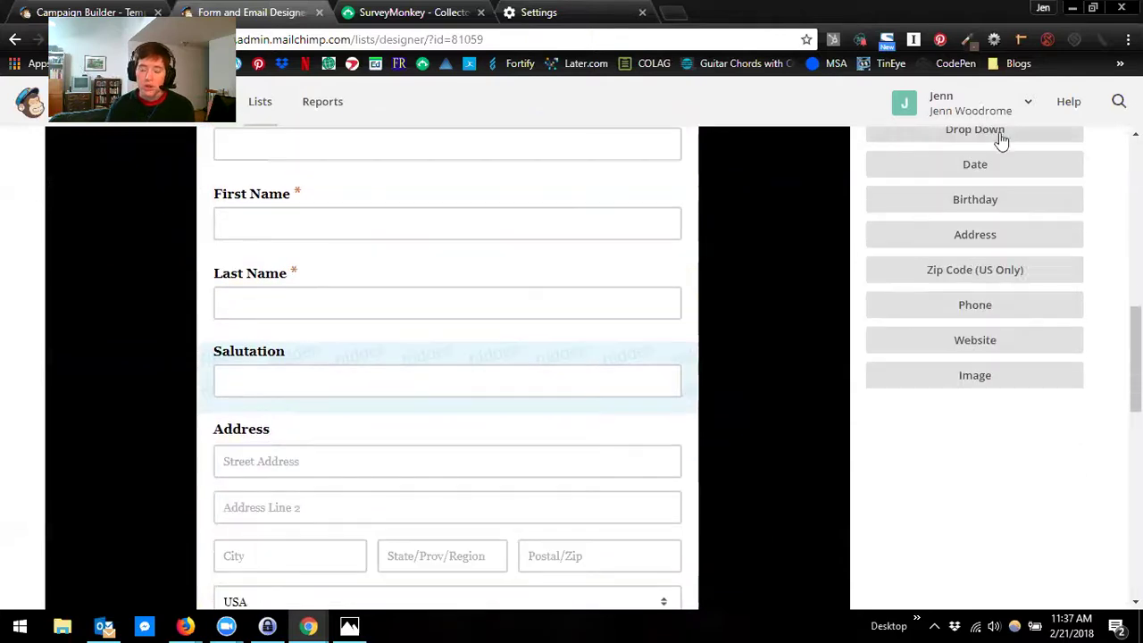
scroll(647, 420, up, 2)
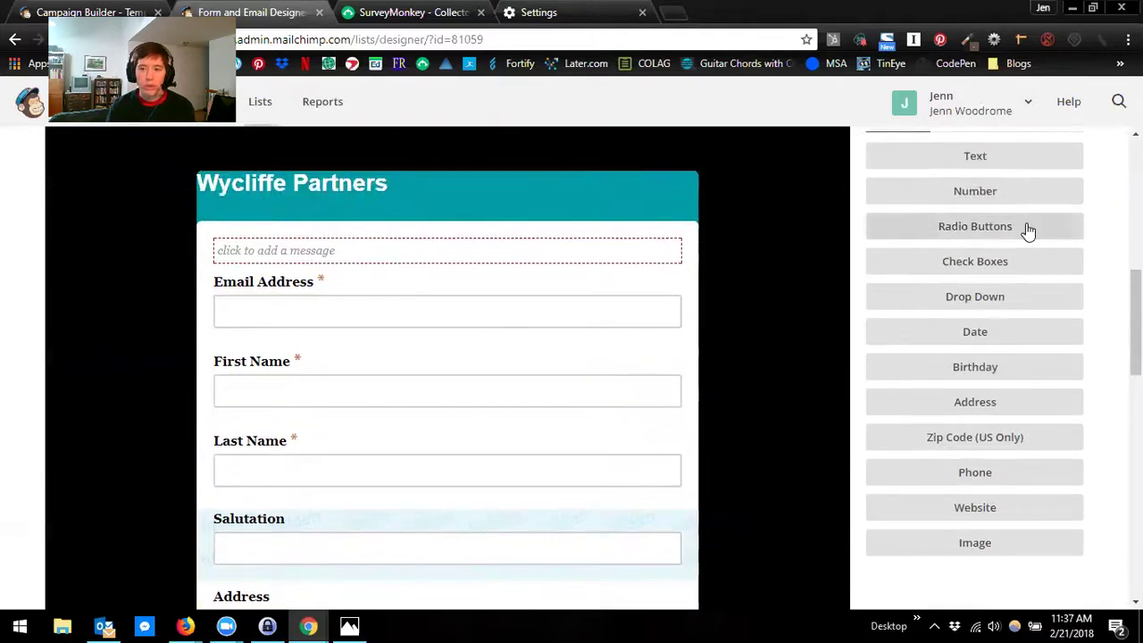
scroll(543, 493, down, 2)
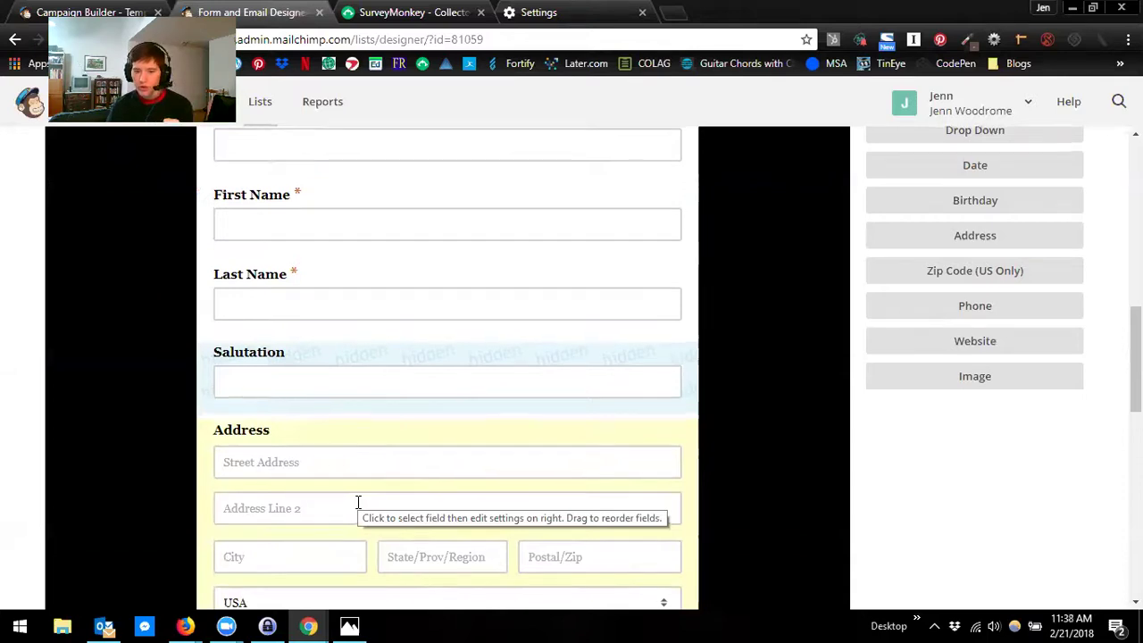
scroll(358, 507, up, 1)
click(440, 447)
click(252, 502)
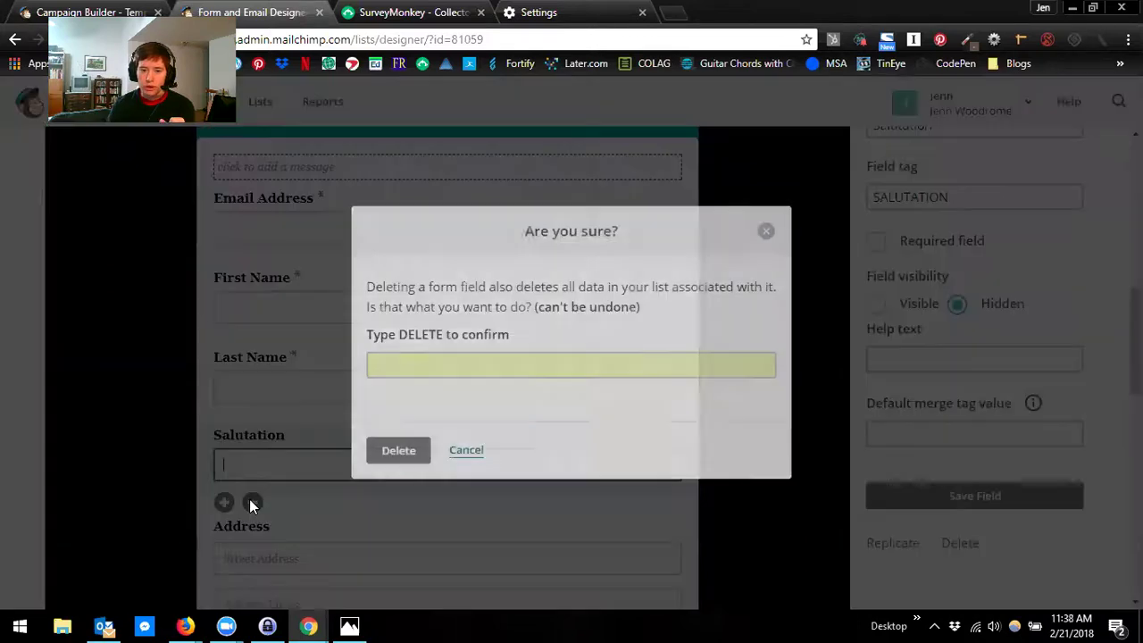
click(439, 366)
text(s)
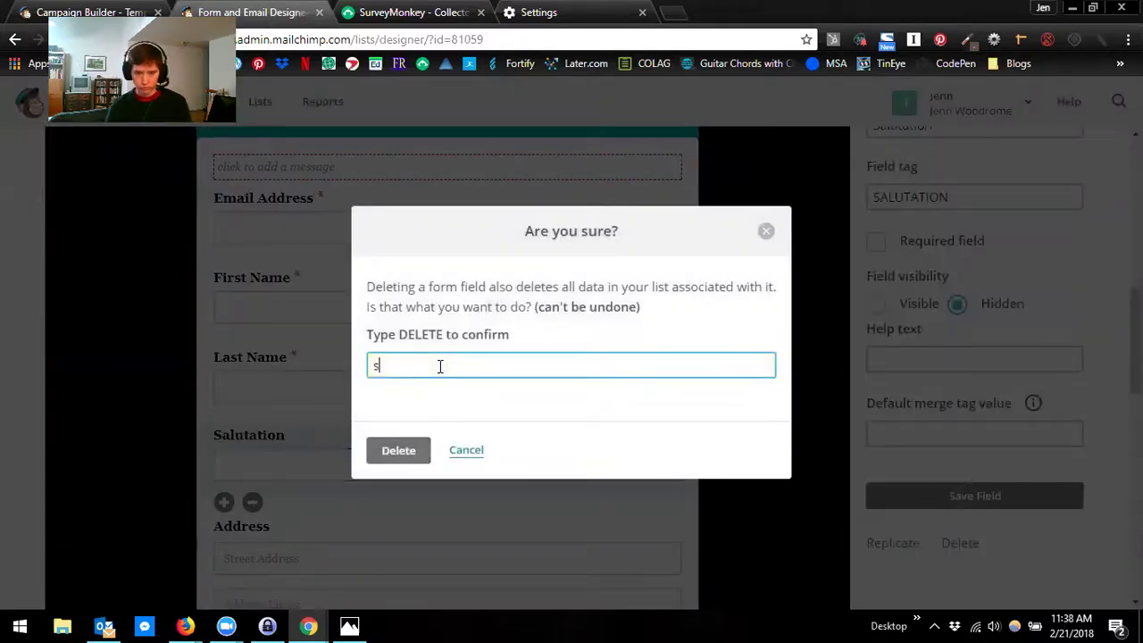
key(BackSpace)
click(401, 390)
click(398, 450)
Review the signup form from the Address field through the hidden Partners and Location groups, then back up to its general settings.
scroll(403, 390, down, 2)
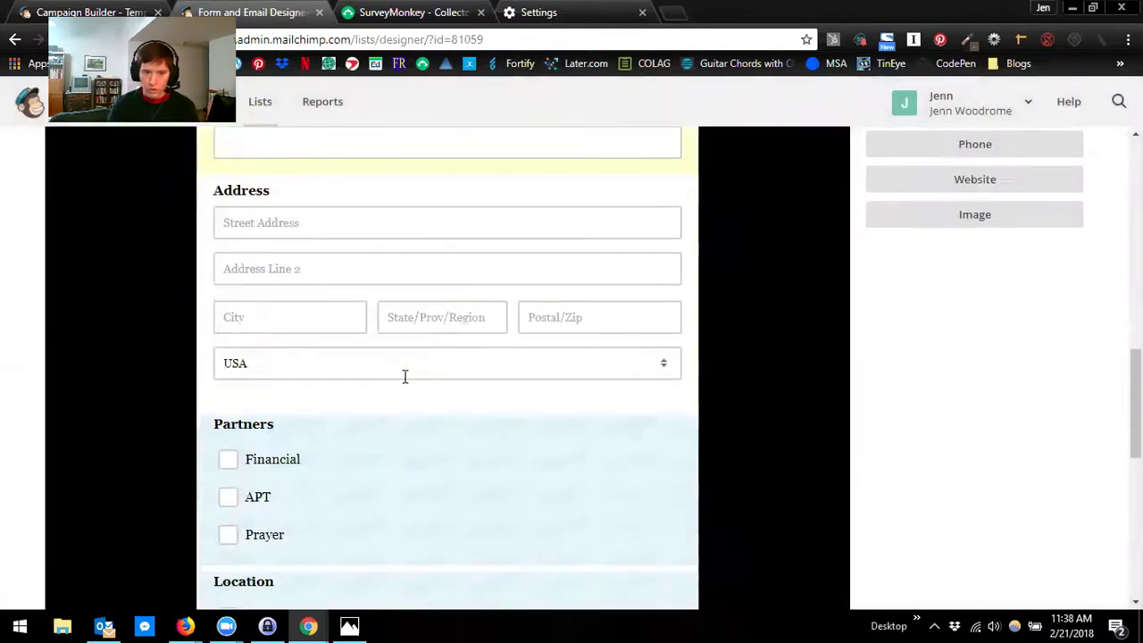
scroll(403, 381, down, 8)
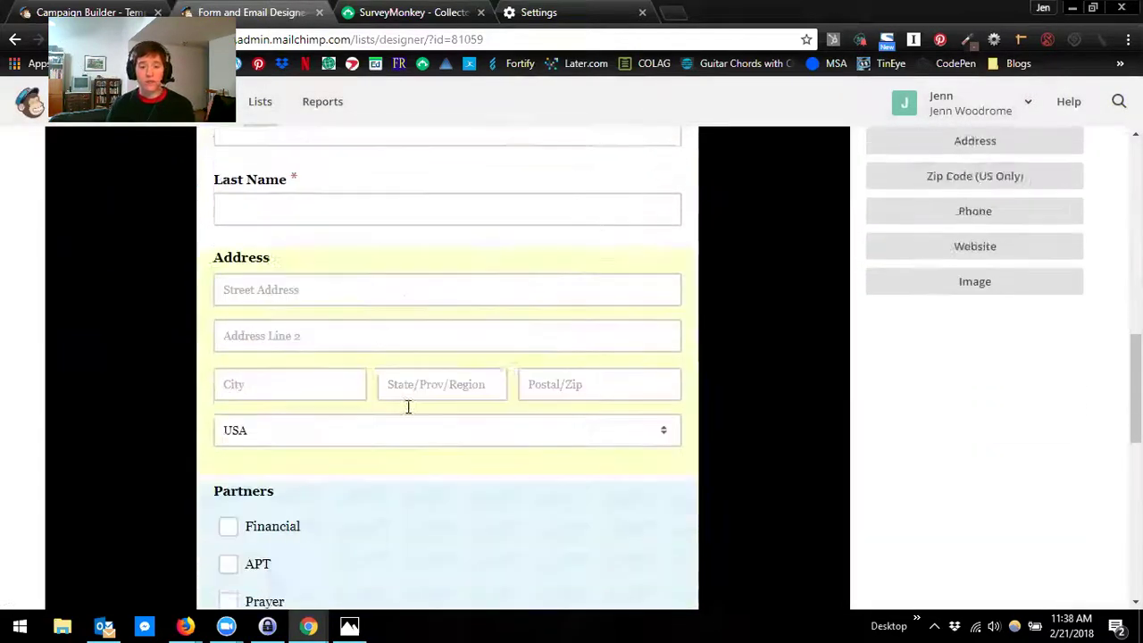
scroll(409, 420, down, 3)
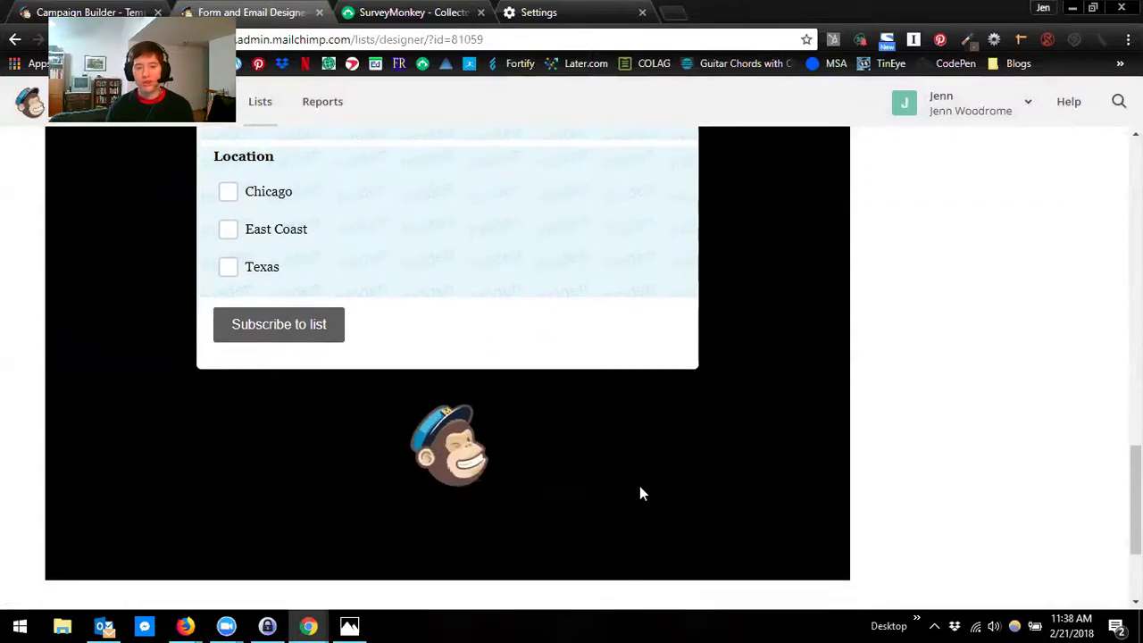
scroll(640, 488, up, 1)
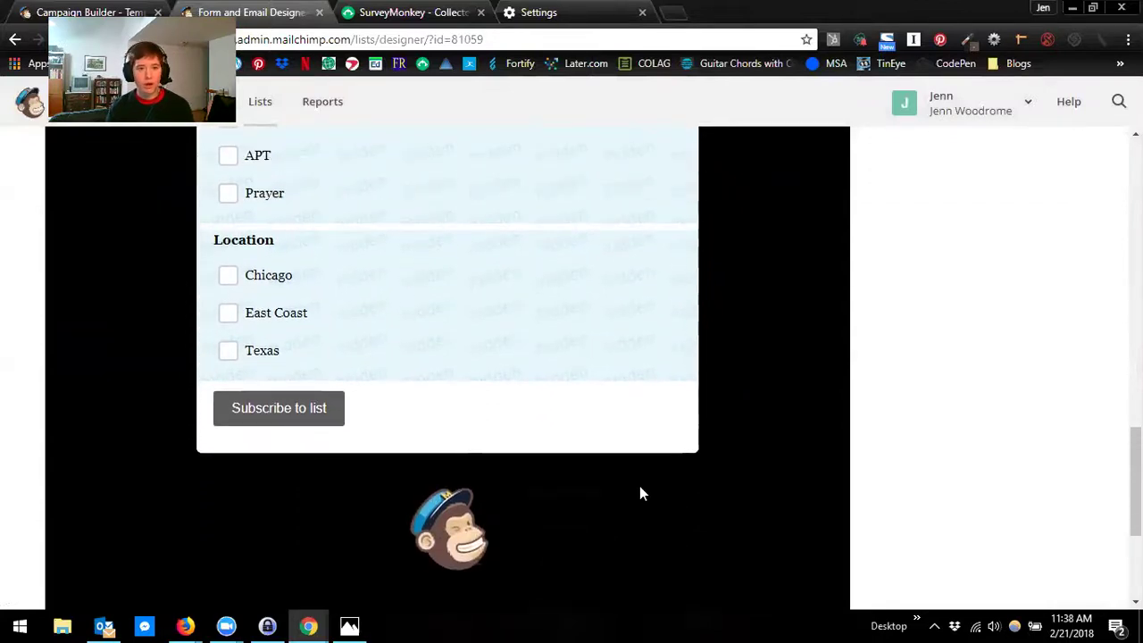
scroll(653, 451, up, 6)
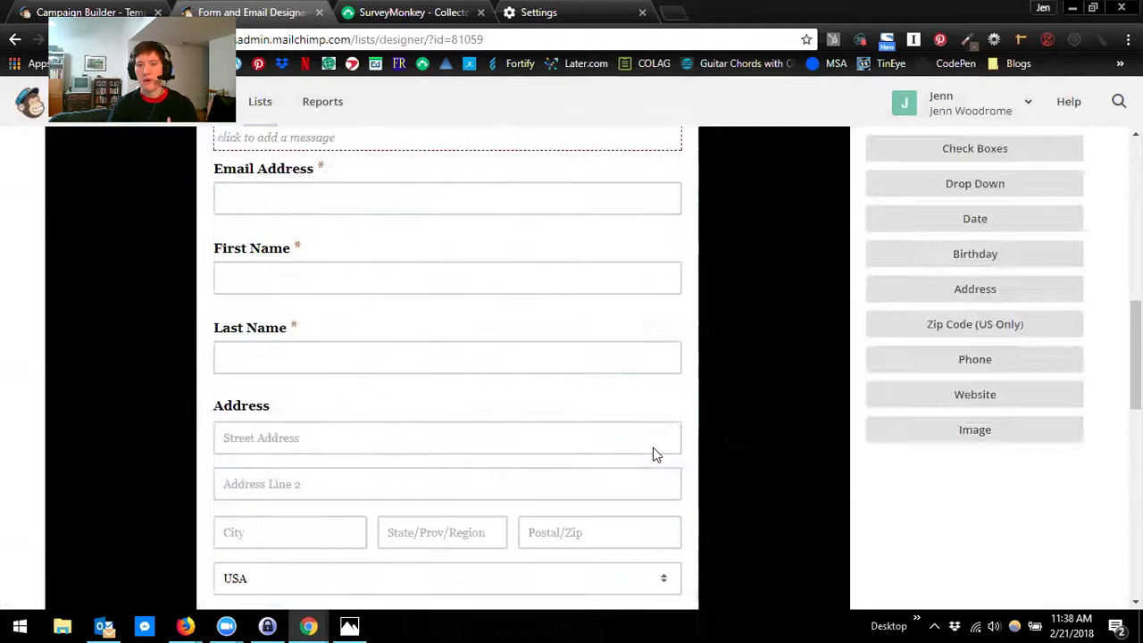
scroll(652, 451, up, 3)
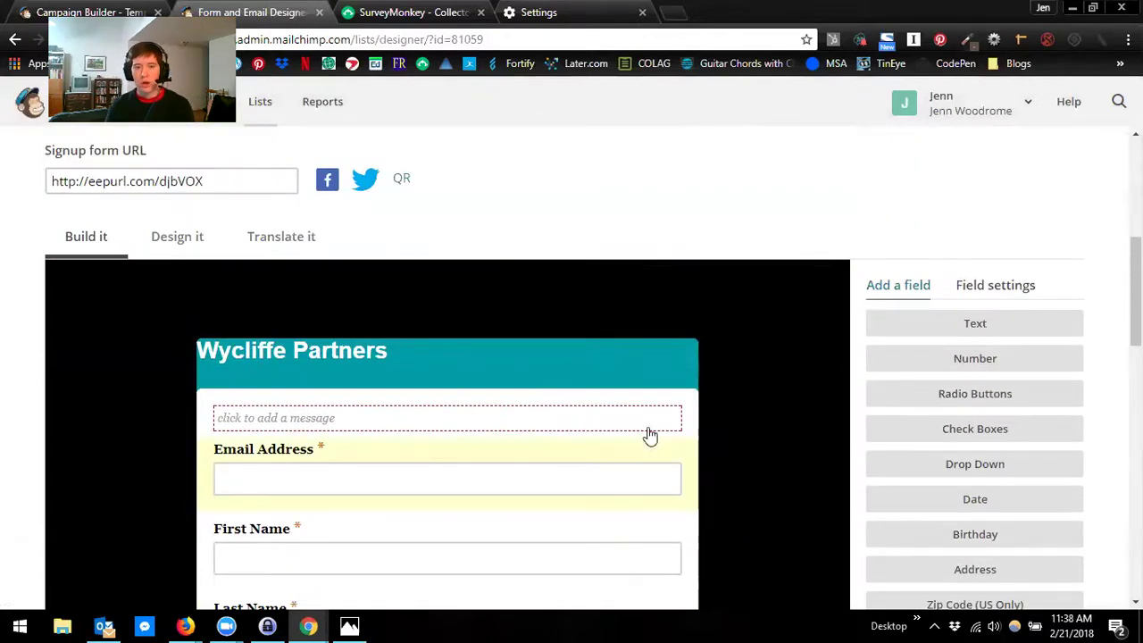
scroll(375, 294, up, 3)
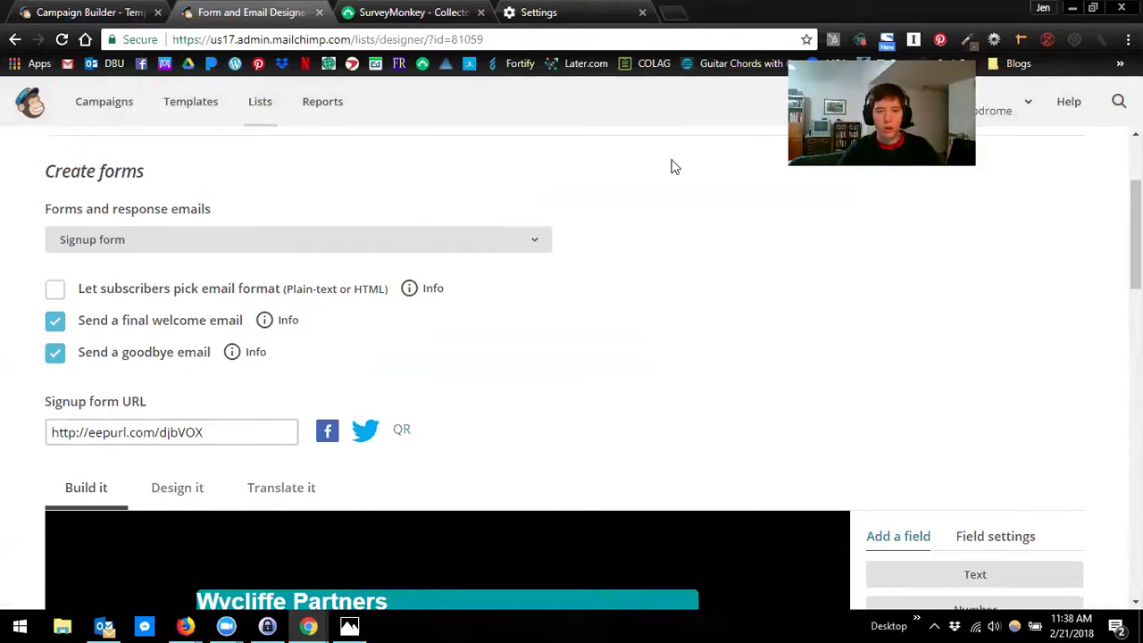
Open the Forward to a friend form from the list's forms and response emails.
click(133, 241)
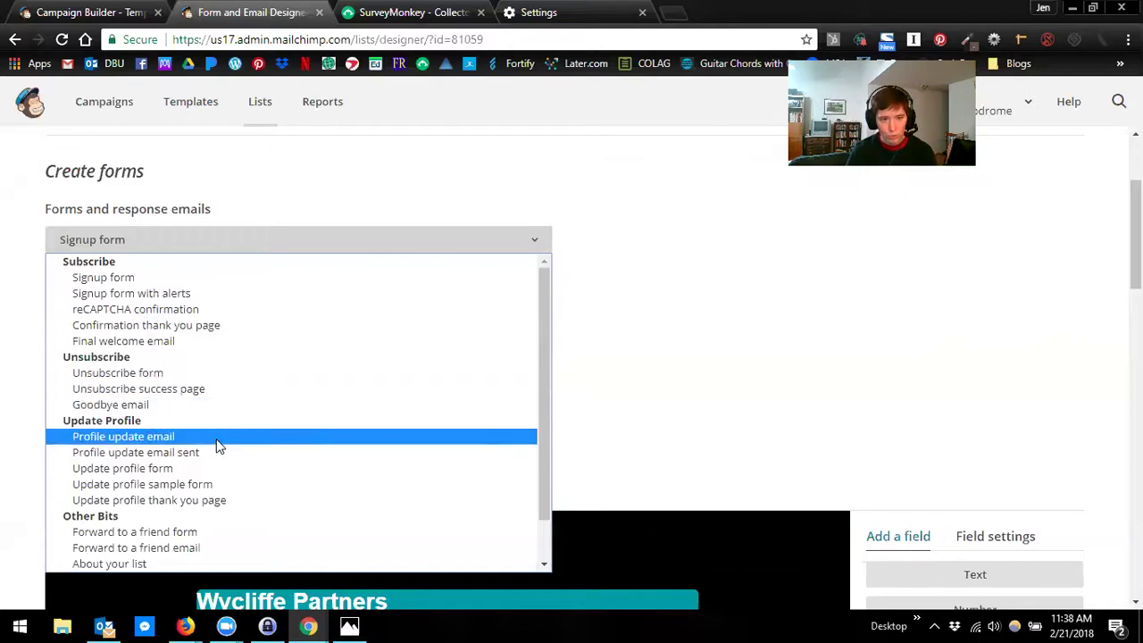
scroll(225, 471, down, 1)
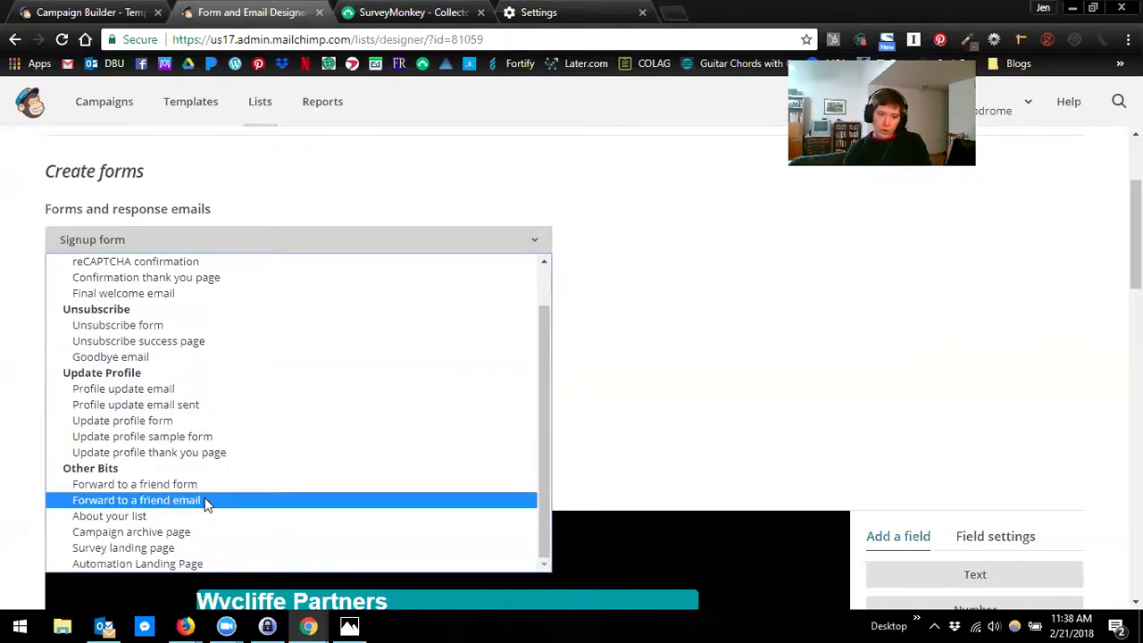
click(205, 489)
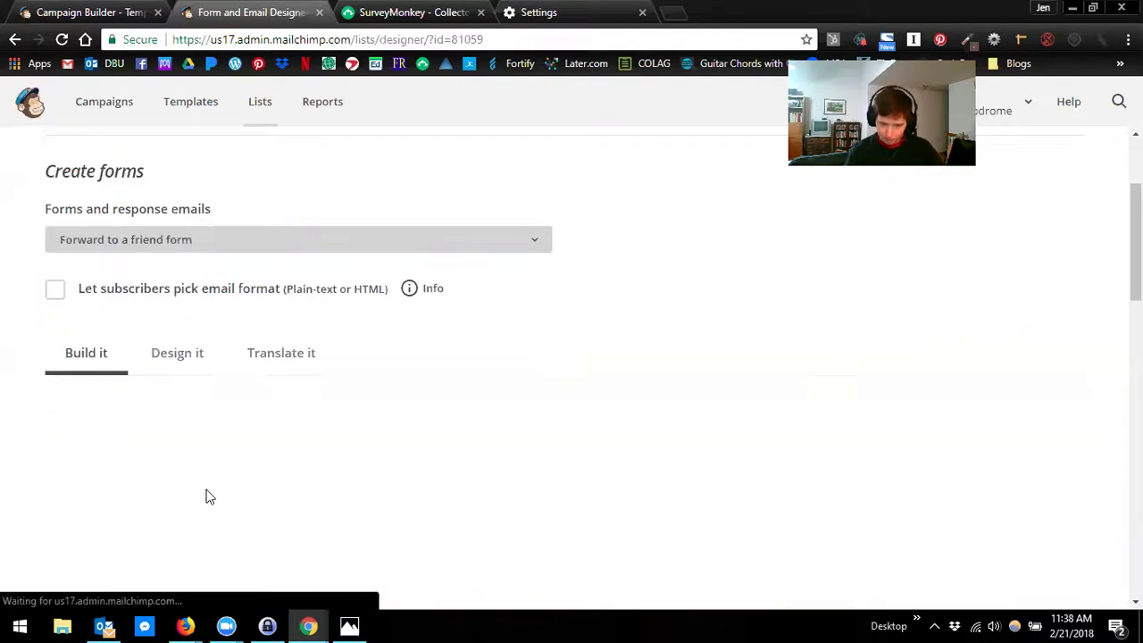
Examine the Forward to a friend form's heading, friend and sender fields, personal note and privacy pledge.
scroll(205, 491, down, 2)
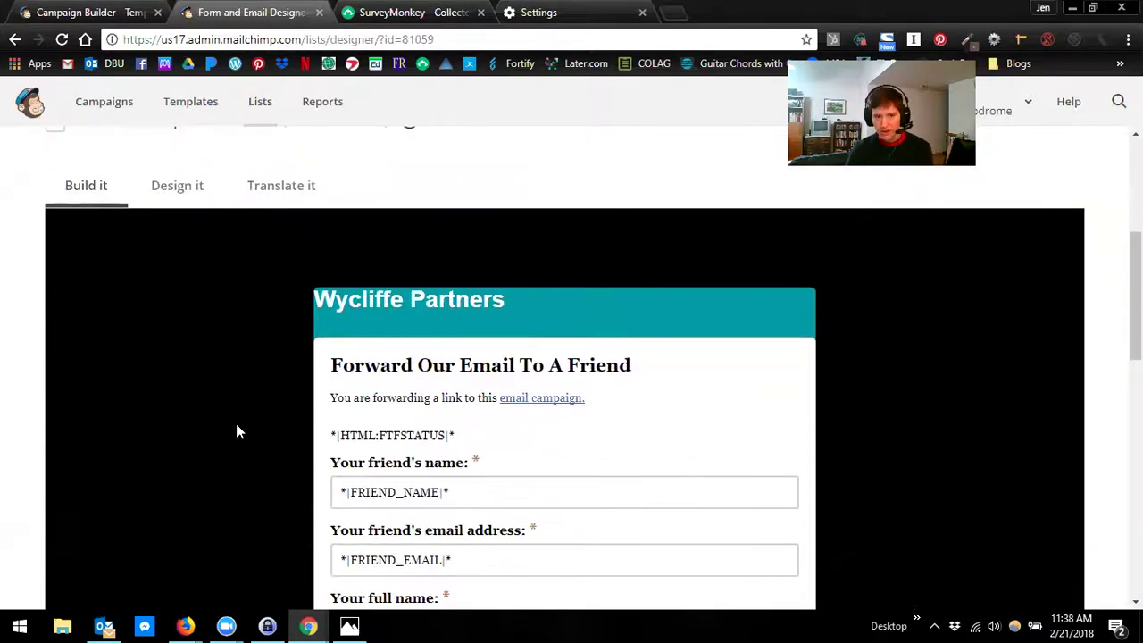
scroll(237, 428, down, 2)
scroll(241, 427, up, 2)
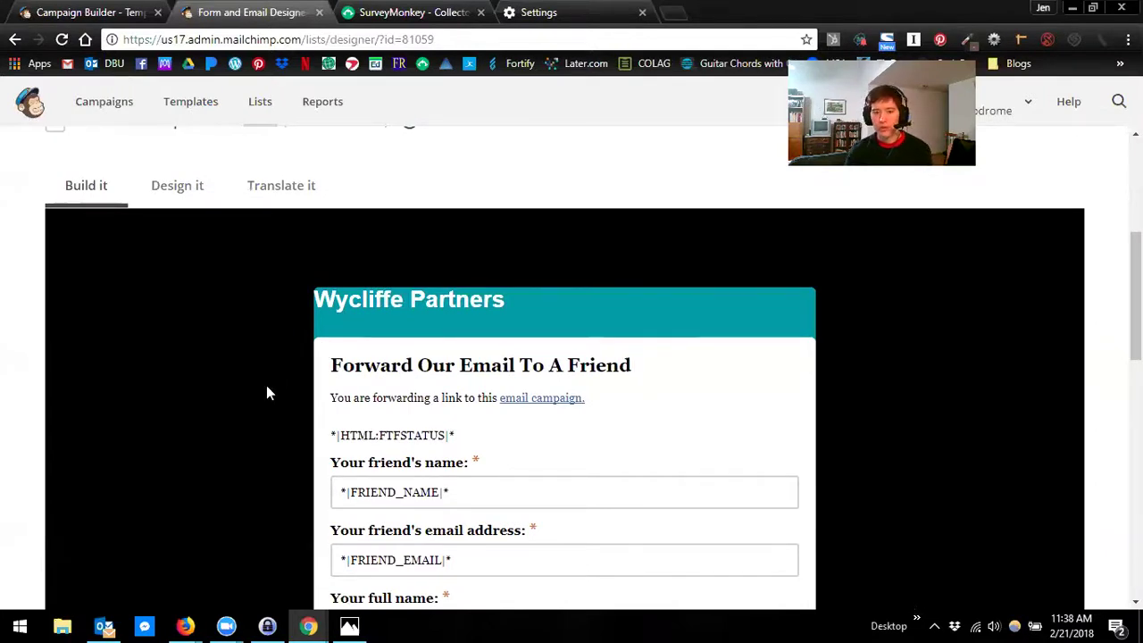
scroll(266, 393, down, 2)
scroll(266, 393, up, 3)
scroll(266, 393, down, 1)
scroll(224, 357, up, 2)
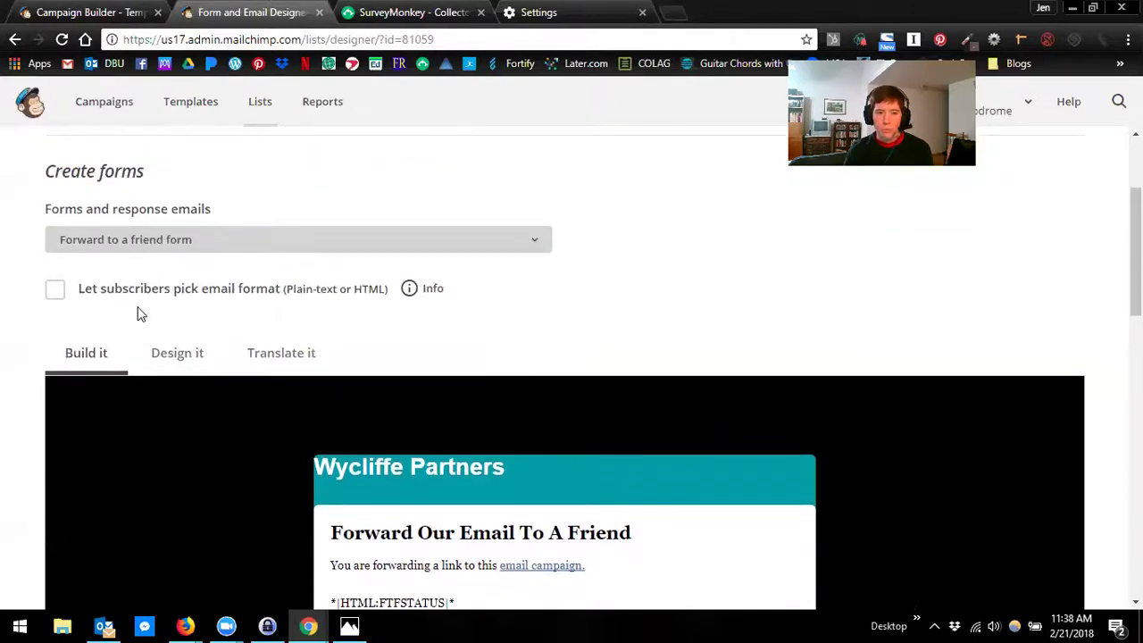
scroll(138, 312, up, 2)
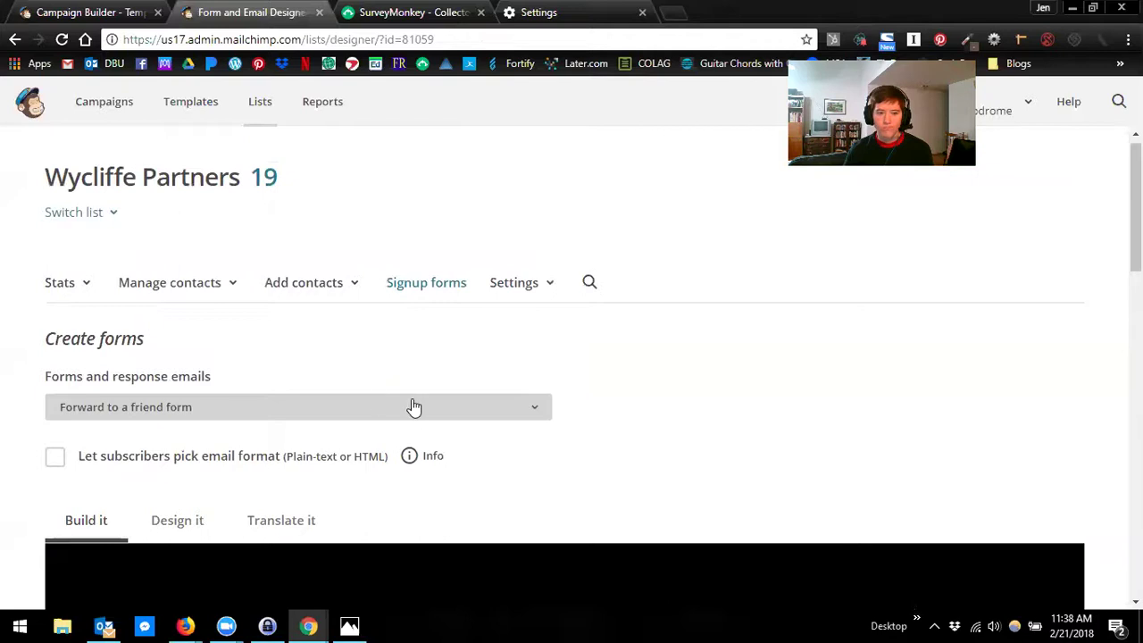
scroll(417, 406, down, 1)
scroll(416, 406, down, 6)
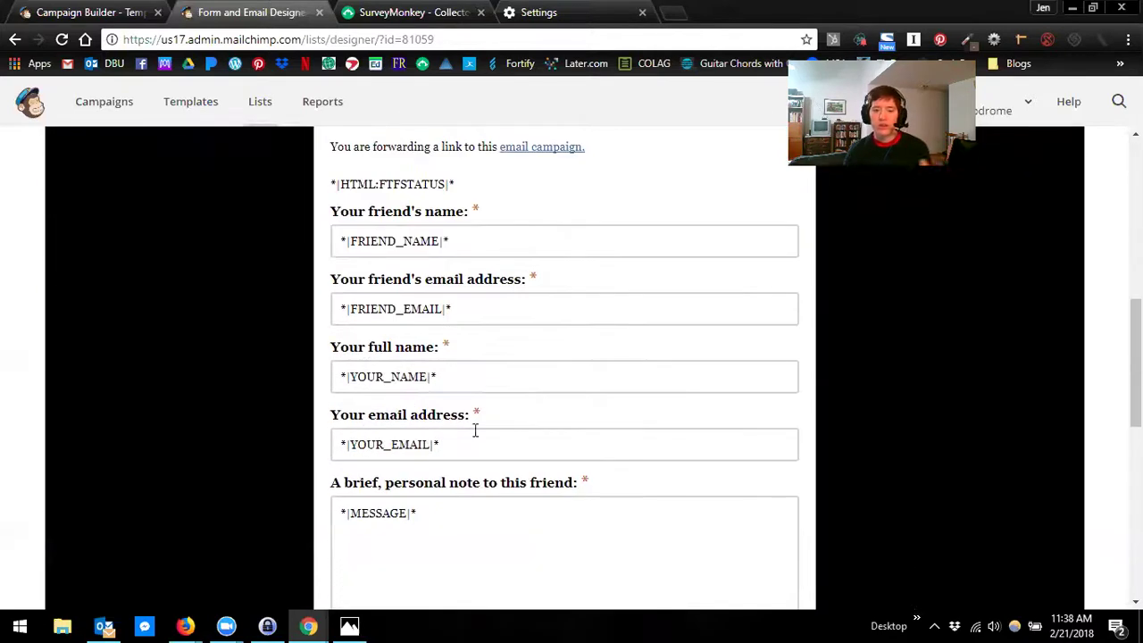
scroll(555, 457, down, 2)
scroll(630, 468, down, 1)
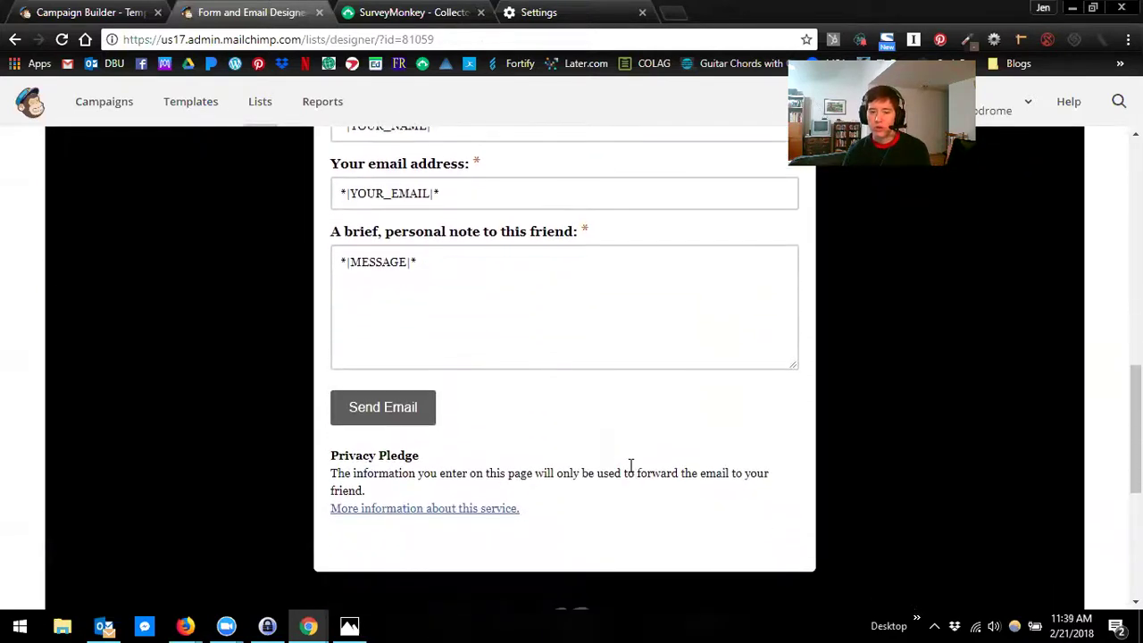
scroll(630, 465, up, 5)
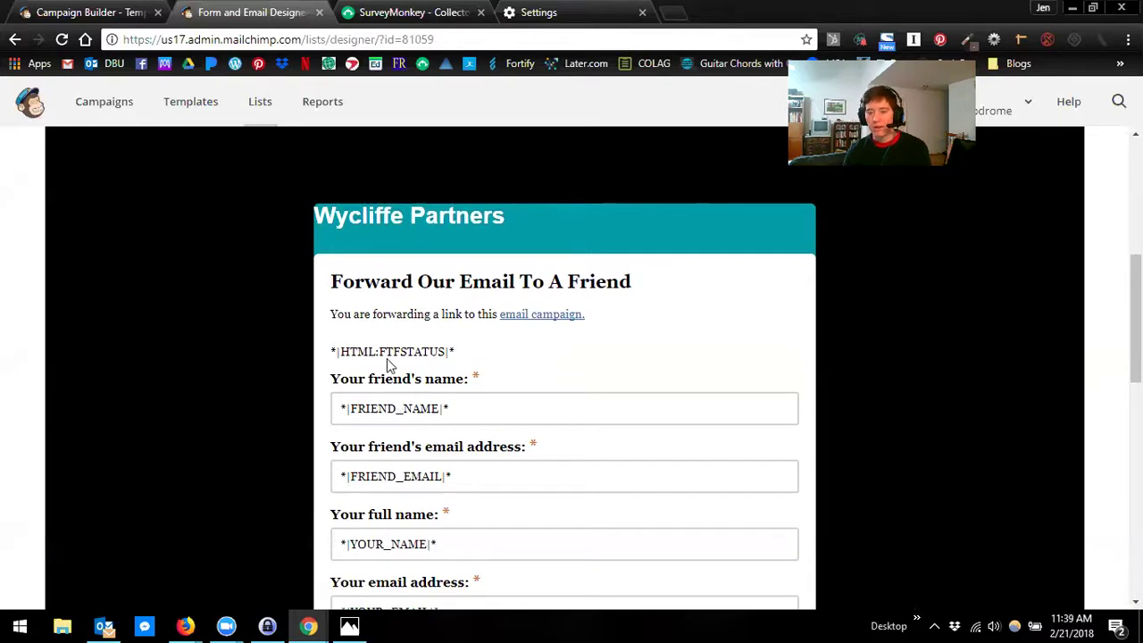
scroll(386, 487, down, 2)
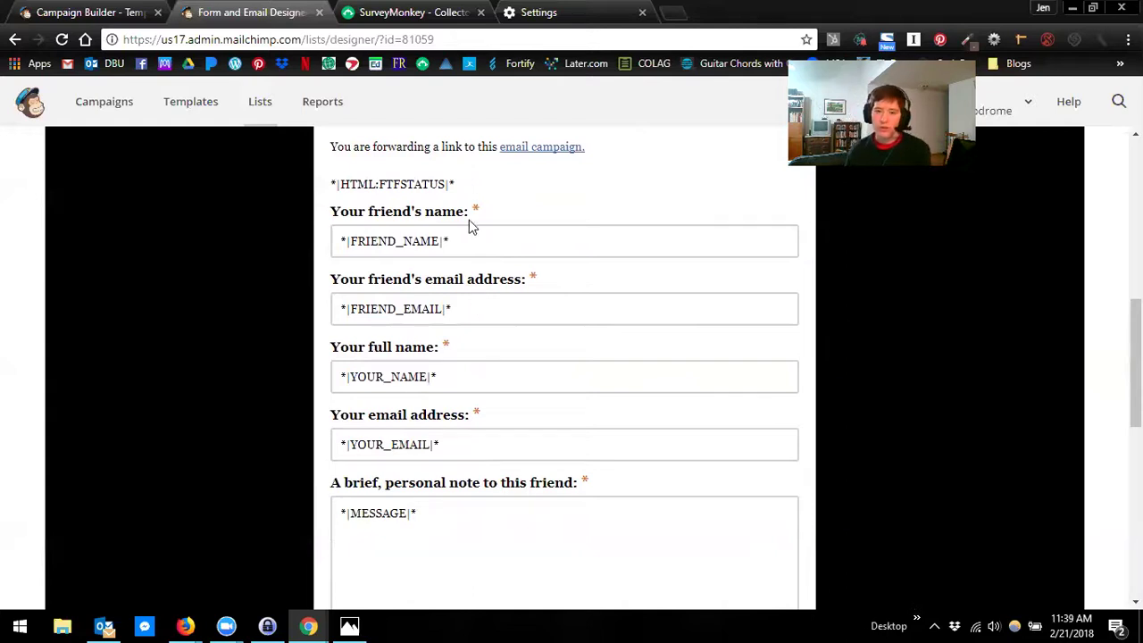
scroll(394, 254, up, 3)
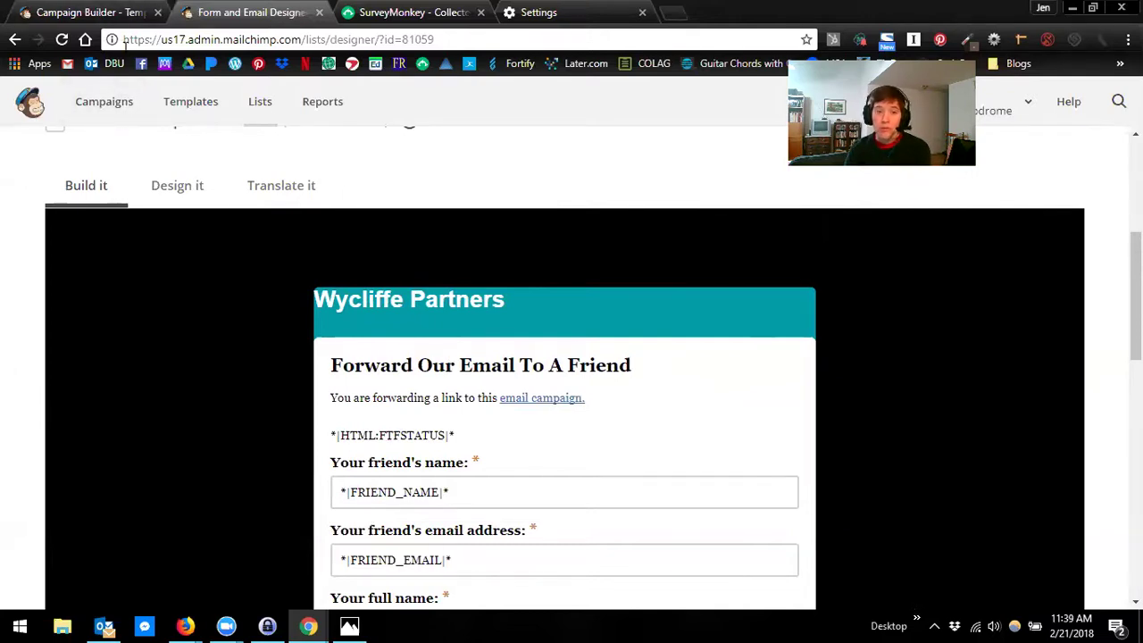
Return to the Test Campaign (copy 01) newsletter design and save and close the print-a-copy button's settings.
click(73, 16)
scroll(393, 366, down, 2)
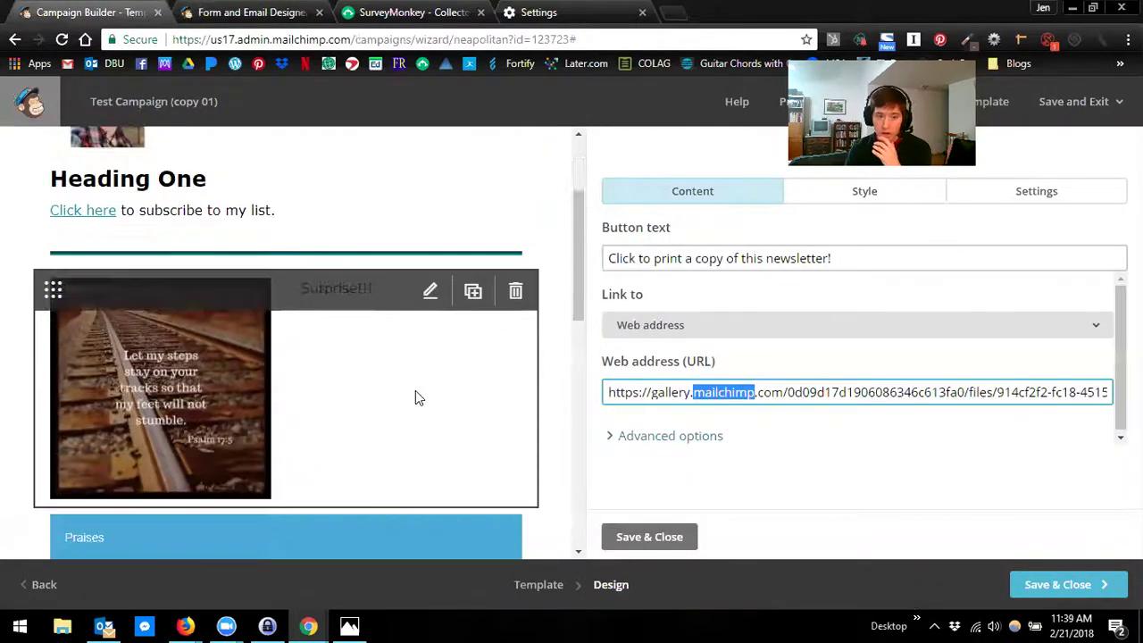
scroll(417, 396, down, 4)
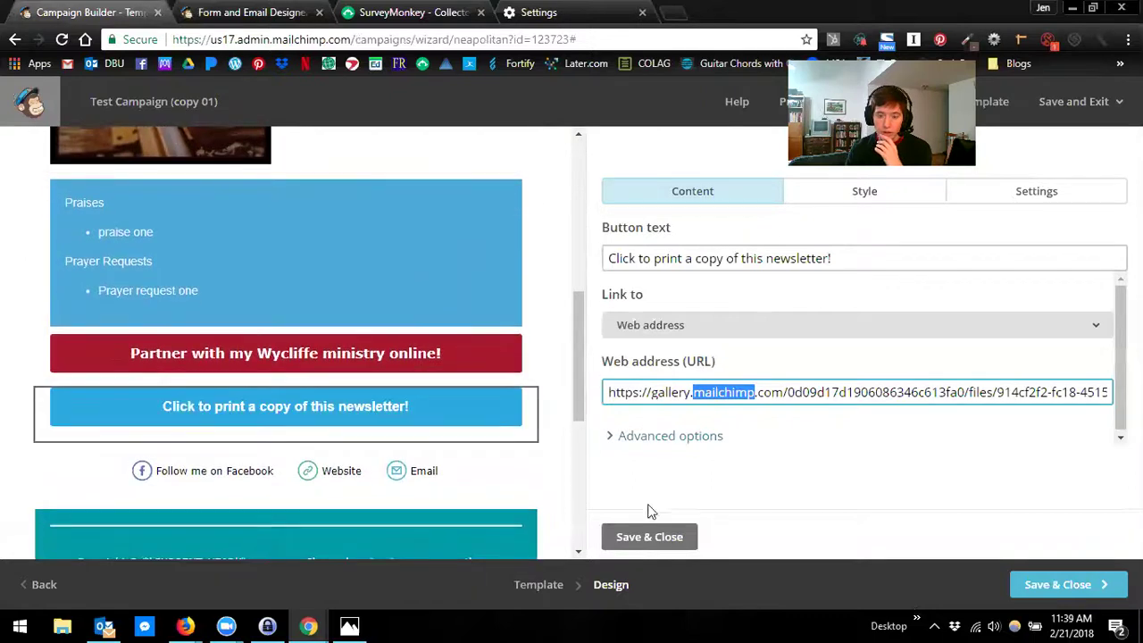
click(658, 535)
Add a button block below the print-a-copy button and set its text to "Forward this email to a friend".
scroll(471, 449, down, 1)
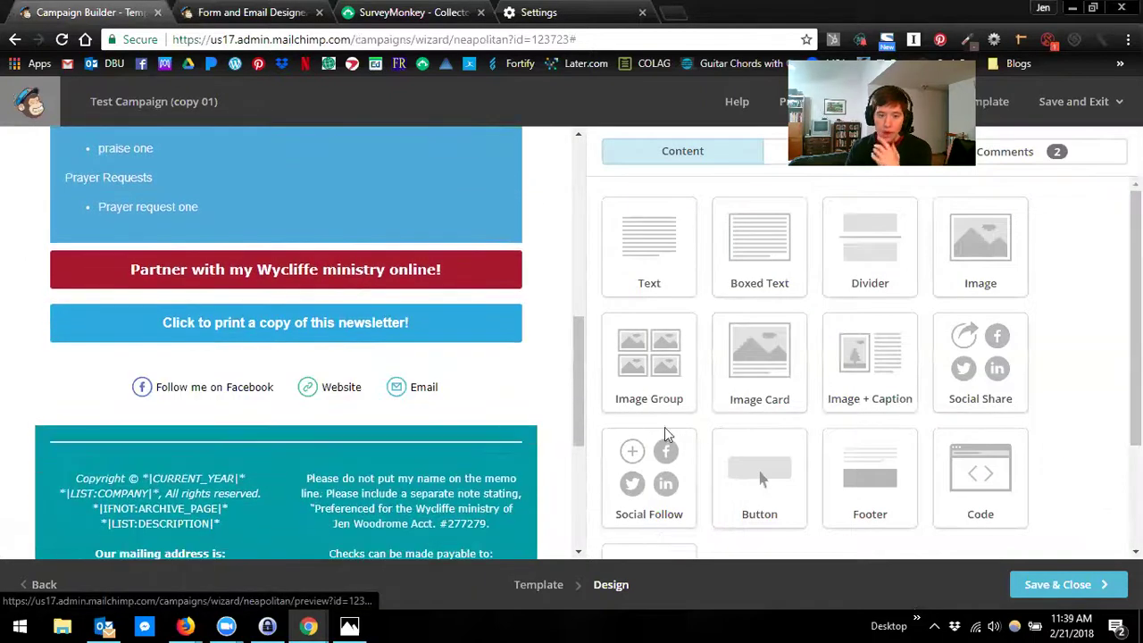
drag(760, 472, 298, 362)
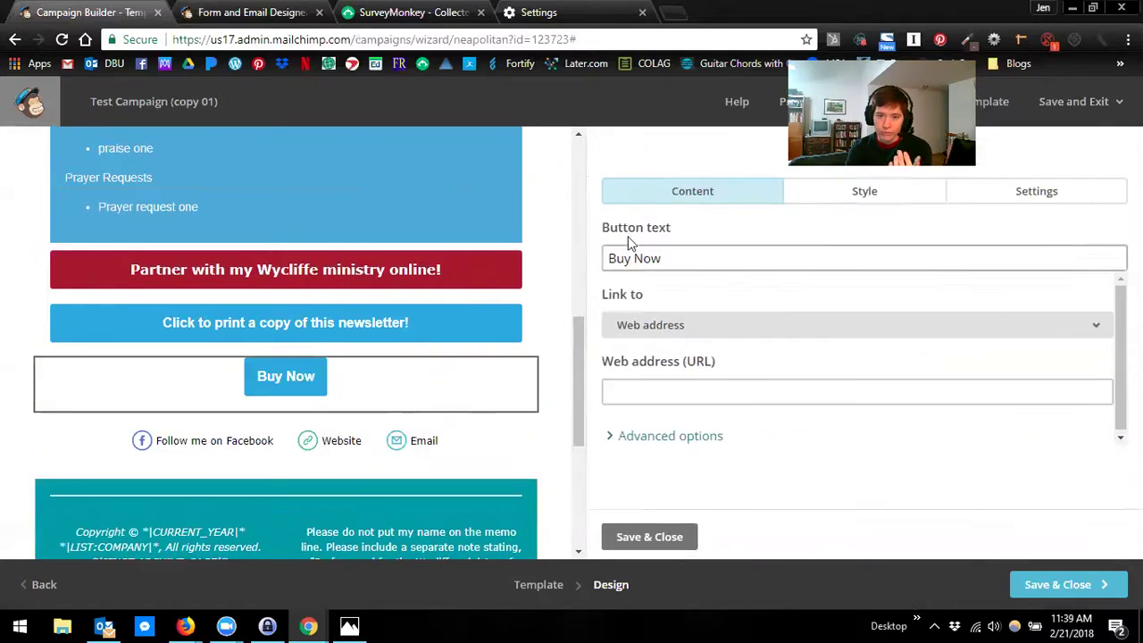
drag(669, 258, 616, 258)
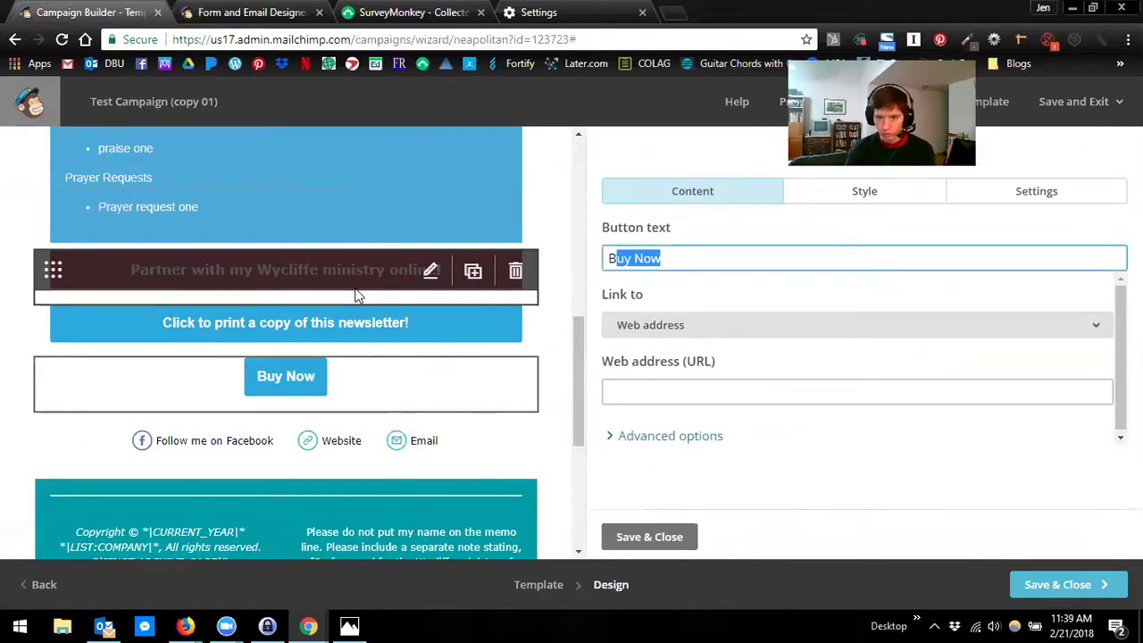
key(BackSpace)
key(BackSpace)
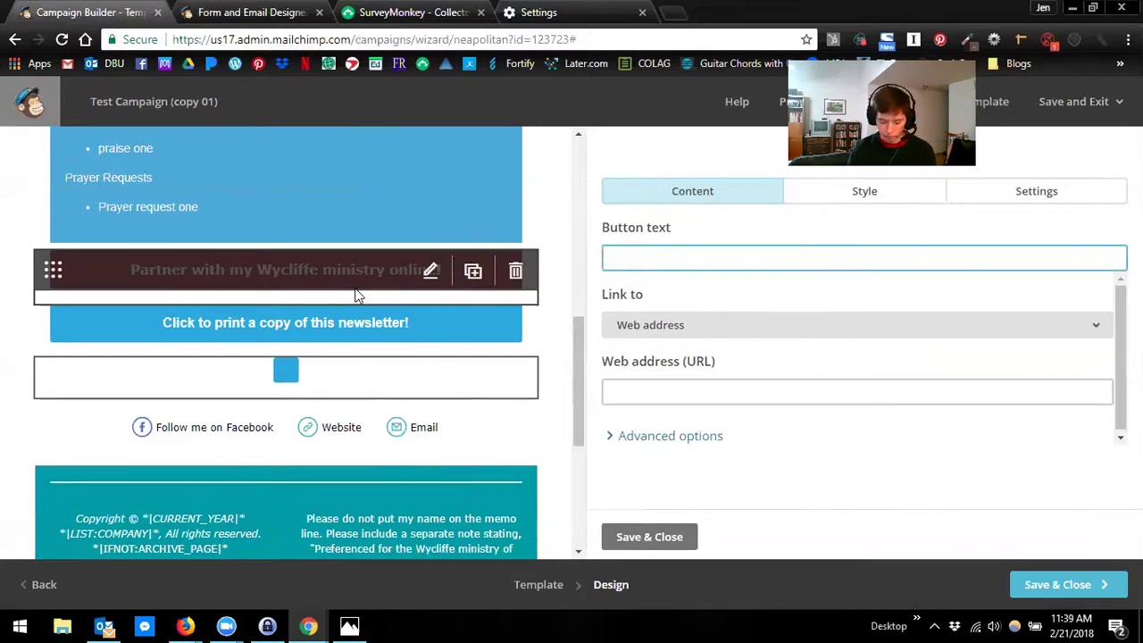
text(Forward this em)
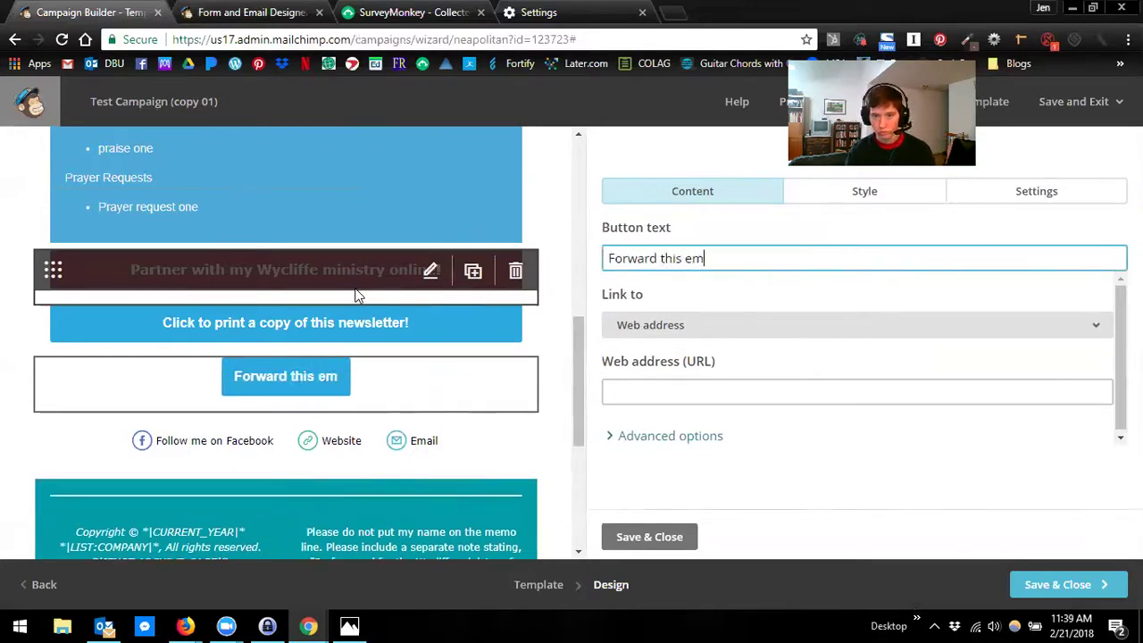
text(ail to a friend)
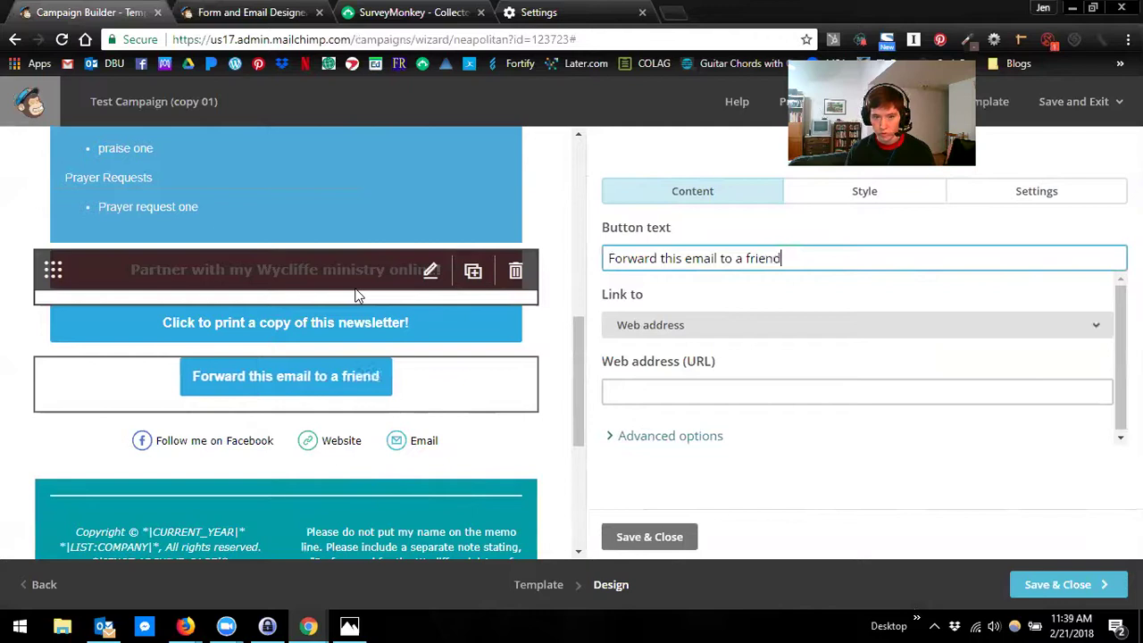
Finish the new button's text as "Forward this email to a friend!", link it to the web address *|FORWARD|*, and save and close its settings.
text(!)
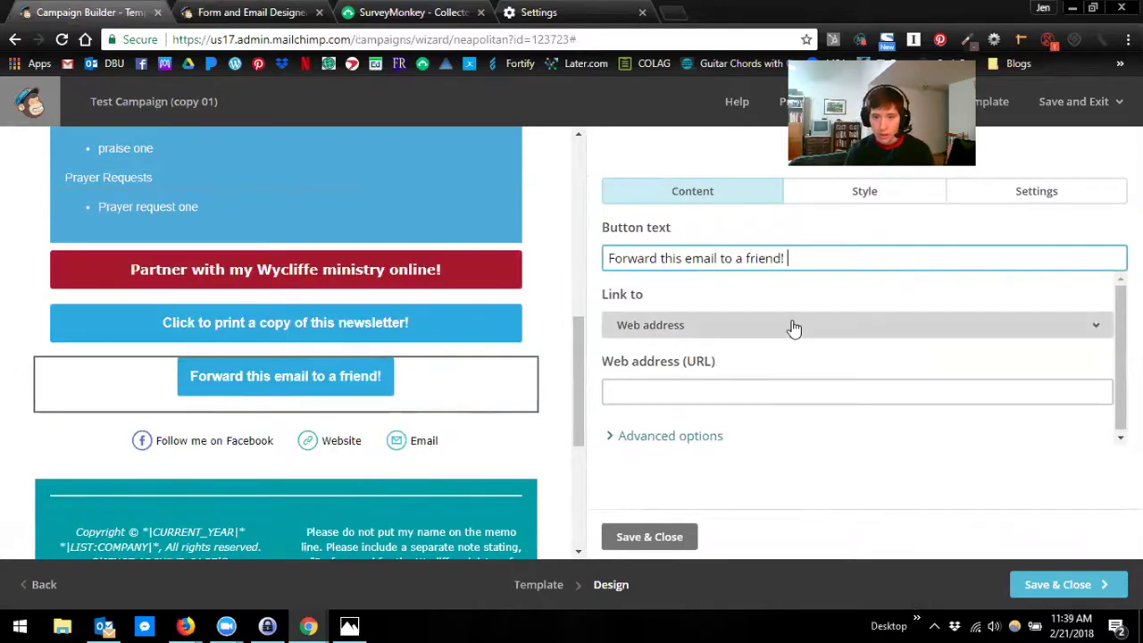
click(722, 385)
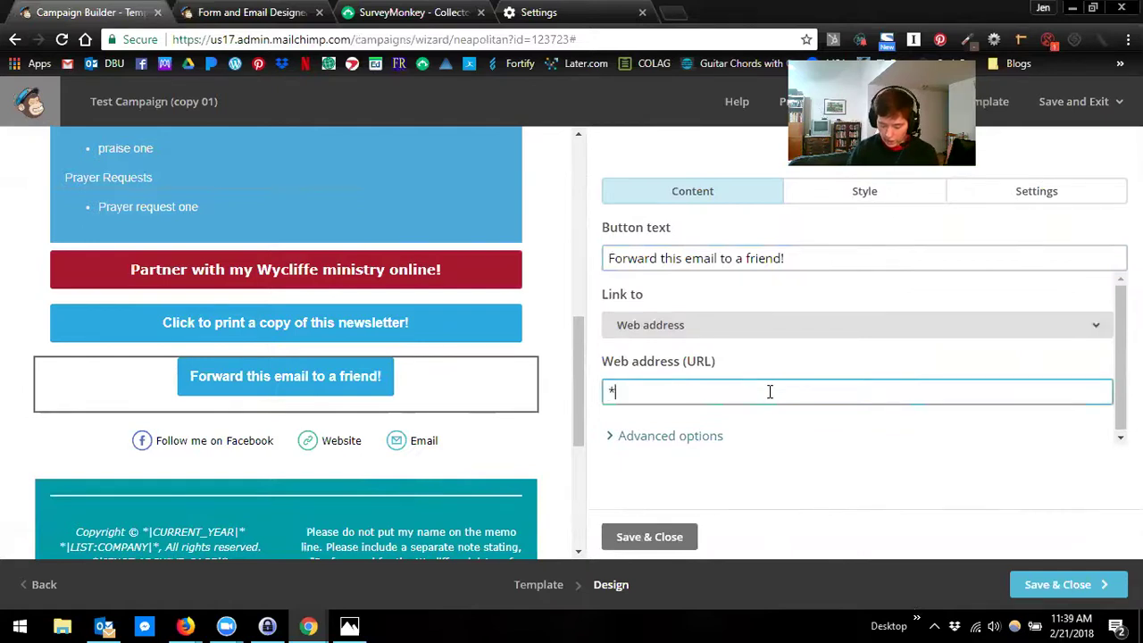
text(FORWA)
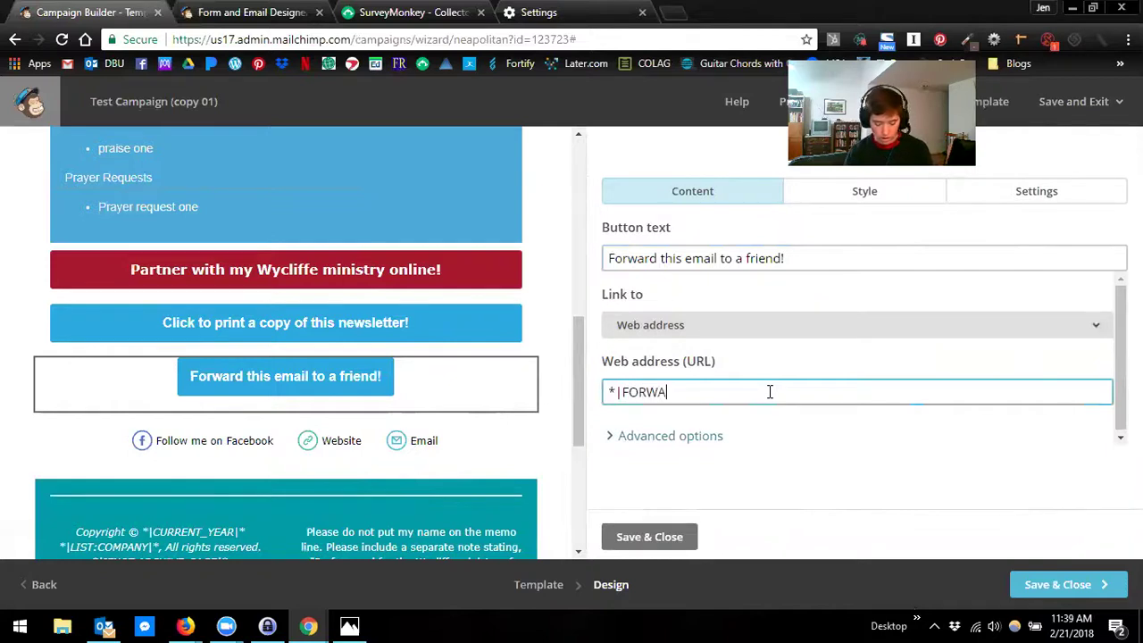
text(RD|*)
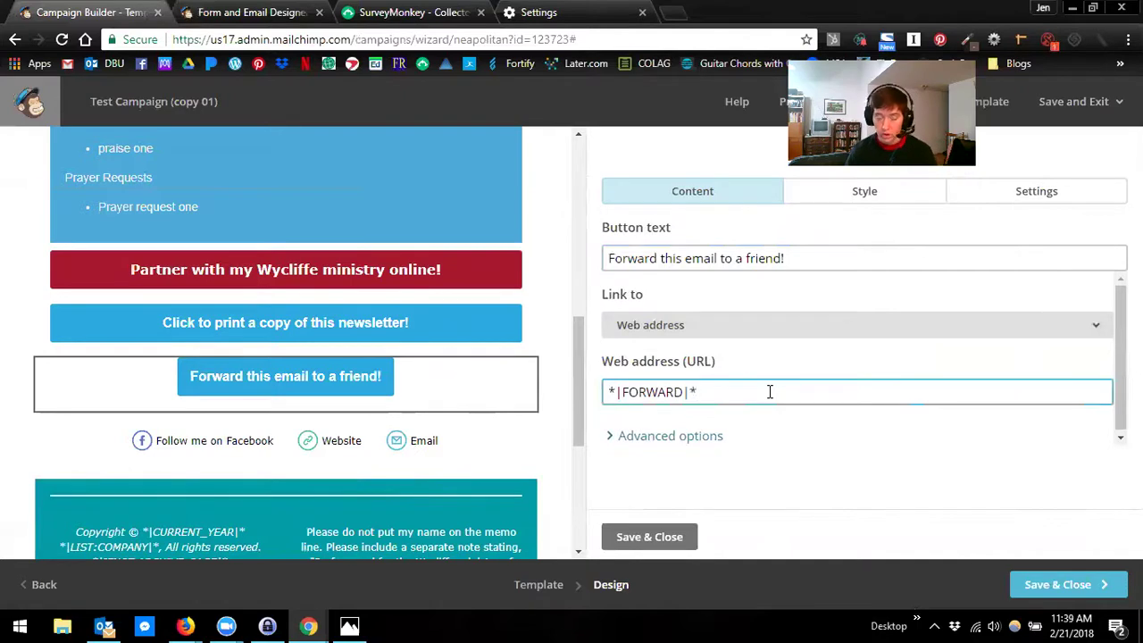
click(666, 539)
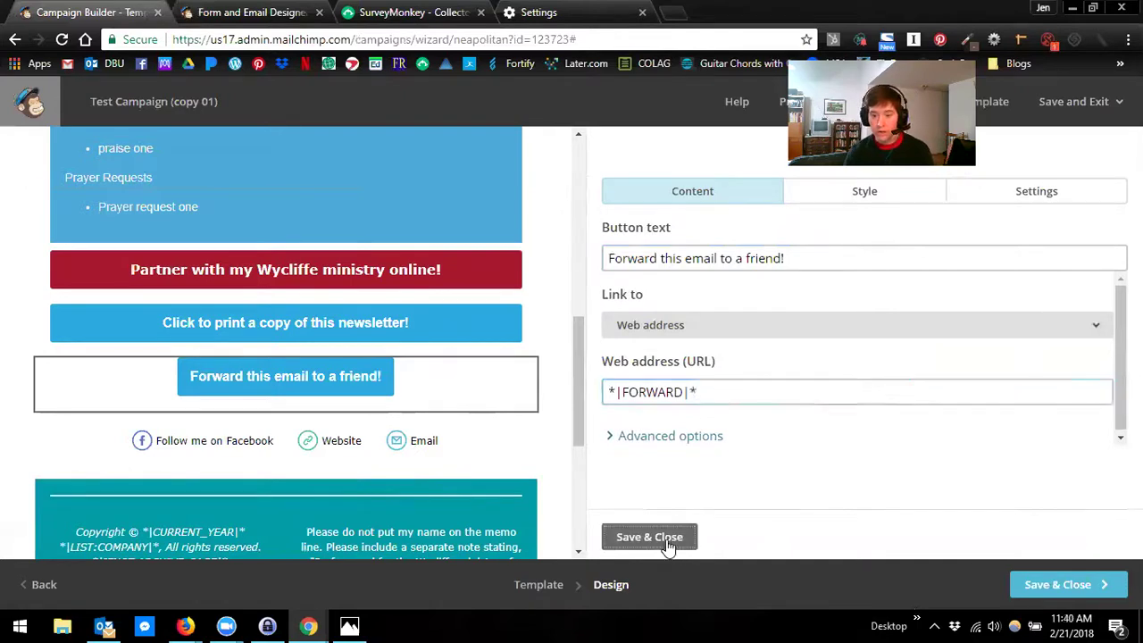
click(344, 391)
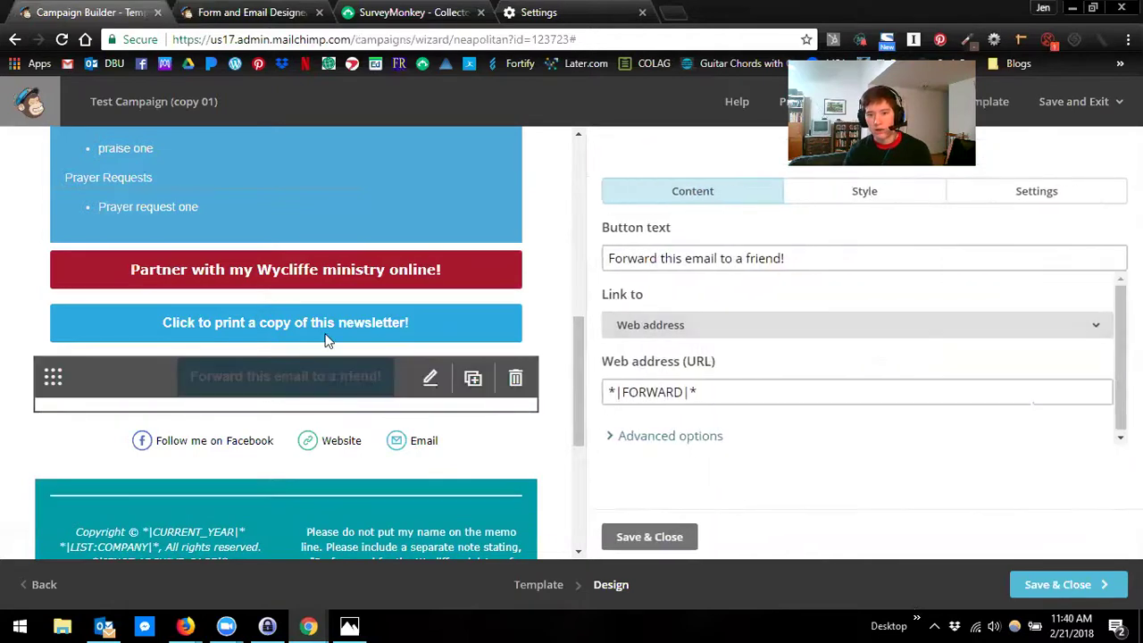
click(652, 539)
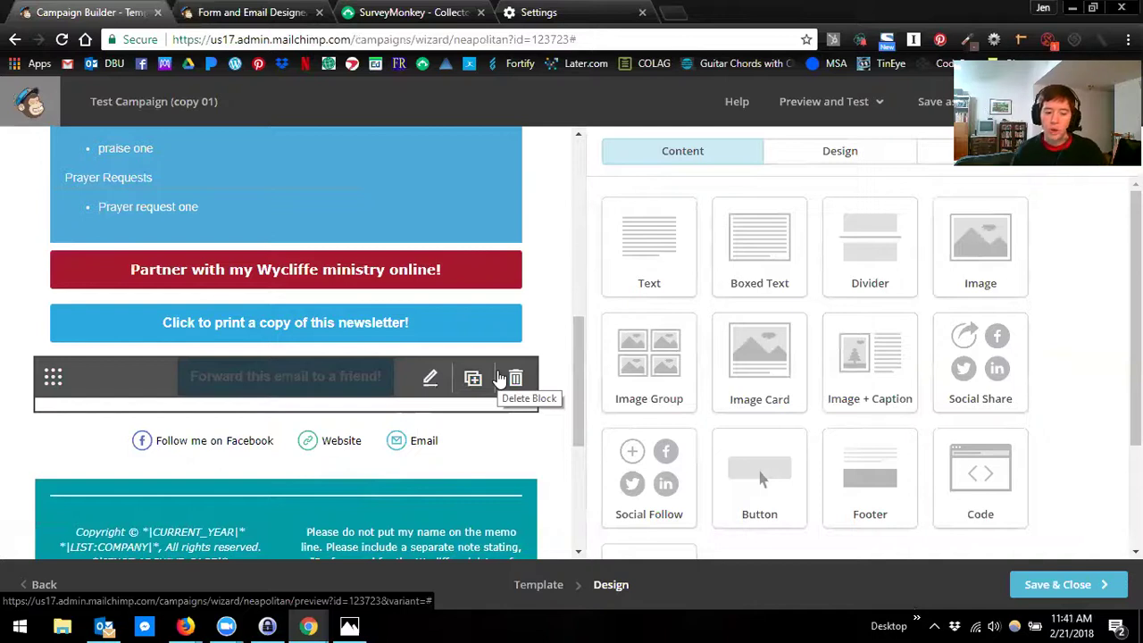
scroll(390, 298, up, 4)
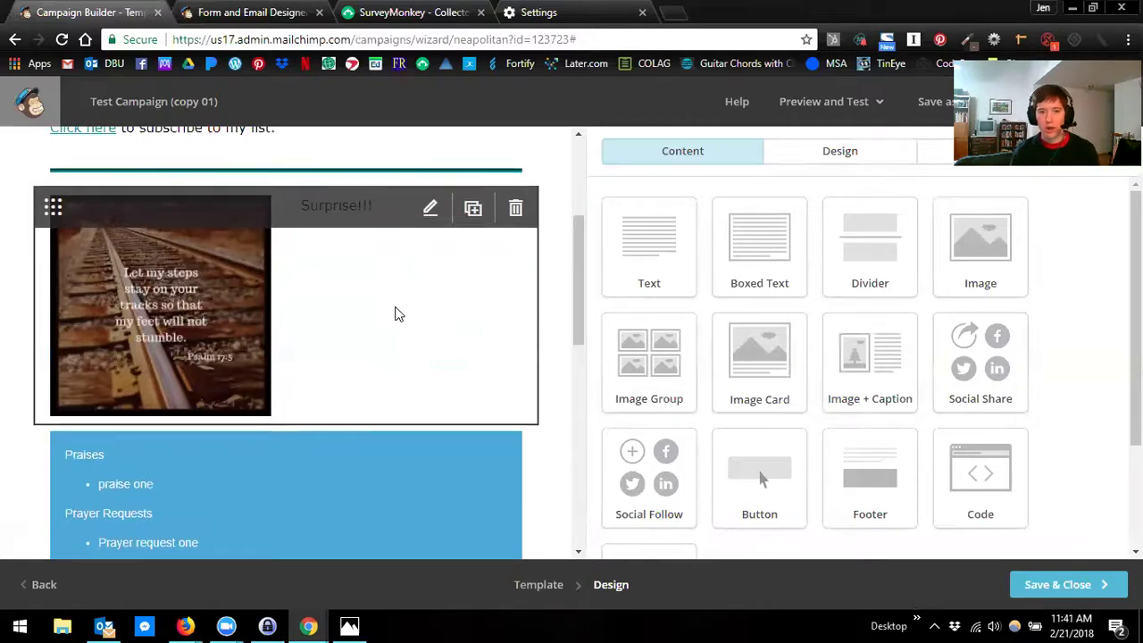
scroll(396, 314, up, 3)
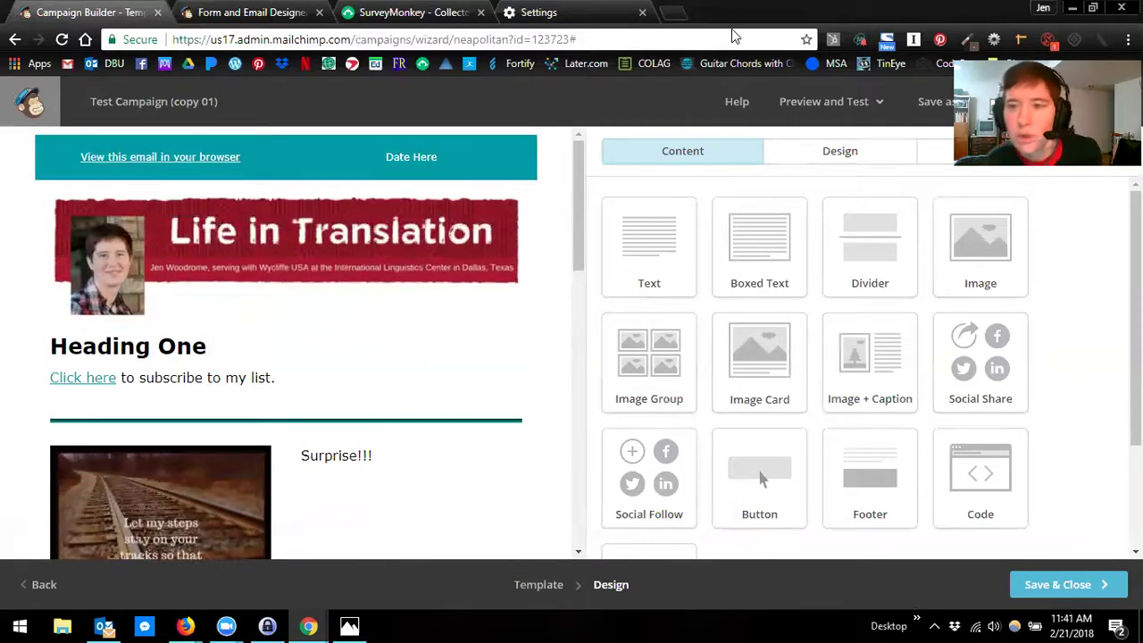
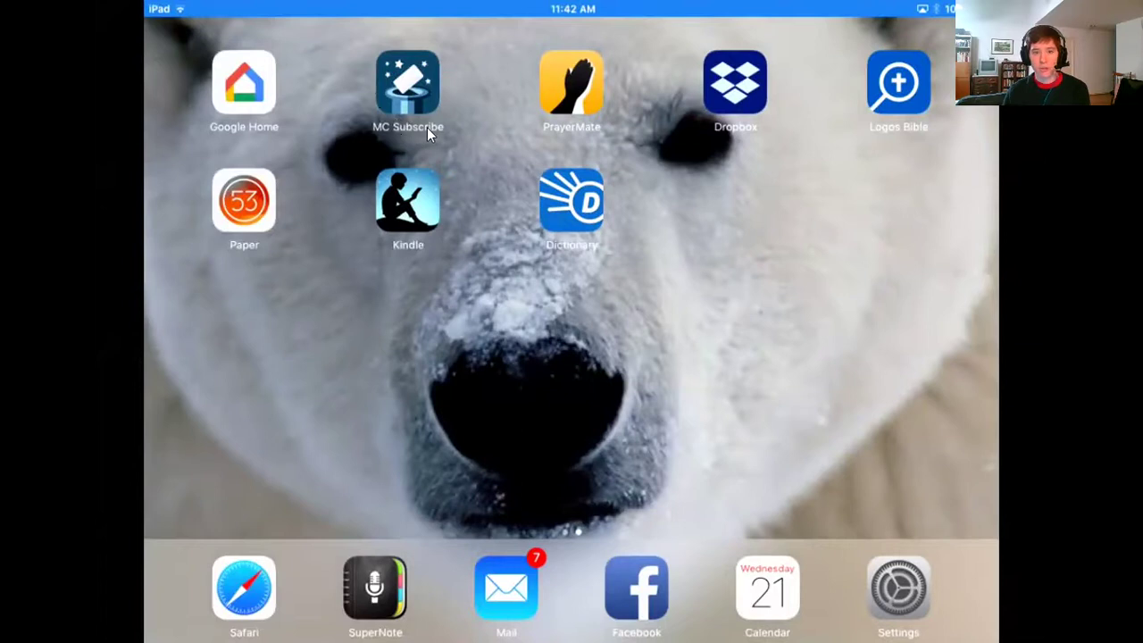
Switch to the MC Subscribe app on the iPad and create a form for Test List with automatic group assignment off.
click(426, 90)
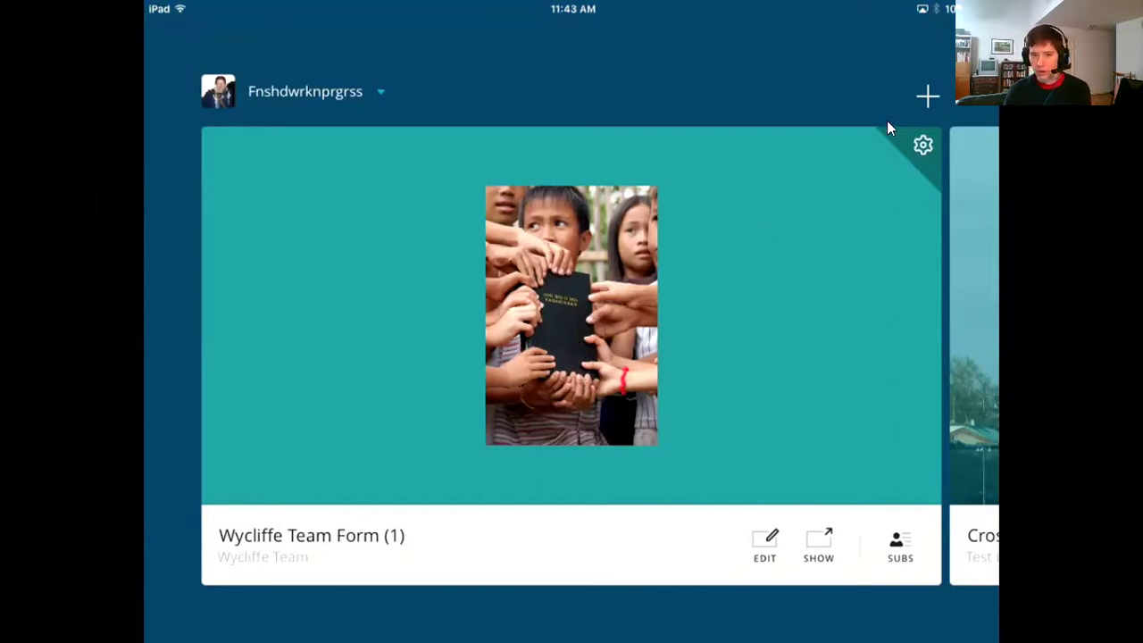
click(927, 98)
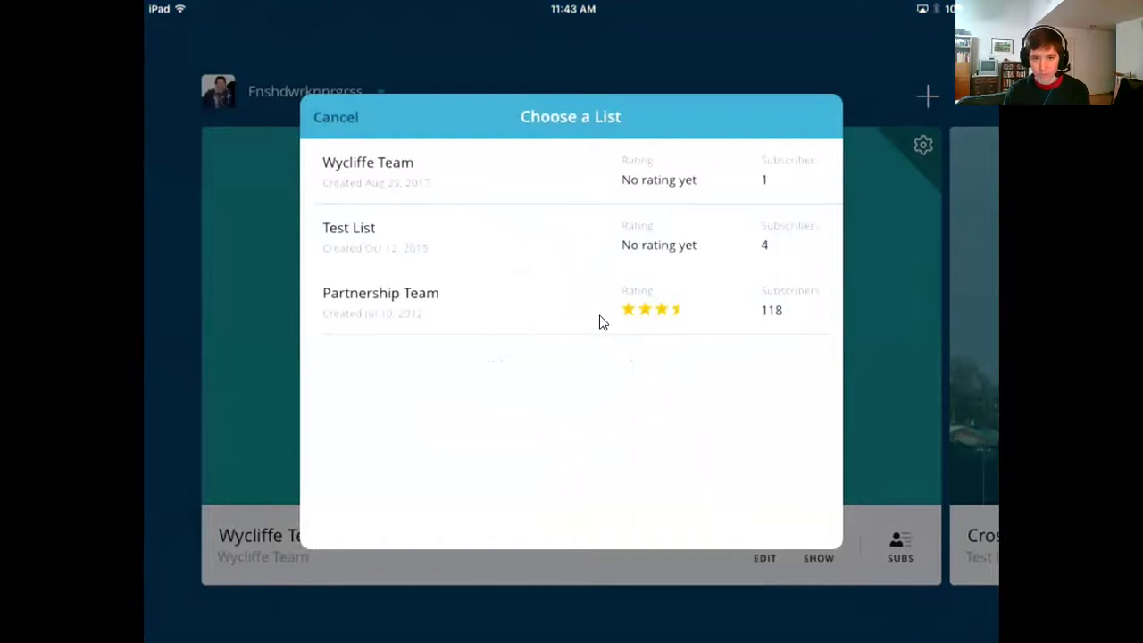
click(349, 234)
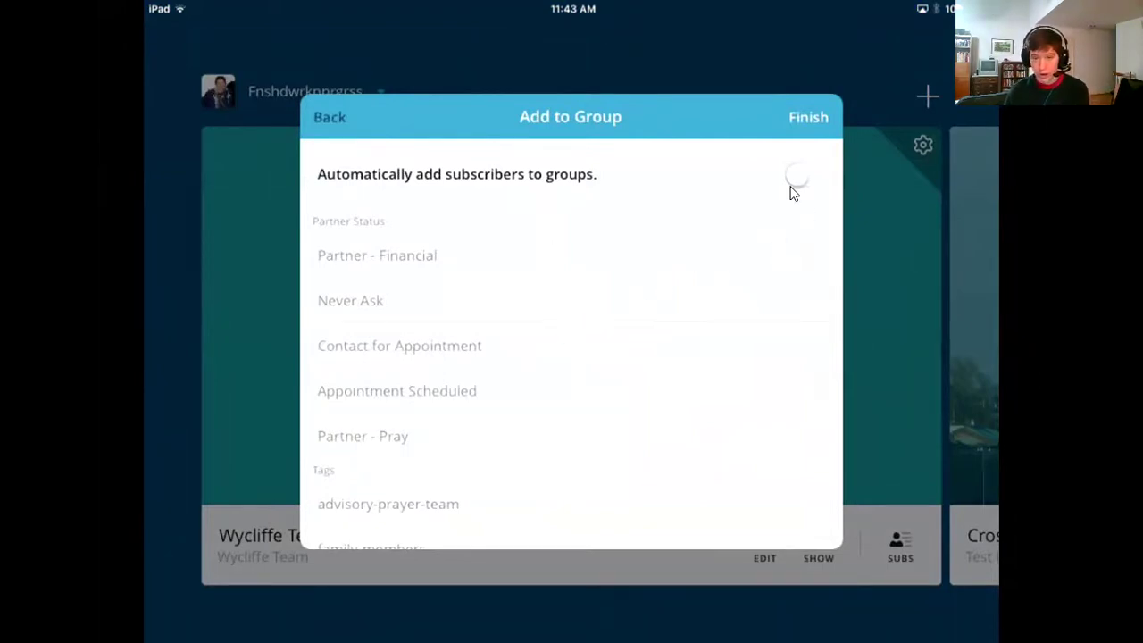
click(805, 138)
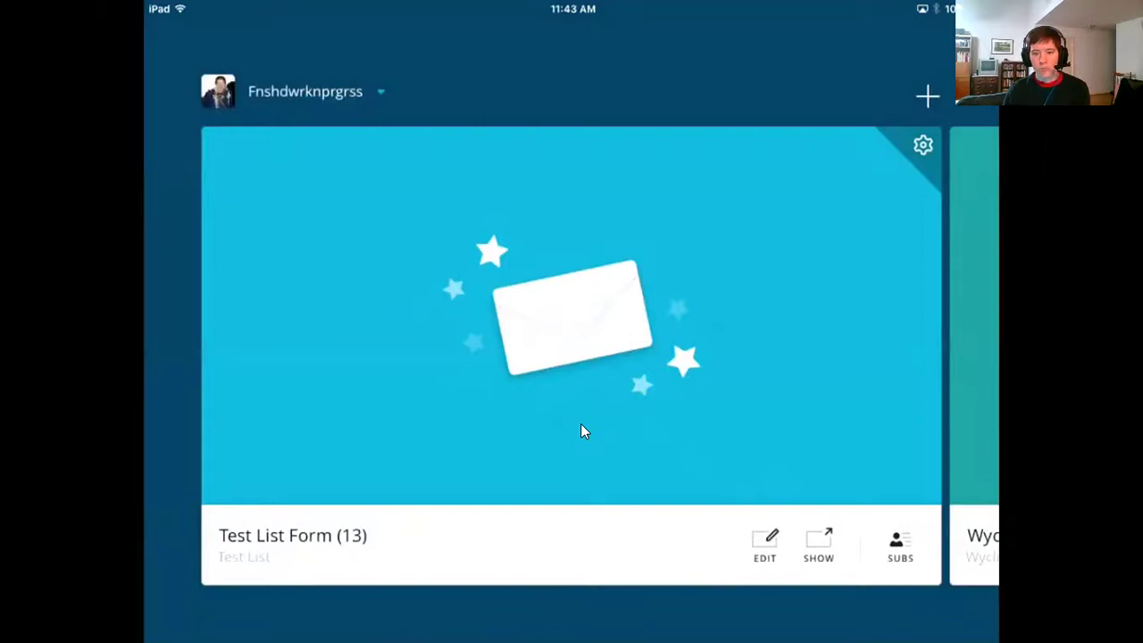
Check the new Test List form's delete, rename and replicate options, and open the form for editing.
click(921, 148)
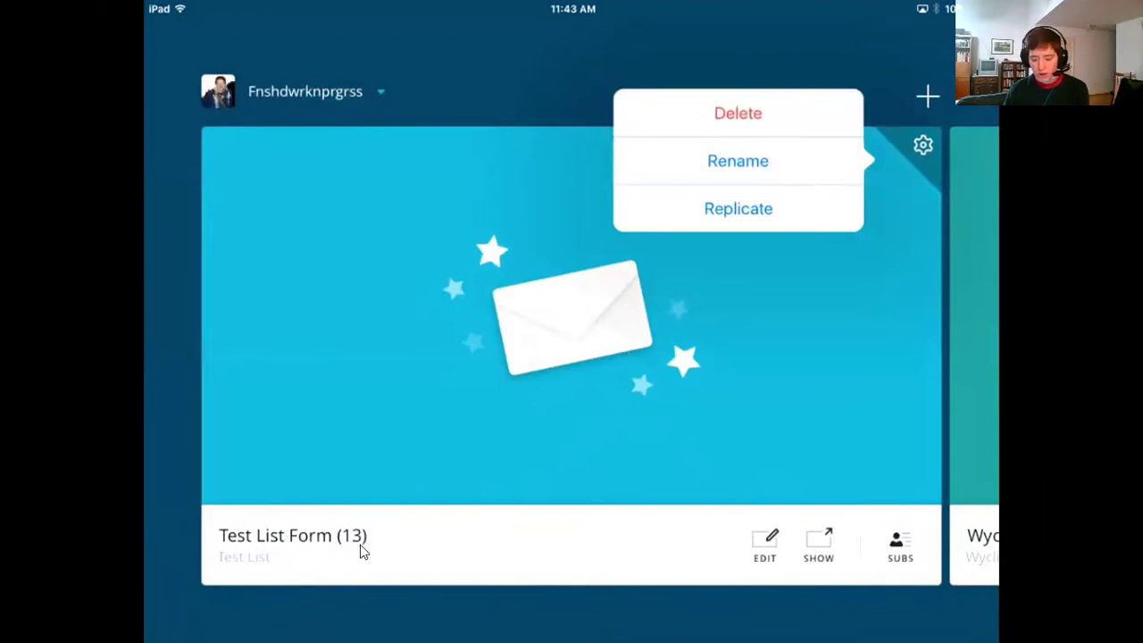
click(329, 583)
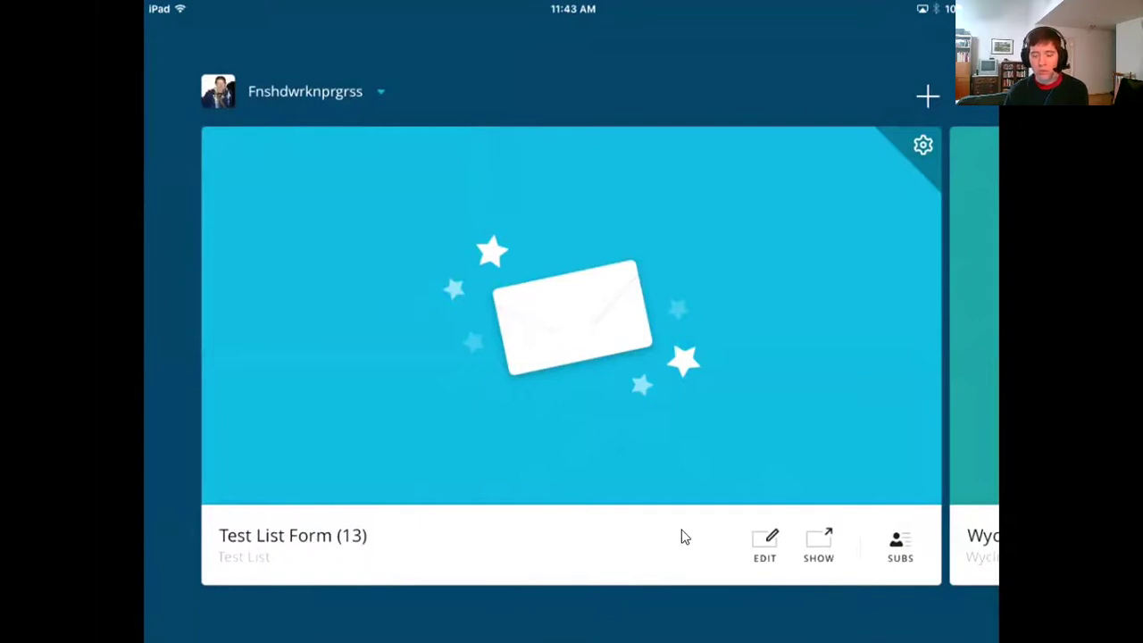
click(773, 541)
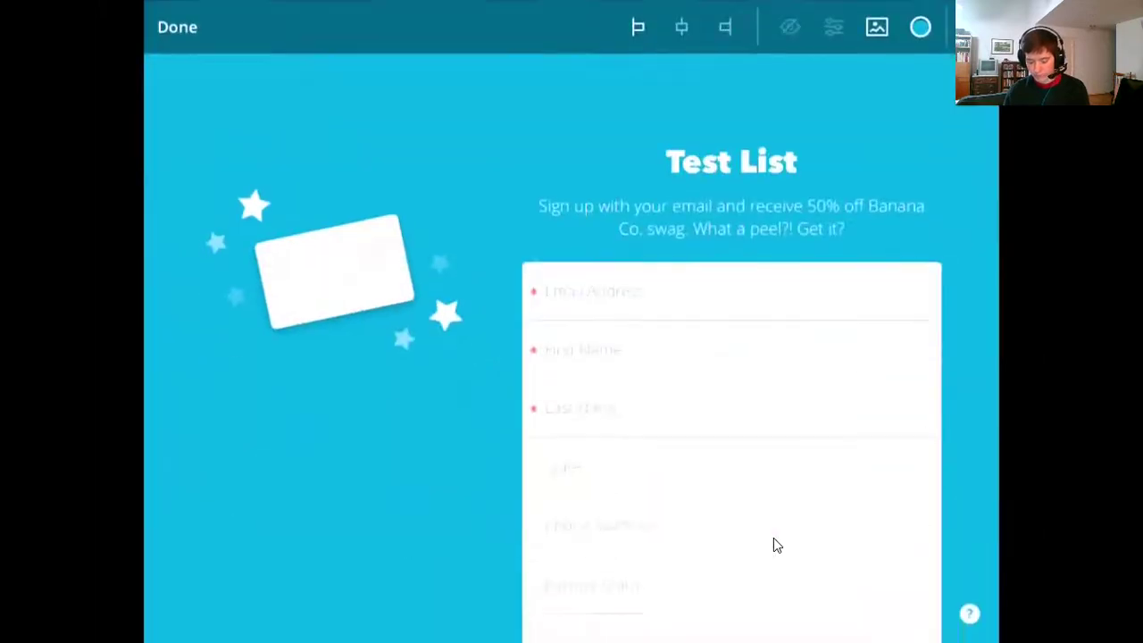
Set the font of the Test List form's title to Georgia.
click(727, 169)
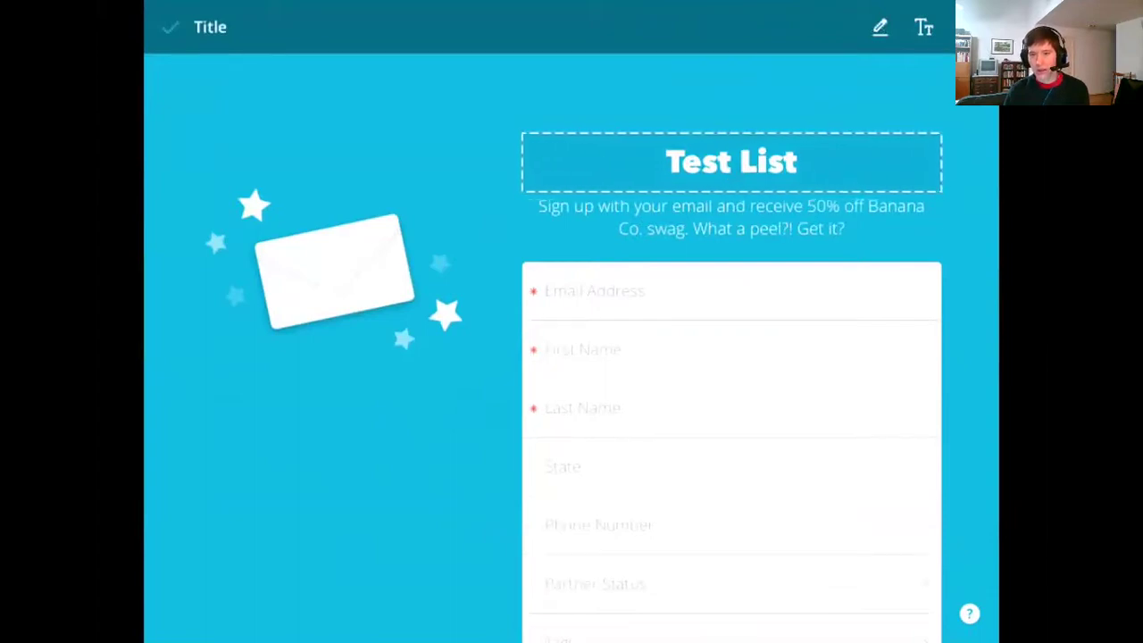
click(921, 40)
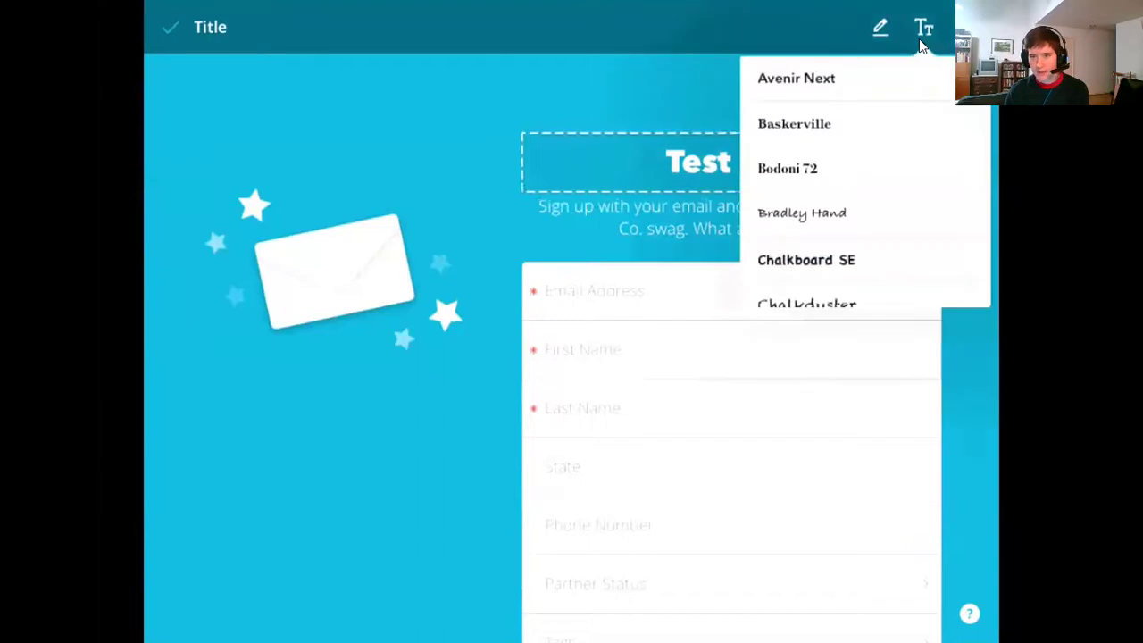
scroll(863, 197, down, 4)
scroll(862, 207, down, 3)
click(862, 207)
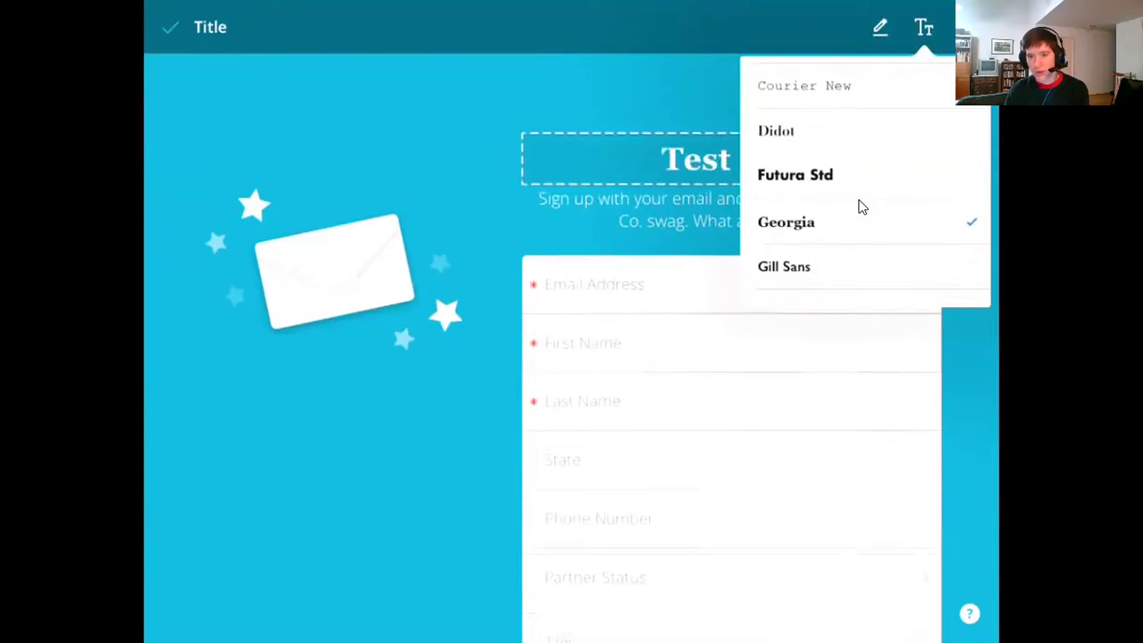
click(867, 50)
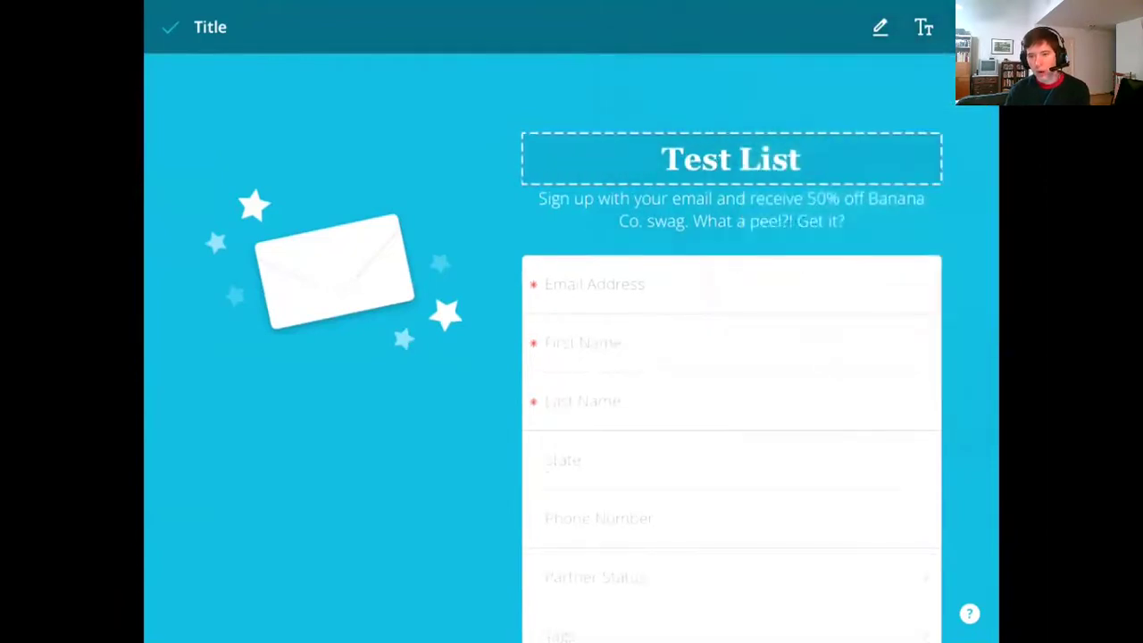
View the form title's text editor and close it.
click(877, 34)
click(778, 98)
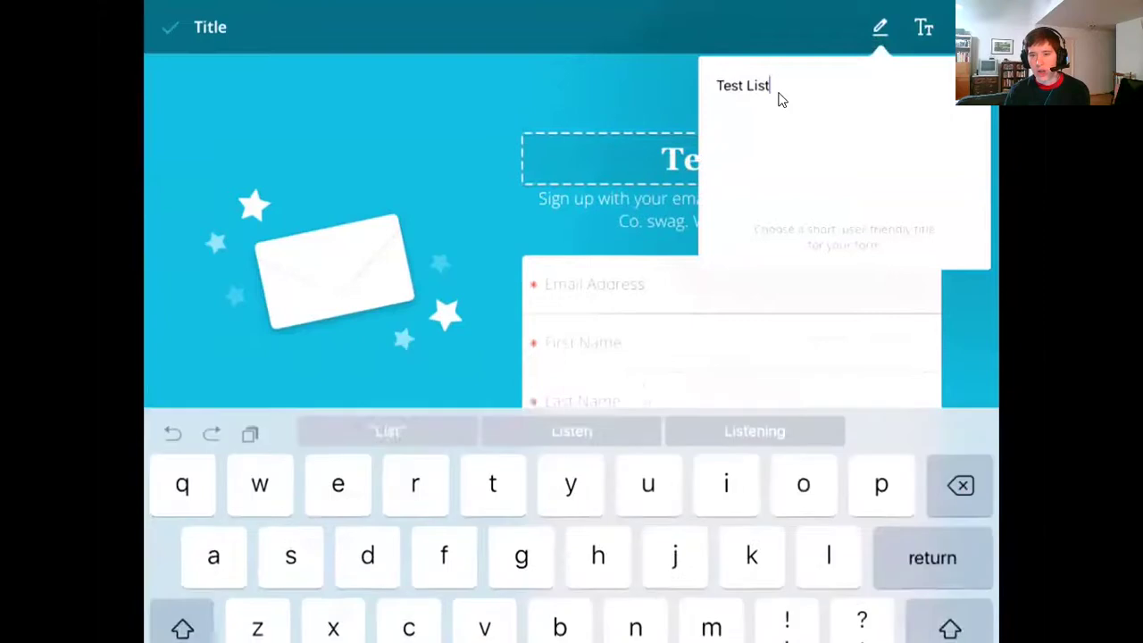
key(Return)
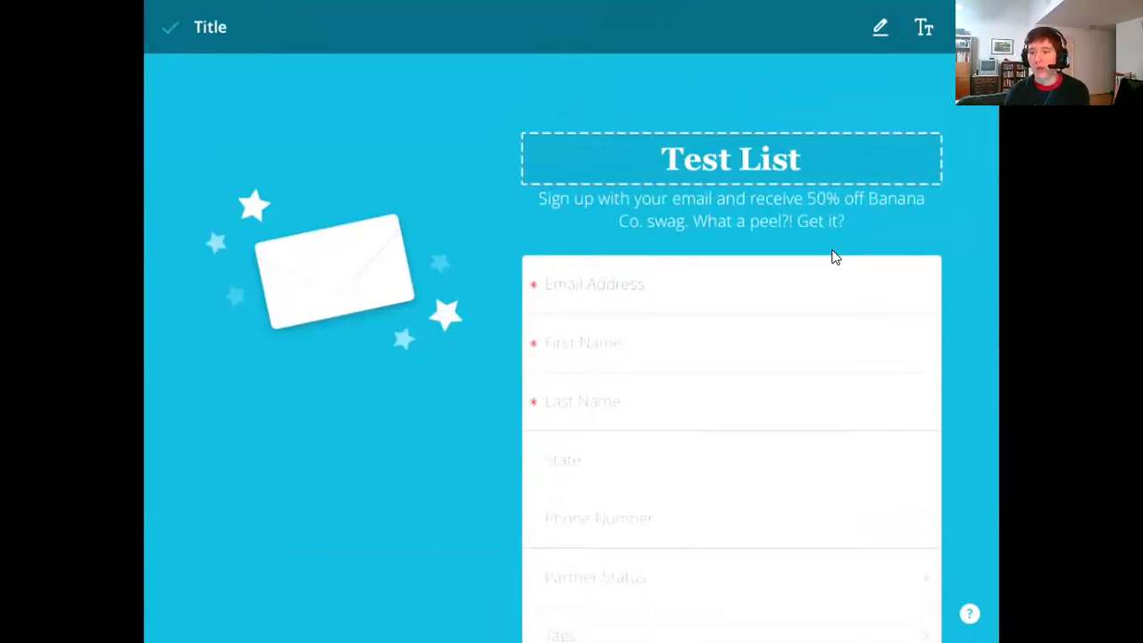
Select the signup message and the form fields block in turn, and open the Form Settings for the fields.
click(809, 207)
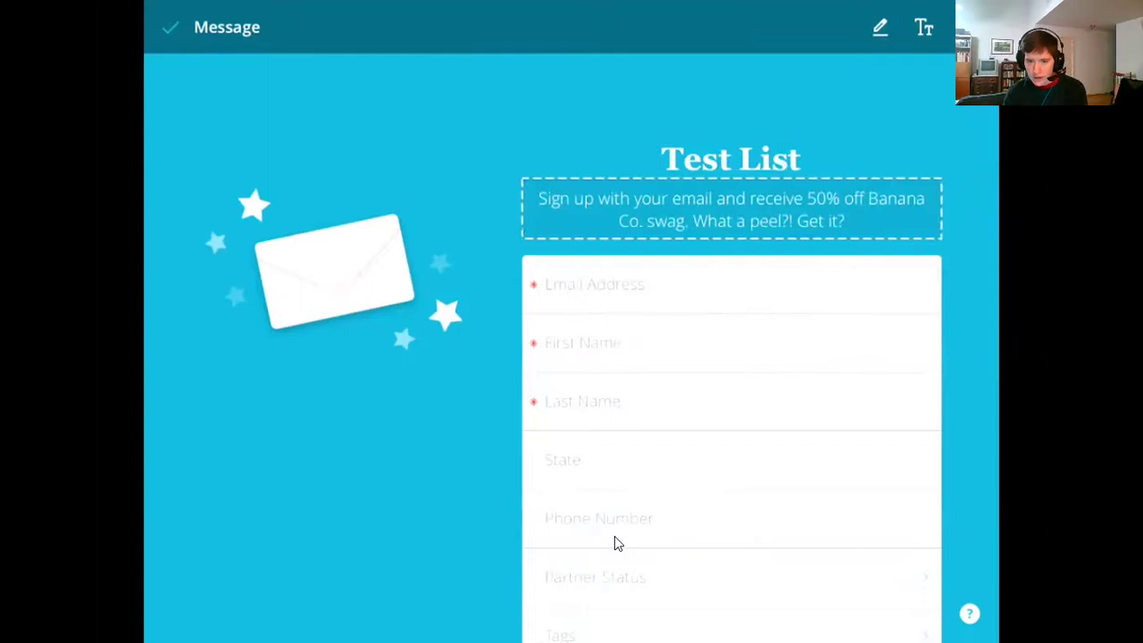
click(618, 567)
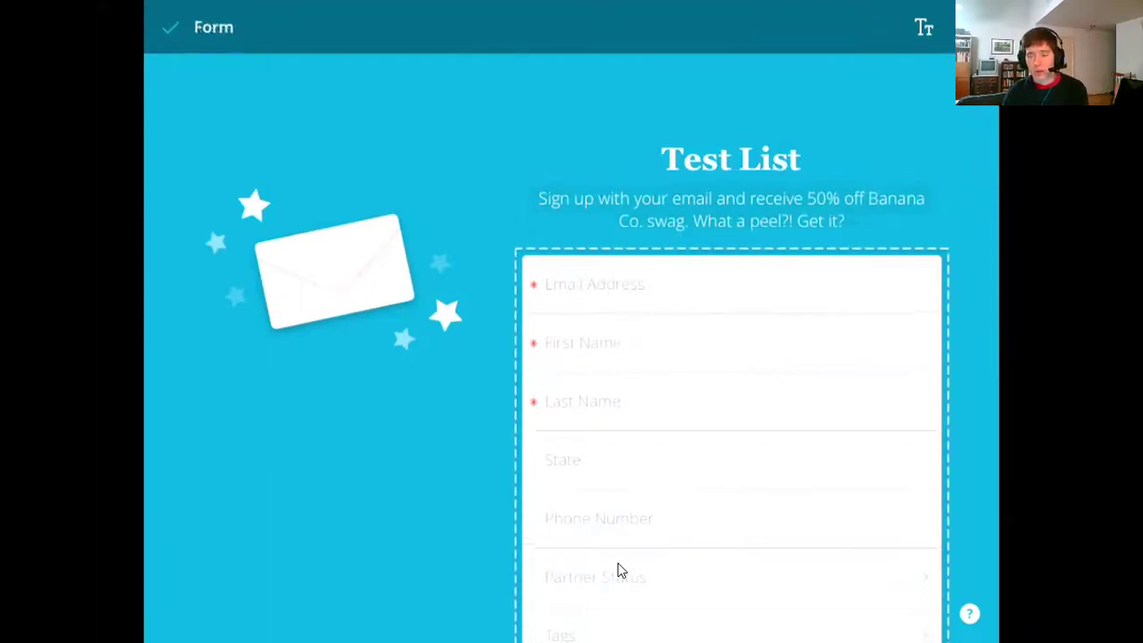
scroll(622, 572, down, 1)
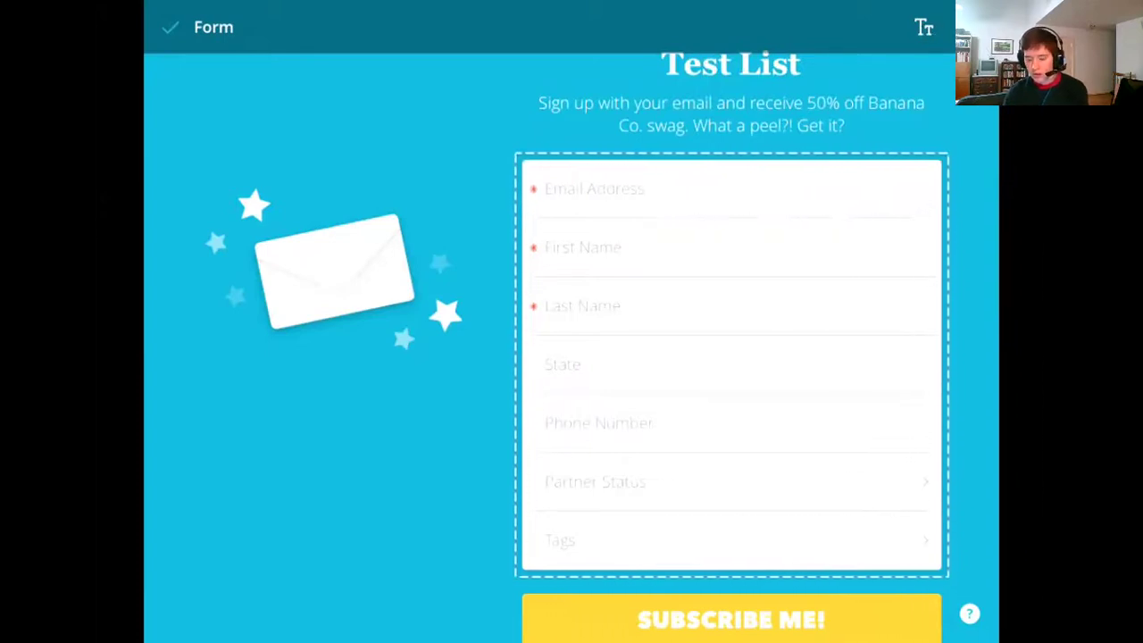
click(857, 186)
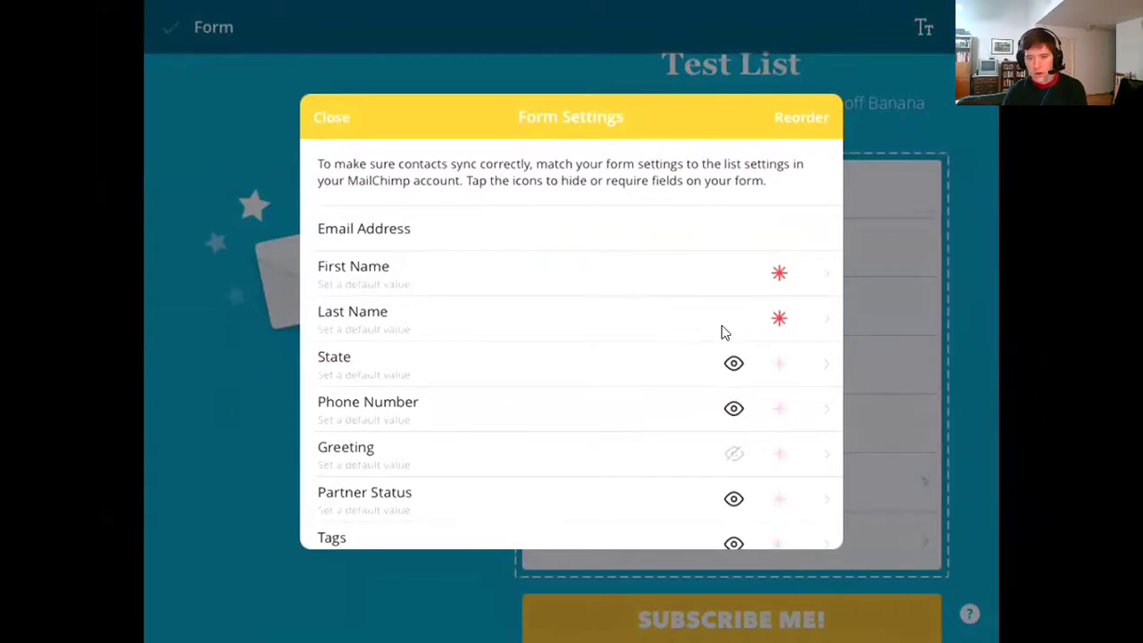
Try making the First Name field optional, and restore it as a required field.
click(783, 275)
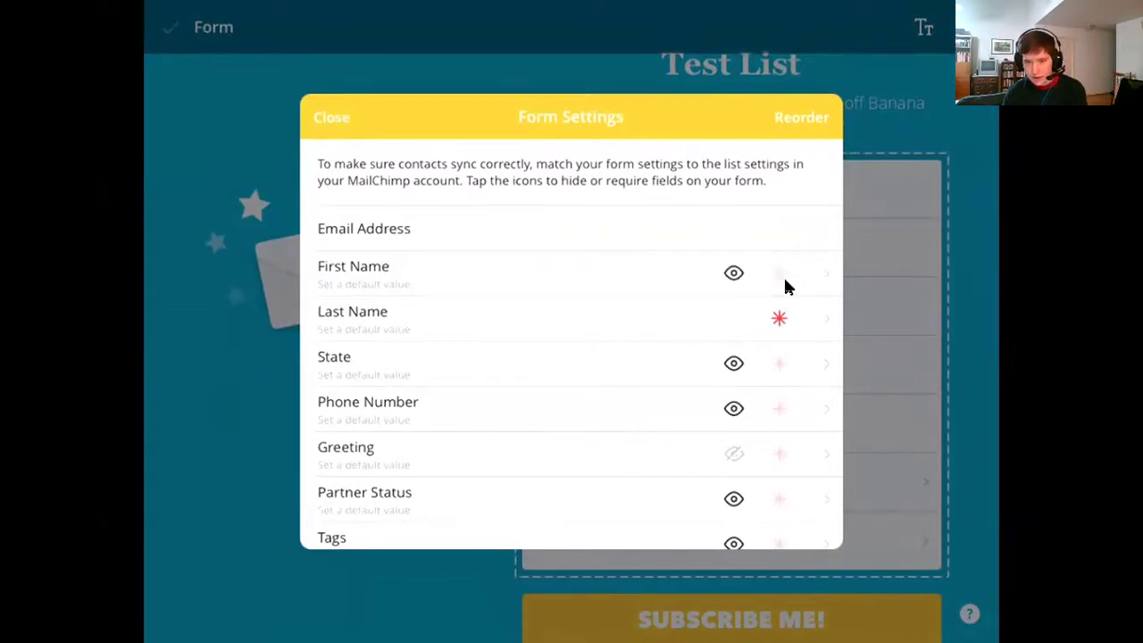
click(783, 276)
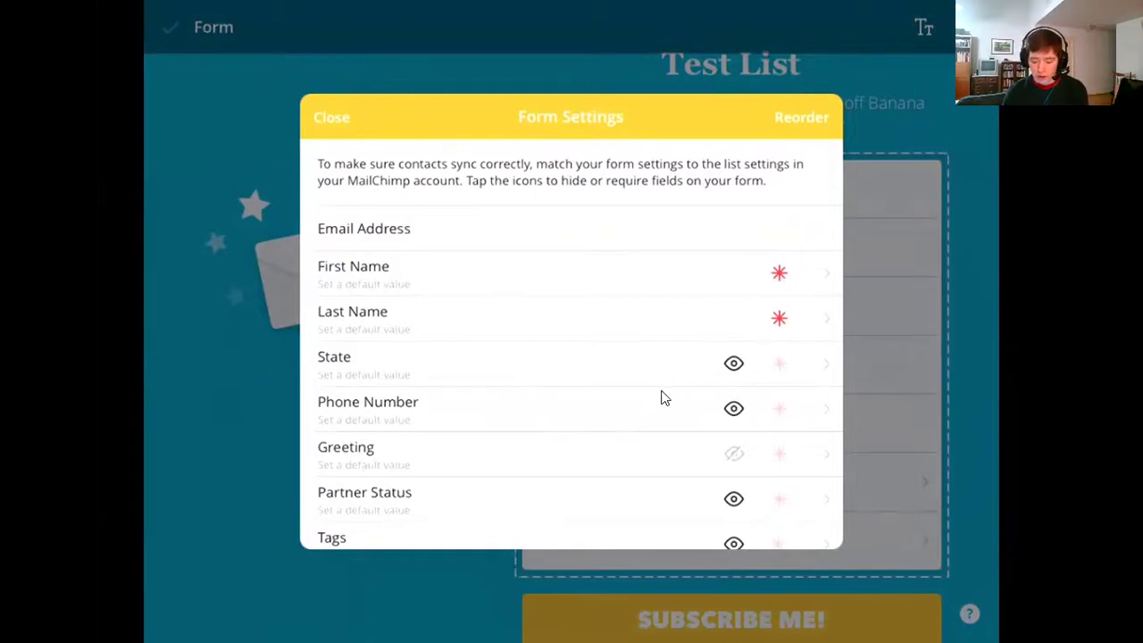
scroll(662, 397, down, 2)
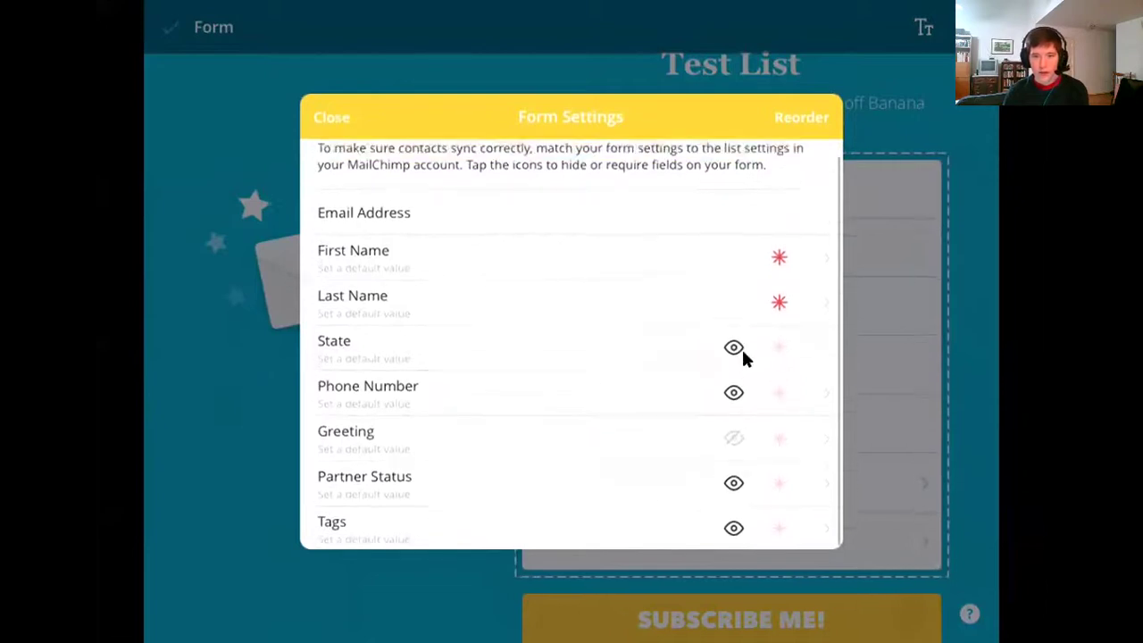
scroll(678, 384, down, 2)
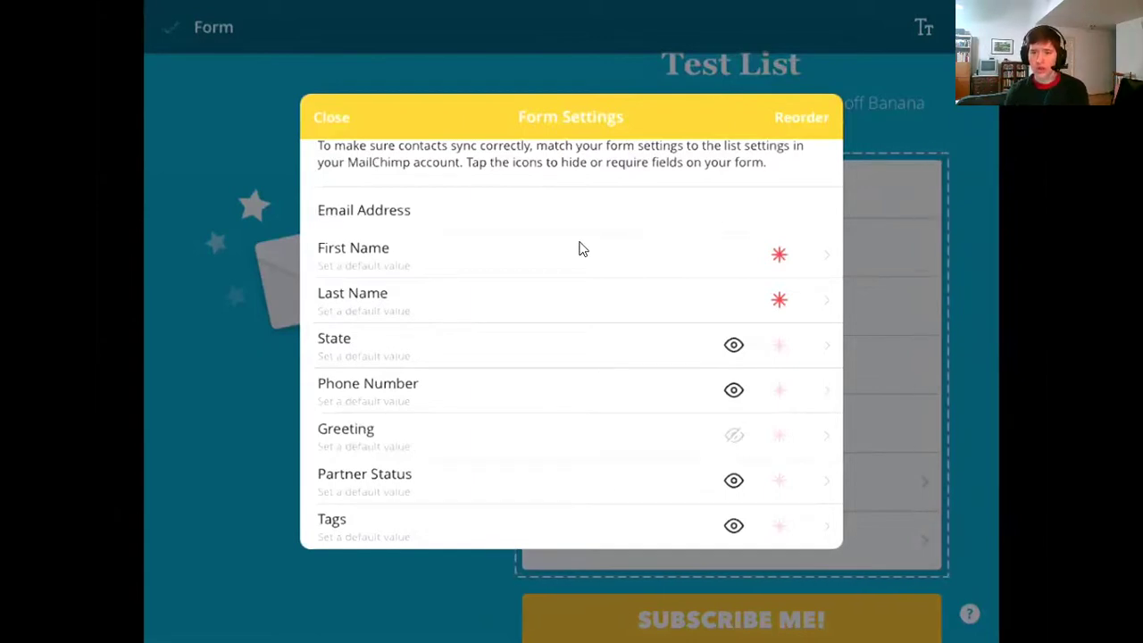
Hide the State, Phone Number, Partner Status and Tags fields on the signup form.
click(733, 345)
click(736, 345)
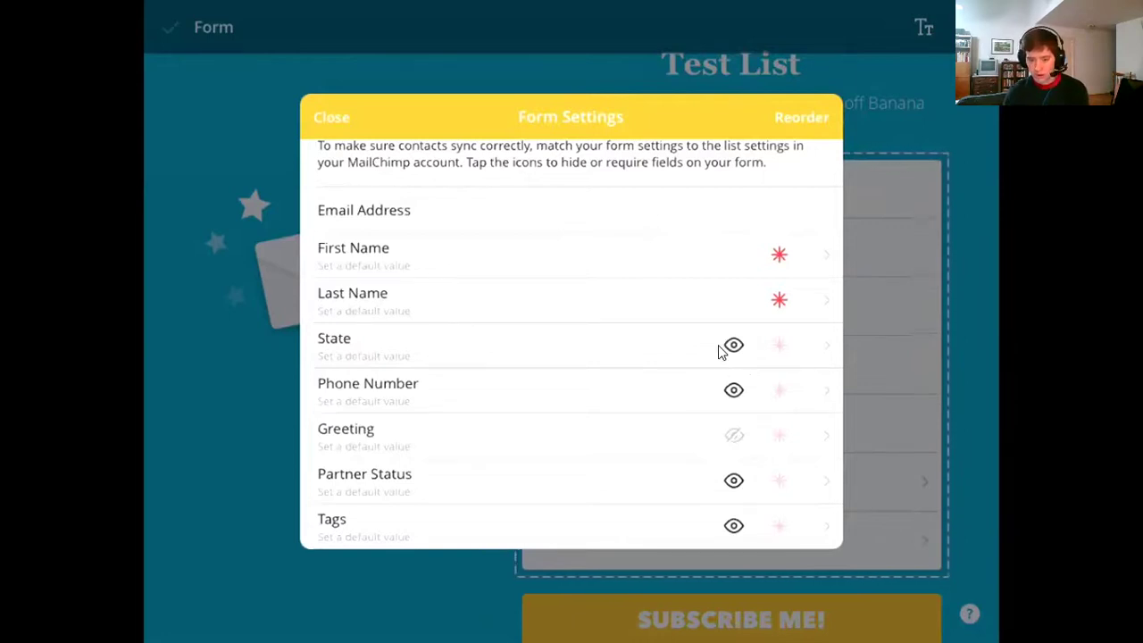
click(723, 349)
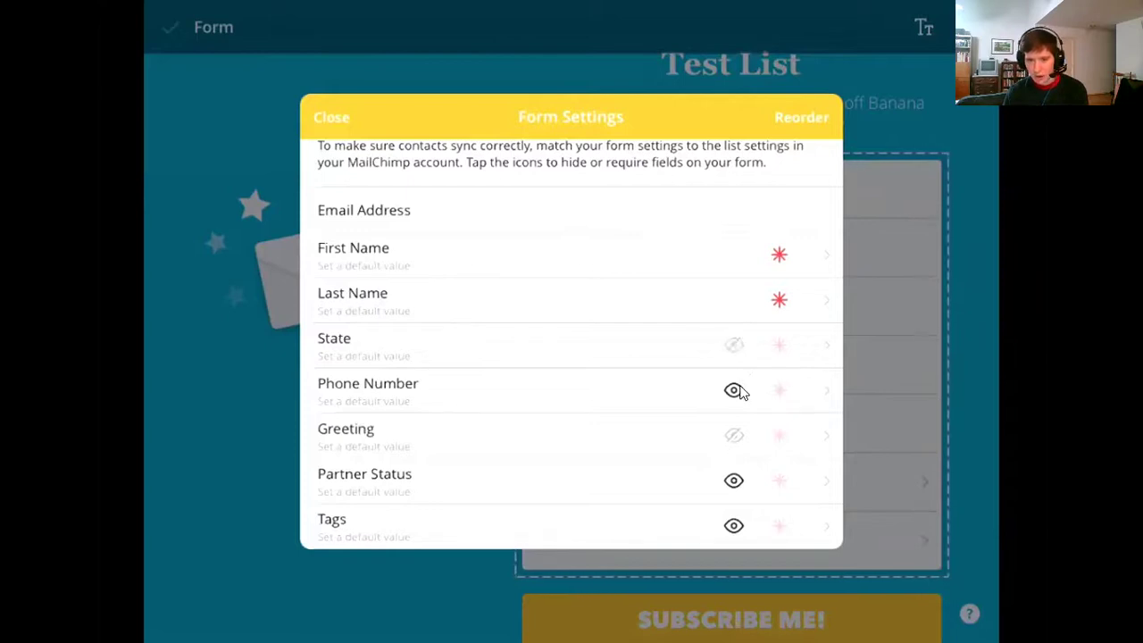
click(734, 392)
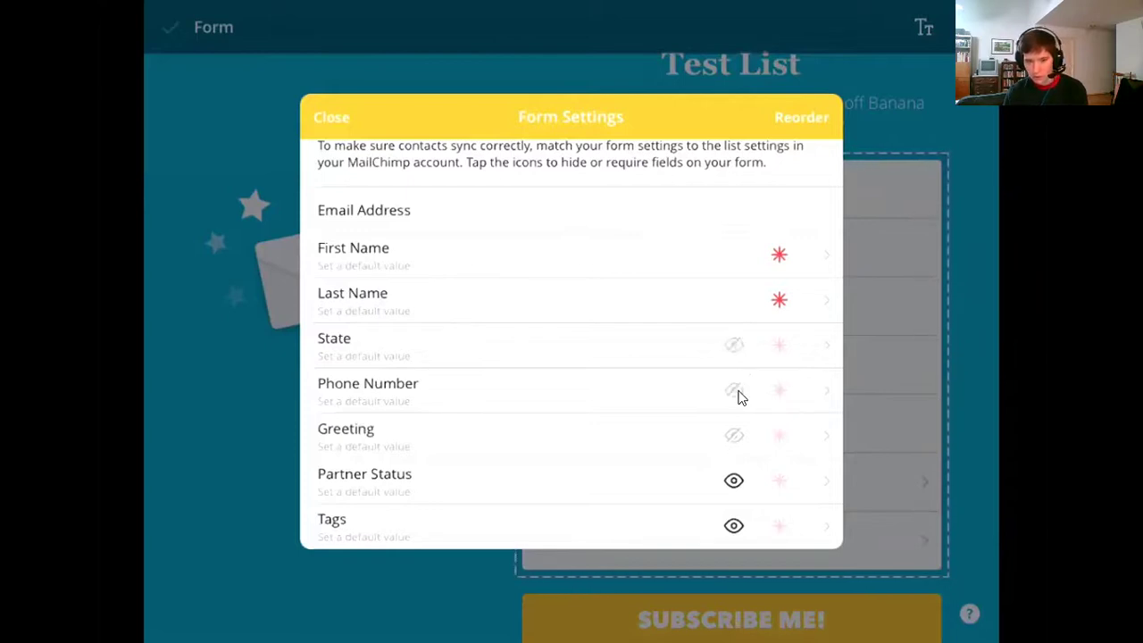
click(741, 482)
click(734, 525)
scroll(748, 487, down, 2)
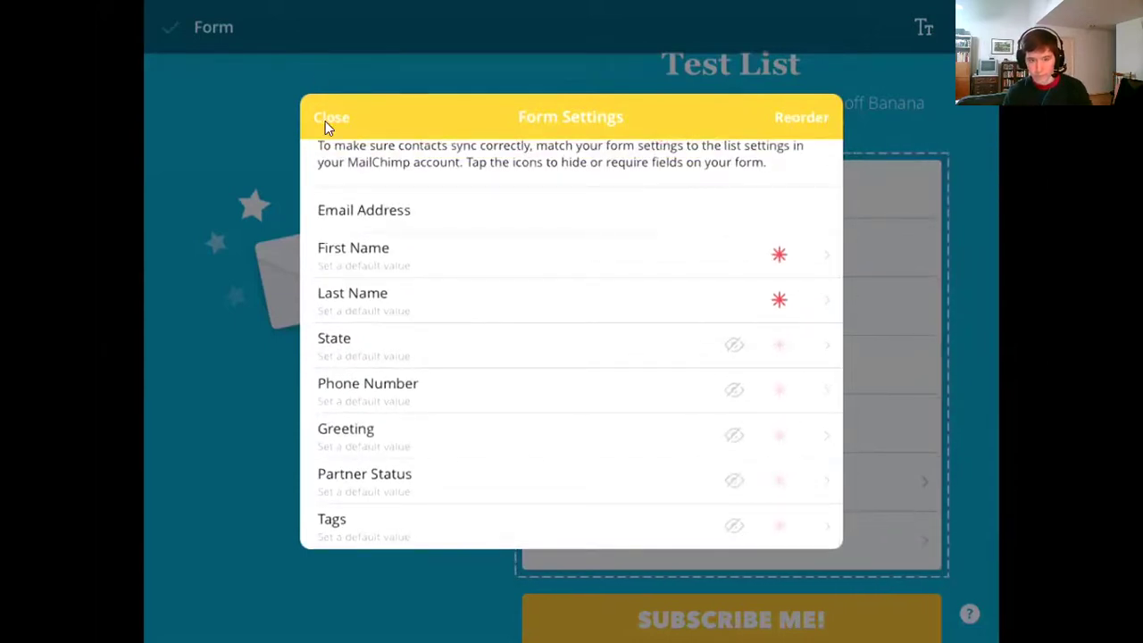
Close the Form Settings and select the Subscribe Me button on the form to view its editing options.
click(325, 120)
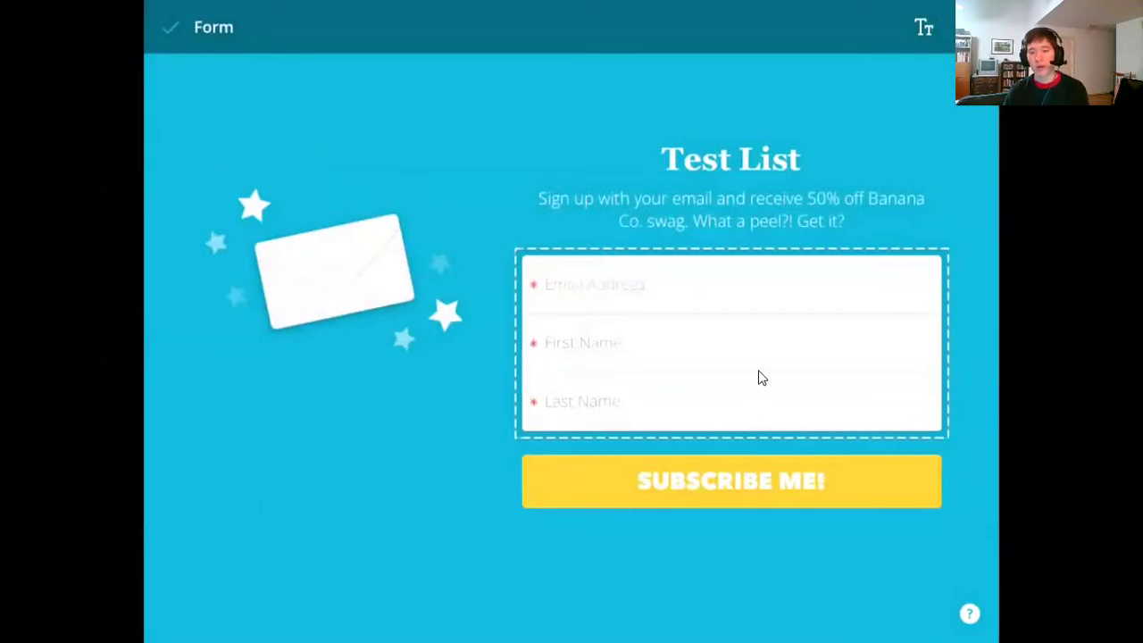
click(719, 505)
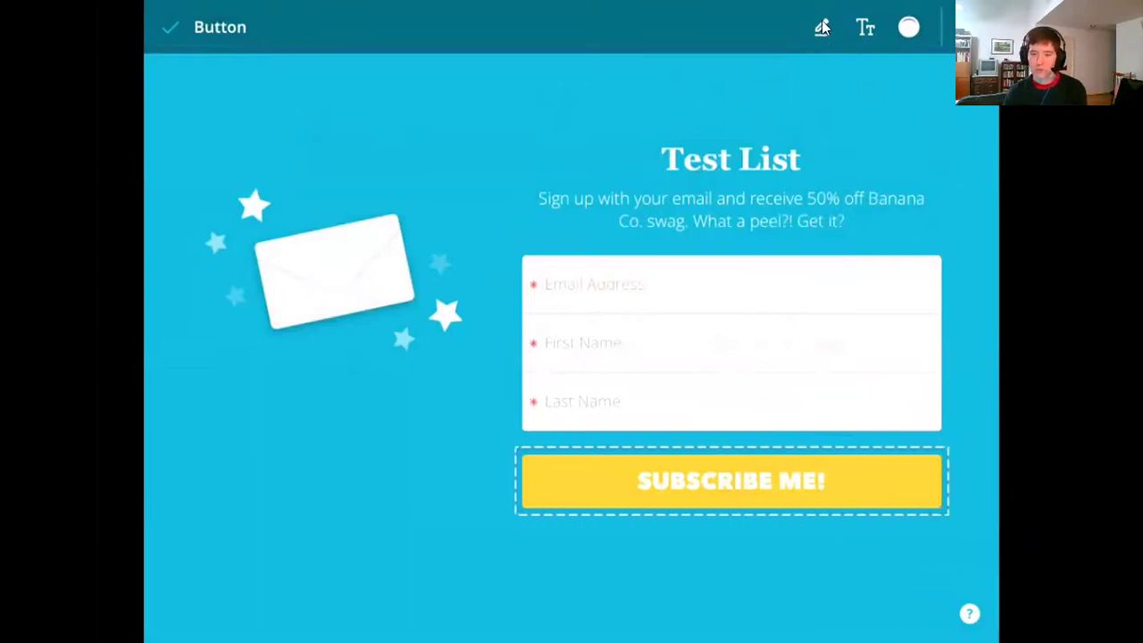
Replace the envelope logo with the Dropbox album photo of hands holding a black book, and finish editing the logo.
click(320, 252)
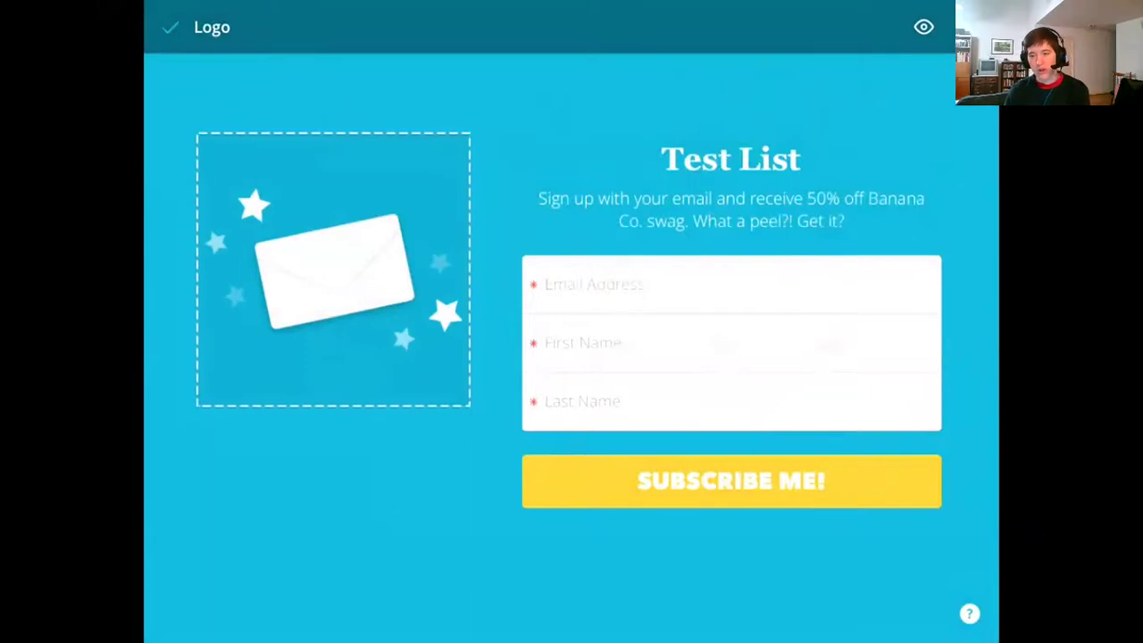
scroll(857, 268, down, 2)
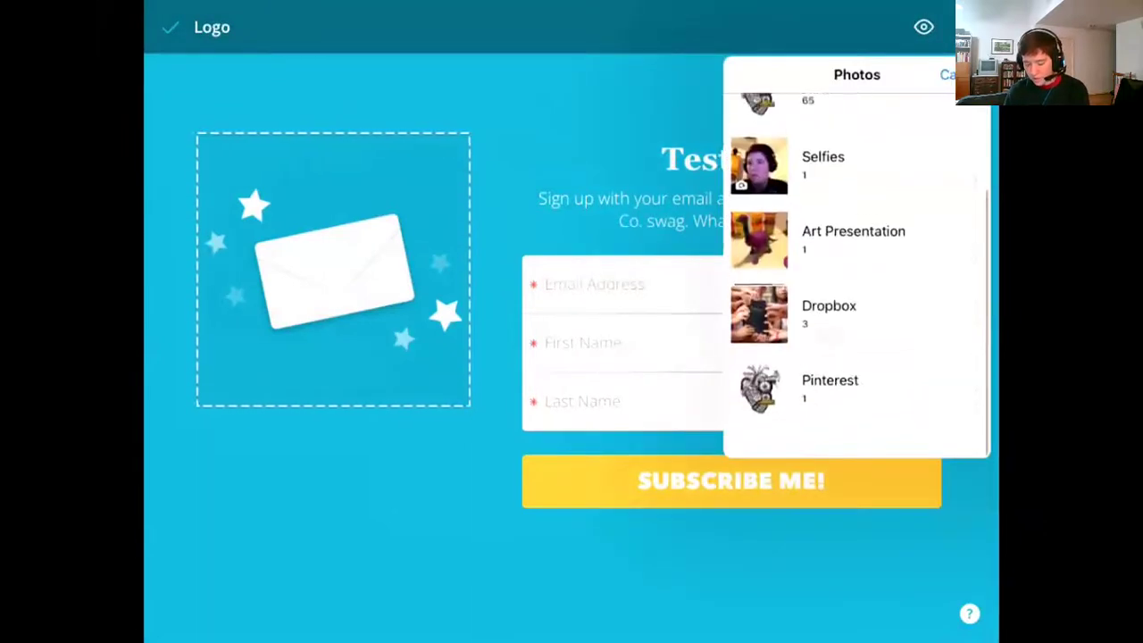
click(855, 346)
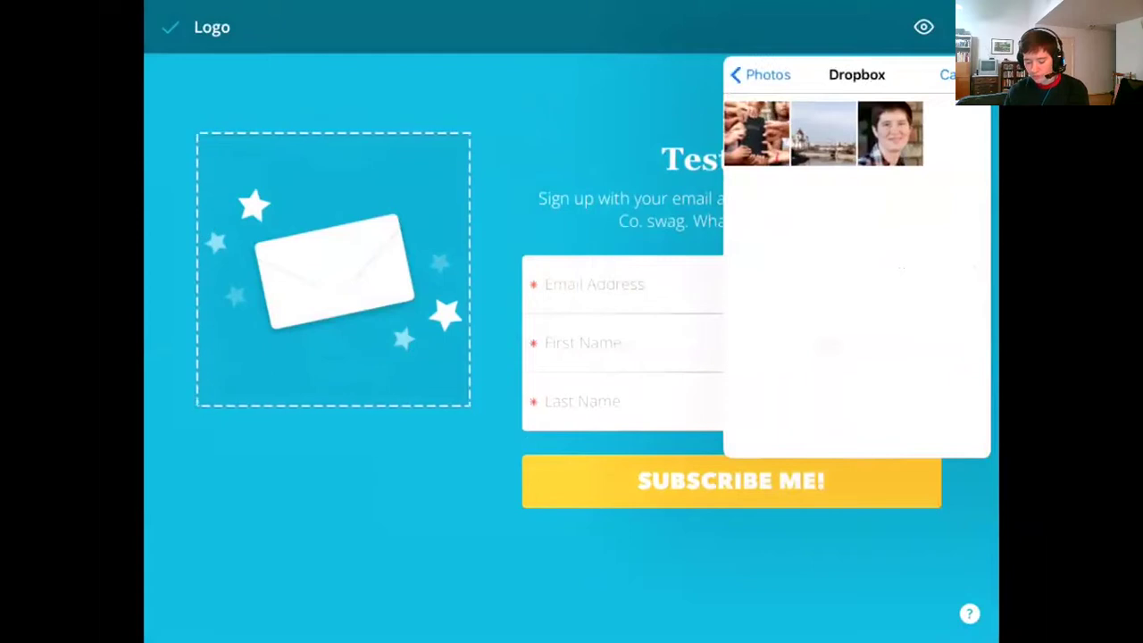
click(806, 103)
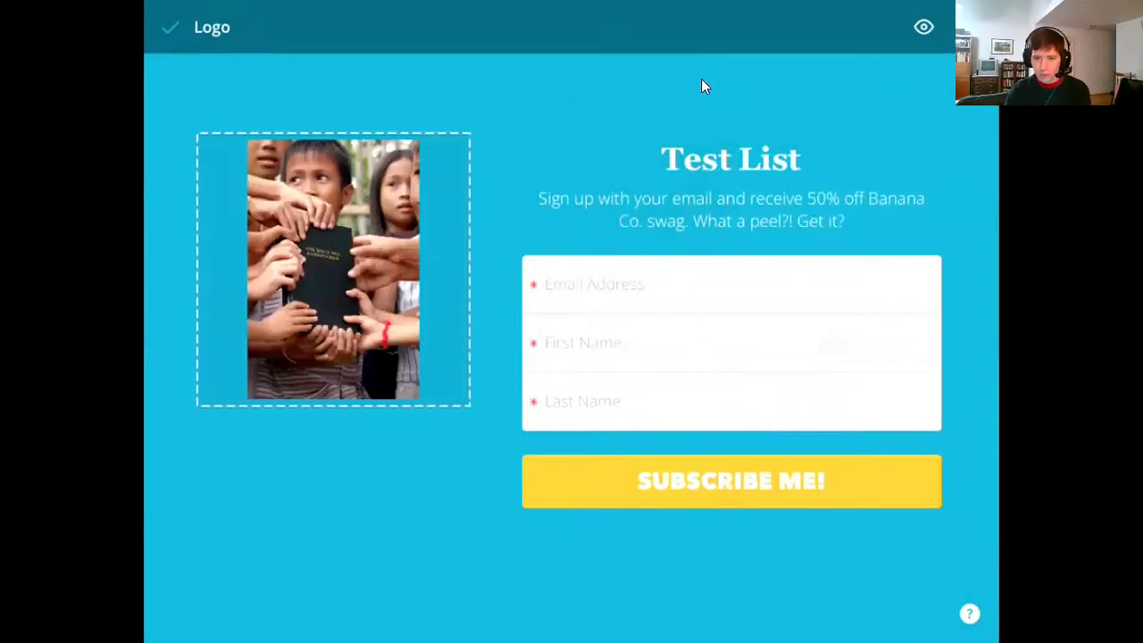
click(924, 28)
click(924, 28)
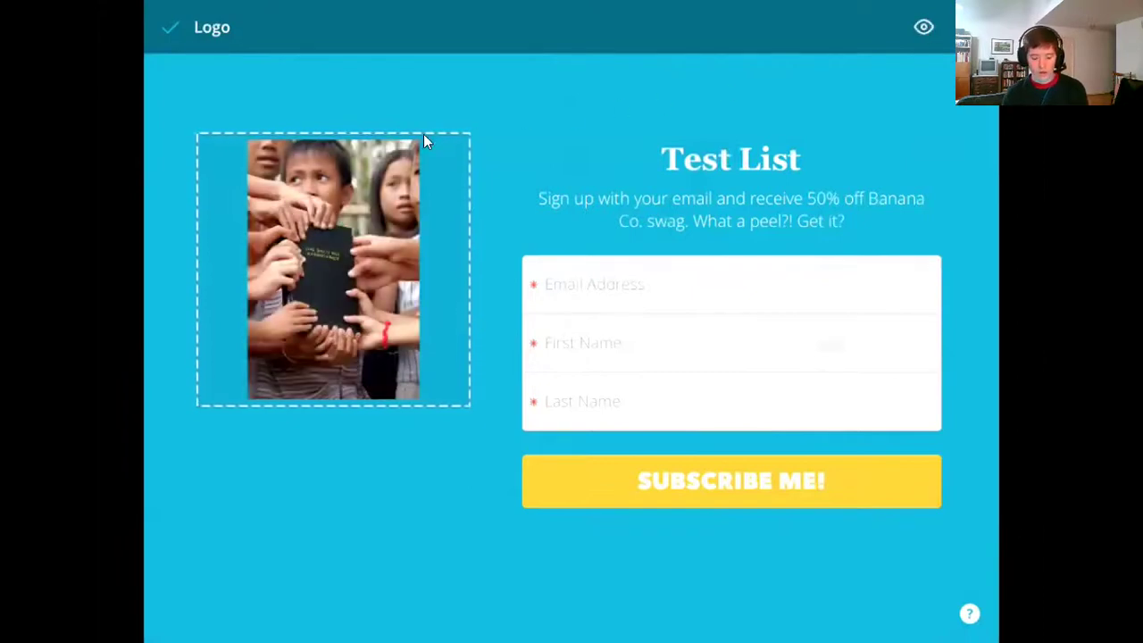
click(171, 32)
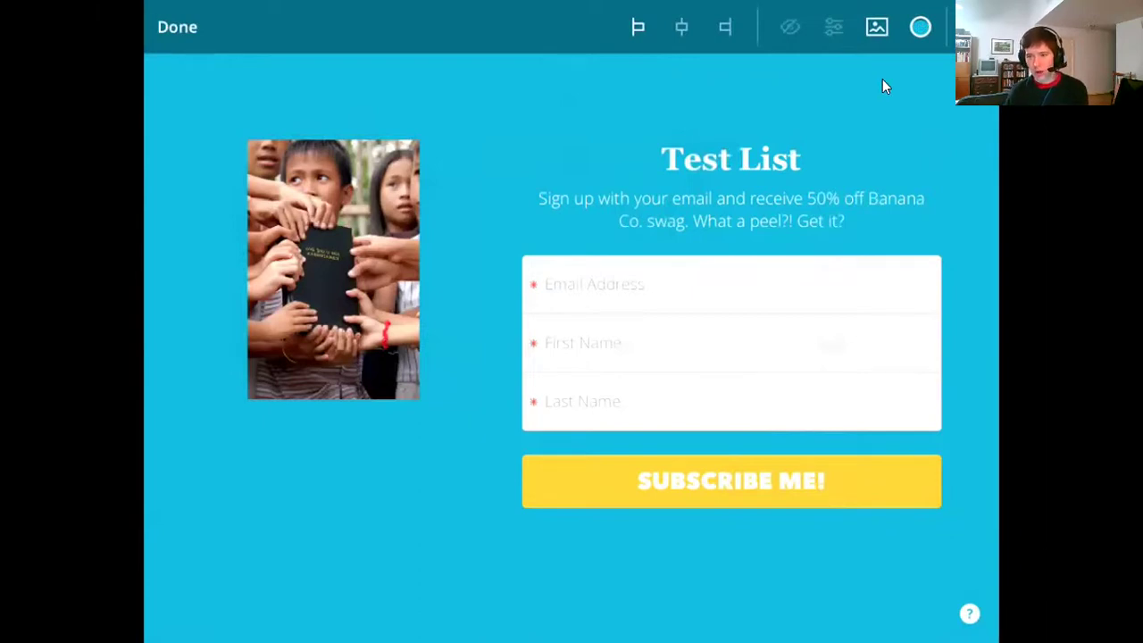
Set the form's background colour to teal 29A3A0 and finish editing the form.
click(920, 29)
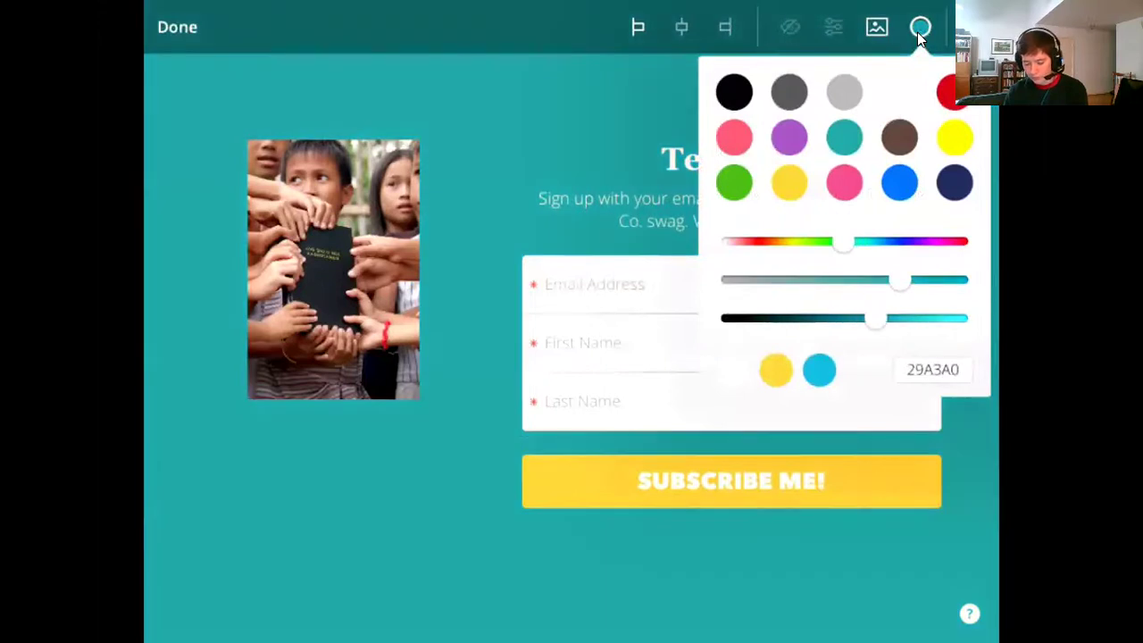
click(919, 32)
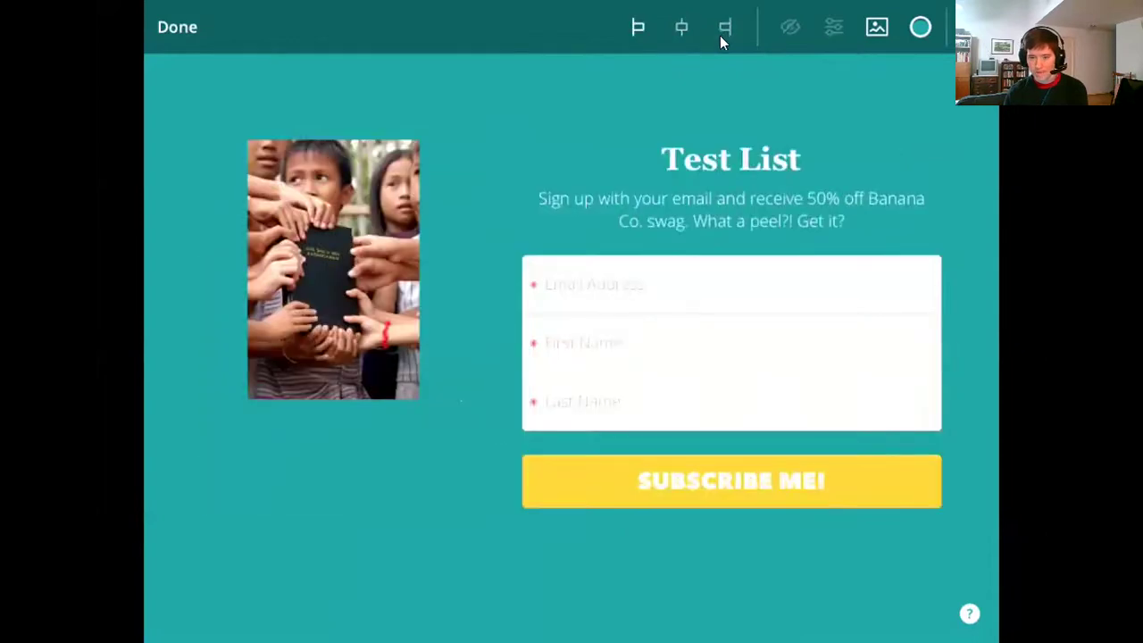
click(178, 32)
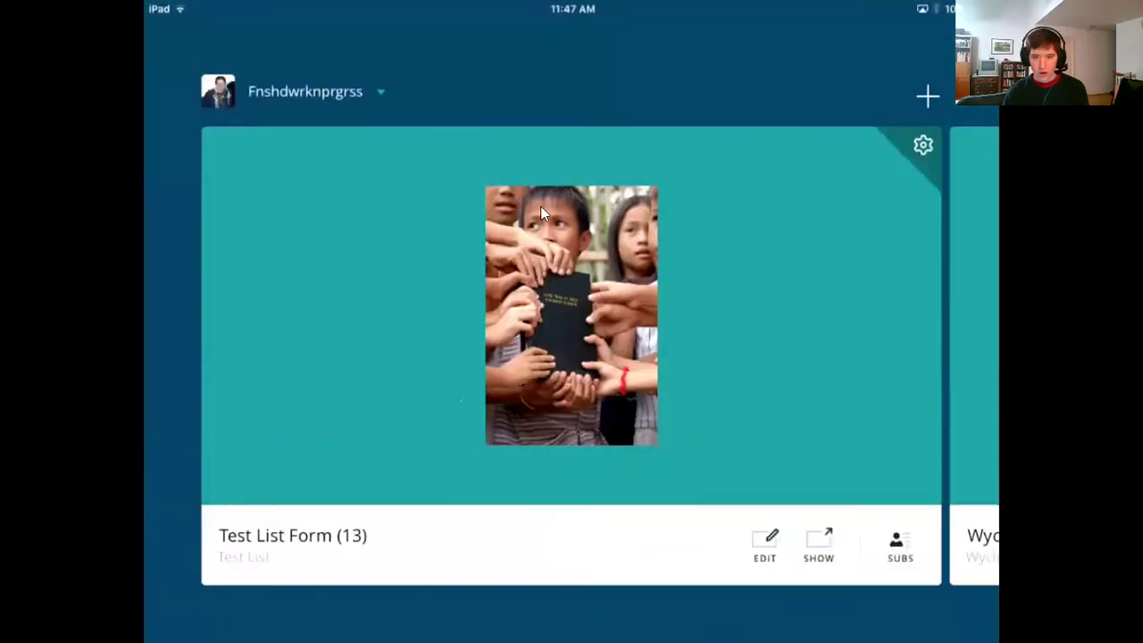
Show the Test List Form in its live signup view and check text entry in the Email Address field.
click(825, 554)
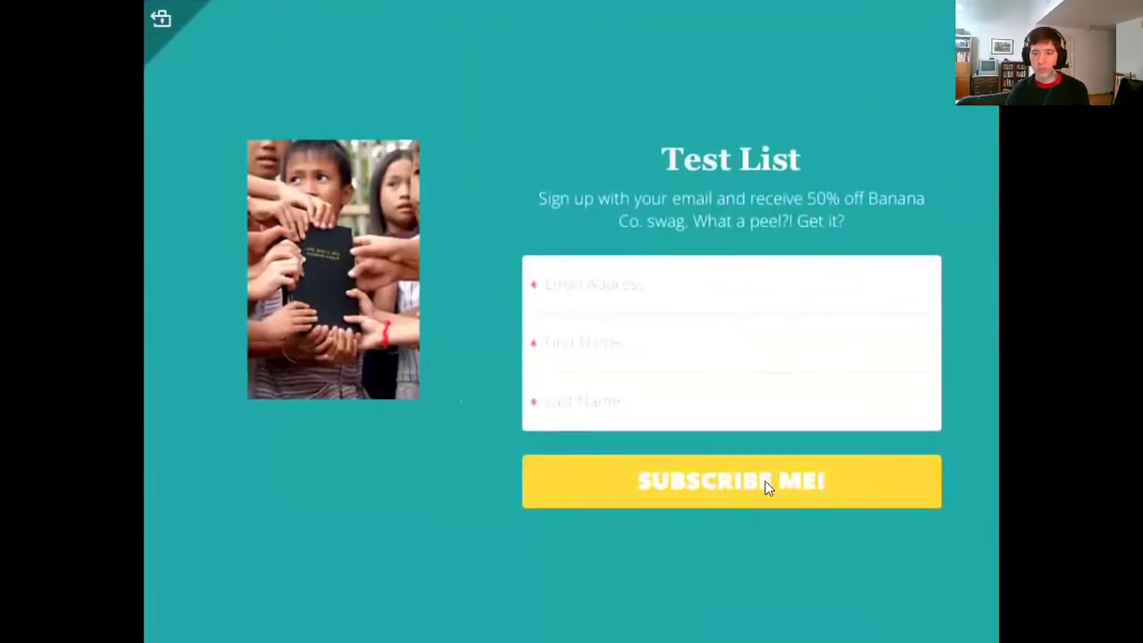
click(689, 270)
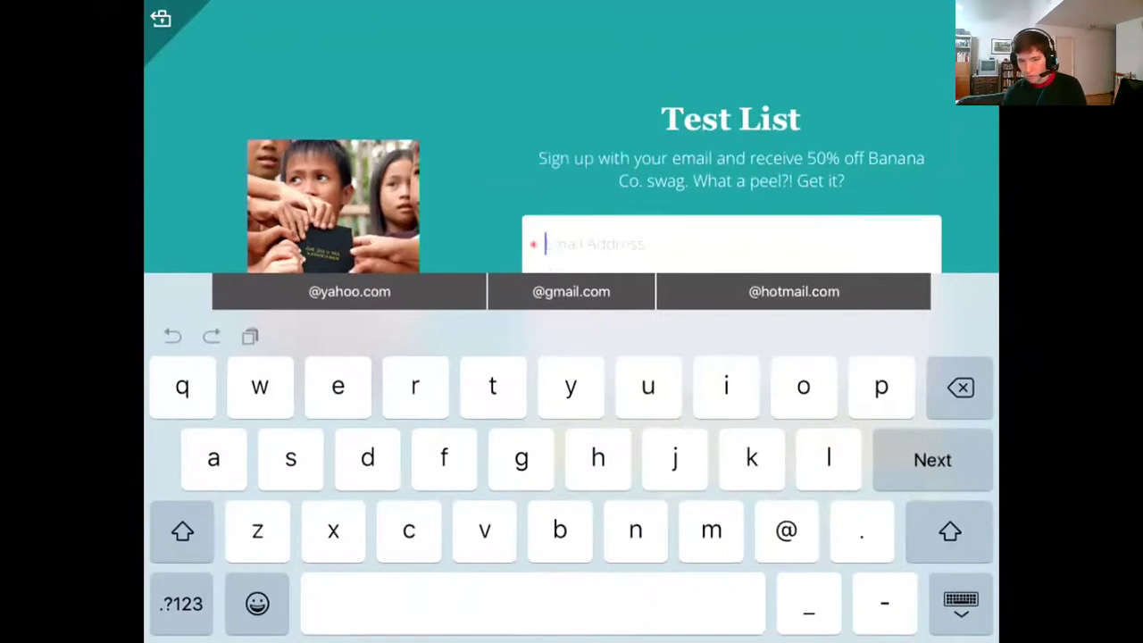
click(960, 604)
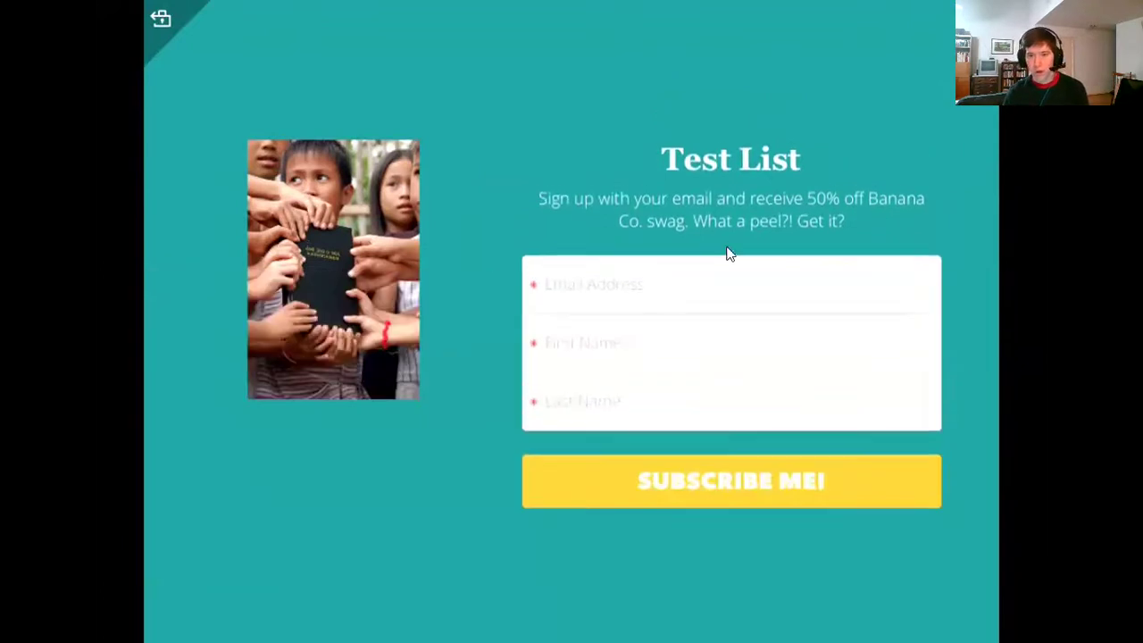